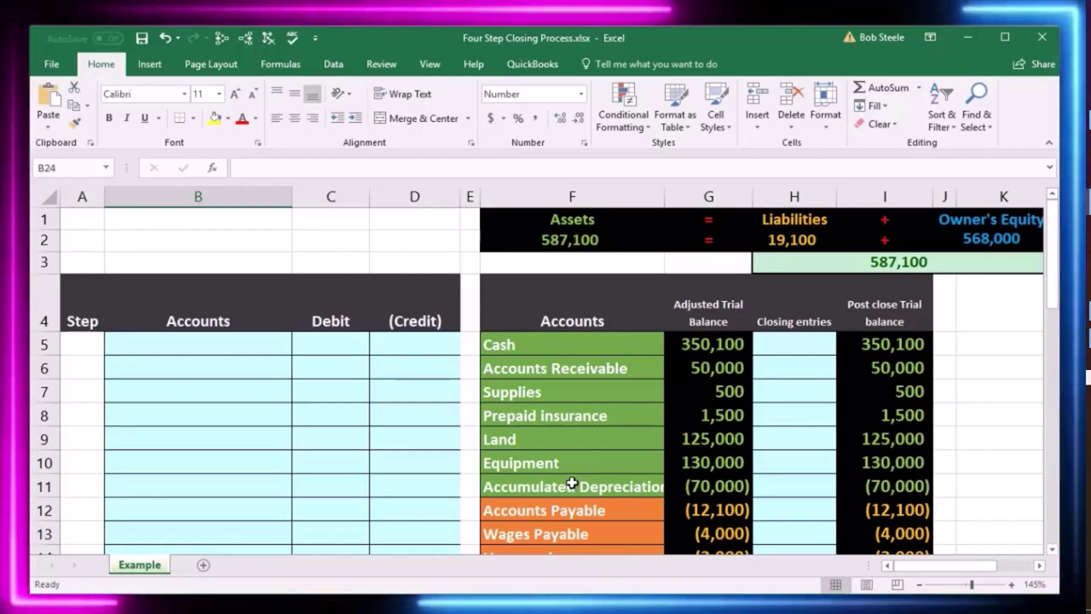
Examine the Adjusted Trial Balance, Closing entries and Post close Trial balance column headings of the worksheet
{"action": "left_click", "coordinate": [694, 307]}
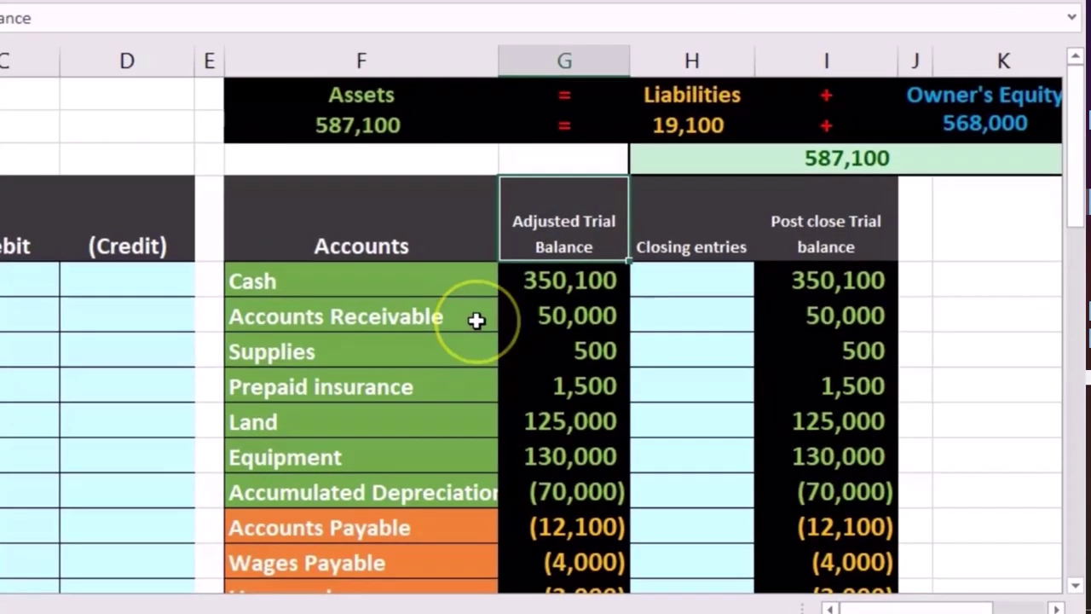
{"action": "left_click", "coordinate": [794, 238]}
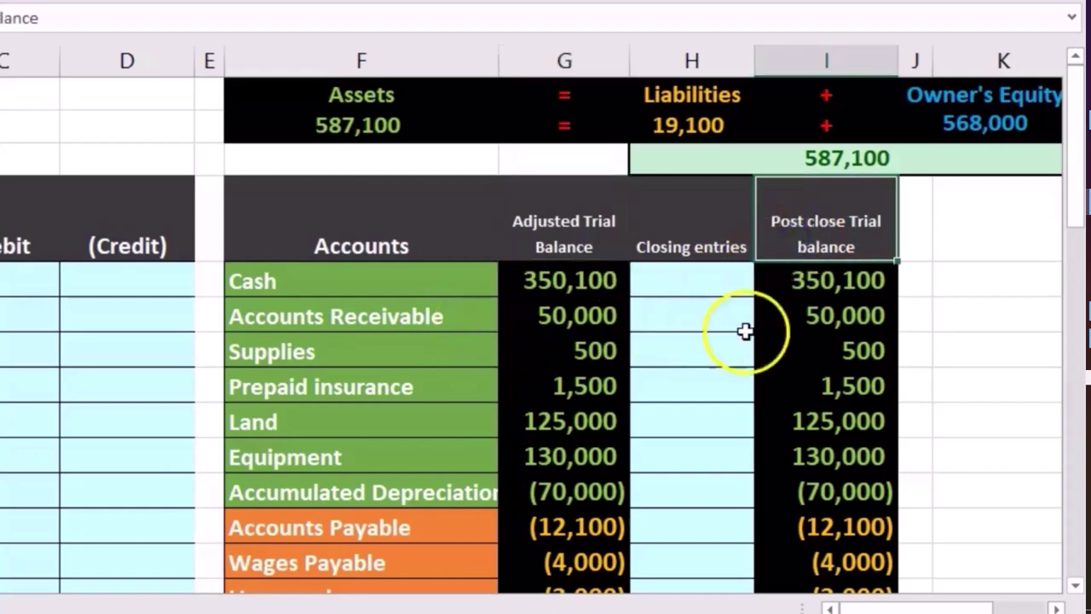
{"action": "left_click", "coordinate": [693, 246]}
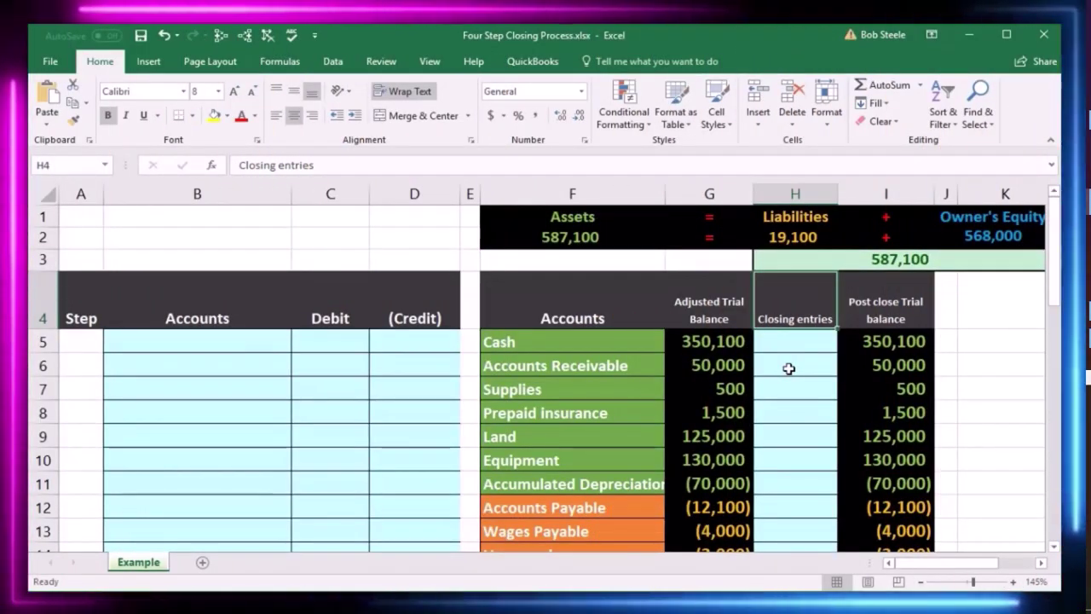
{"action": "left_click", "coordinate": [716, 309]}
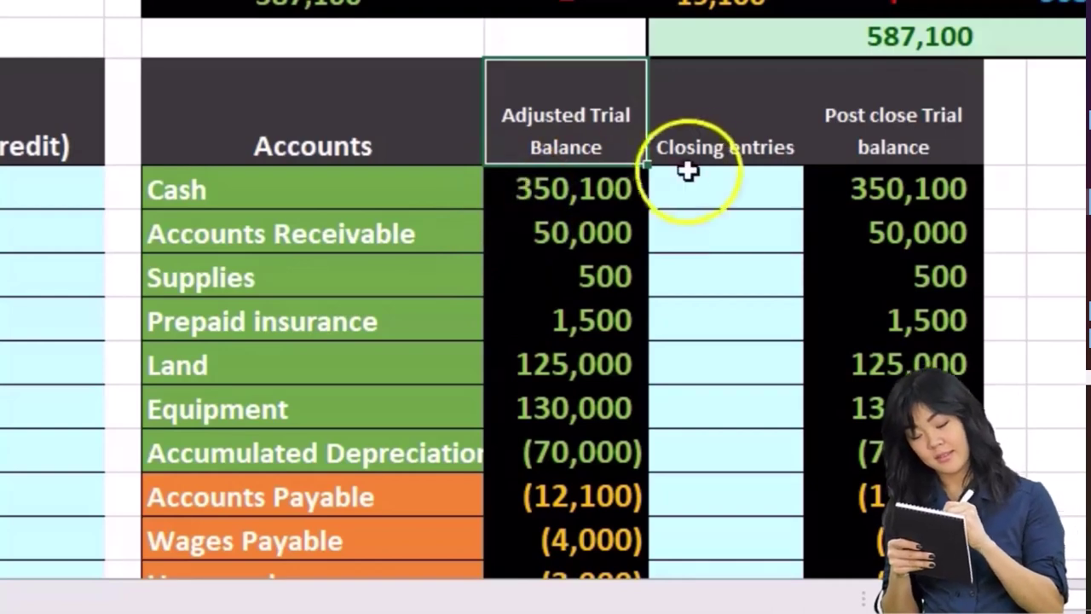
{"action": "left_click", "coordinate": [726, 149]}
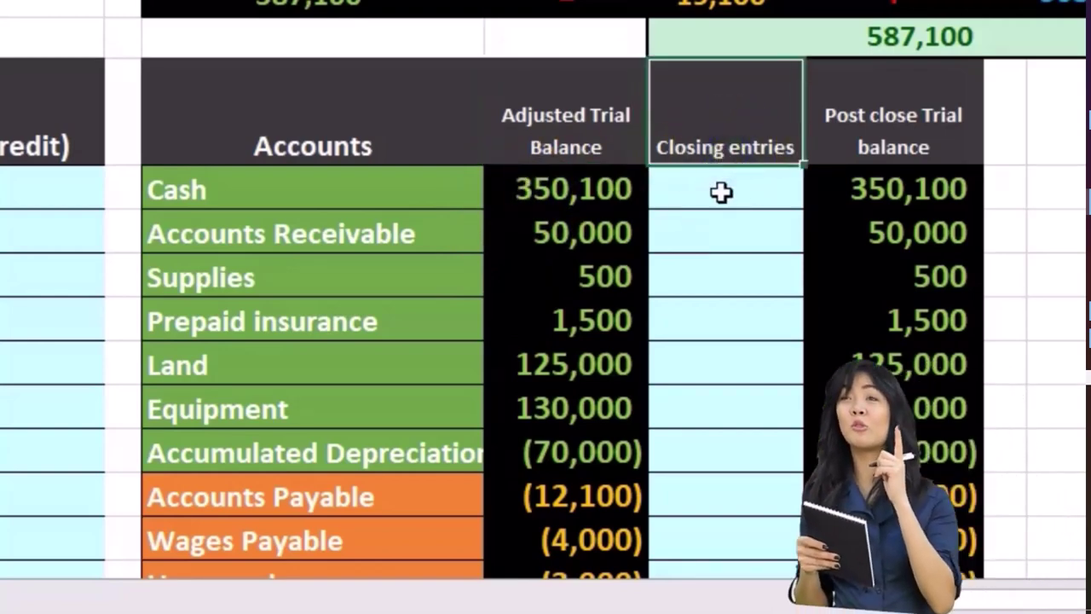
{"action": "left_click", "coordinate": [875, 144]}
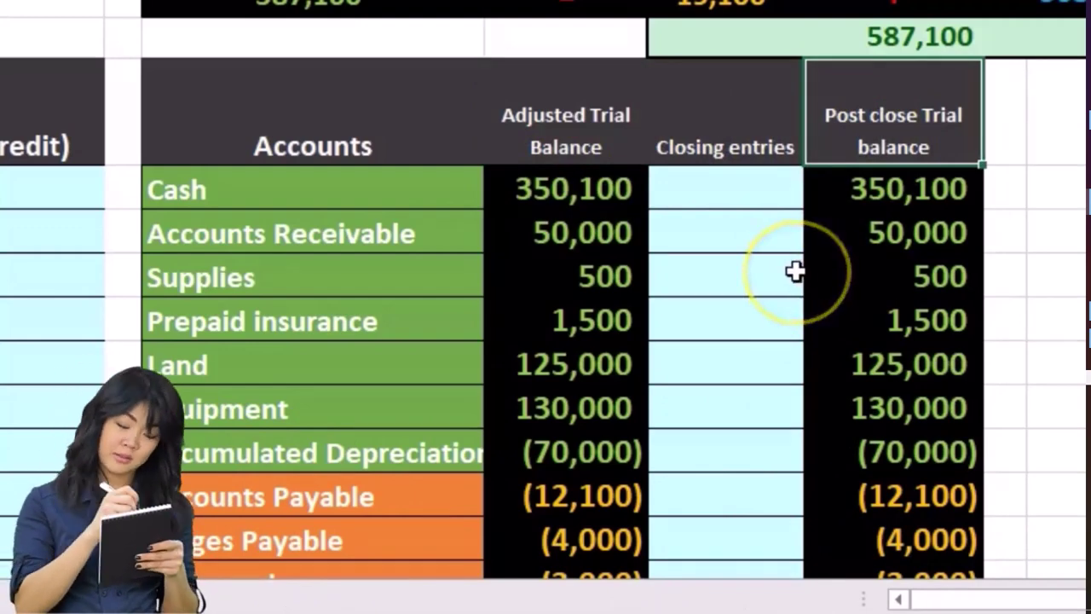
Review the asset, liability and owner's equity account groups with their adjusted trial balance amounts
{"action": "scroll", "coordinate": [796, 271], "scroll_direction": "down", "scroll_amount": 1}
{"action": "left_click_drag", "start_coordinate": [423, 83], "coordinate": [565, 309]}
{"action": "scroll", "coordinate": [492, 276], "scroll_direction": "down", "scroll_amount": 2}
{"action": "left_click_drag", "start_coordinate": [415, 182], "coordinate": [485, 253]}
{"action": "left_click_drag", "start_coordinate": [427, 316], "coordinate": [570, 395]}
Review the revenue and expense accounts with their adjusted trial balance amounts
{"action": "scroll", "coordinate": [571, 395], "scroll_direction": "down", "scroll_amount": 1}
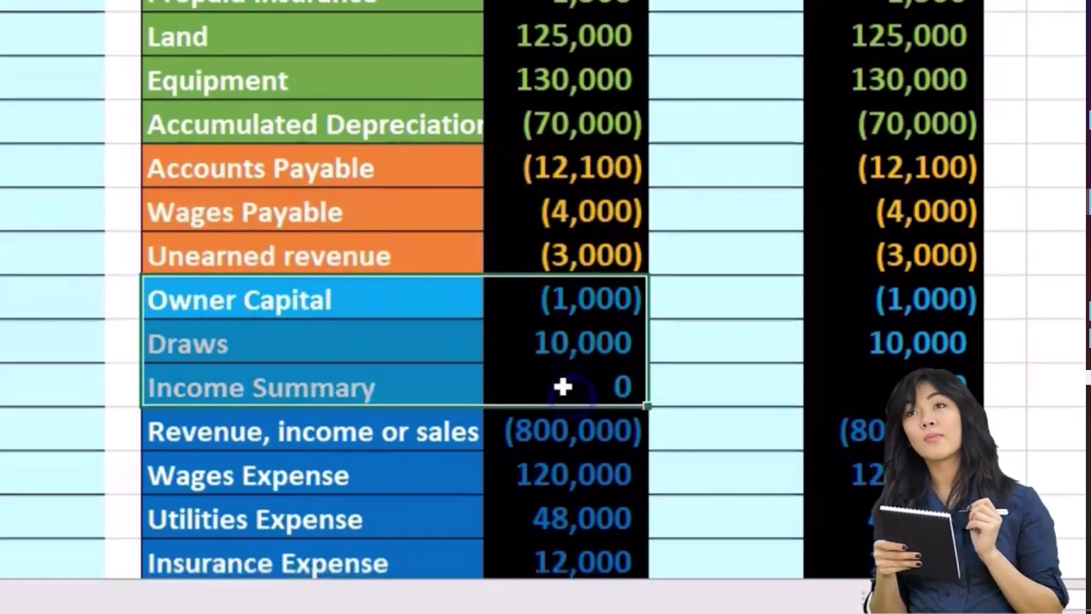
{"action": "left_click_drag", "start_coordinate": [425, 317], "coordinate": [524, 532]}
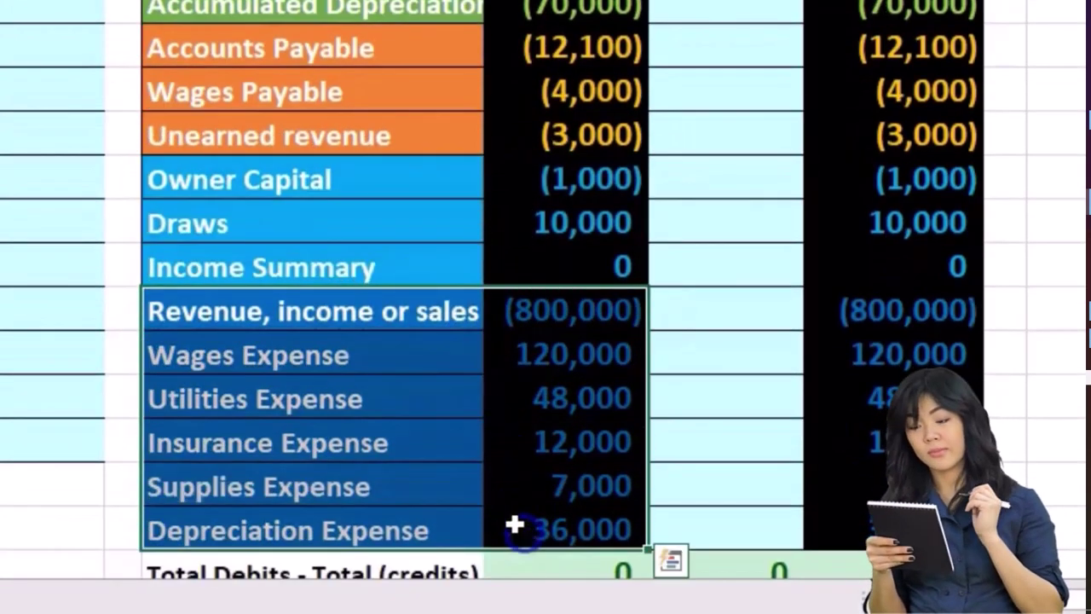
{"action": "left_click", "coordinate": [426, 456]}
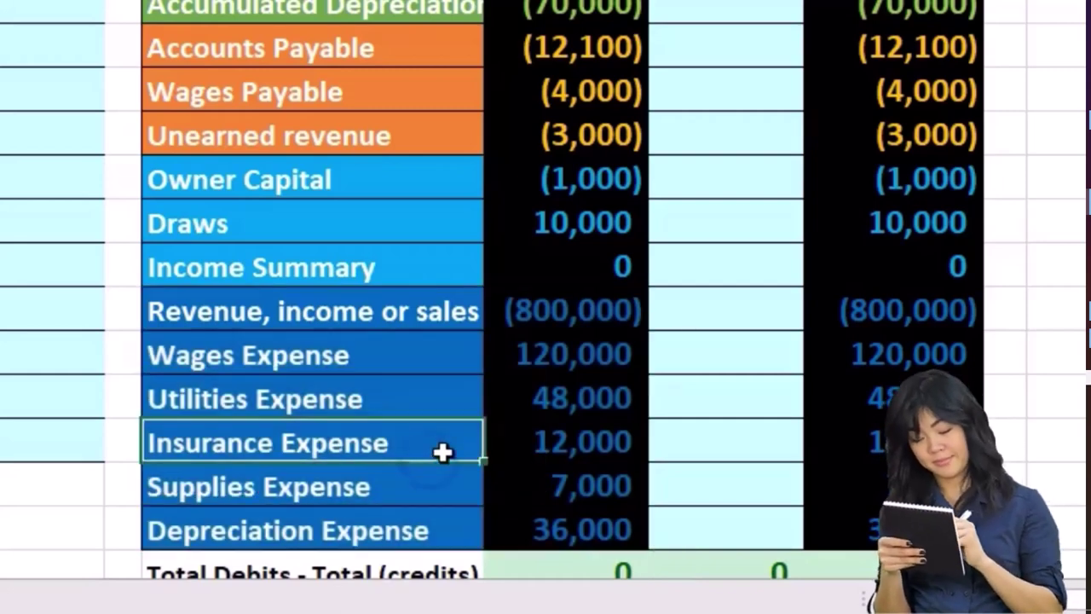
{"action": "left_click", "coordinate": [531, 309]}
{"action": "key", "text": "Down"}
{"action": "key", "text": "Down"}
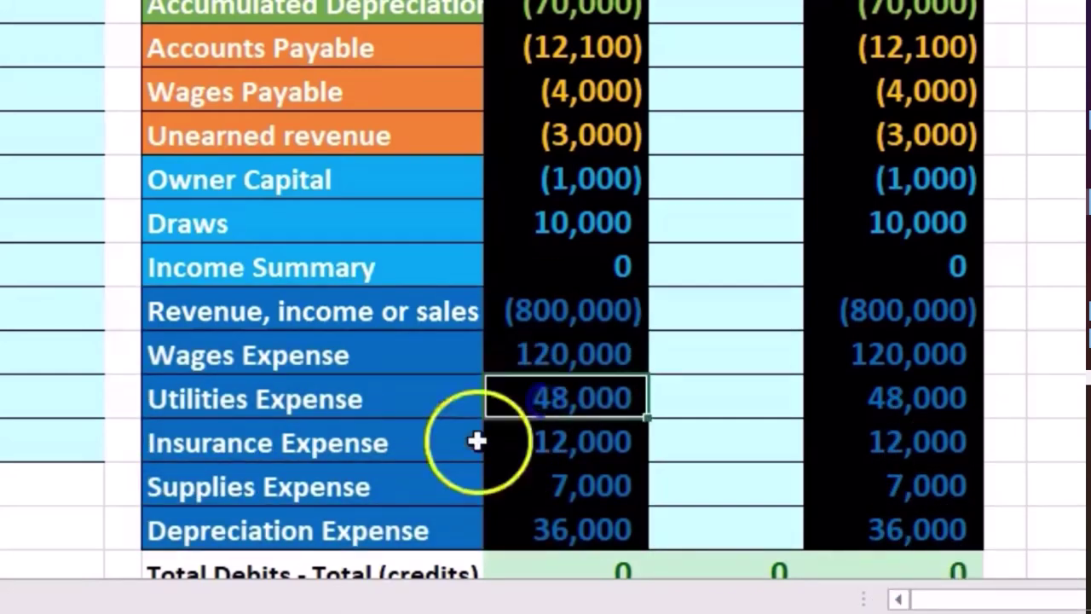
{"action": "scroll", "coordinate": [418, 460], "scroll_direction": "down", "scroll_amount": 1}
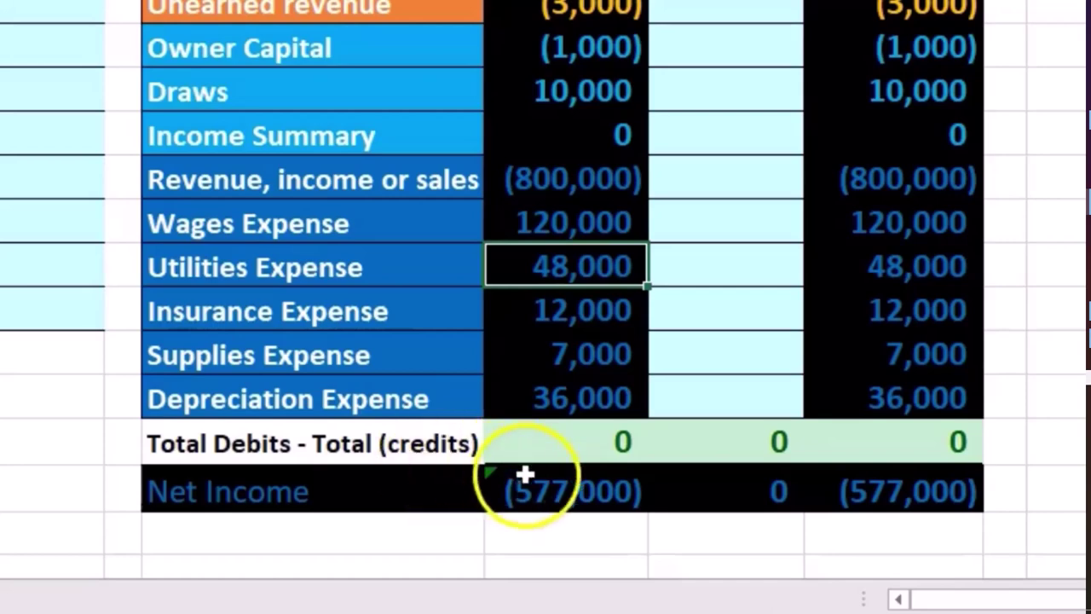
Inspect the formulas behind the debit-minus-credit total and Net Income in the Adjusted Trial Balance column
{"action": "left_click", "coordinate": [567, 440]}
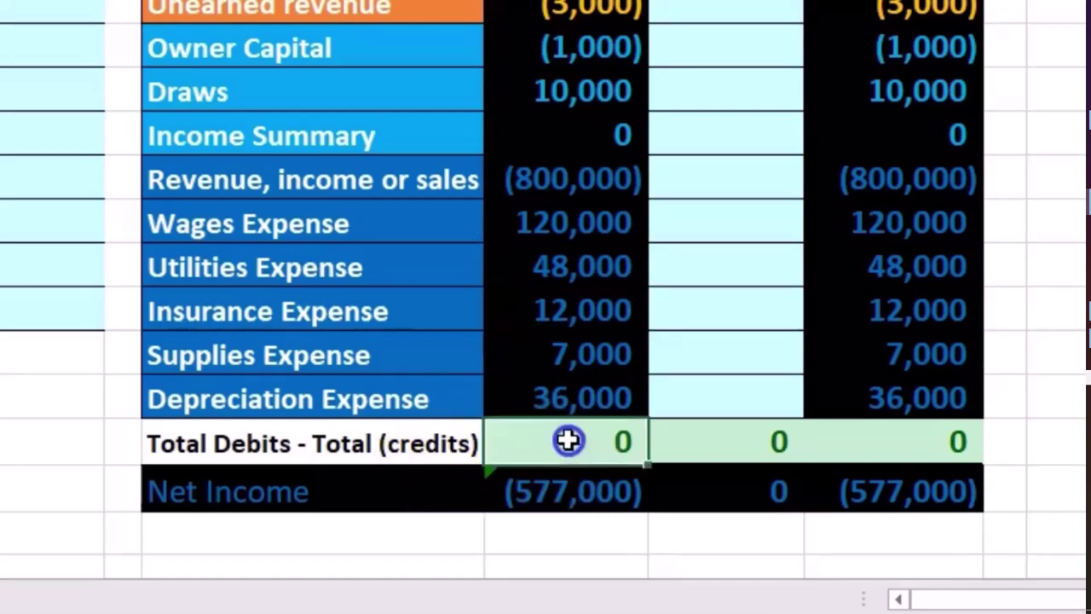
{"action": "double_click", "coordinate": [571, 441]}
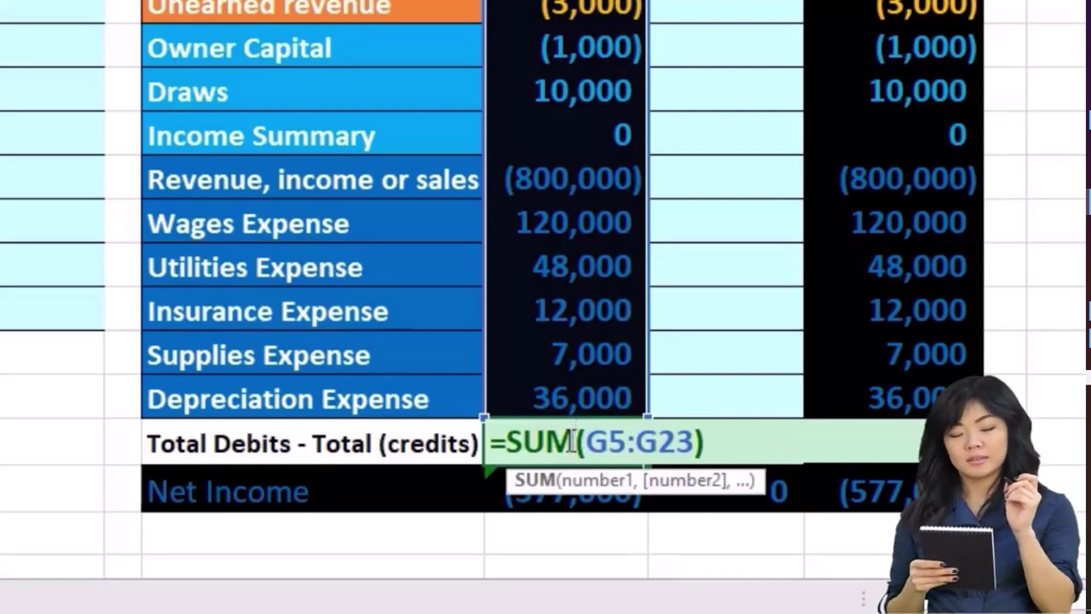
{"action": "key", "text": "Return"}
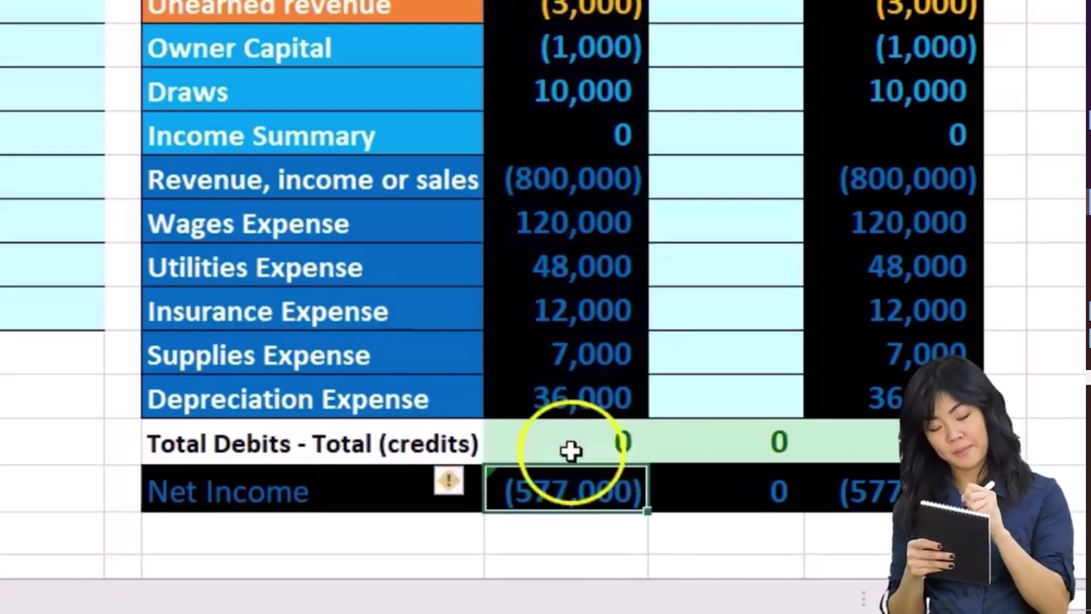
{"action": "double_click", "coordinate": [587, 490]}
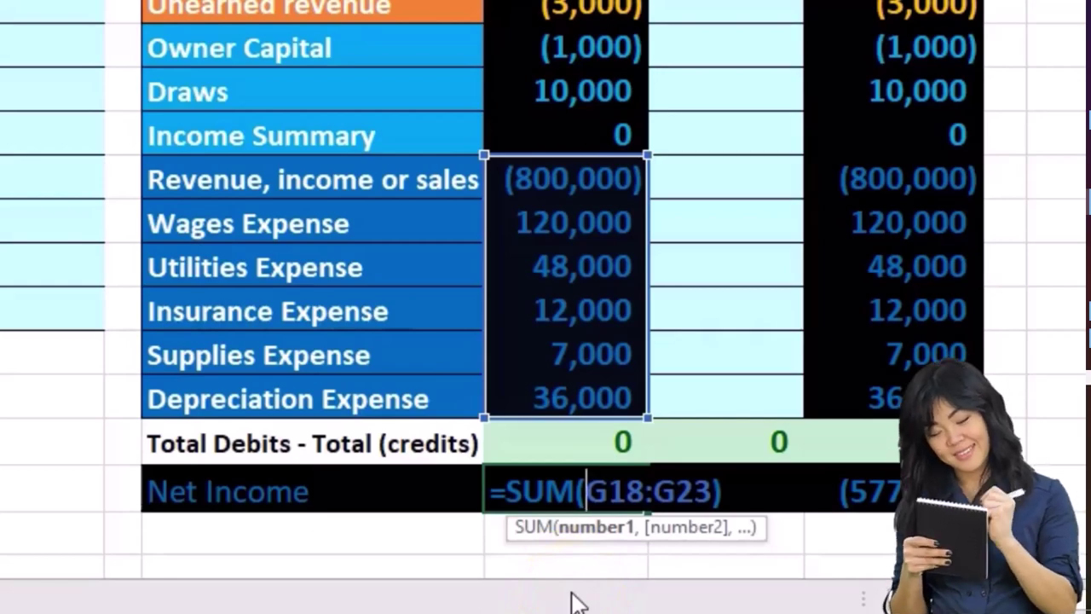
{"action": "key", "text": "Return"}
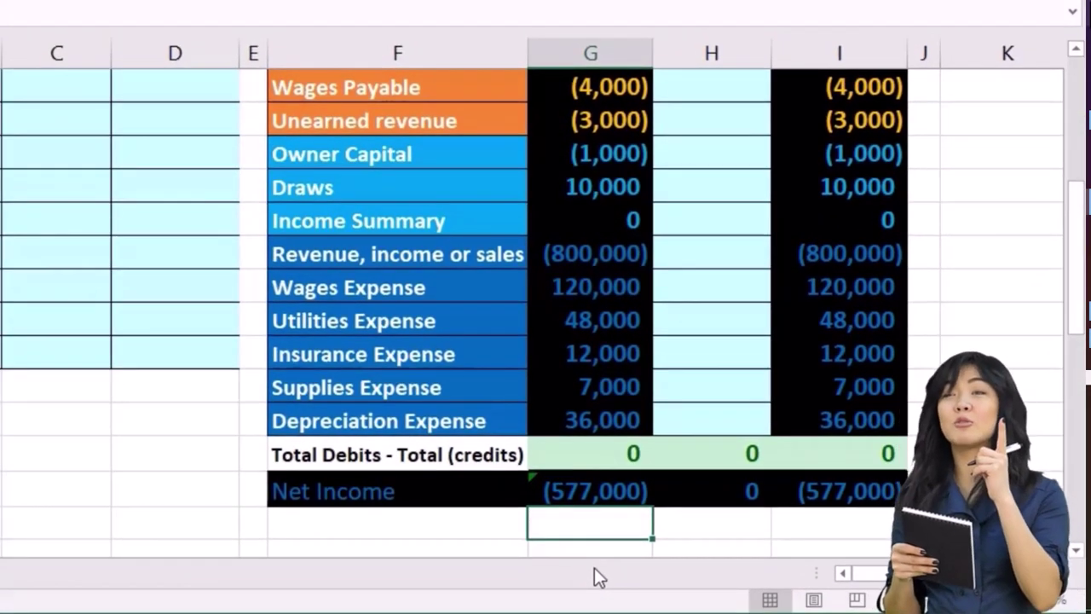
Inspect the Assets, Liabilities and Owner's Equity formulas in the accounting equation above the trial balance
{"action": "scroll", "coordinate": [595, 568], "scroll_direction": "up", "scroll_amount": 4}
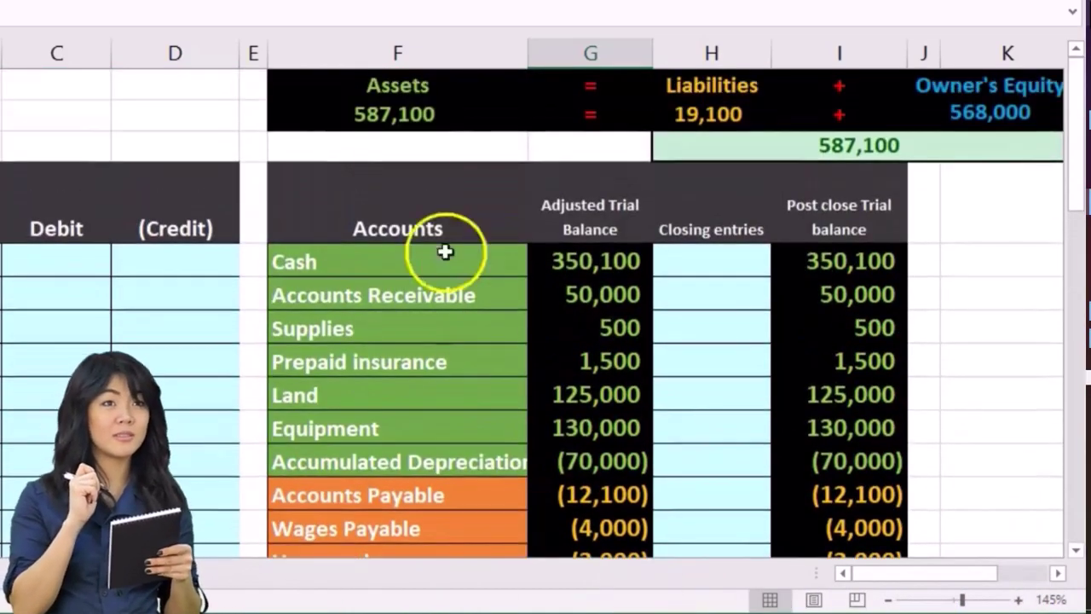
{"action": "double_click", "coordinate": [390, 115]}
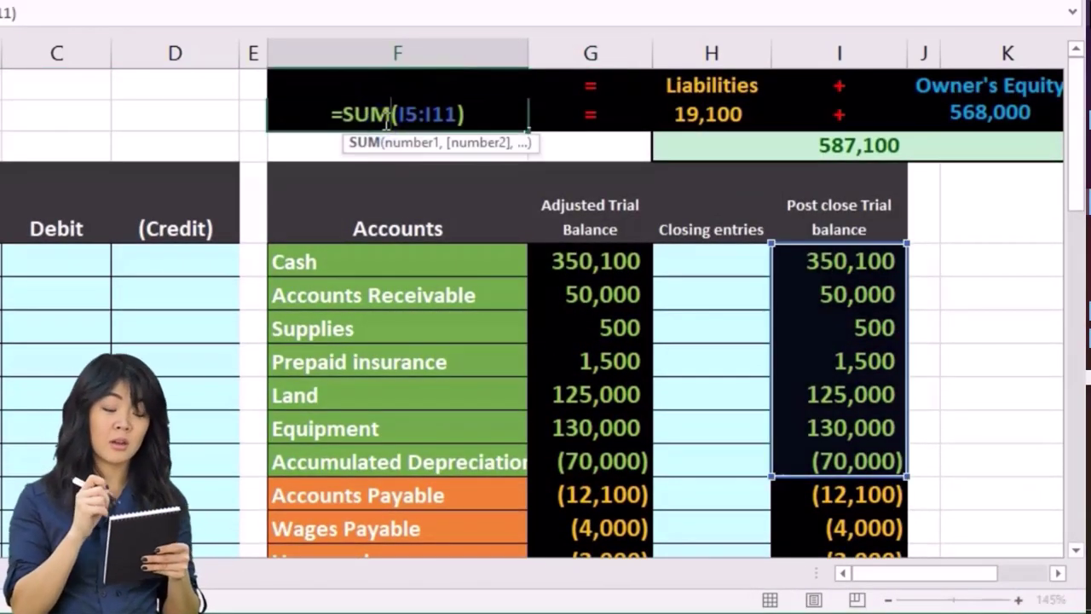
{"action": "key", "text": "Return"}
{"action": "double_click", "coordinate": [713, 114]}
{"action": "key", "text": "Escape"}
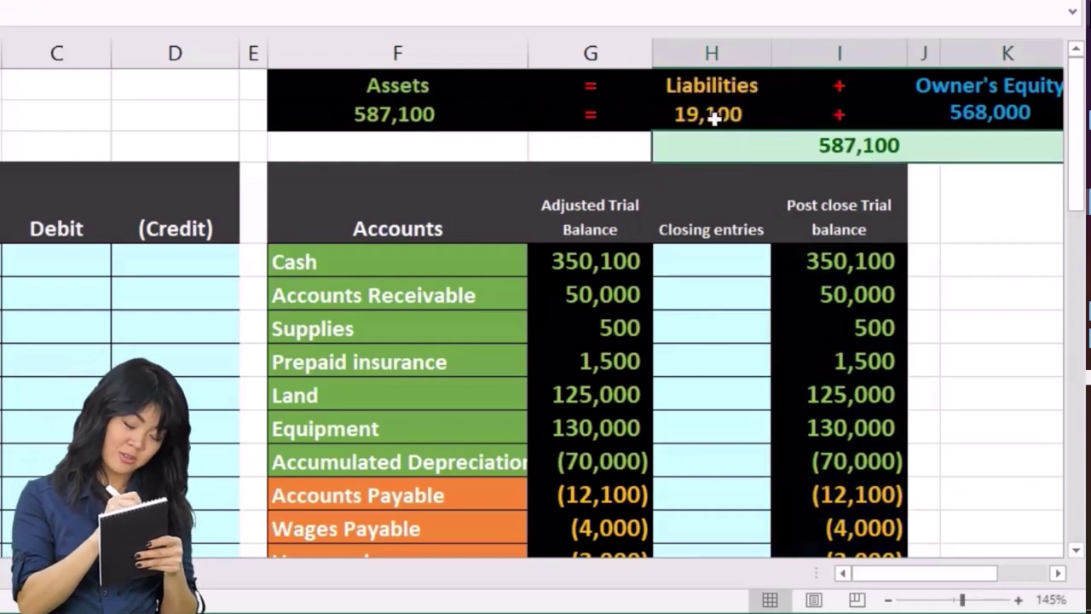
{"action": "double_click", "coordinate": [952, 110]}
{"action": "key", "text": "Return"}
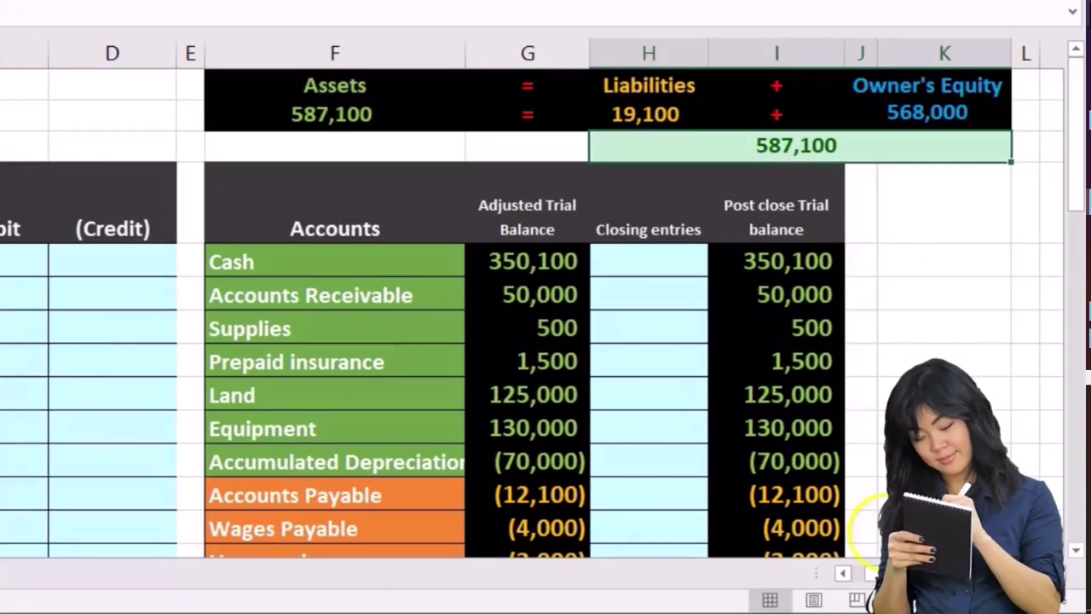
{"action": "scroll", "coordinate": [864, 537], "scroll_direction": "left", "scroll_amount": 1}
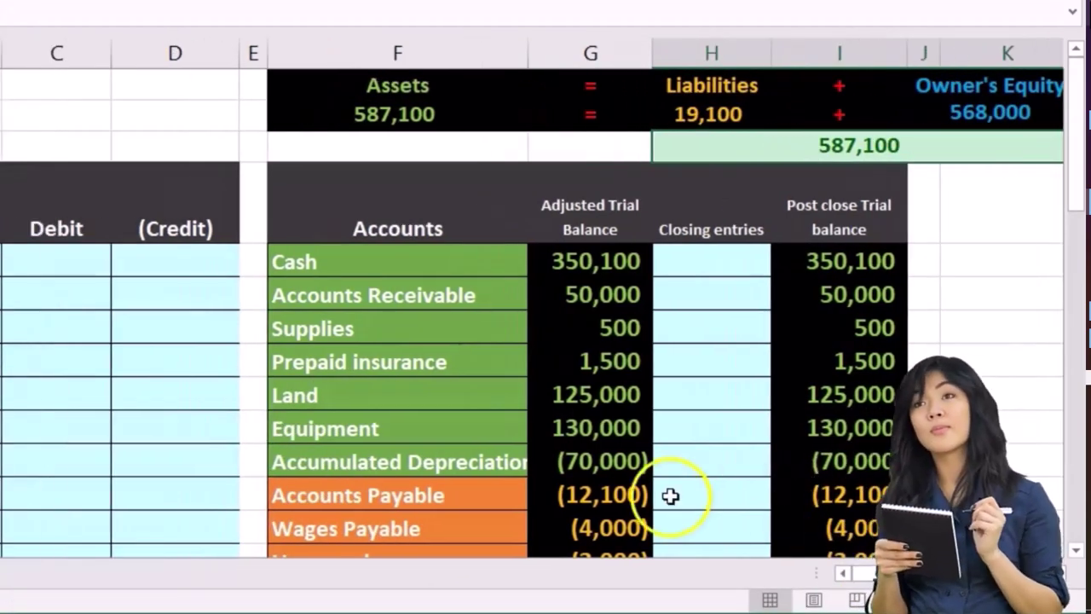
Examine the adjusted trial balance amounts from Owner Capital through Depreciation Expense as one combined range
{"action": "scroll", "coordinate": [669, 490], "scroll_direction": "down", "scroll_amount": 3}
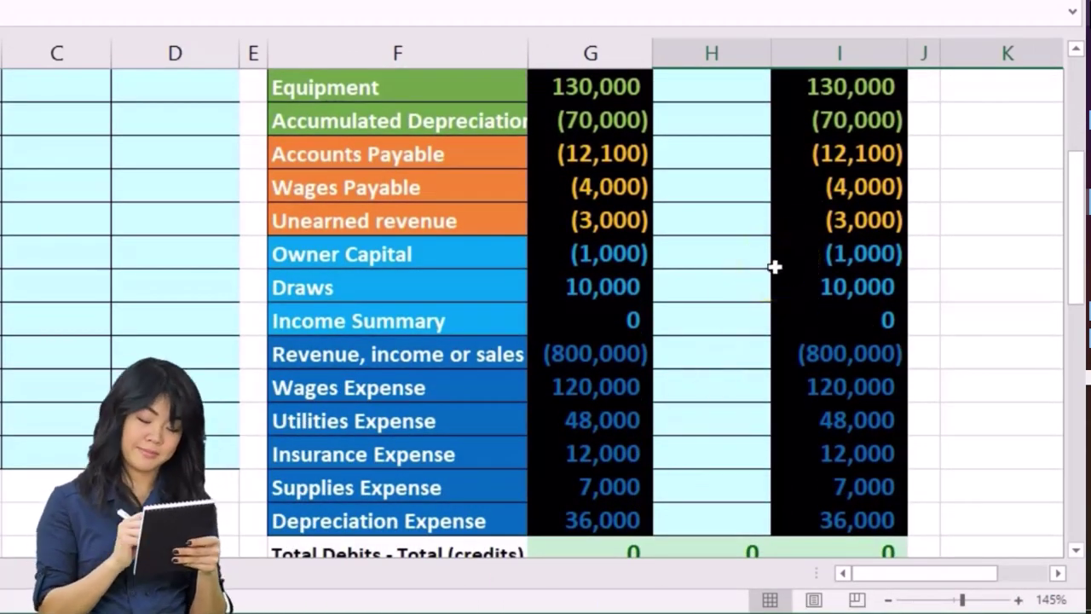
{"action": "left_click", "coordinate": [733, 280]}
{"action": "scroll", "coordinate": [732, 281], "scroll_direction": "down", "scroll_amount": 1}
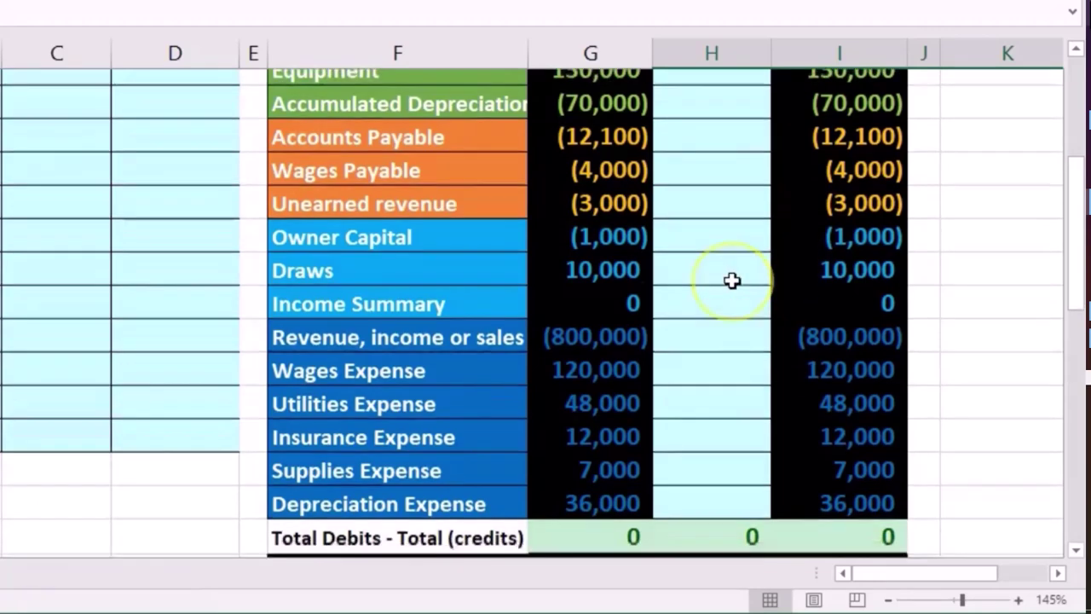
{"action": "scroll", "coordinate": [733, 280], "scroll_direction": "down", "scroll_amount": 1}
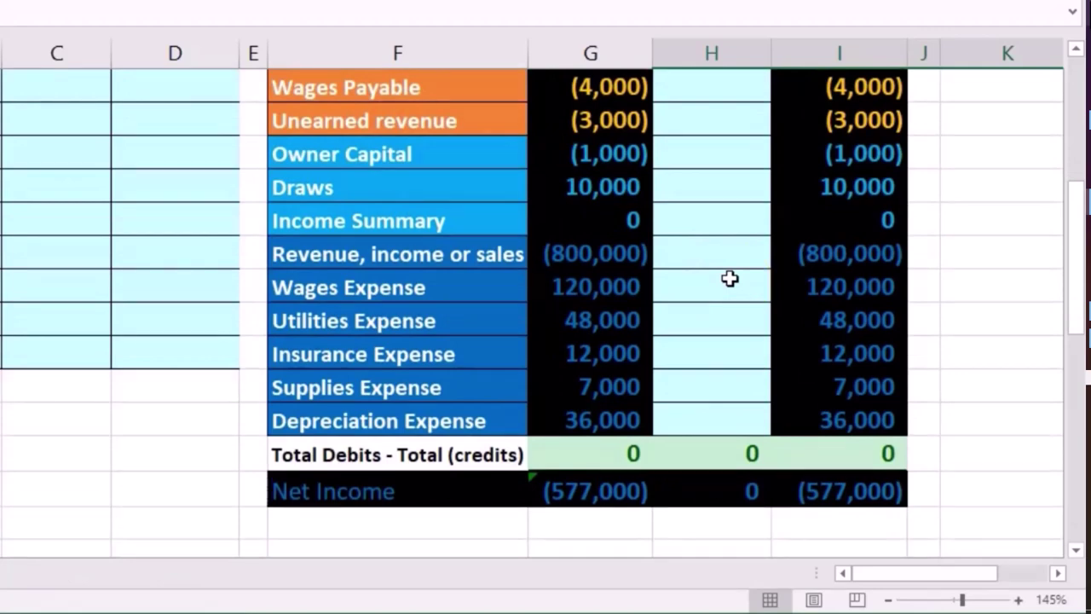
{"action": "left_click_drag", "start_coordinate": [627, 169], "coordinate": [633, 390]}
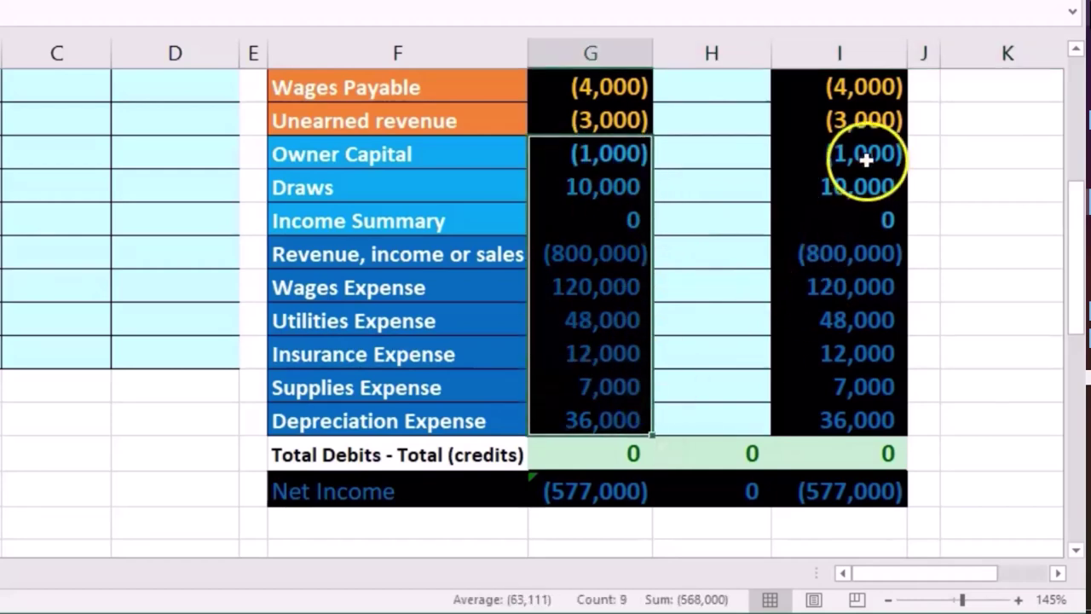
Clear the Post close Trial balance cells from Owner Capital through Depreciation Expense and check that column's debit-minus-credit total
{"action": "left_click_drag", "start_coordinate": [862, 155], "coordinate": [850, 336]}
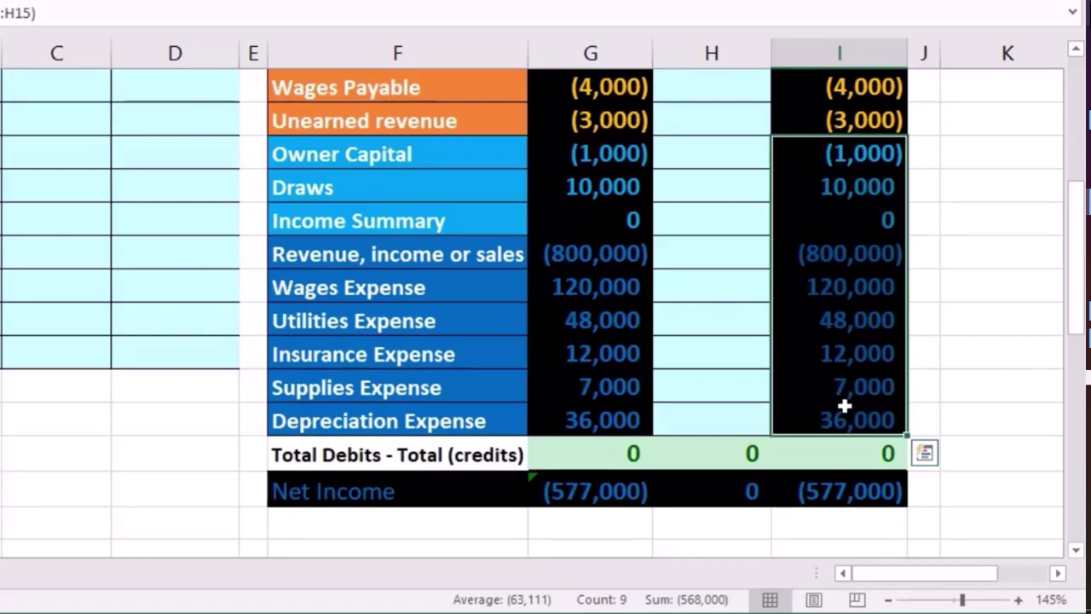
{"action": "key", "text": "Delete"}
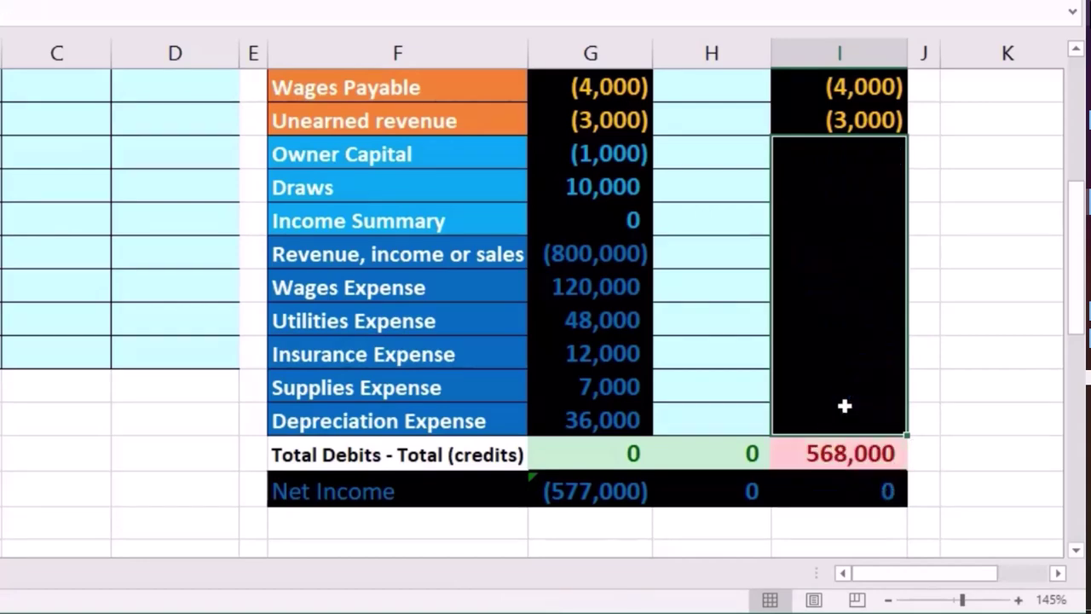
{"action": "left_click", "coordinate": [843, 452]}
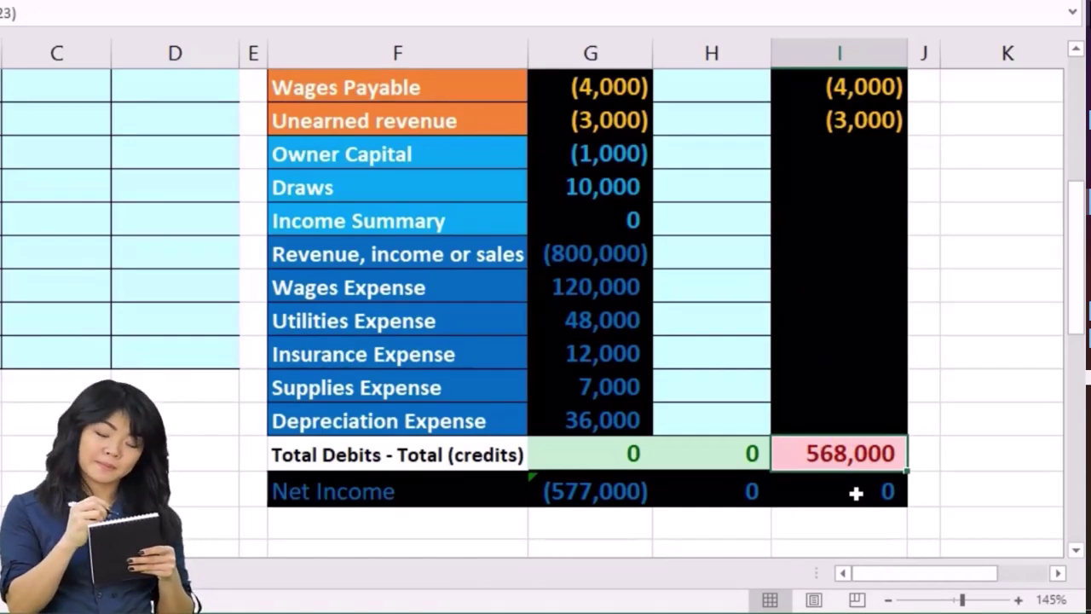
Enter -568000 as the Owner Capital amount in the Post close Trial balance column and review the column
{"action": "left_click", "coordinate": [869, 153]}
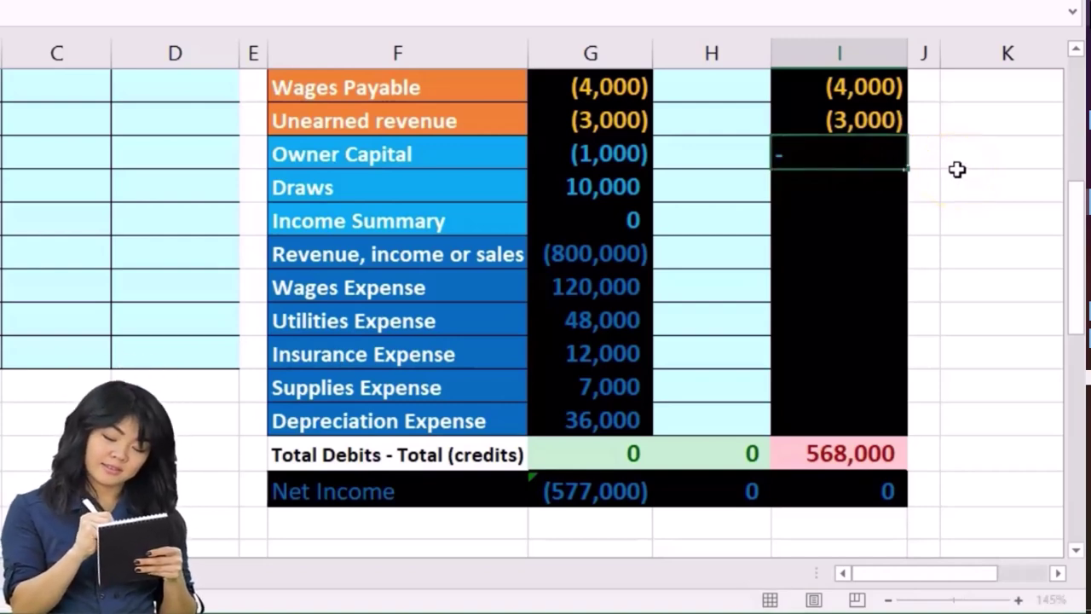
{"action": "type", "text": "-56800"}
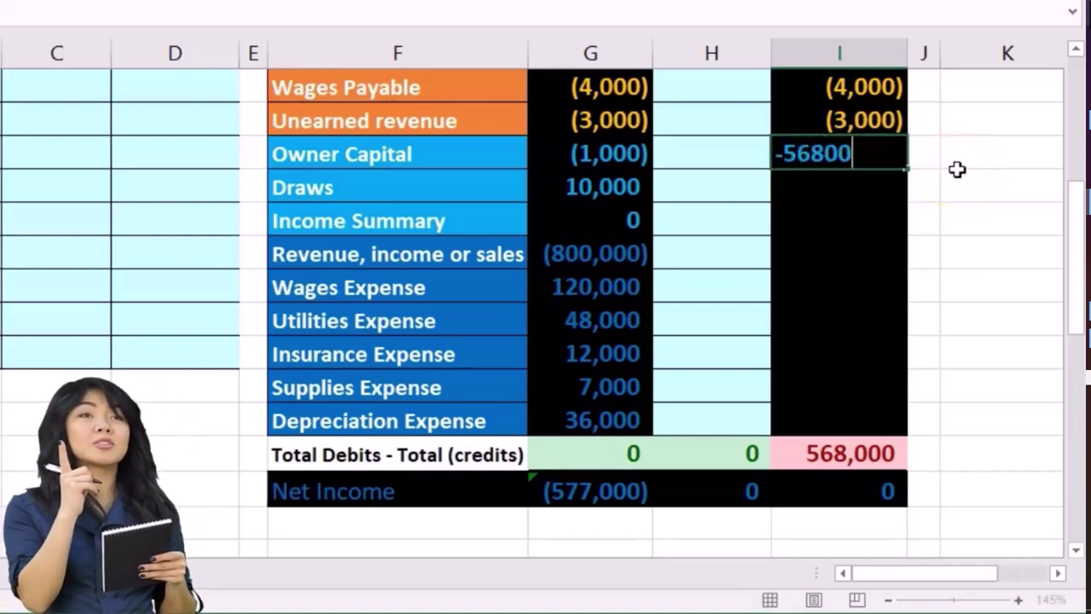
{"action": "type", "text": "0"}
{"action": "key", "text": "Return"}
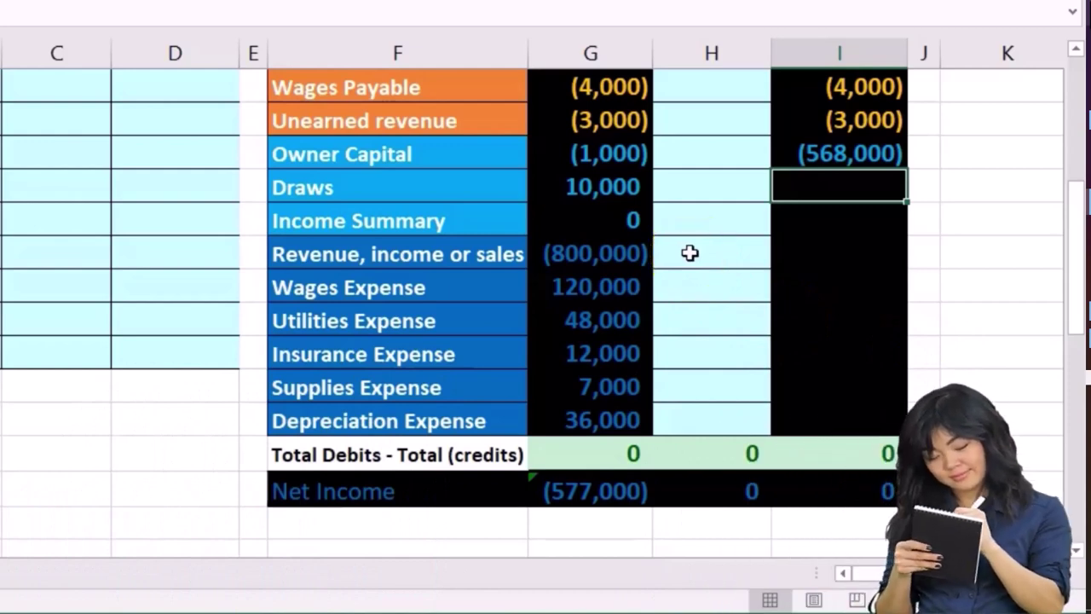
{"action": "left_click", "coordinate": [784, 153]}
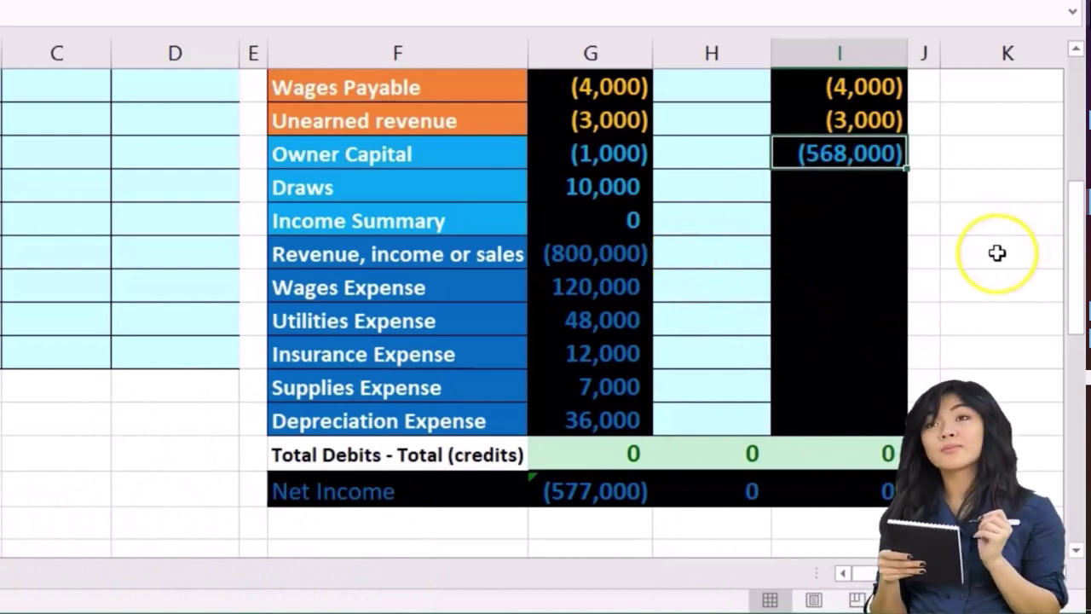
{"action": "scroll", "coordinate": [997, 252], "scroll_direction": "up", "scroll_amount": 1}
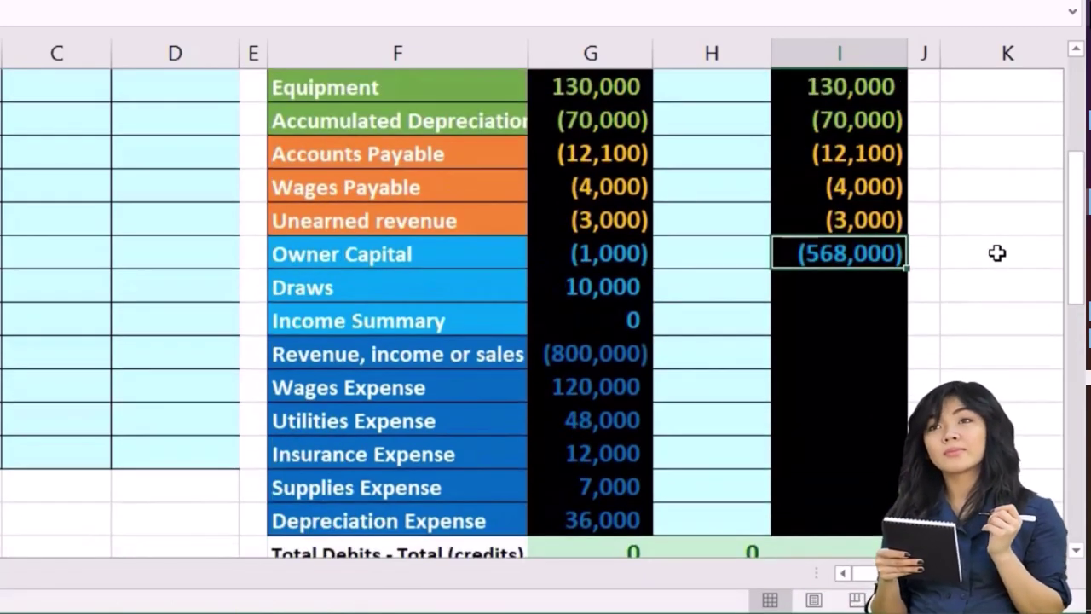
{"action": "scroll", "coordinate": [997, 252], "scroll_direction": "down", "scroll_amount": 1}
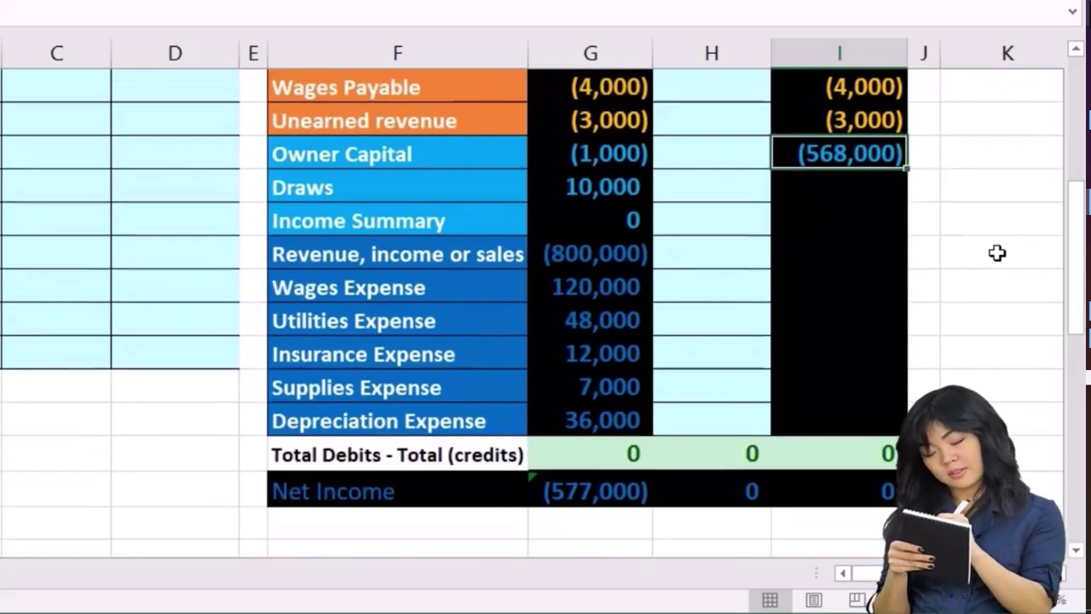
{"action": "scroll", "coordinate": [998, 253], "scroll_direction": "up", "scroll_amount": 2}
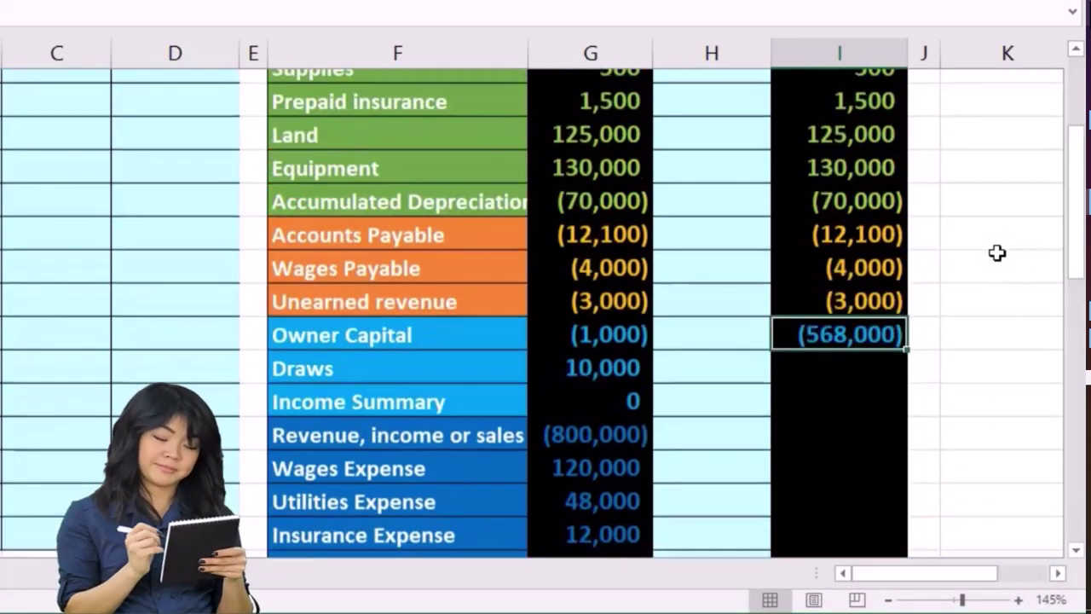
Examine the Post close Trial balance amounts from Cash through Unearned revenue as one combined range, plus the Draws cell
{"action": "scroll", "coordinate": [997, 252], "scroll_direction": "up", "scroll_amount": 2}
{"action": "left_click_drag", "start_coordinate": [811, 168], "coordinate": [821, 321]}
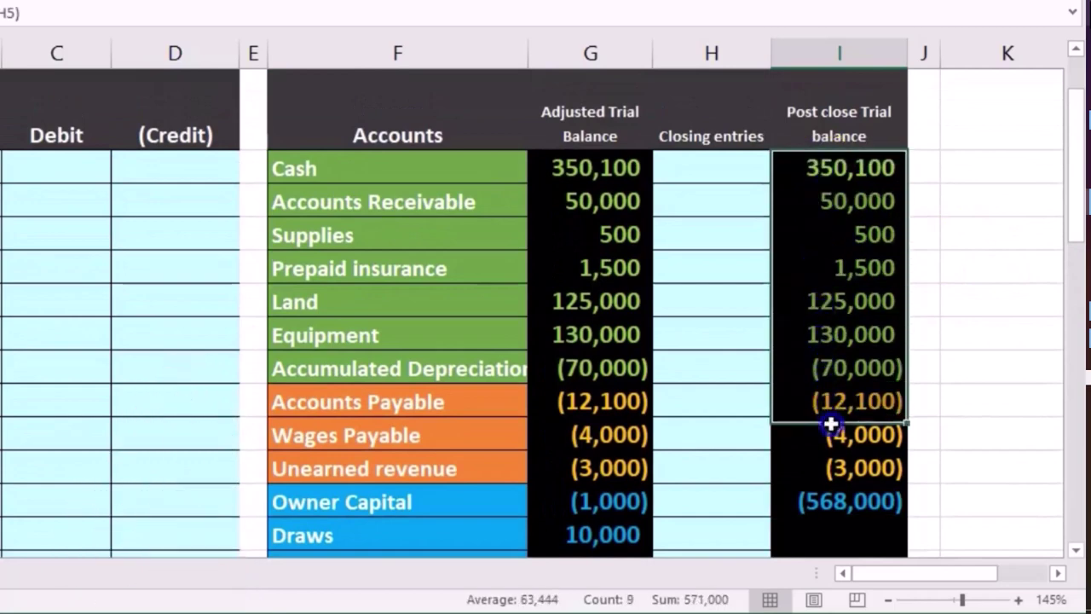
{"action": "left_click_drag", "start_coordinate": [831, 424], "coordinate": [835, 459]}
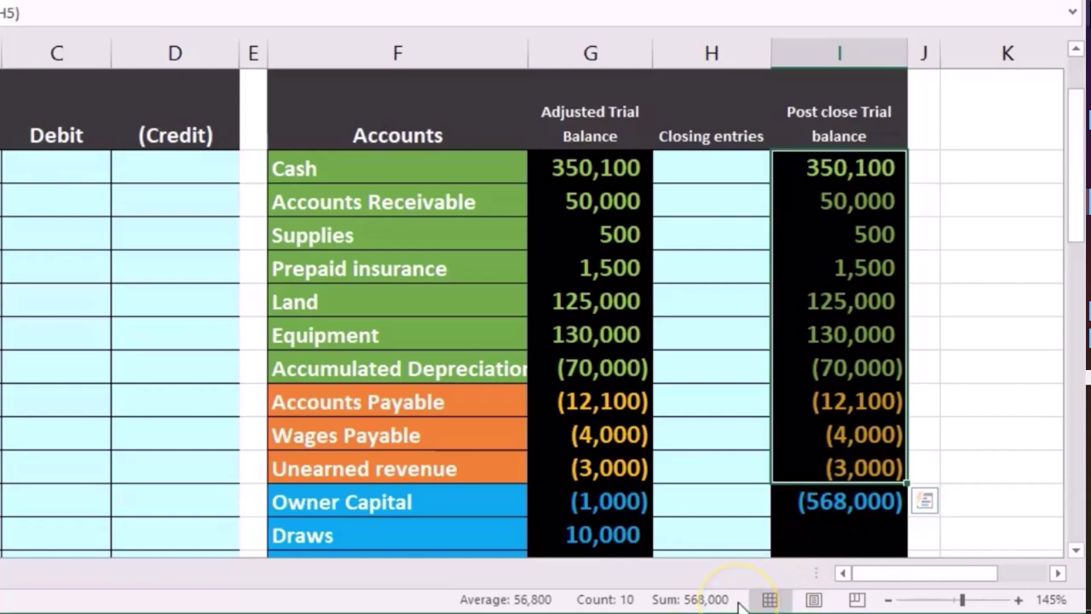
{"action": "left_click", "coordinate": [839, 534]}
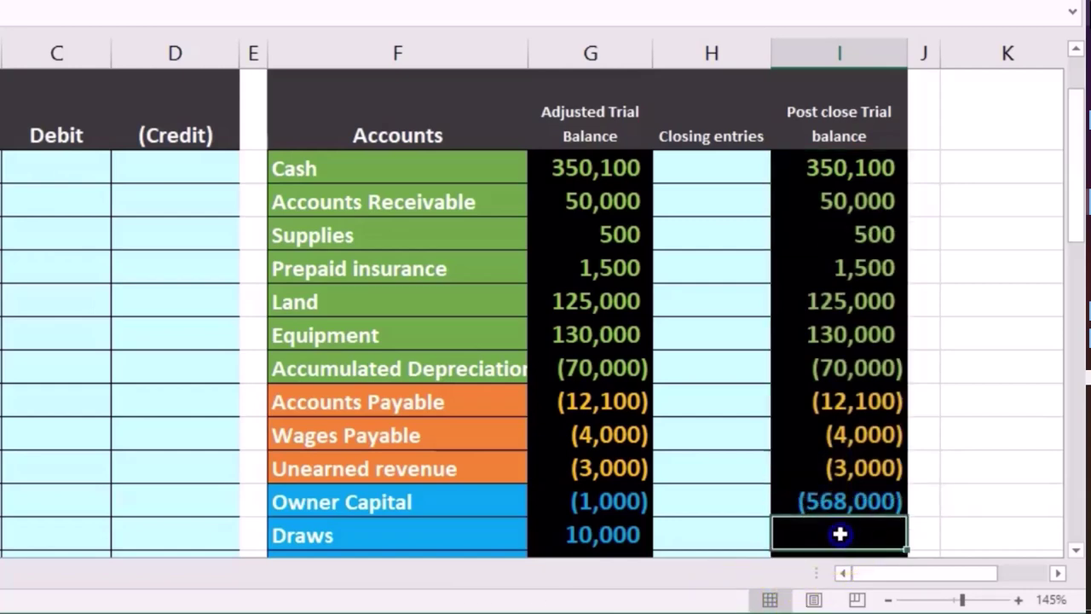
Review the Adjusted Trial Balance amounts from Revenue through Depreciation Expense and the Draws amount
{"action": "scroll", "coordinate": [837, 532], "scroll_direction": "down", "scroll_amount": 1}
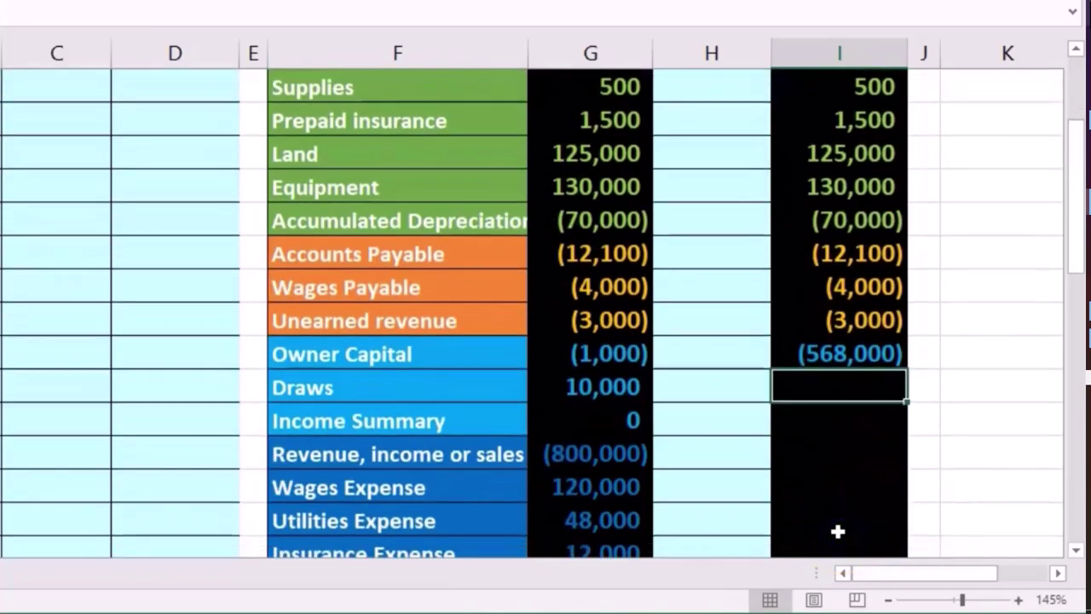
{"action": "scroll", "coordinate": [838, 529], "scroll_direction": "down", "scroll_amount": 1}
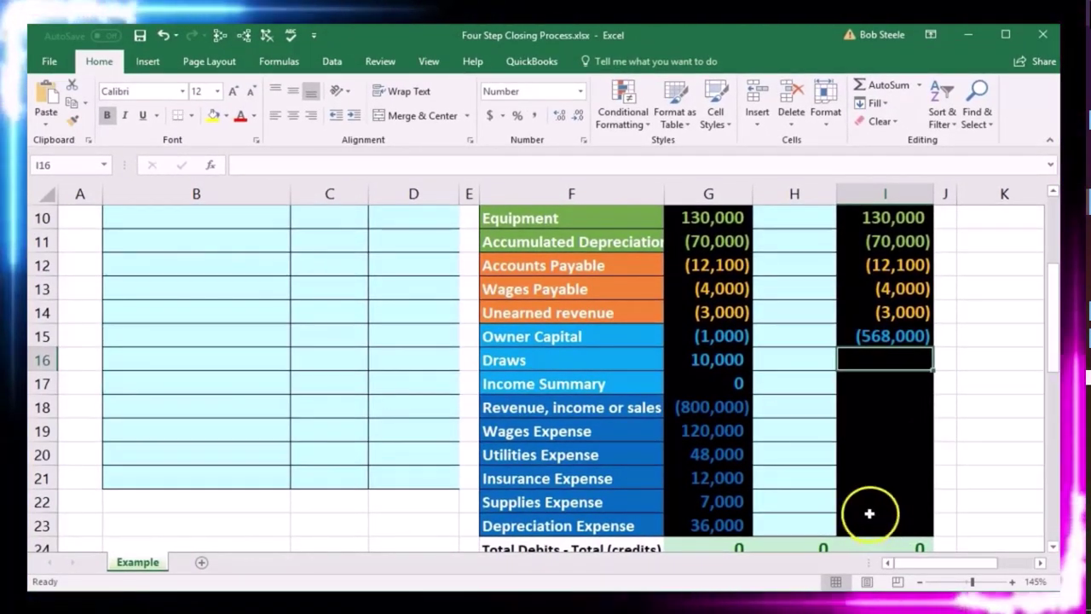
{"action": "left_click_drag", "start_coordinate": [709, 408], "coordinate": [709, 521]}
{"action": "left_click", "coordinate": [718, 362]}
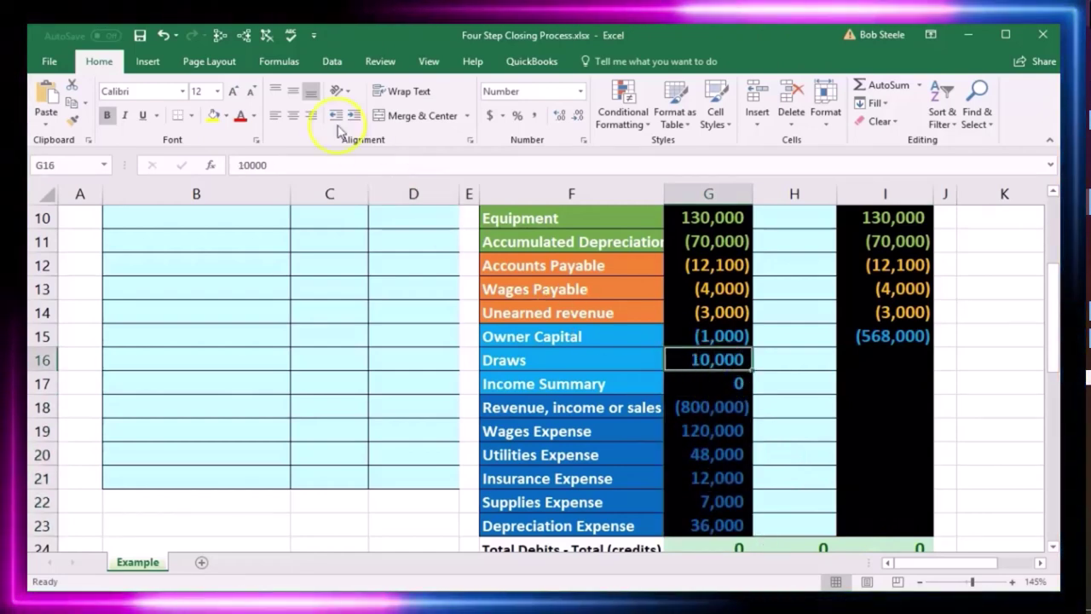
Undo the Owner Capital entry and the clearing of the Post close Trial balance cells from Owner Capital through Depreciation Expense
{"action": "left_click", "coordinate": [162, 36]}
{"action": "left_click", "coordinate": [162, 35]}
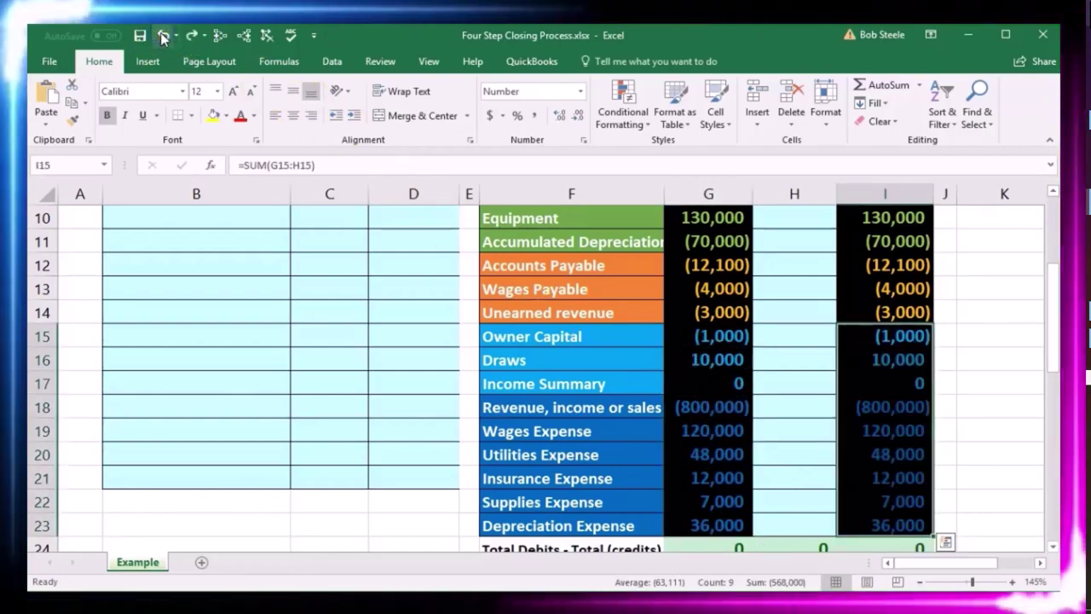
Examine the Adjusted Trial Balance rows for Revenue, Income Summary and the expenses from Wages Expense through Depreciation Expense
{"action": "left_click", "coordinate": [580, 411]}
{"action": "left_click_drag", "start_coordinate": [587, 419], "coordinate": [592, 421]}
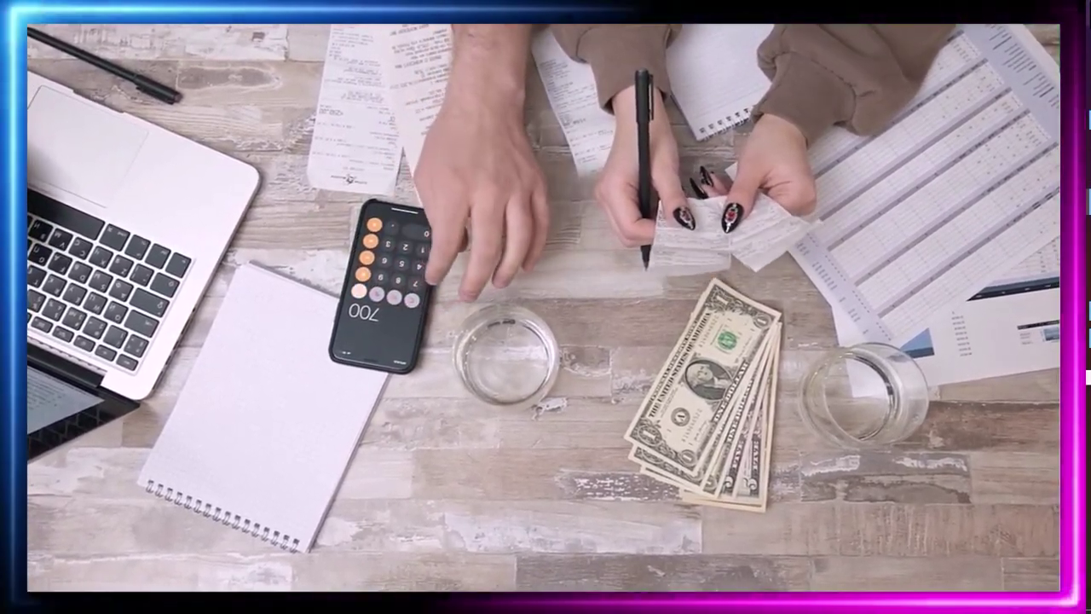
{"action": "left_click_drag", "start_coordinate": [643, 405], "coordinate": [682, 401]}
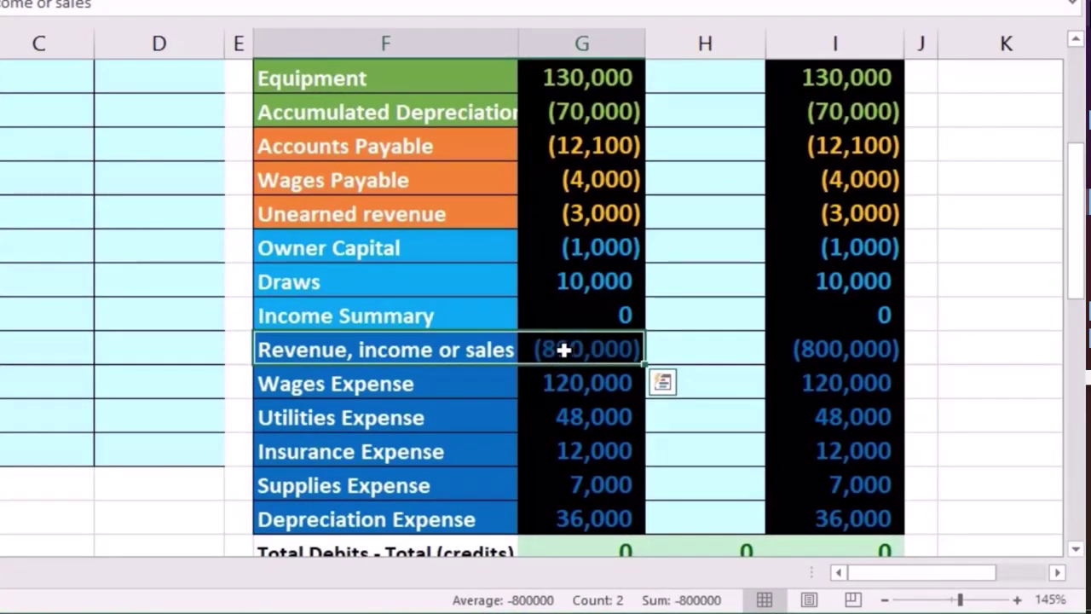
{"action": "left_click_drag", "start_coordinate": [514, 319], "coordinate": [534, 321]}
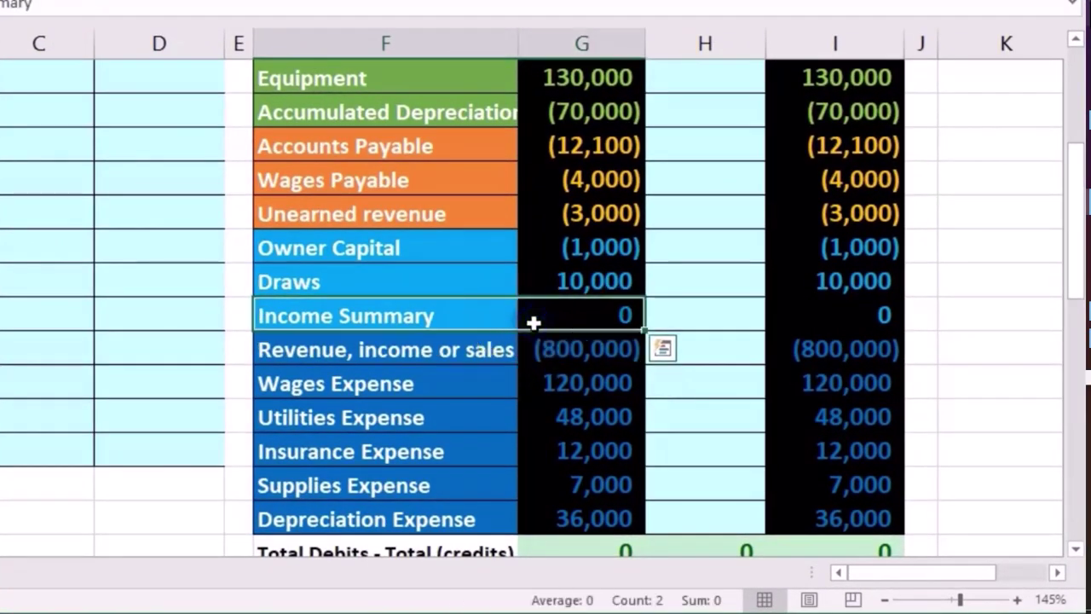
{"action": "left_click_drag", "start_coordinate": [494, 380], "coordinate": [575, 516]}
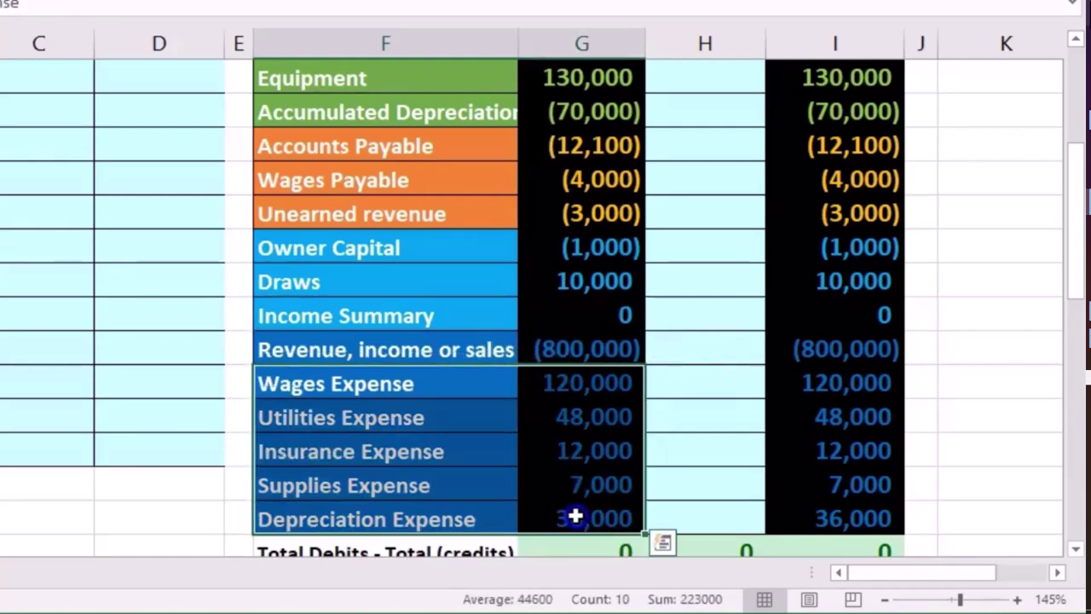
{"action": "left_click_drag", "start_coordinate": [497, 316], "coordinate": [519, 316]}
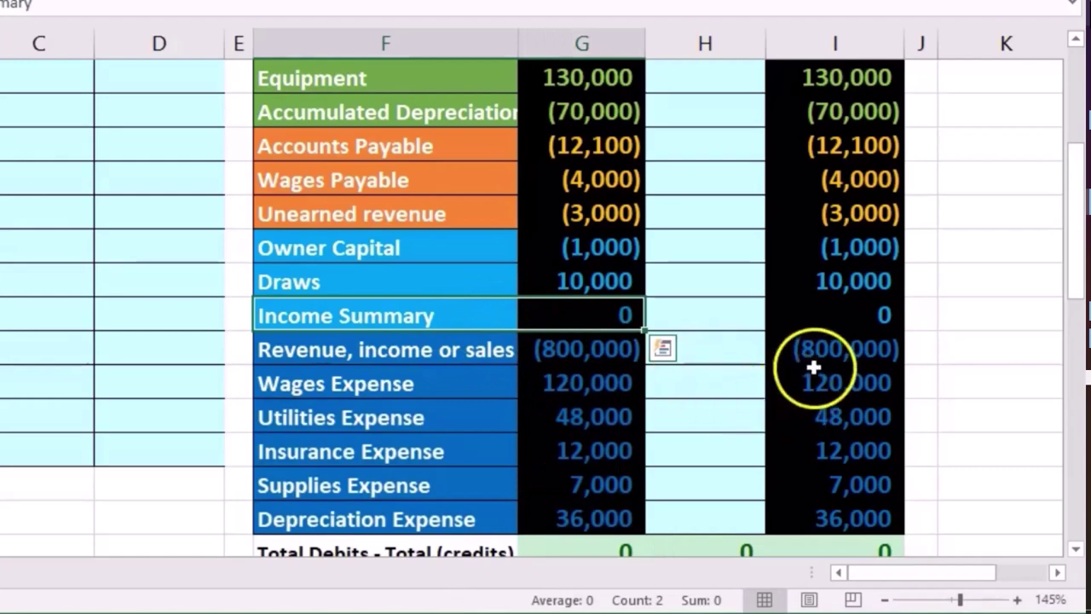
Examine the Post close Trial balance amounts for revenue and expenses, Income Summary and Owner Capital, plus the Draws closing entry cell
{"action": "left_click_drag", "start_coordinate": [818, 349], "coordinate": [826, 507]}
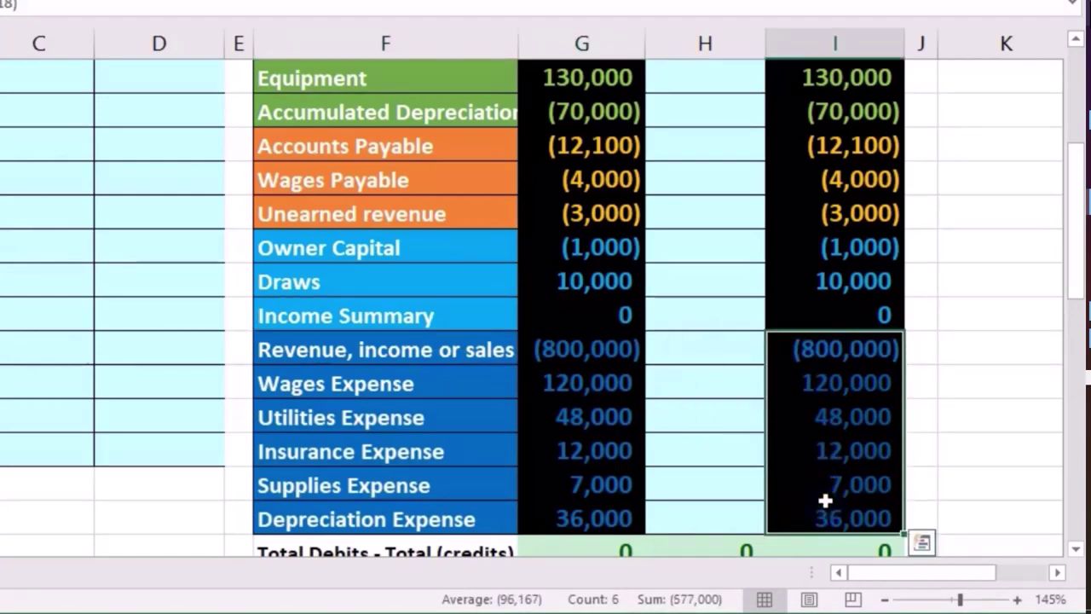
{"action": "left_click", "coordinate": [807, 318]}
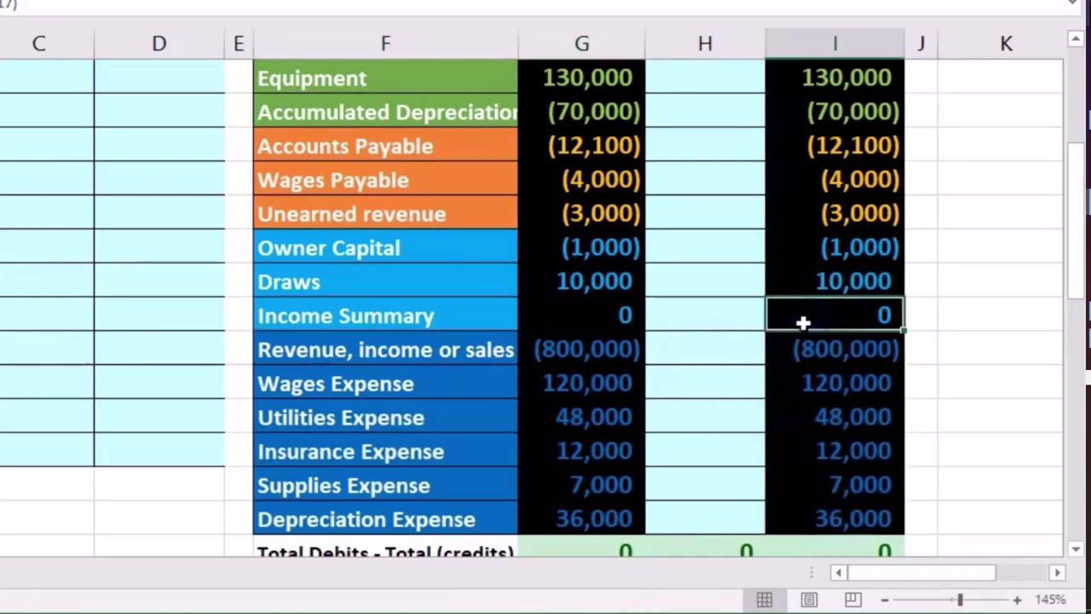
{"action": "scroll", "coordinate": [792, 401], "scroll_direction": "down", "scroll_amount": 1}
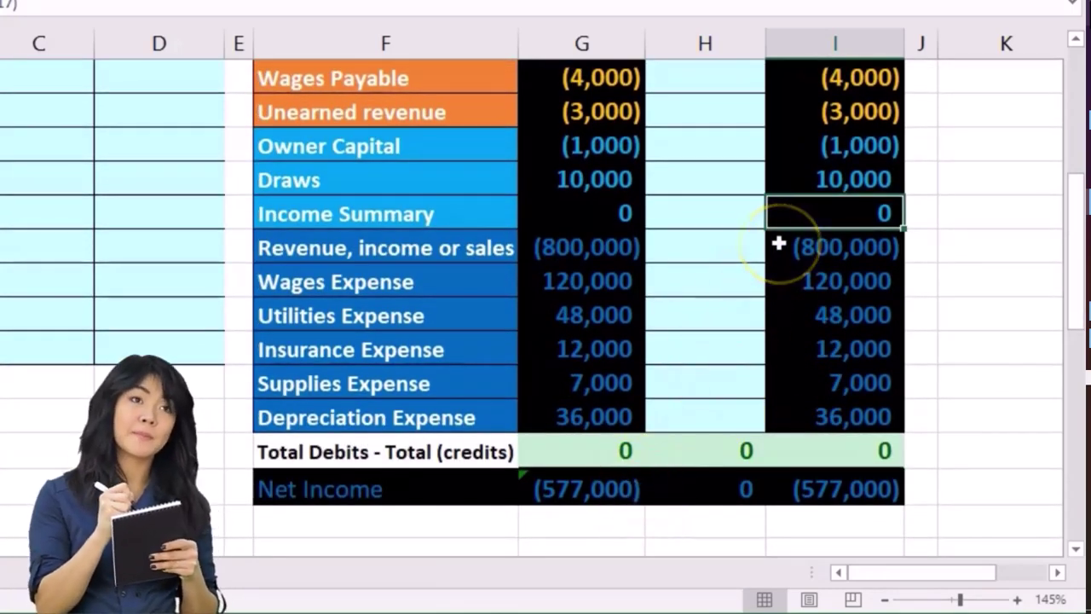
{"action": "scroll", "coordinate": [771, 249], "scroll_direction": "down", "scroll_amount": 1}
{"action": "scroll", "coordinate": [770, 250], "scroll_direction": "up", "scroll_amount": 2}
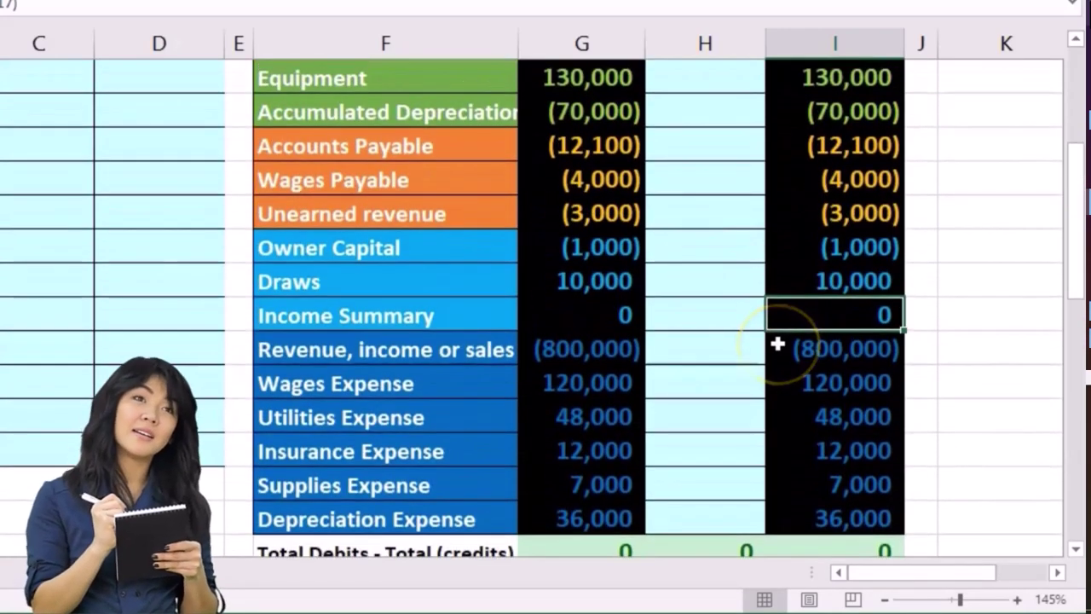
{"action": "left_click", "coordinate": [811, 253]}
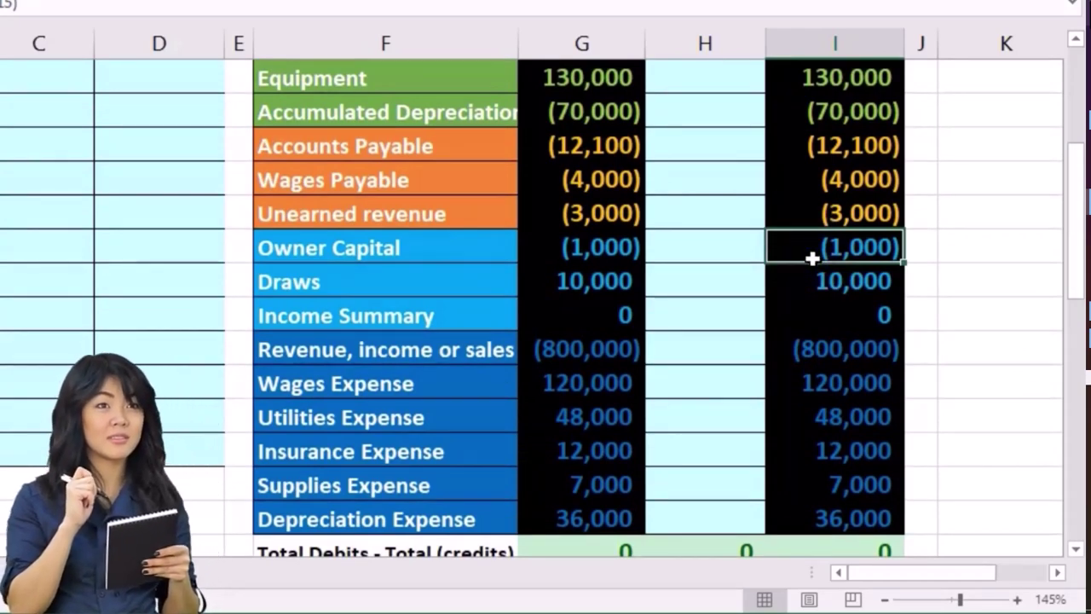
{"action": "left_click", "coordinate": [738, 285]}
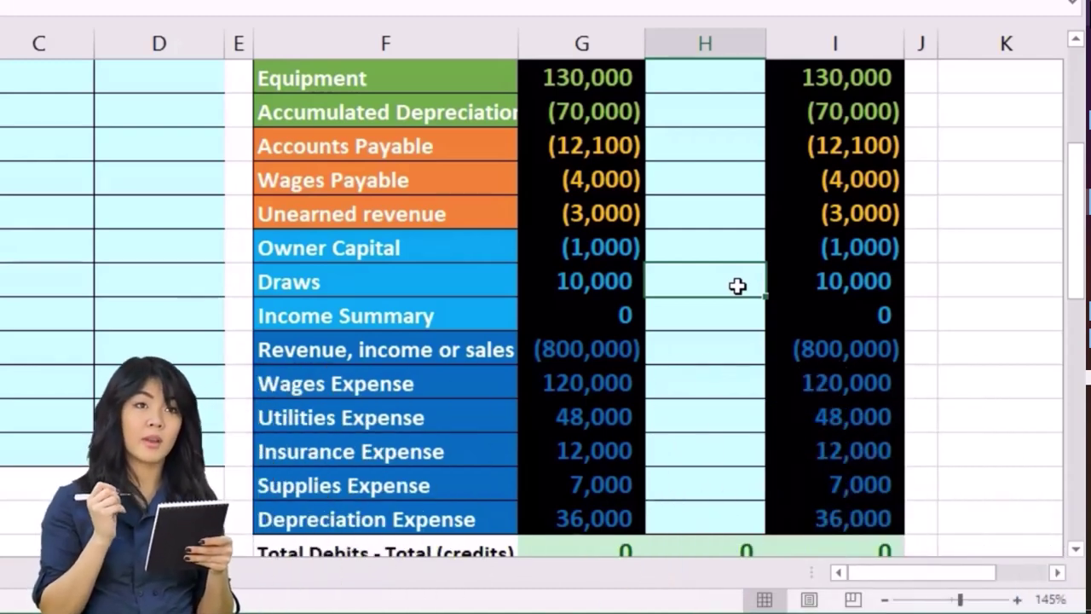
{"action": "left_click", "coordinate": [726, 287]}
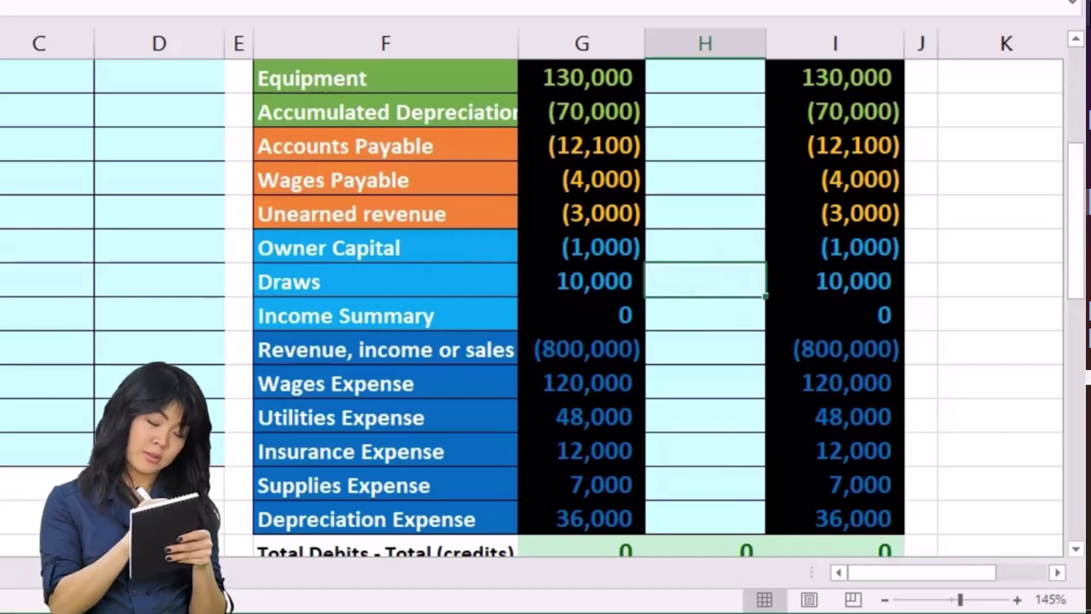
Enter 1 as the first step number and copy the "Revenue, income or sales" account name into the journal's cell B5 as values only
{"action": "scroll", "coordinate": [546, 307], "scroll_direction": "up", "scroll_amount": 4}
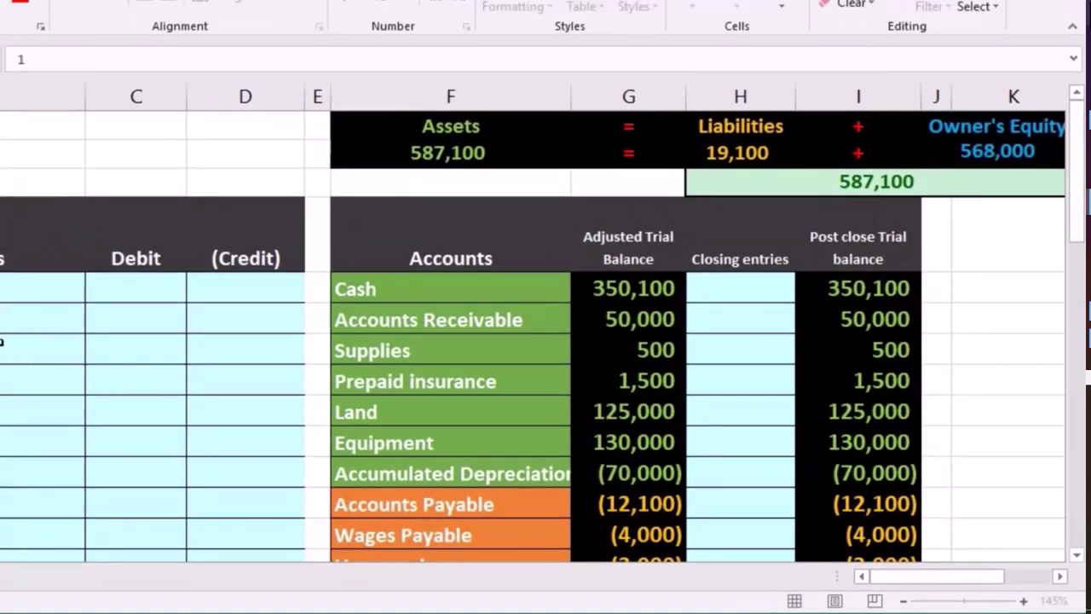
{"action": "scroll", "coordinate": [125, 383], "scroll_direction": "down", "scroll_amount": 4}
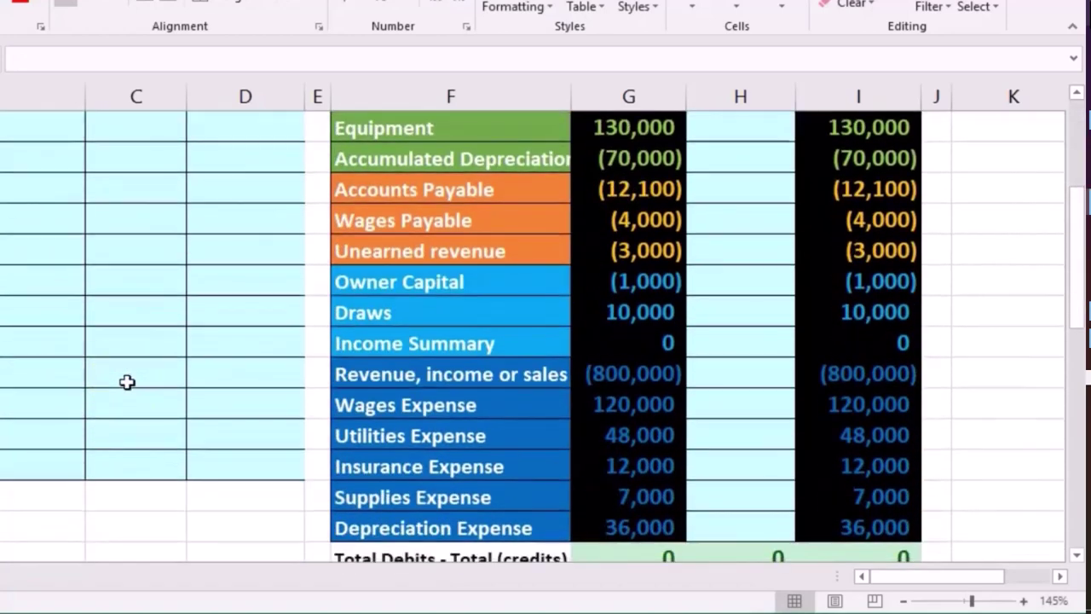
{"action": "left_click", "coordinate": [358, 375]}
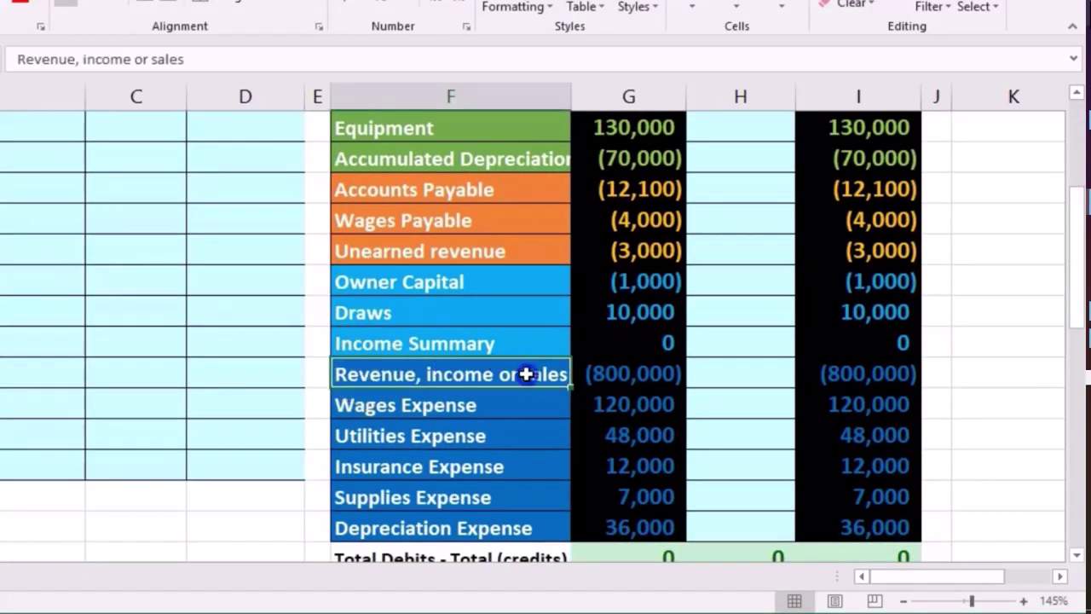
{"action": "left_click_drag", "start_coordinate": [526, 374], "coordinate": [585, 372]}
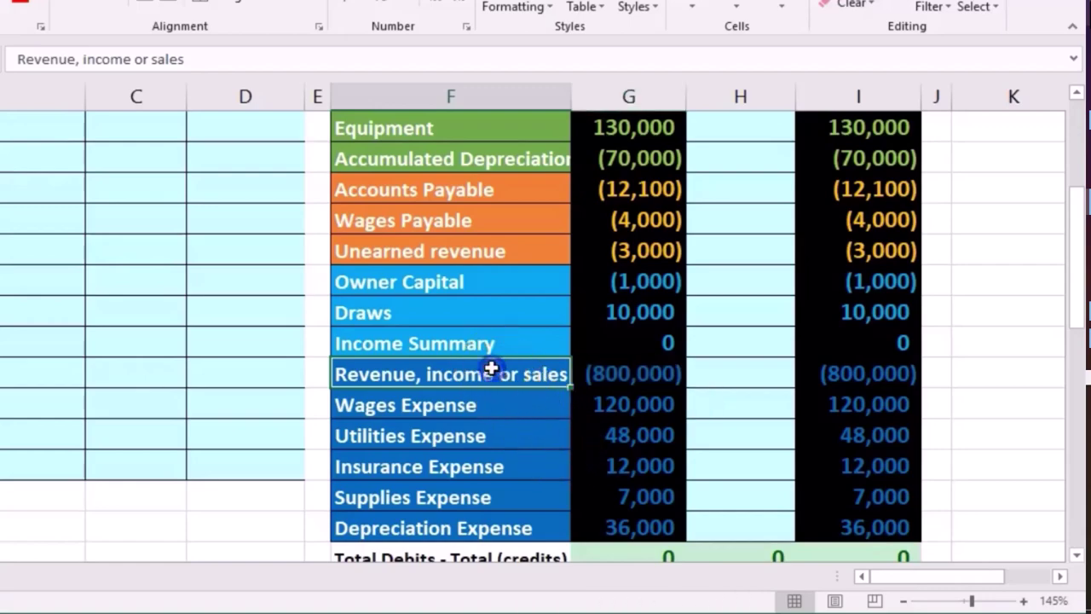
{"action": "right_click", "coordinate": [494, 374]}
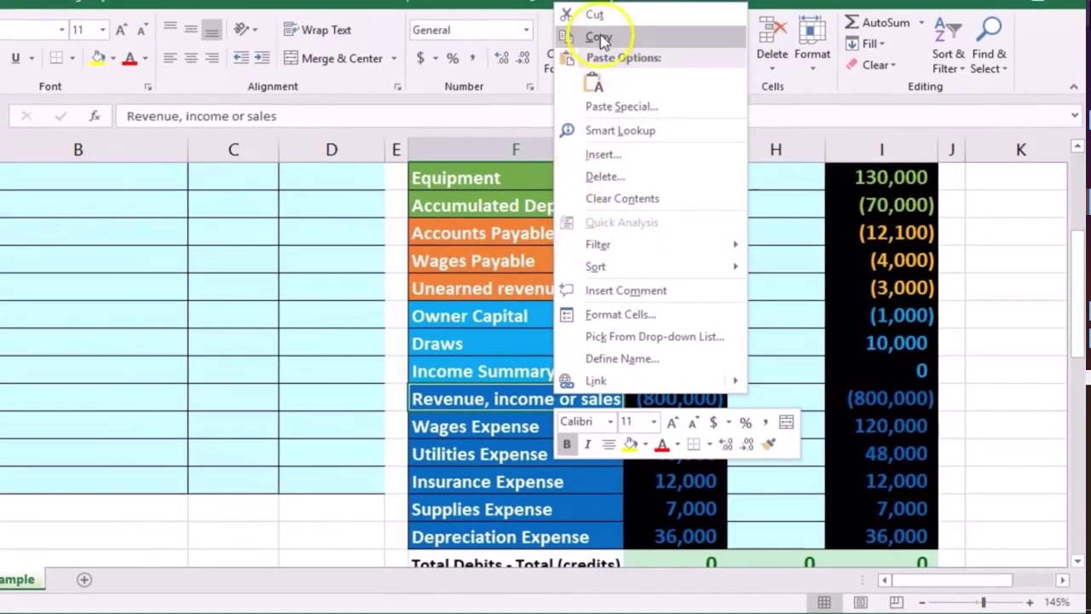
{"action": "left_click", "coordinate": [601, 38]}
{"action": "scroll", "coordinate": [171, 363], "scroll_direction": "up", "scroll_amount": 2}
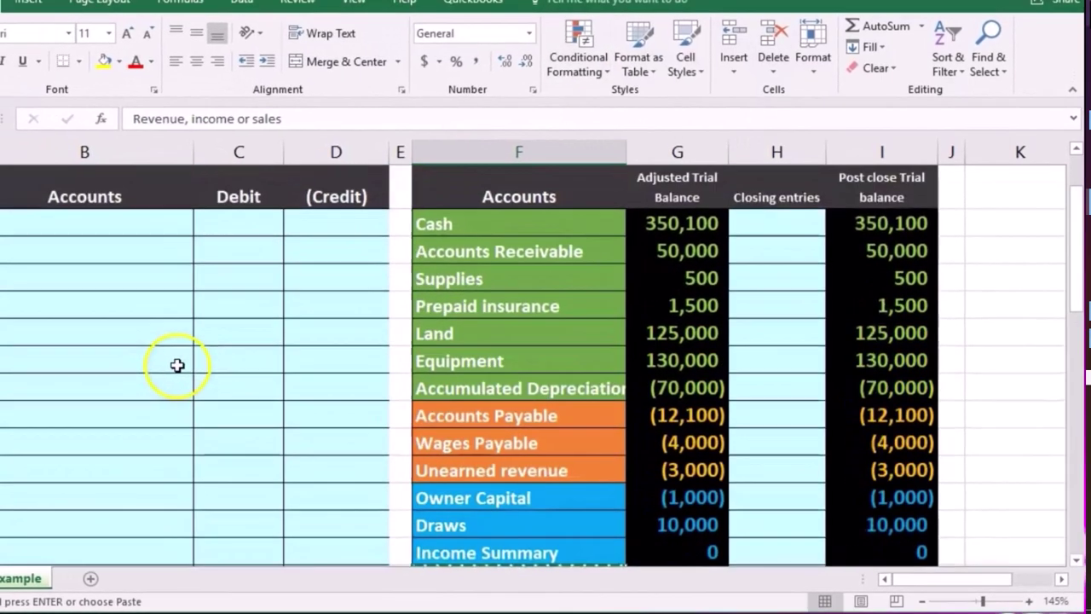
{"action": "left_click", "coordinate": [170, 280]}
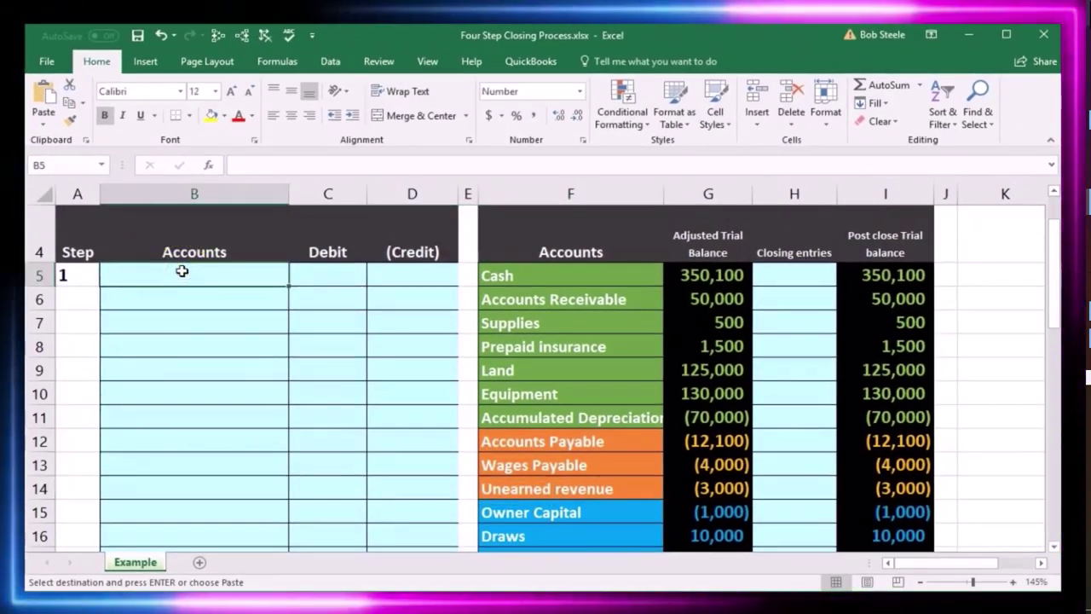
{"action": "right_click", "coordinate": [181, 271]}
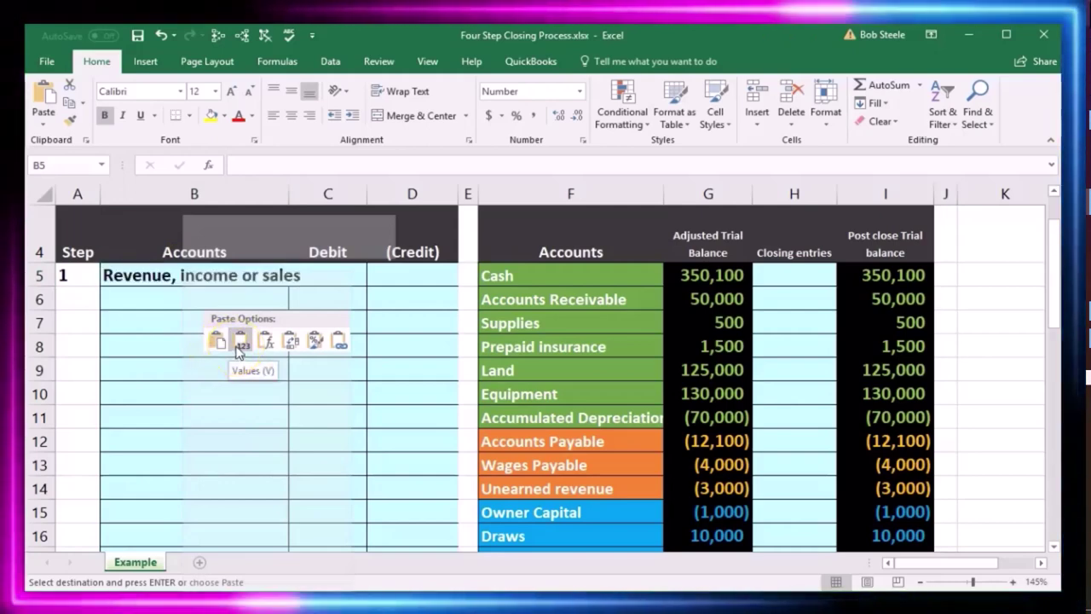
{"action": "left_click", "coordinate": [240, 344]}
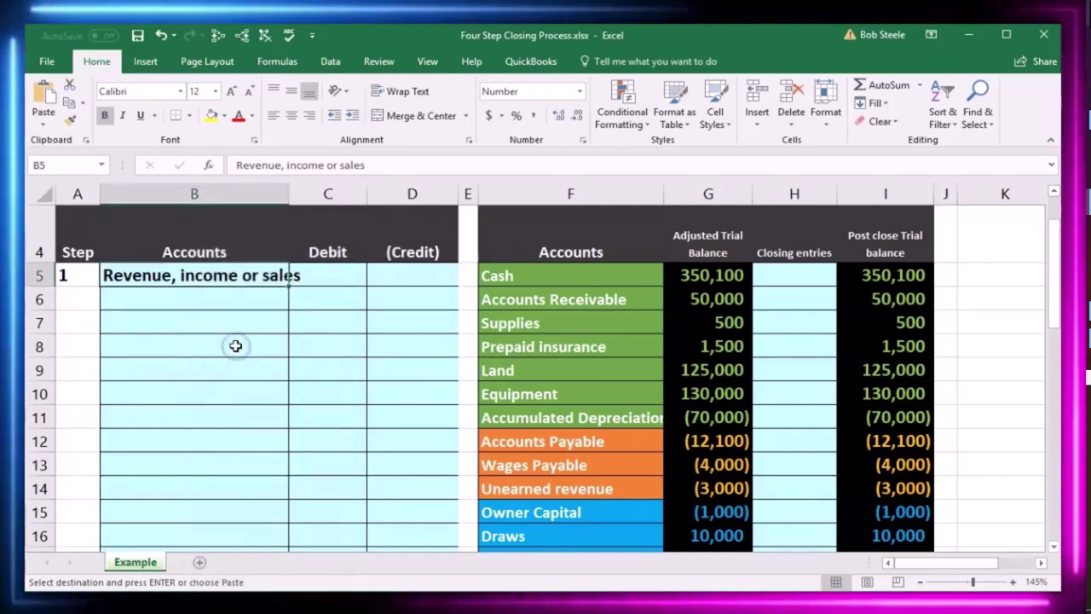
Enter 800,000 as the debit amount for the Revenue, income or sales line of the step 1 entry
{"action": "key", "text": "Right"}
{"action": "scroll", "coordinate": [446, 395], "scroll_direction": "down", "scroll_amount": 1}
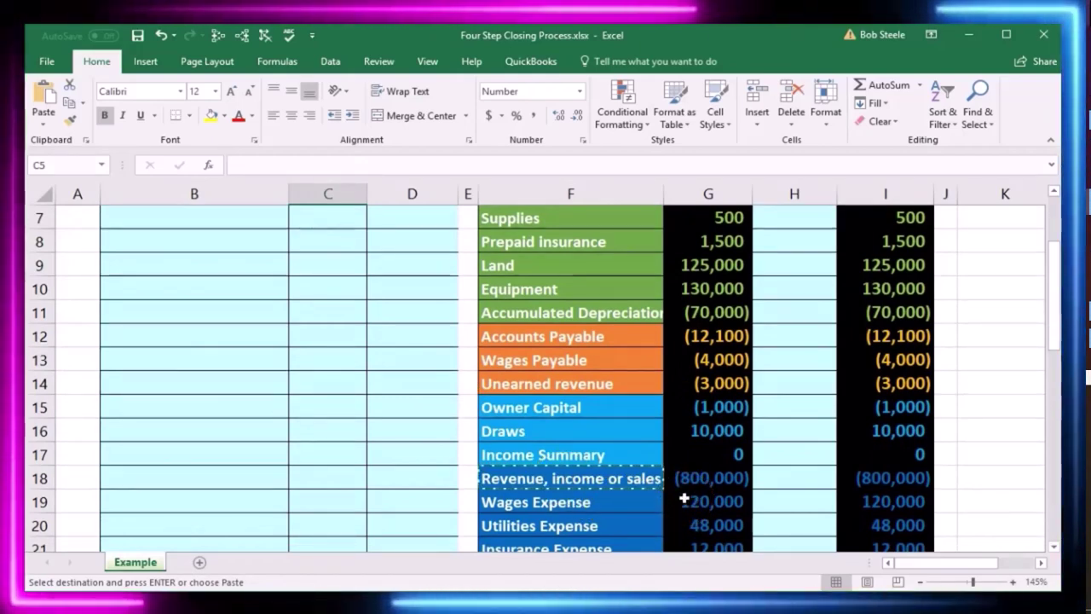
{"action": "scroll", "coordinate": [415, 470], "scroll_direction": "up", "scroll_amount": 1}
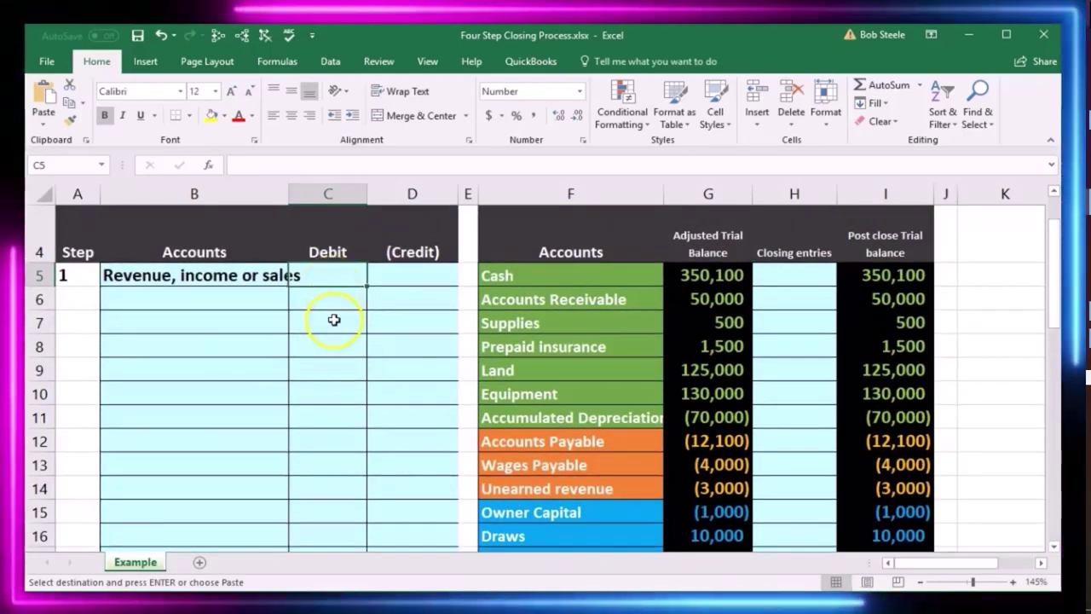
{"action": "type", "text": "8"}
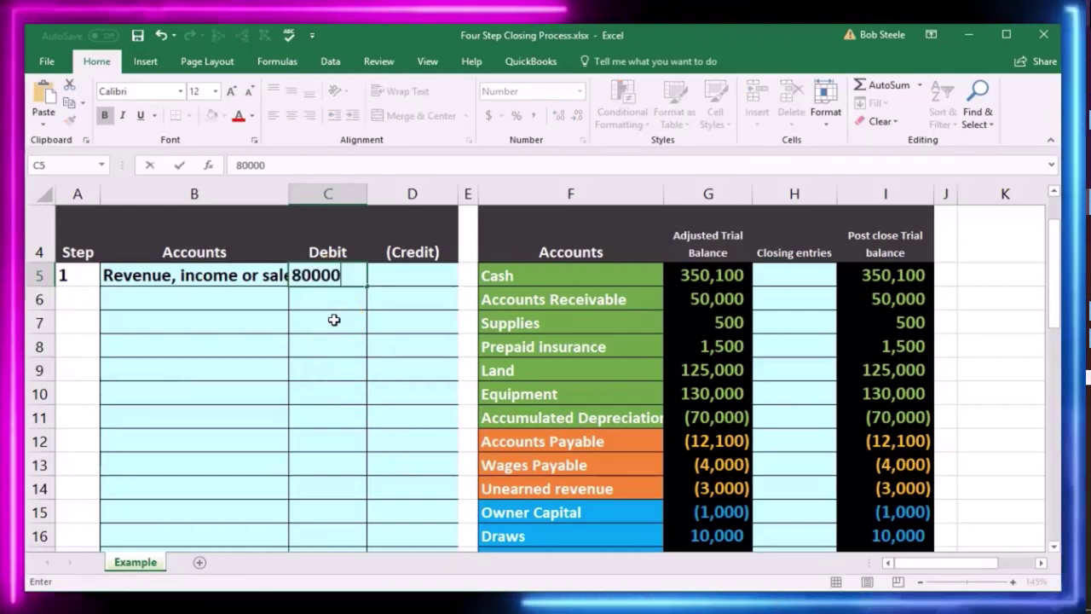
{"action": "type", "text": "00,000"}
{"action": "key", "text": "Return"}
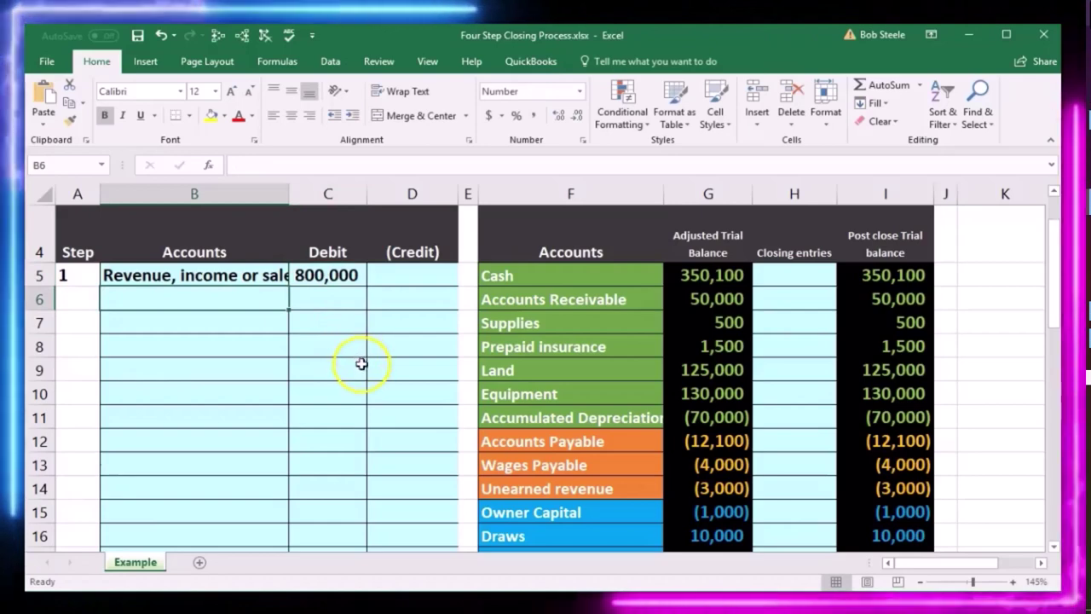
Post the revenue debit to the Closing entries cell H18 by linking it to the journal amount with =C5
{"action": "scroll", "coordinate": [361, 364], "scroll_direction": "down", "scroll_amount": 1}
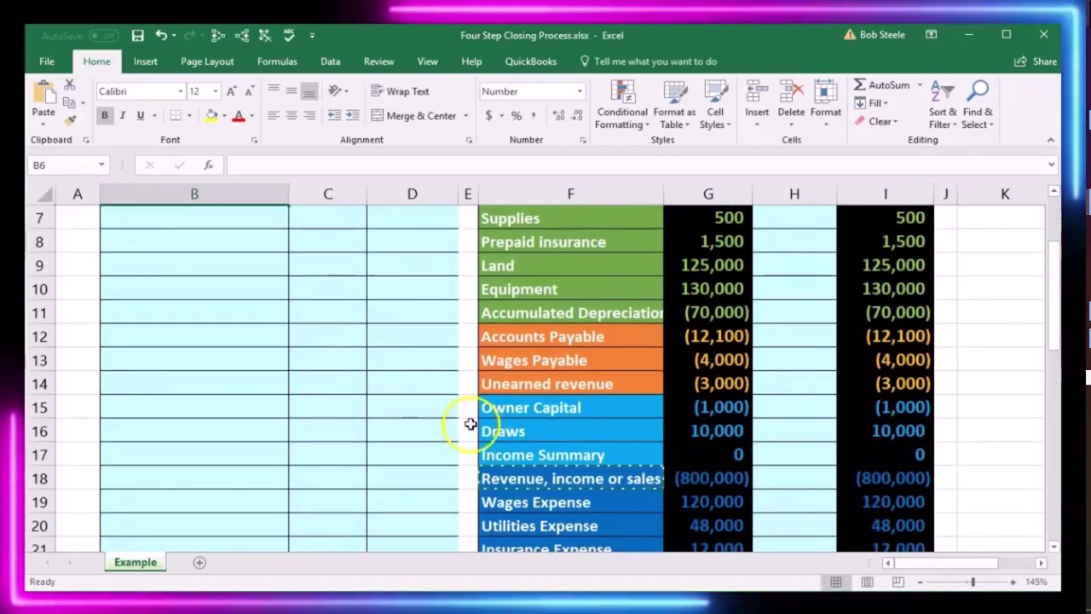
{"action": "left_click", "coordinate": [786, 483]}
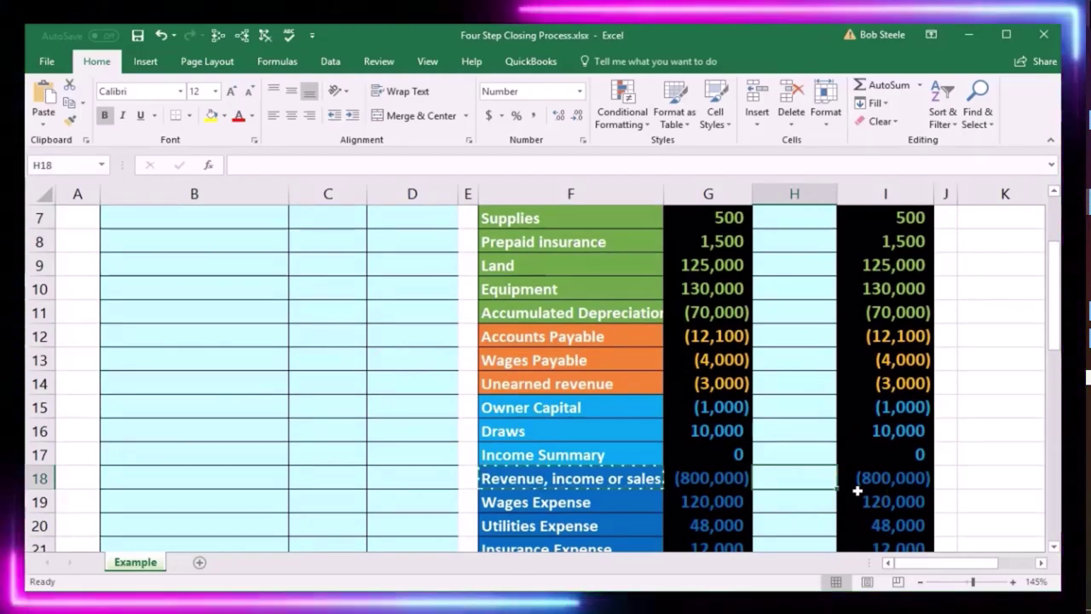
{"action": "type", "text": "="}
{"action": "scroll", "coordinate": [434, 402], "scroll_direction": "up", "scroll_amount": 2}
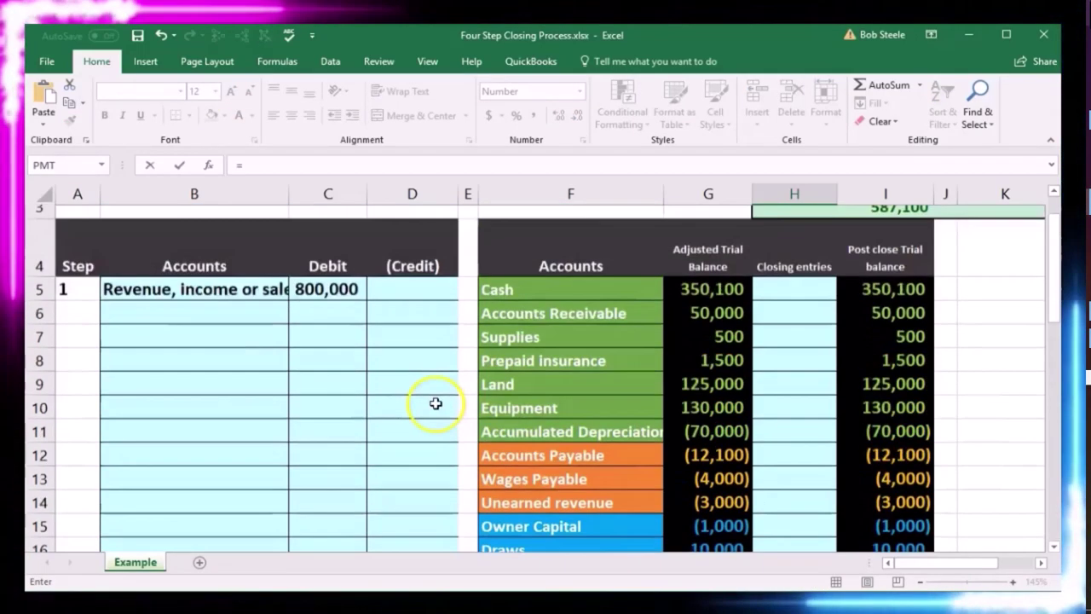
{"action": "left_click", "coordinate": [353, 349]}
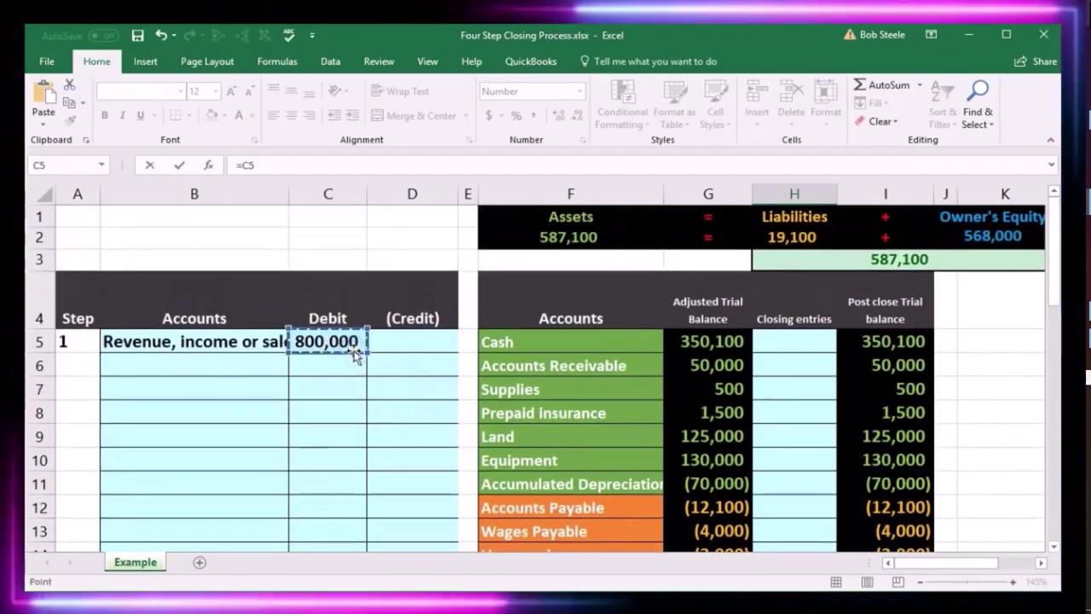
{"action": "key", "text": "Return"}
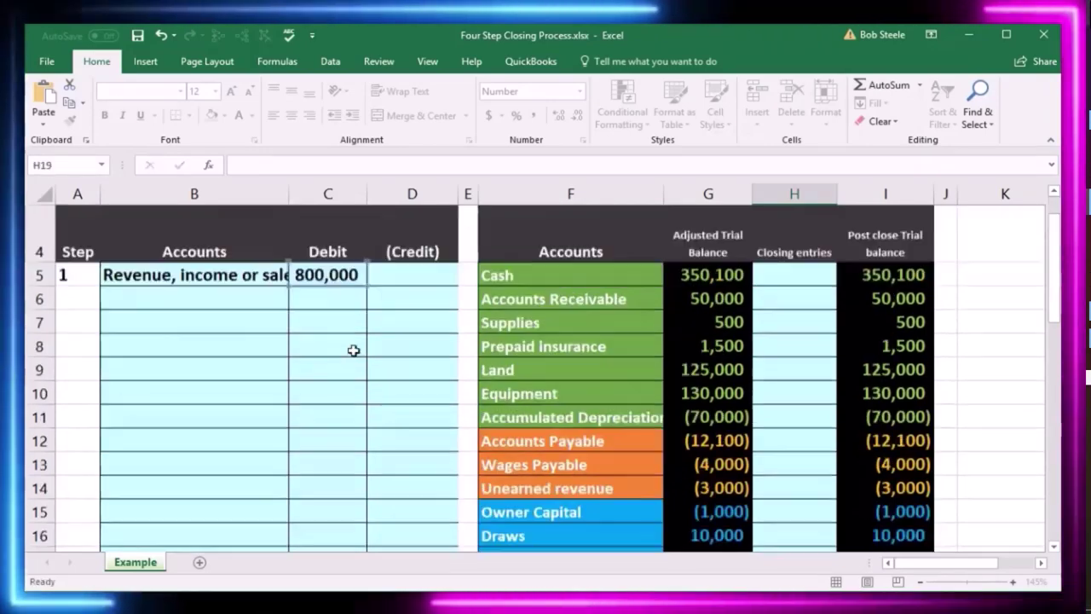
Trace the dependents of debit cell C5, check the post-close revenue balance in I18, and remove the trace arrows
{"action": "scroll", "coordinate": [353, 344], "scroll_direction": "up", "scroll_amount": 1}
{"action": "left_click", "coordinate": [345, 305]}
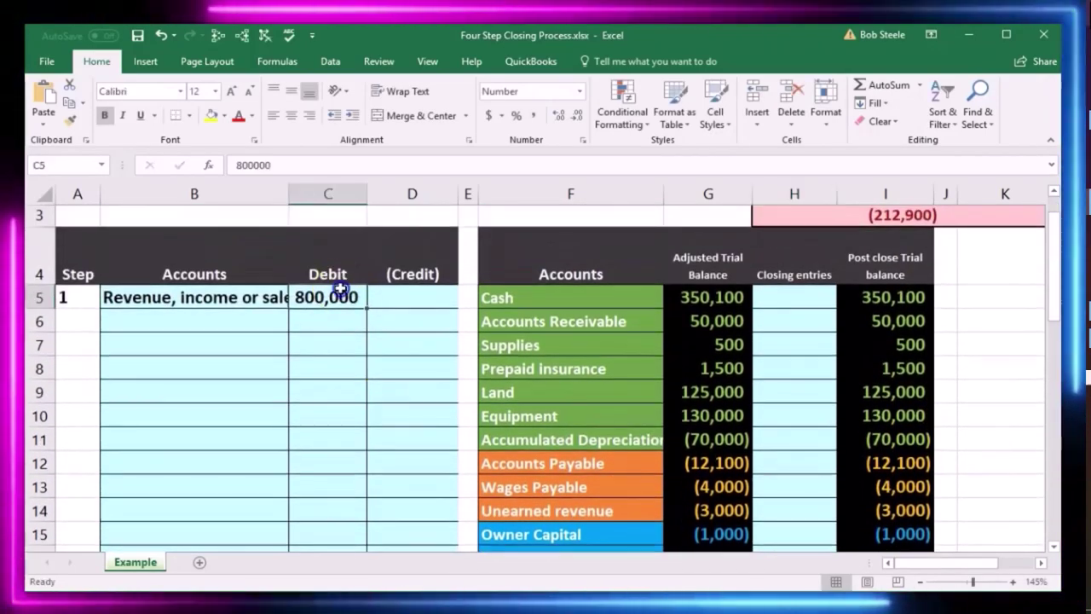
{"action": "left_click", "coordinate": [214, 35]}
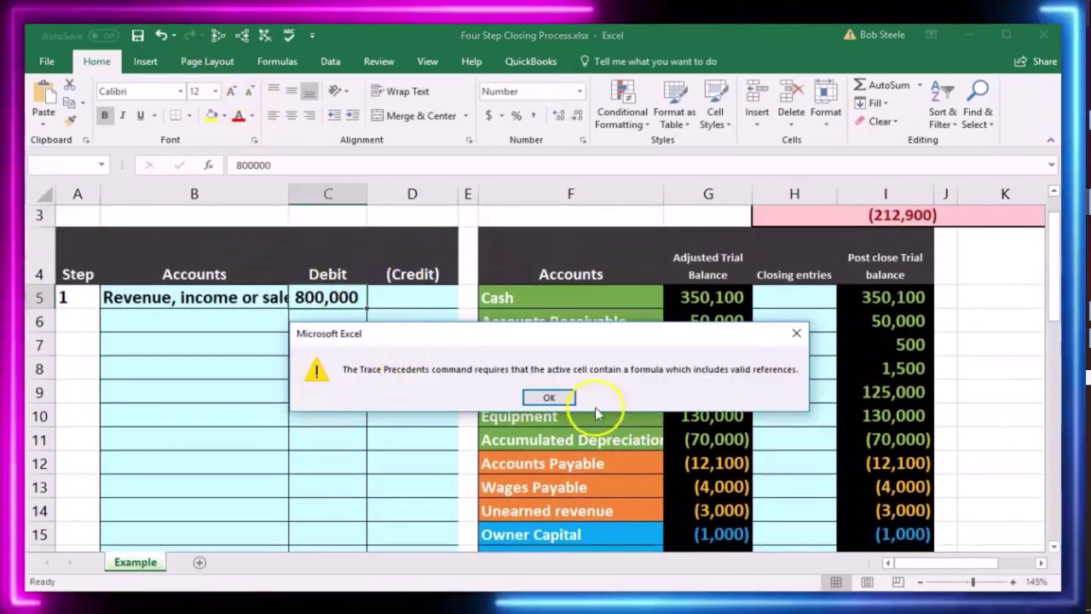
{"action": "left_click", "coordinate": [551, 395]}
{"action": "left_click", "coordinate": [242, 36]}
{"action": "scroll", "coordinate": [661, 394], "scroll_direction": "down", "scroll_amount": 2}
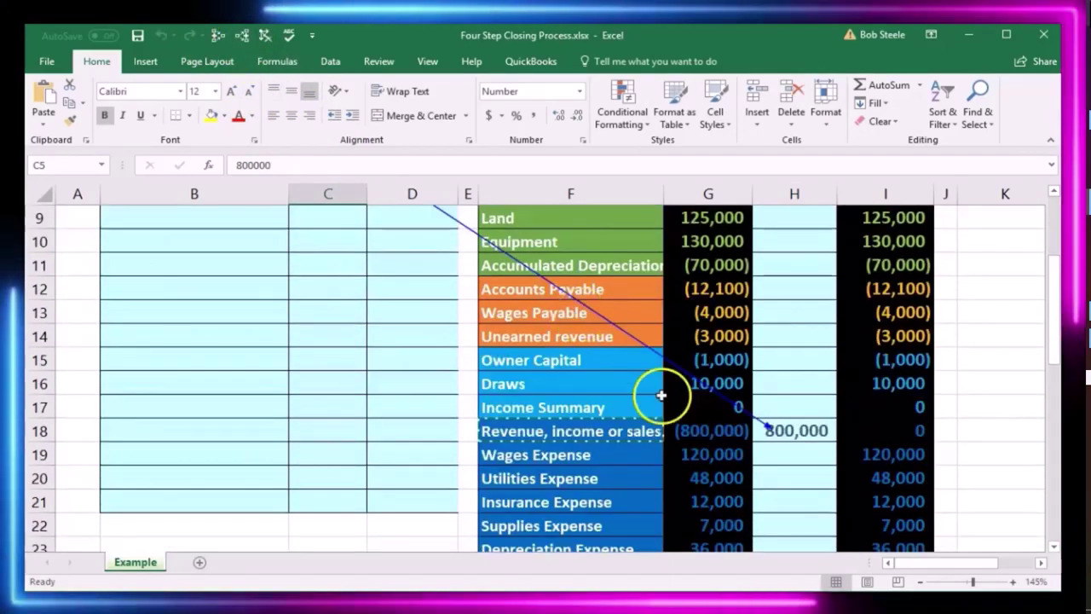
{"action": "left_click", "coordinate": [885, 429]}
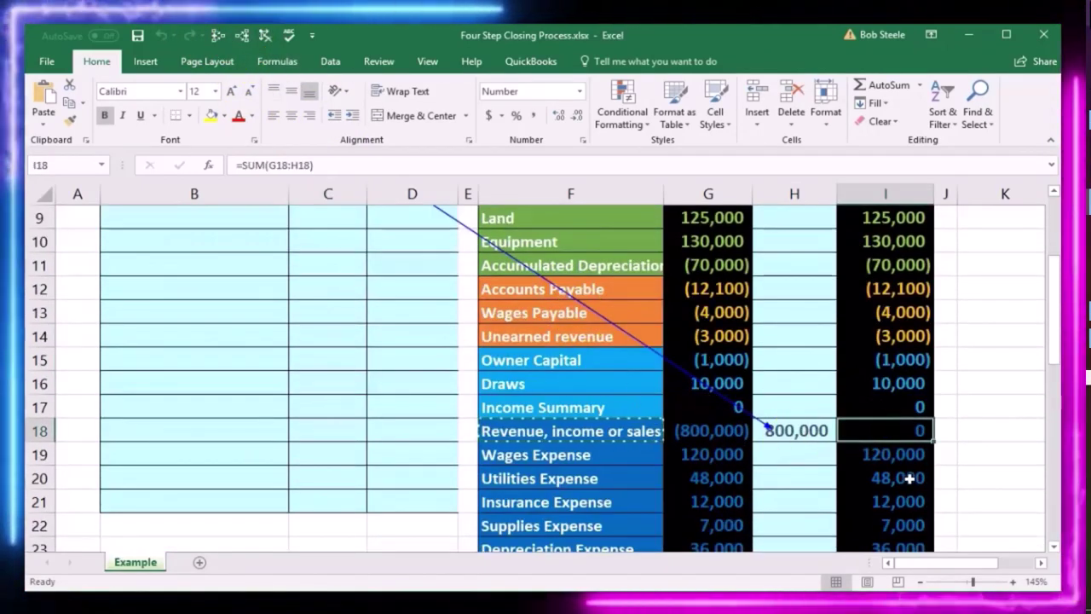
{"action": "left_click", "coordinate": [265, 36]}
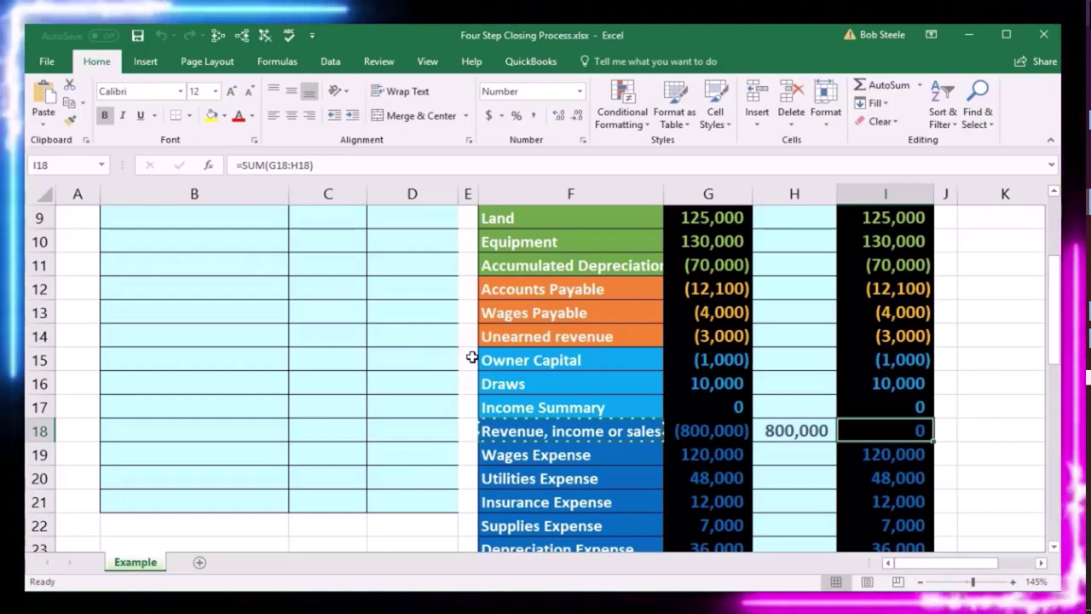
Copy the Income Summary account name into journal cell B6 as values only and indent it
{"action": "left_click", "coordinate": [506, 404]}
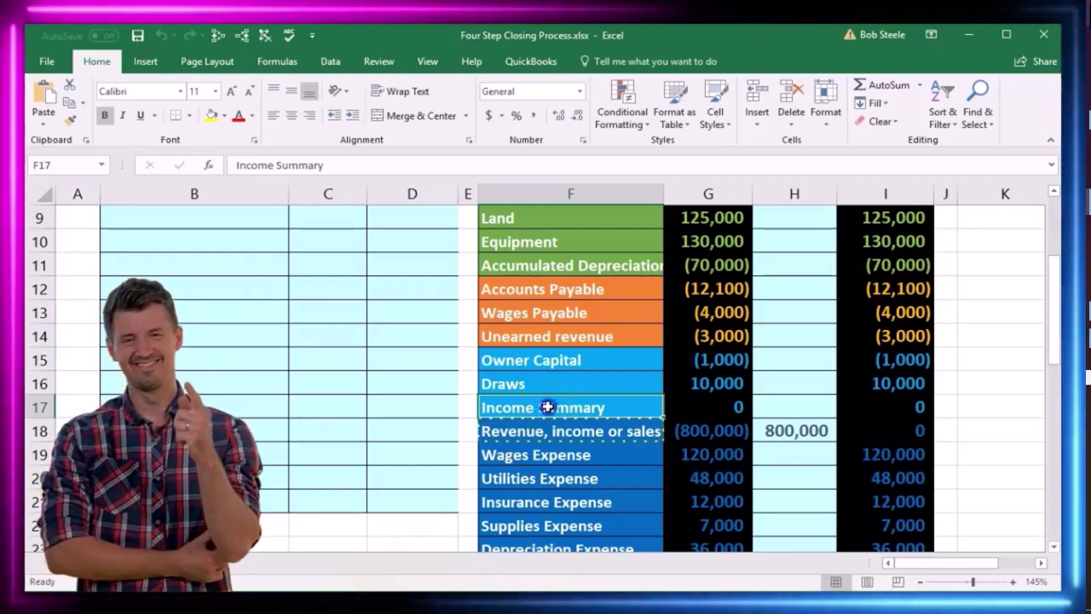
{"action": "right_click", "coordinate": [620, 408]}
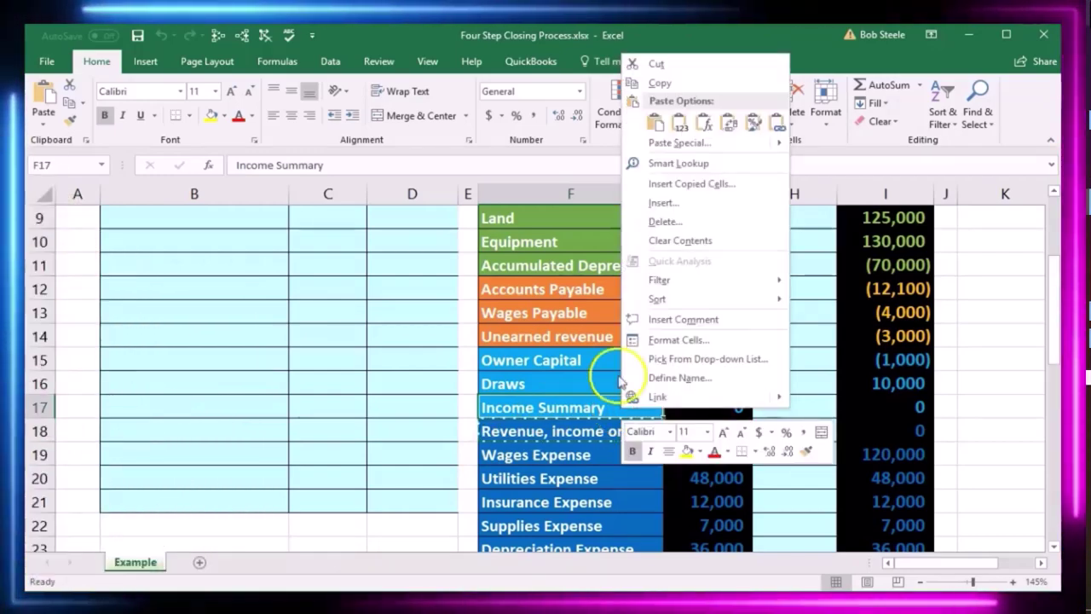
{"action": "left_click", "coordinate": [669, 83]}
{"action": "scroll", "coordinate": [328, 375], "scroll_direction": "up", "scroll_amount": 2}
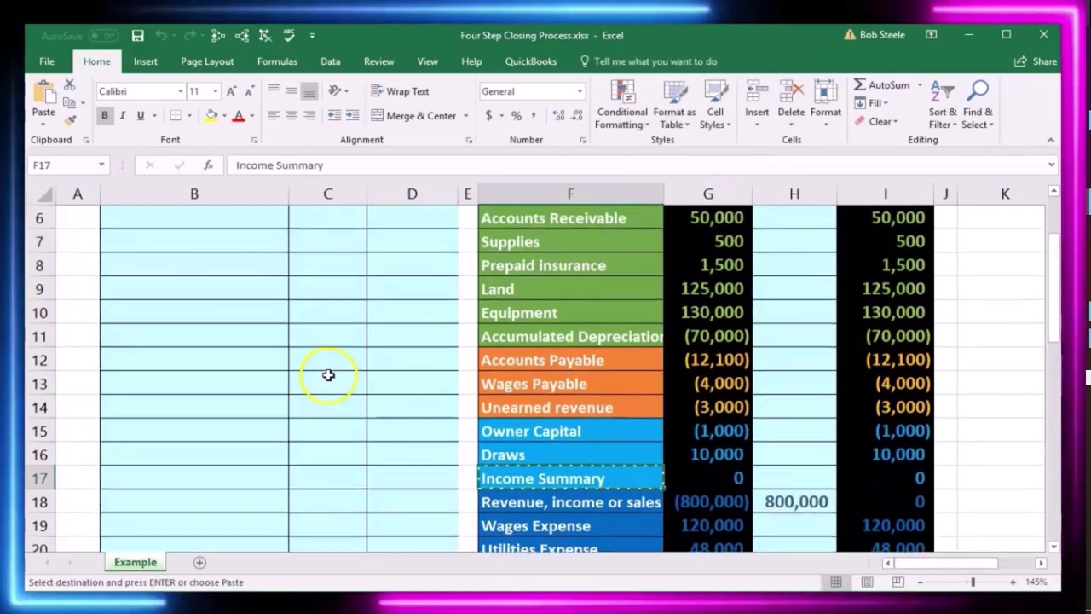
{"action": "left_click", "coordinate": [247, 322]}
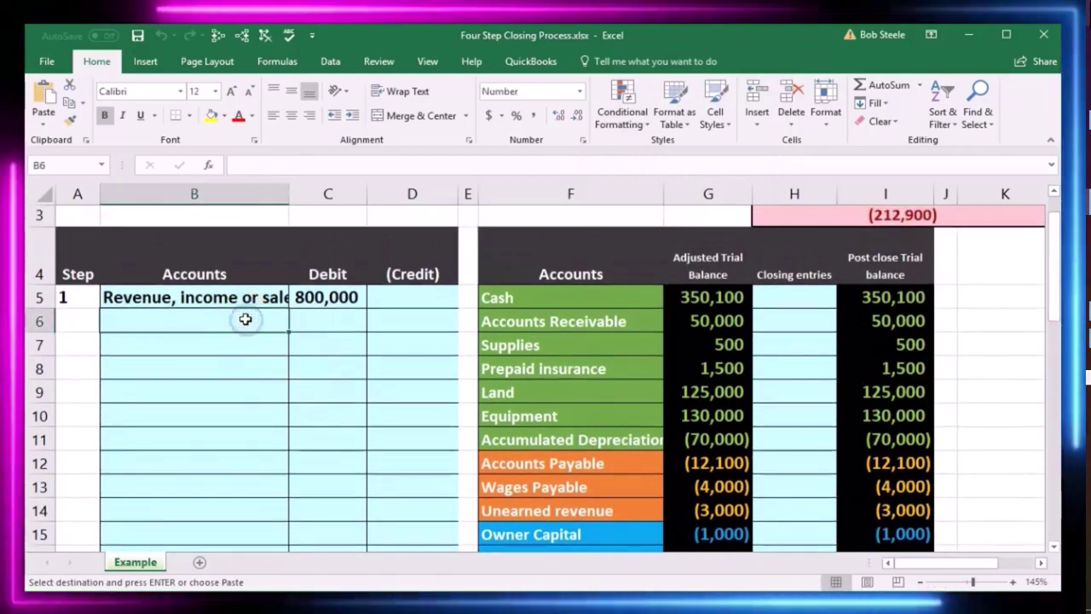
{"action": "right_click", "coordinate": [246, 319]}
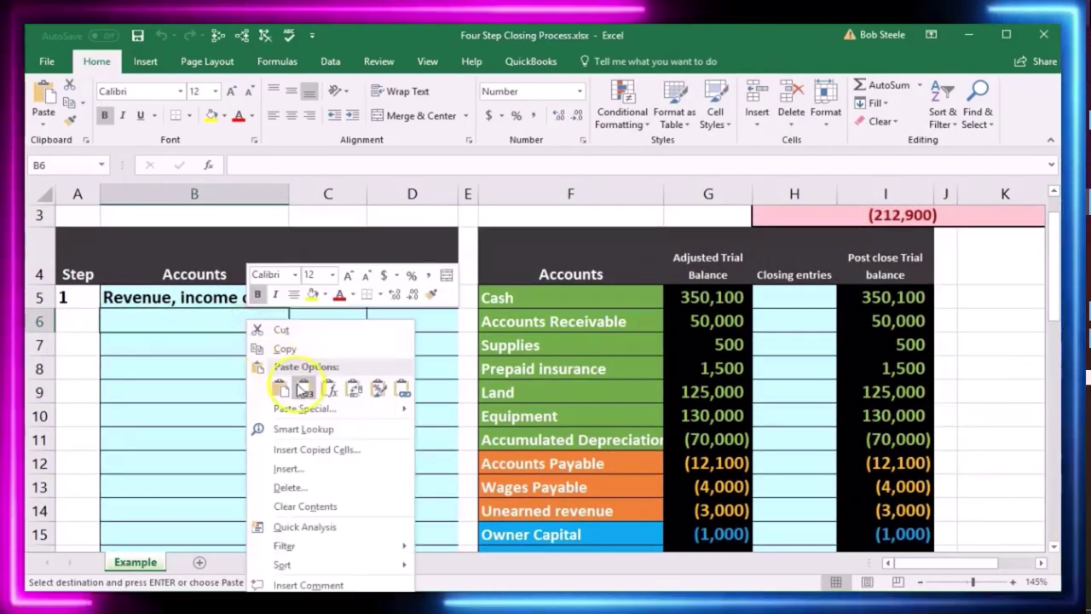
{"action": "left_click", "coordinate": [303, 390]}
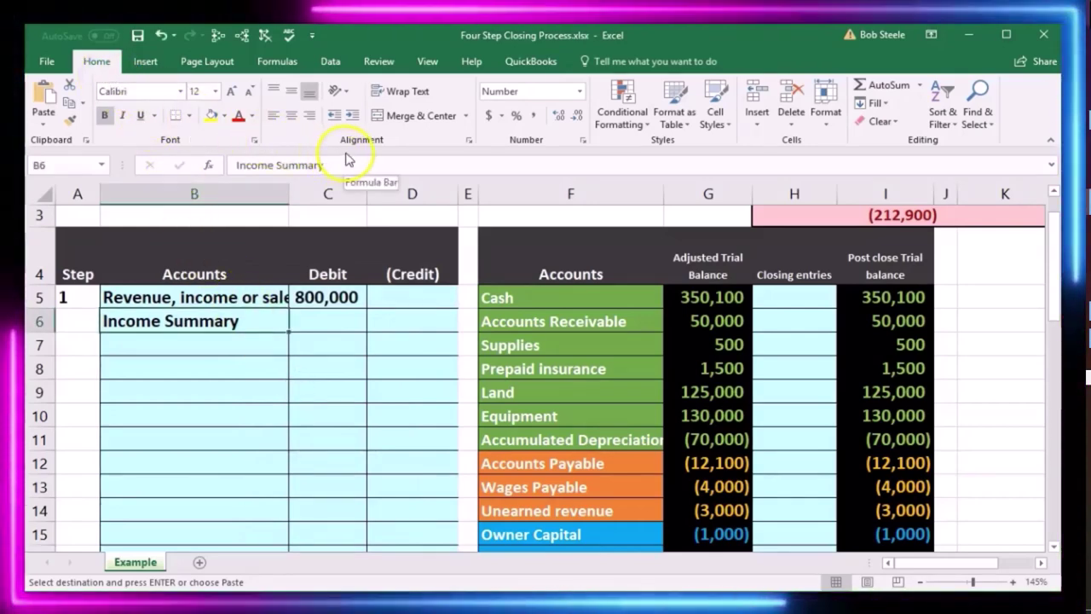
{"action": "left_click", "coordinate": [360, 118]}
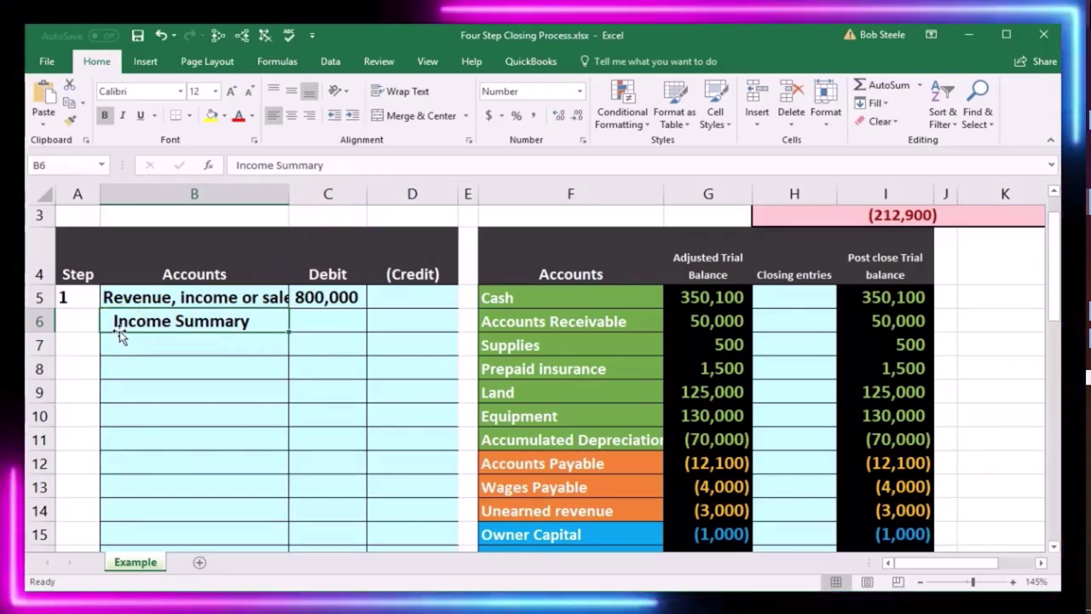
Enter the Income Summary credit in D6 as the negative of the revenue debit, -C5
{"action": "left_click", "coordinate": [424, 331]}
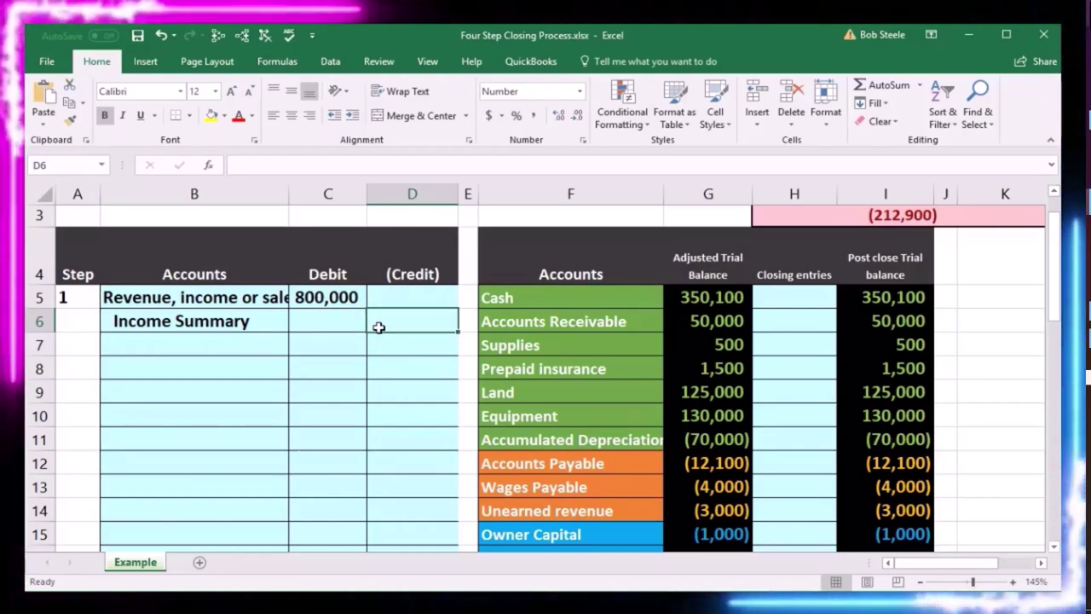
{"action": "left_click", "coordinate": [335, 300]}
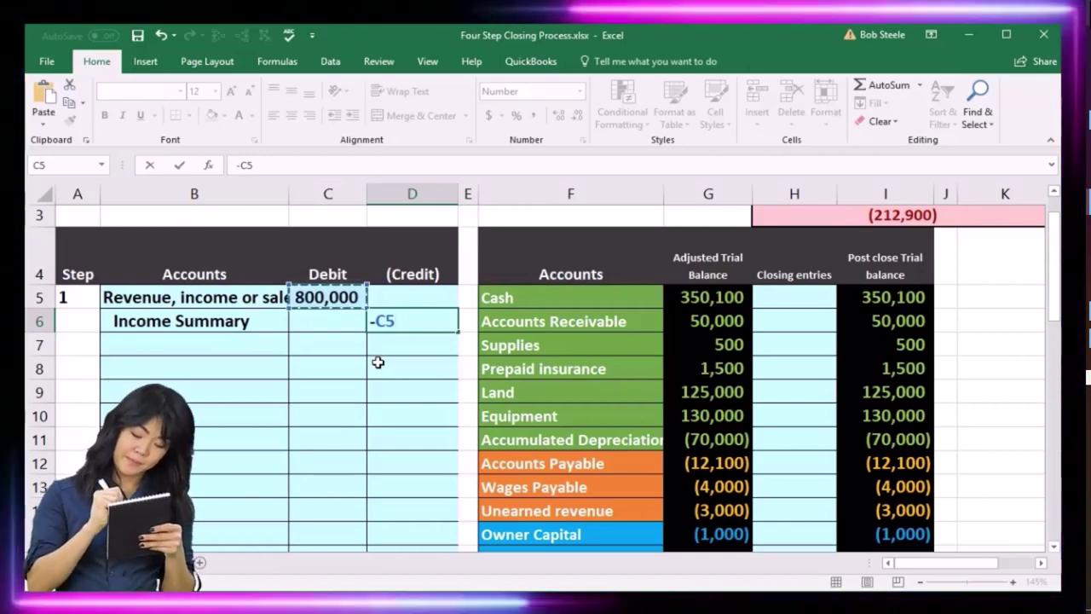
{"action": "key", "text": "Return"}
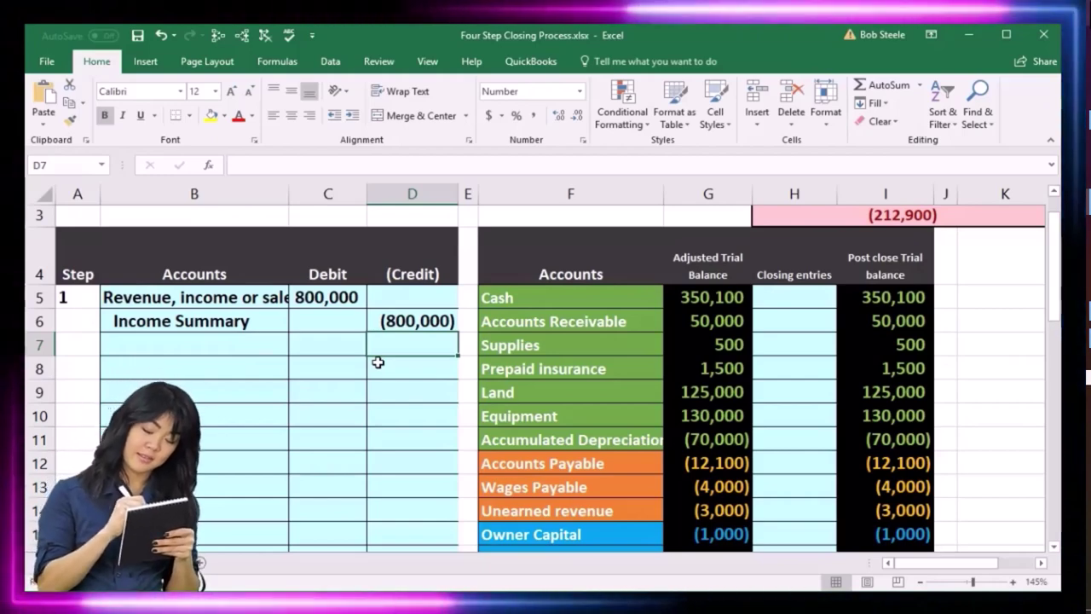
Post the Income Summary credit to the Closing entries cell H17 with the formula =D6
{"action": "left_click_drag", "start_coordinate": [287, 325], "coordinate": [382, 316]}
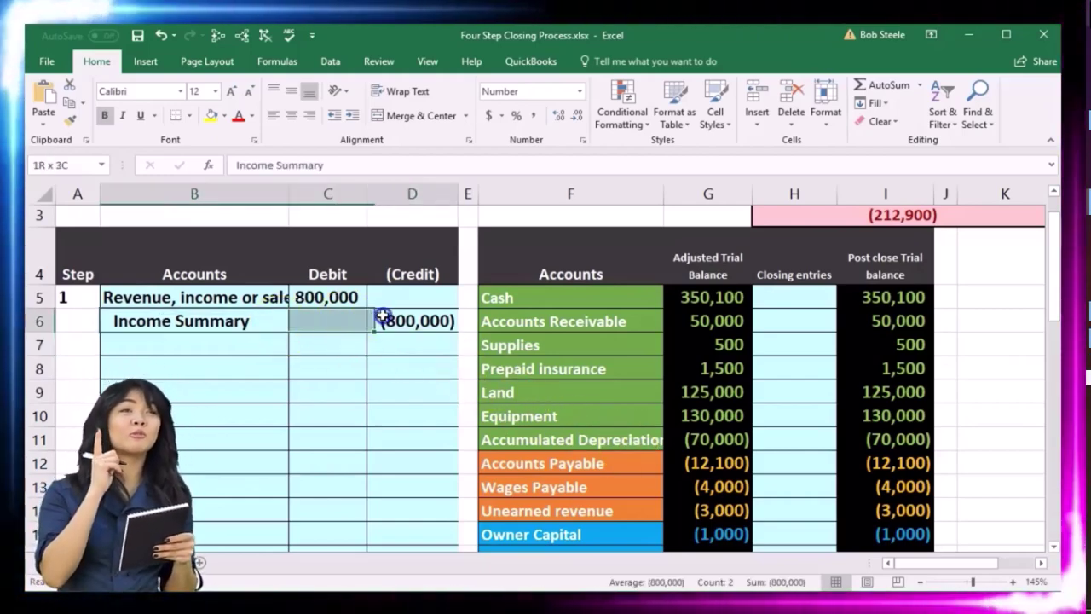
{"action": "scroll", "coordinate": [423, 420], "scroll_direction": "down", "scroll_amount": 1}
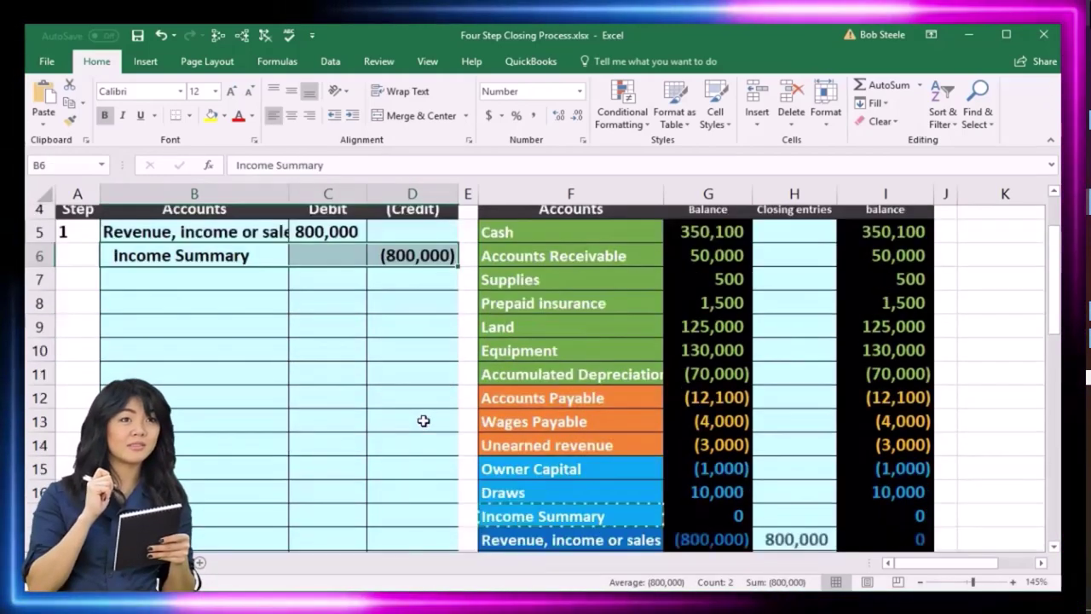
{"action": "left_click", "coordinate": [767, 477]}
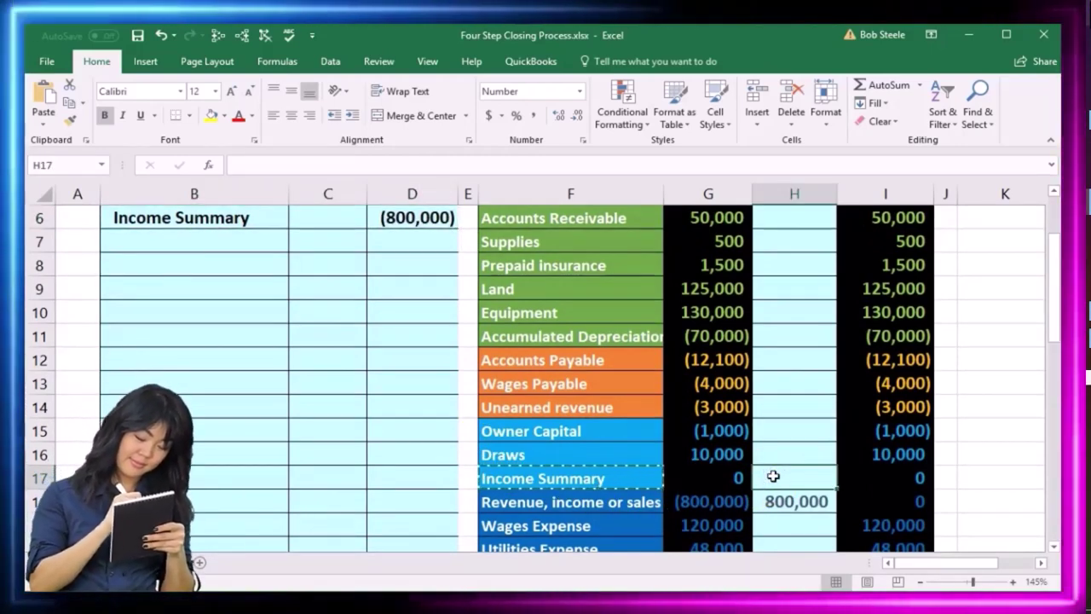
{"action": "type", "text": "="}
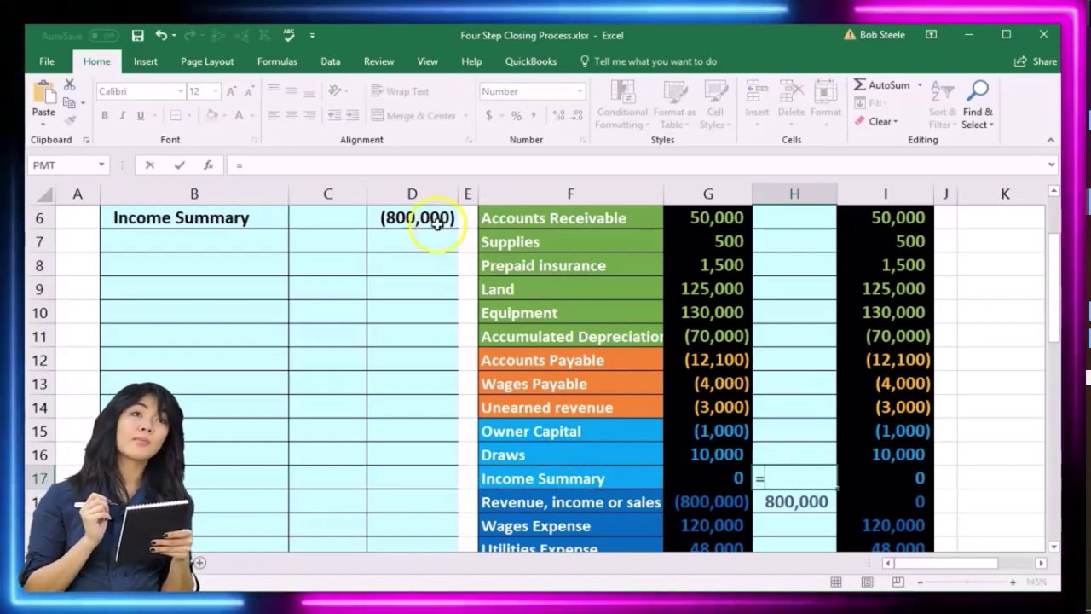
{"action": "left_click", "coordinate": [434, 219]}
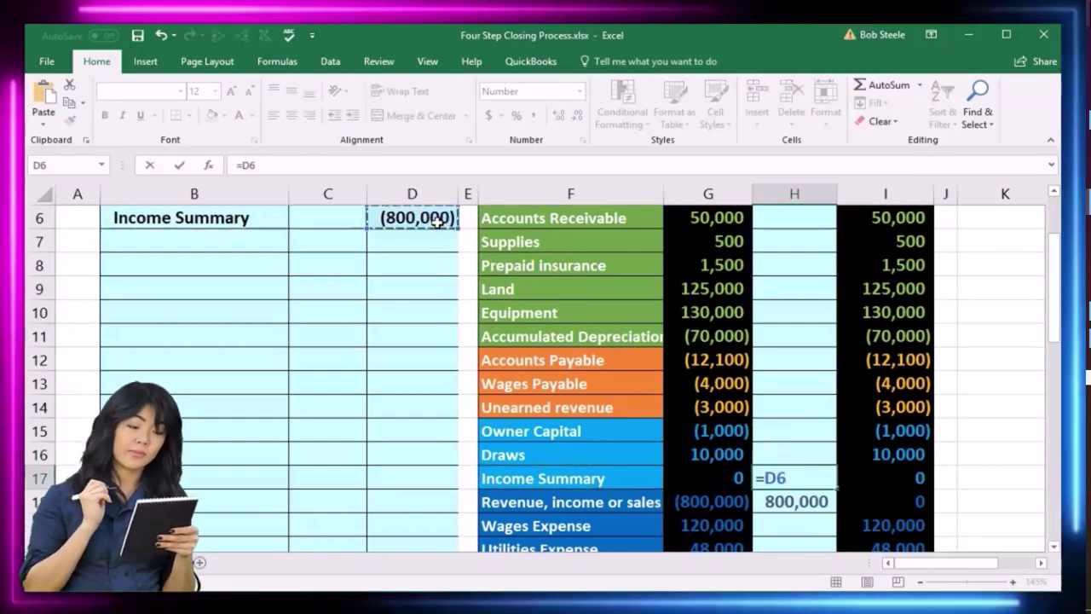
{"action": "key", "text": "Return"}
Trace the dependents of journal amounts C5 and D6, and examine the post-close balances of Revenue and Income Summary
{"action": "scroll", "coordinate": [435, 253], "scroll_direction": "up", "scroll_amount": 1}
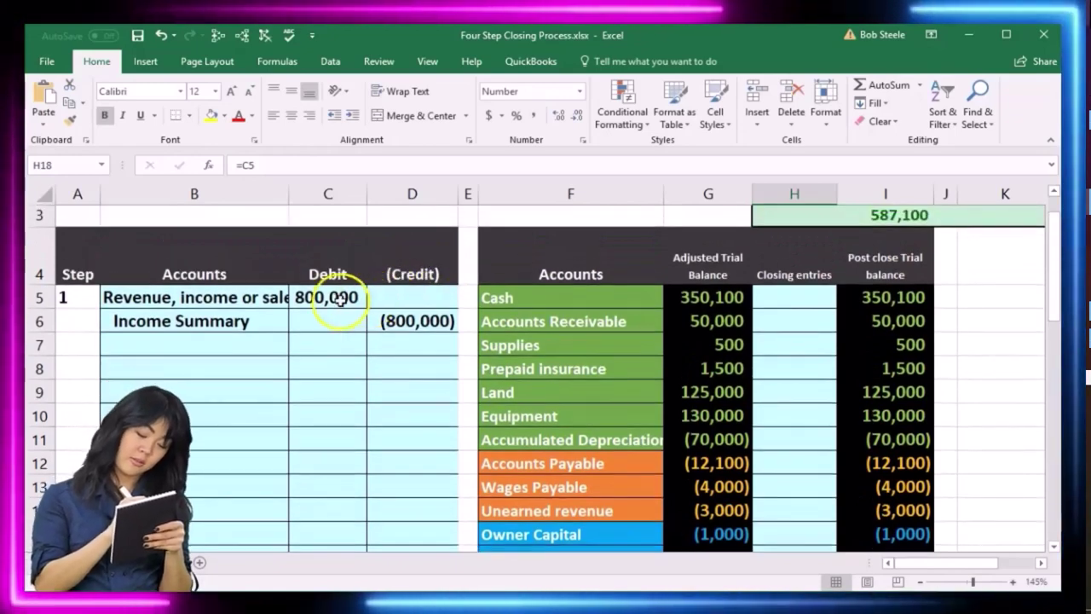
{"action": "left_click", "coordinate": [332, 297]}
{"action": "left_click", "coordinate": [248, 39]}
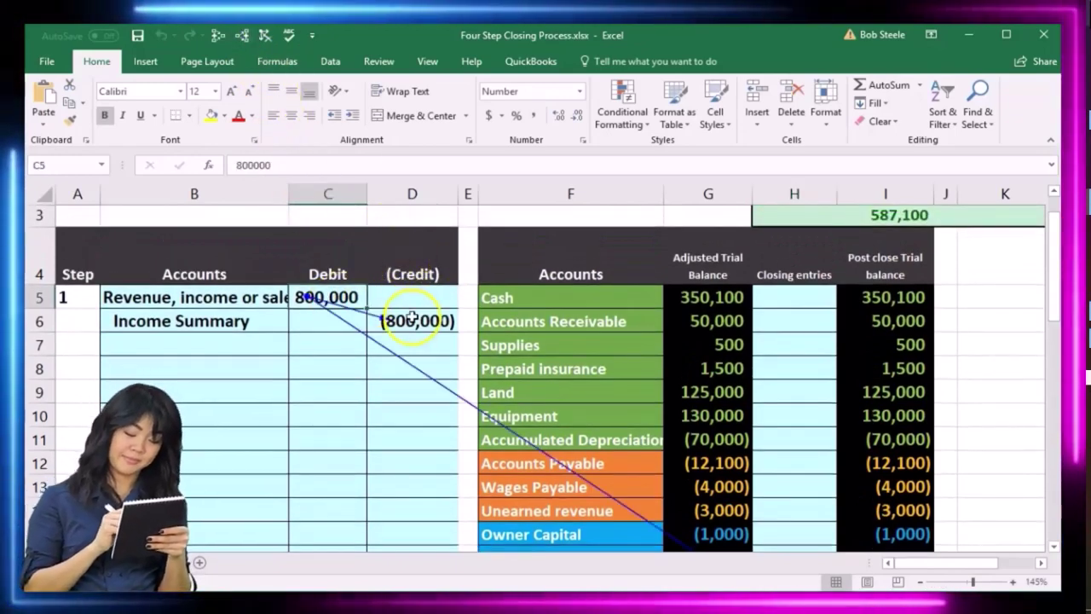
{"action": "left_click", "coordinate": [413, 321]}
{"action": "scroll", "coordinate": [719, 394], "scroll_direction": "down", "scroll_amount": 3}
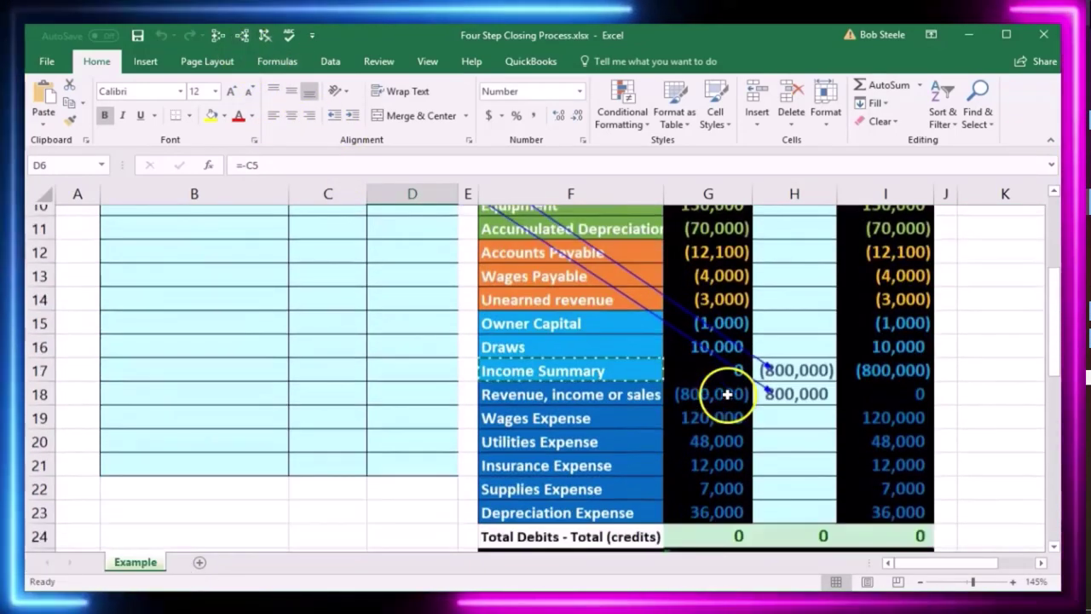
{"action": "left_click_drag", "start_coordinate": [693, 373], "coordinate": [774, 358]}
{"action": "left_click", "coordinate": [874, 361]}
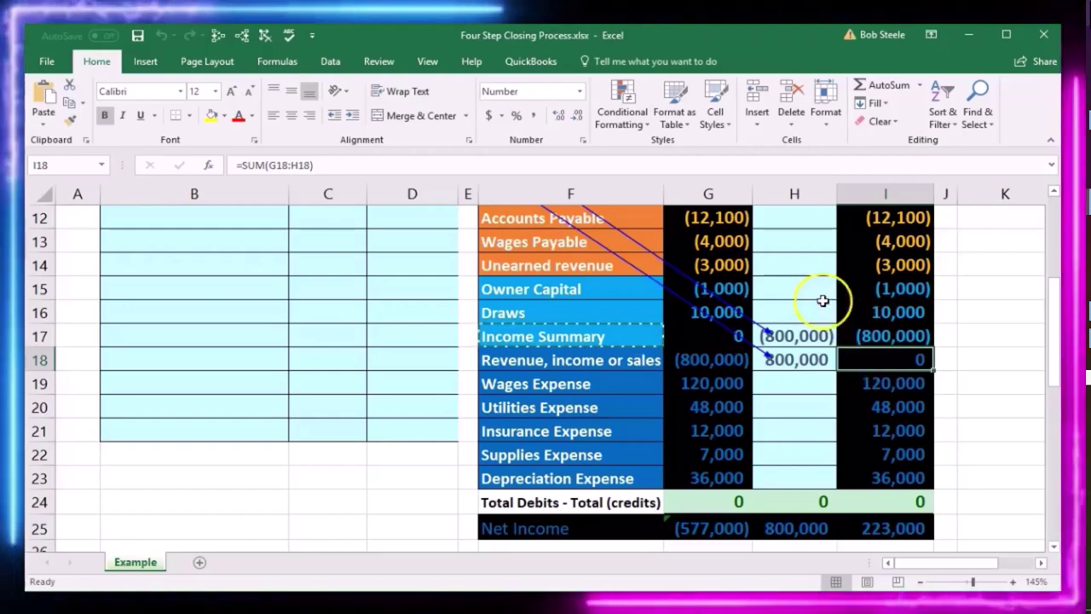
{"action": "left_click", "coordinate": [851, 338]}
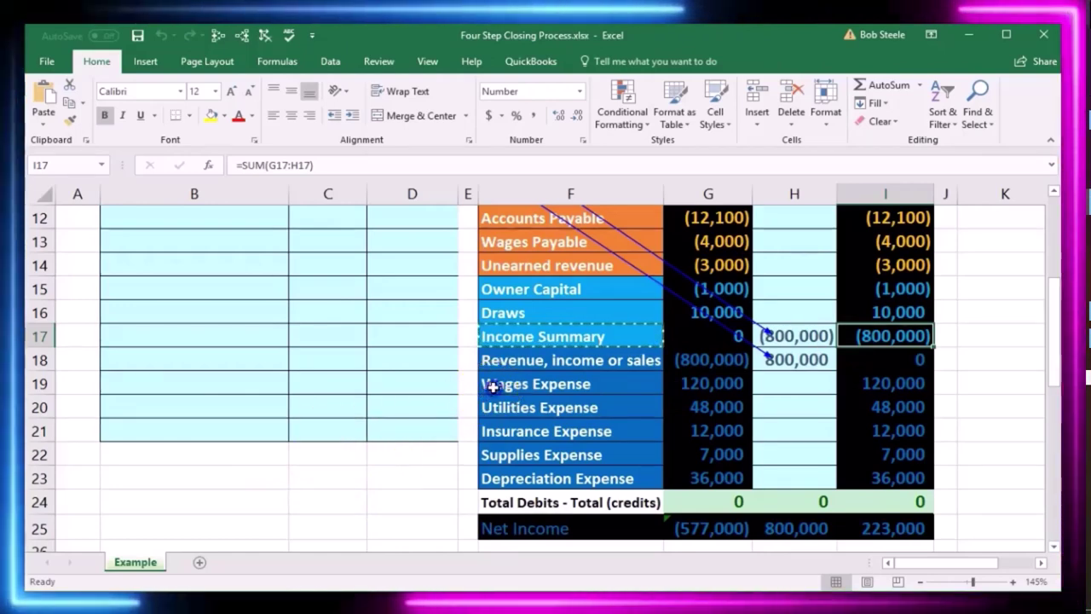
Review the expense accounts and balances from Wages to Depreciation Expense in F19:G23, and copy the Wages Expense account name
{"action": "left_click", "coordinate": [550, 384]}
{"action": "left_click_drag", "start_coordinate": [610, 383], "coordinate": [673, 383]}
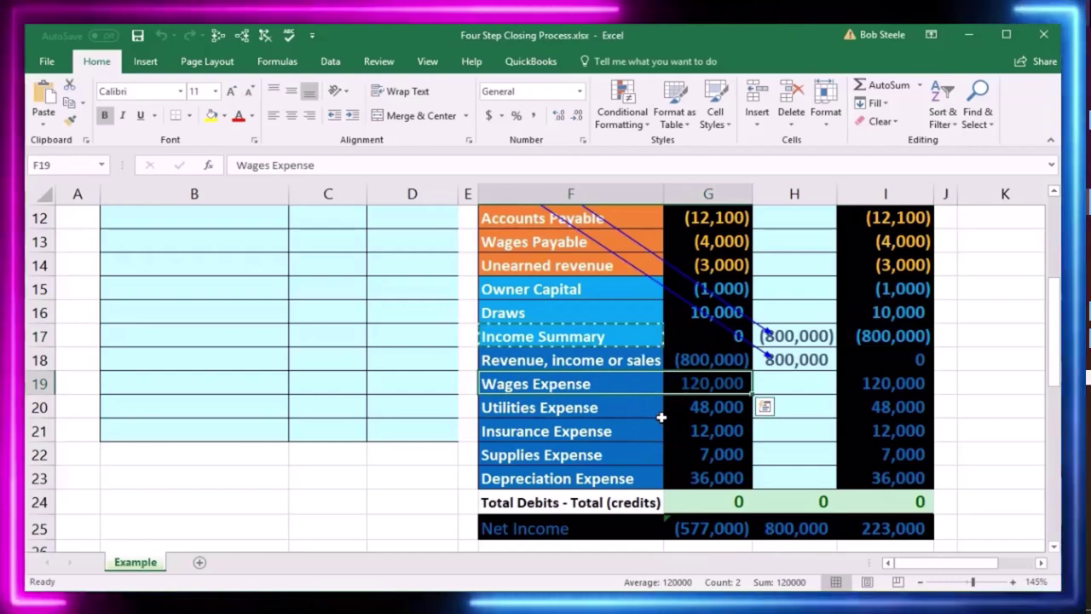
{"action": "left_click_drag", "start_coordinate": [628, 391], "coordinate": [695, 468]}
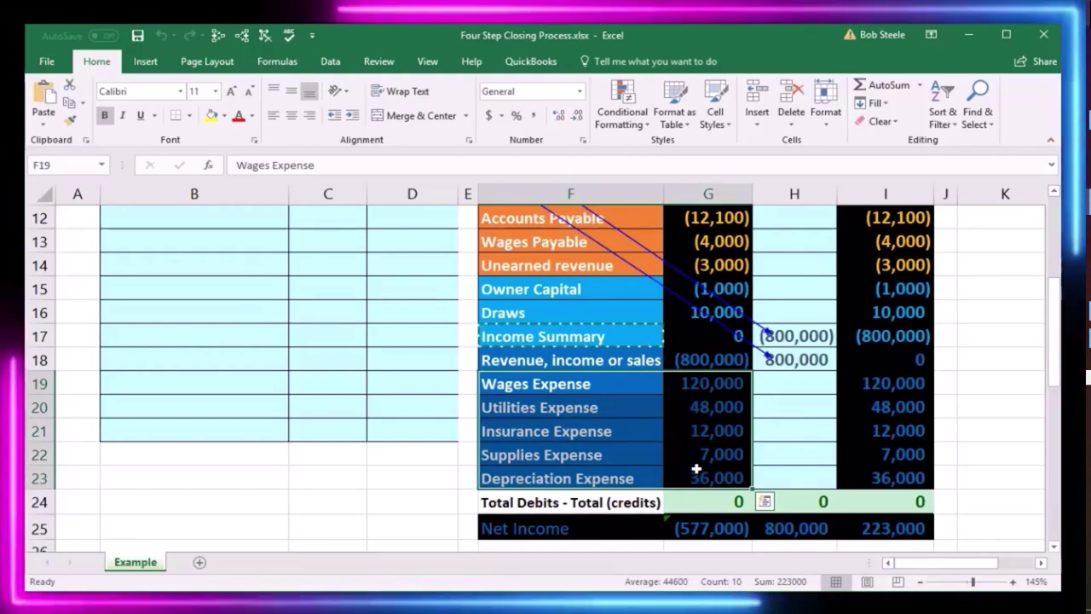
{"action": "left_click", "coordinate": [627, 385]}
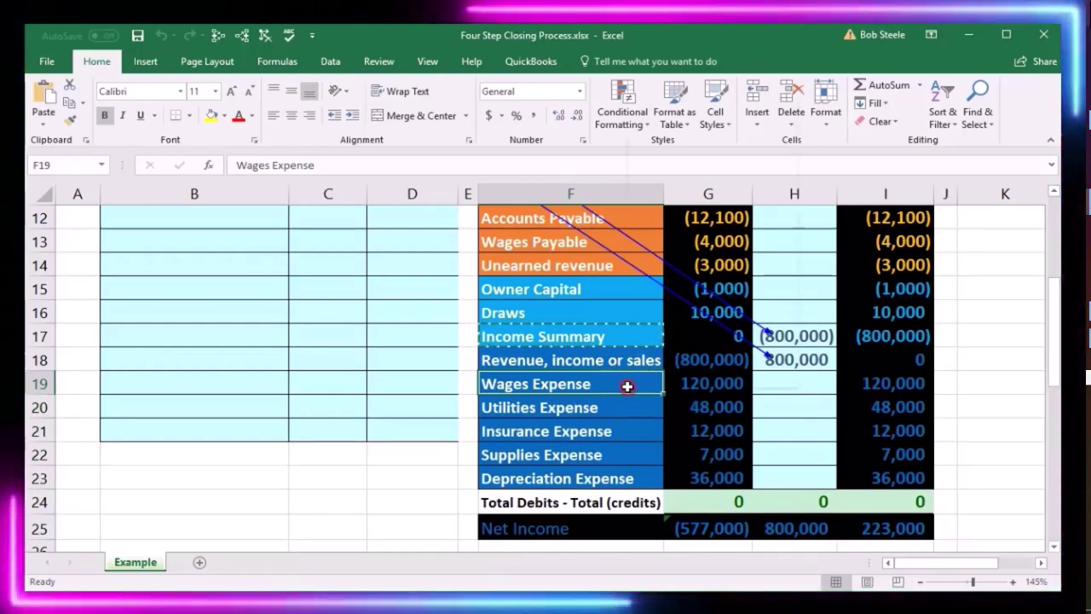
{"action": "right_click", "coordinate": [627, 387]}
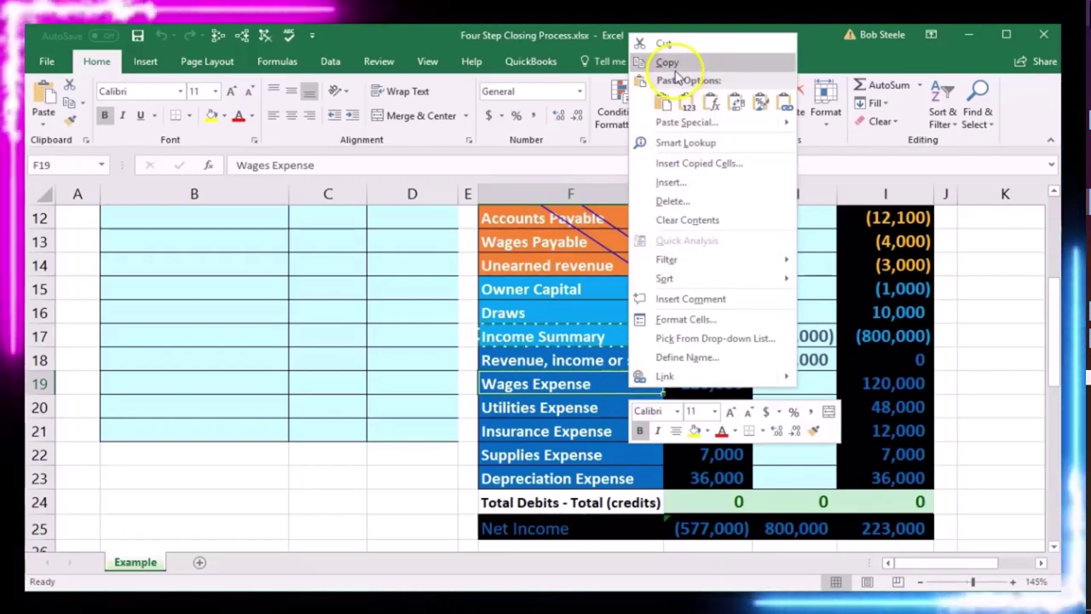
{"action": "left_click", "coordinate": [666, 63]}
{"action": "scroll", "coordinate": [190, 455], "scroll_direction": "up", "scroll_amount": 3}
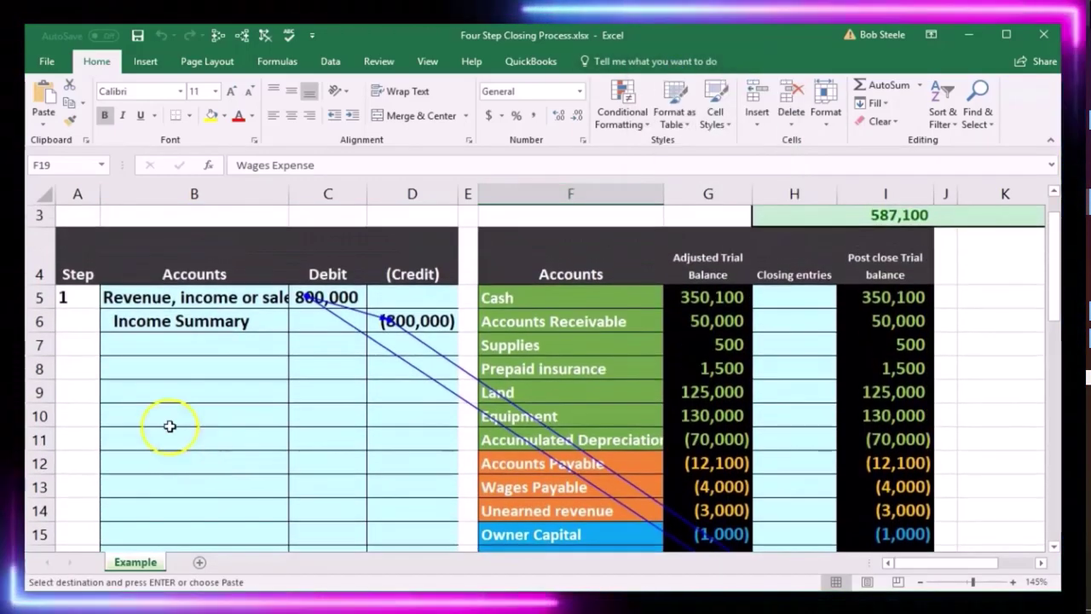
Enter 2 as the step number in journal cell A8 and remove the tracer arrows from the worksheet
{"action": "left_click", "coordinate": [84, 368]}
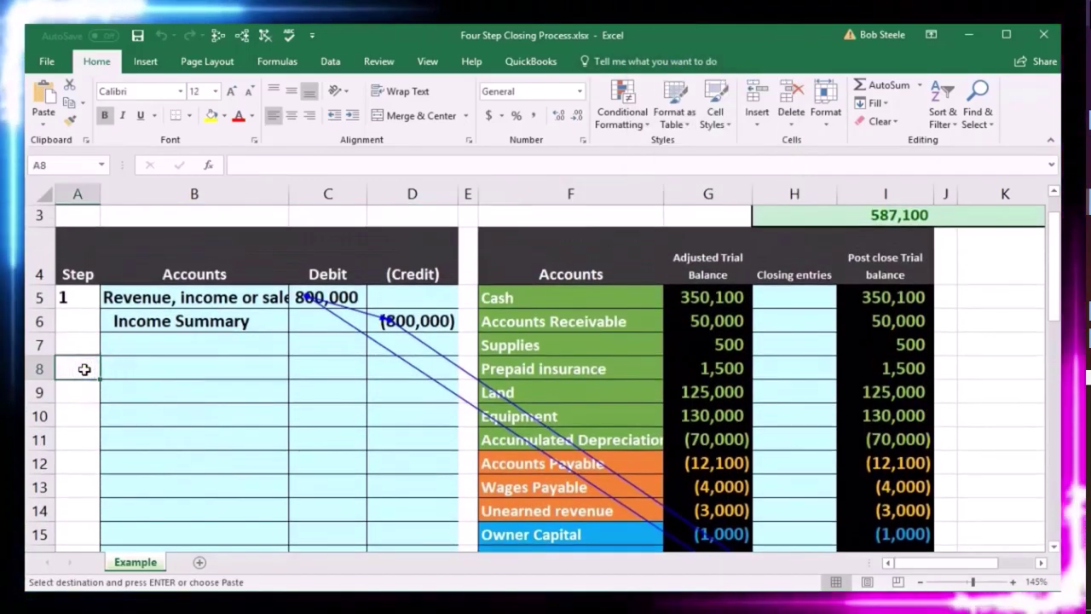
{"action": "type", "text": "2"}
{"action": "key", "text": "Tab"}
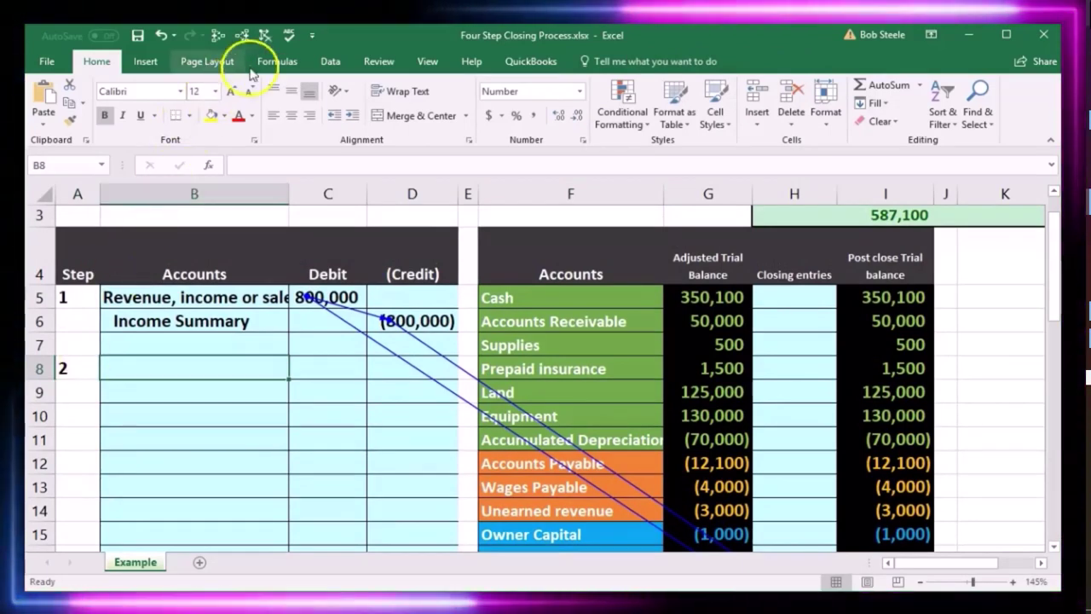
{"action": "left_click", "coordinate": [265, 34]}
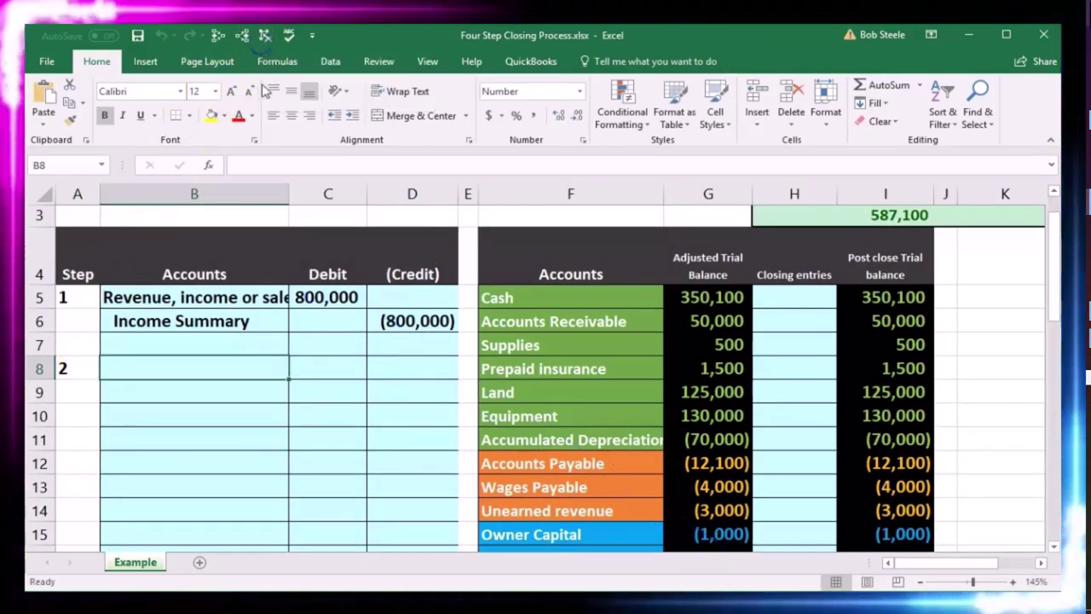
Paste the Wages Expense account name into journal cell B9 as values only
{"action": "left_click", "coordinate": [183, 392]}
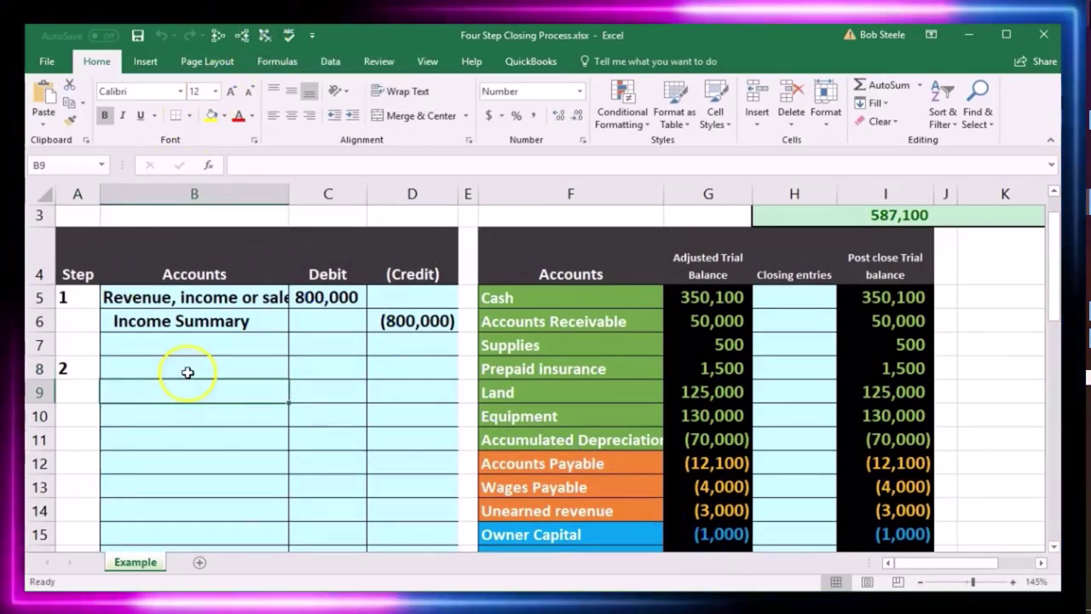
{"action": "left_click", "coordinate": [183, 389]}
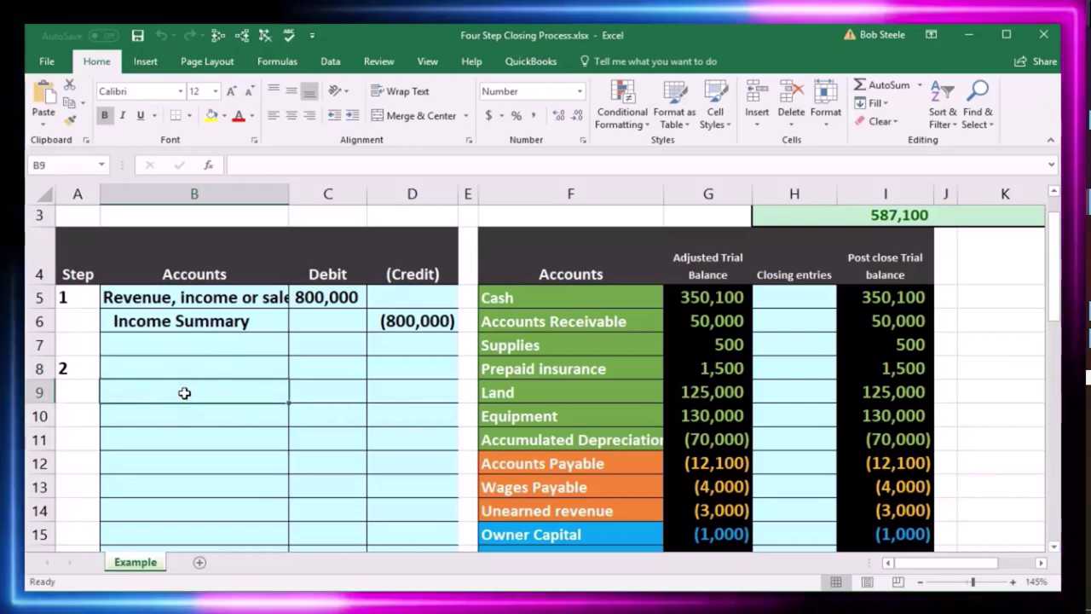
{"action": "right_click", "coordinate": [184, 393]}
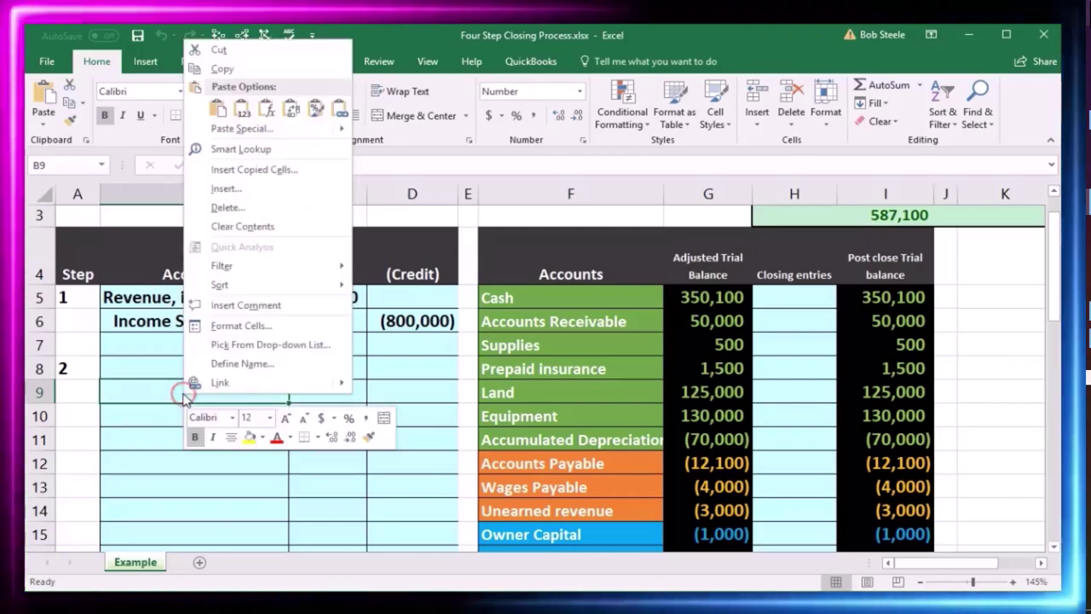
{"action": "left_click", "coordinate": [241, 109]}
Enter the Wages Expense credit of -120000 in journal cell D9
{"action": "left_click", "coordinate": [414, 393]}
{"action": "scroll", "coordinate": [480, 414], "scroll_direction": "down", "scroll_amount": 1}
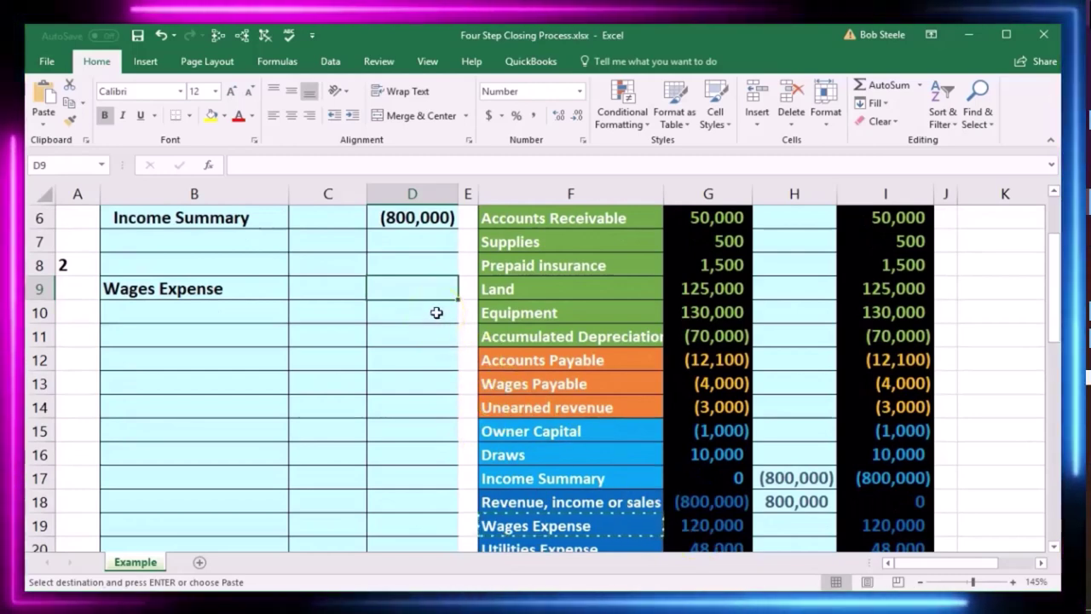
{"action": "type", "text": "-120000"}
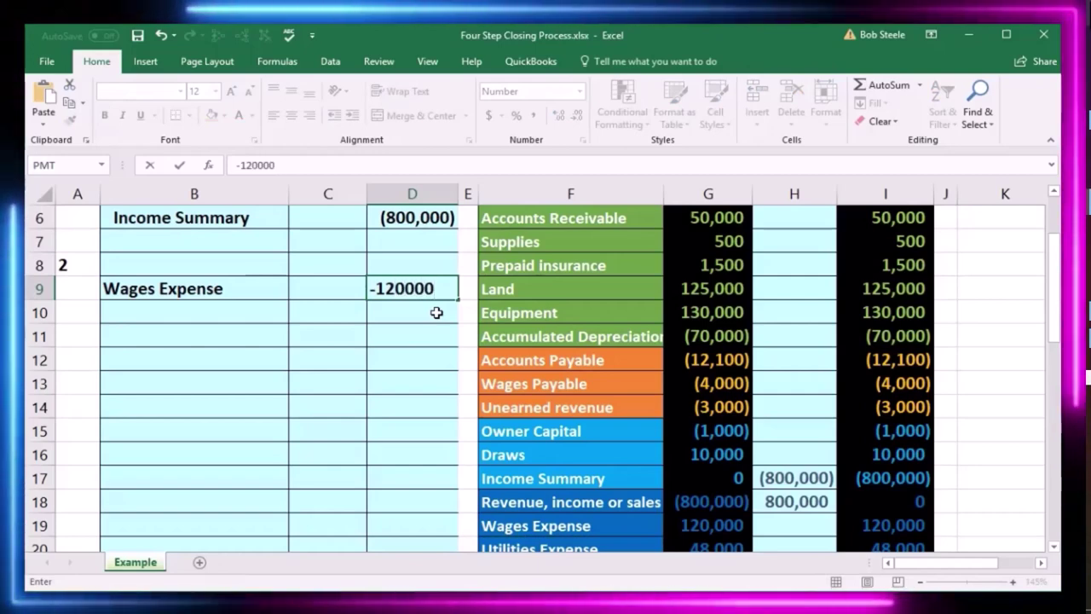
{"action": "key", "text": "Return"}
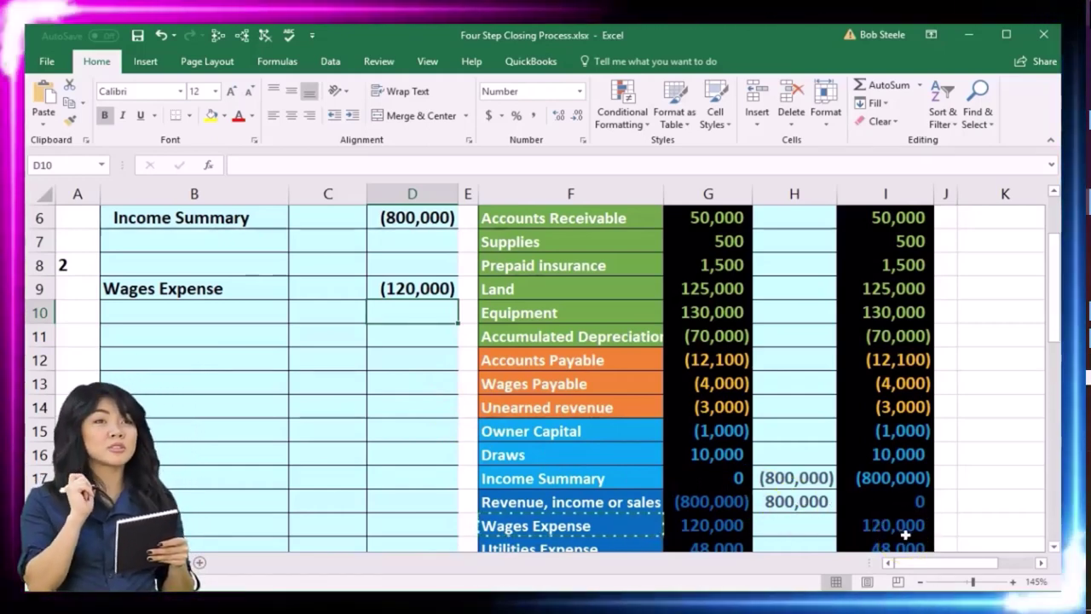
Post the Wages Expense credit to the Closing entries cell H19 with the formula =D9
{"action": "left_click", "coordinate": [808, 524]}
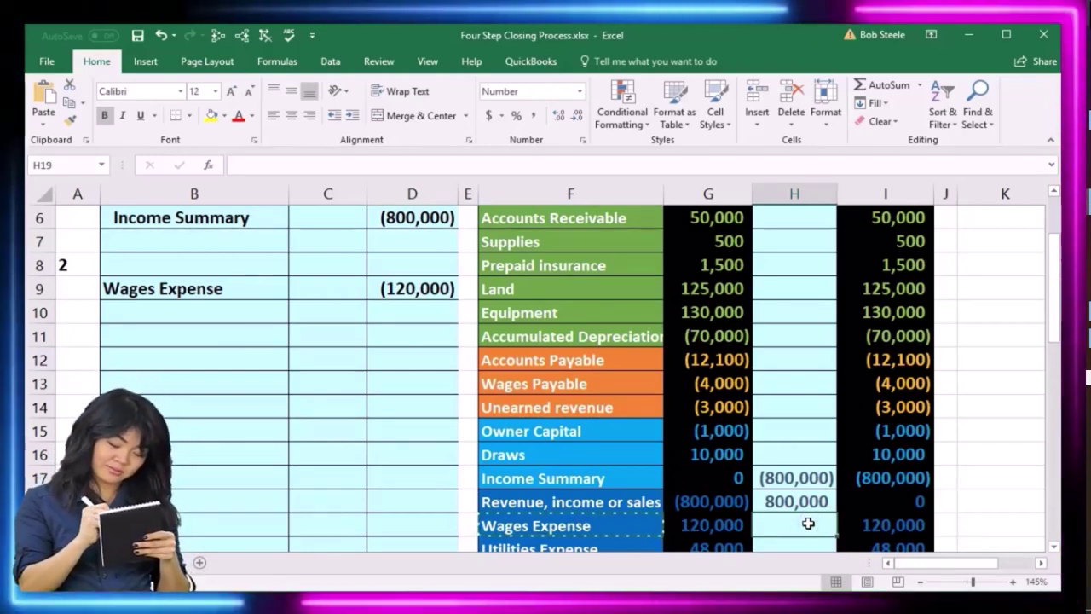
{"action": "type", "text": "="}
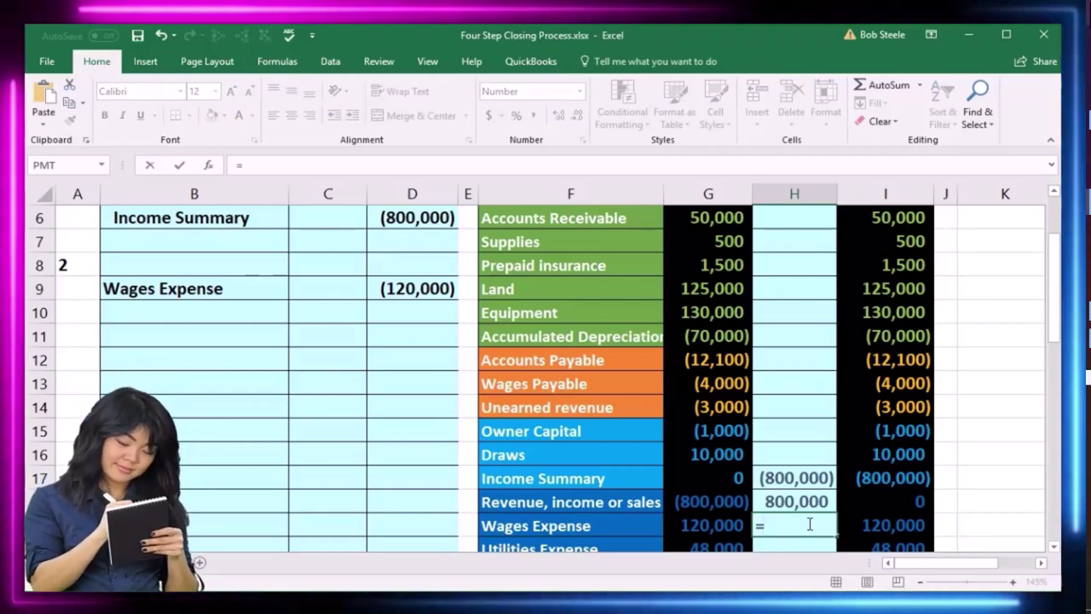
{"action": "left_click", "coordinate": [439, 290]}
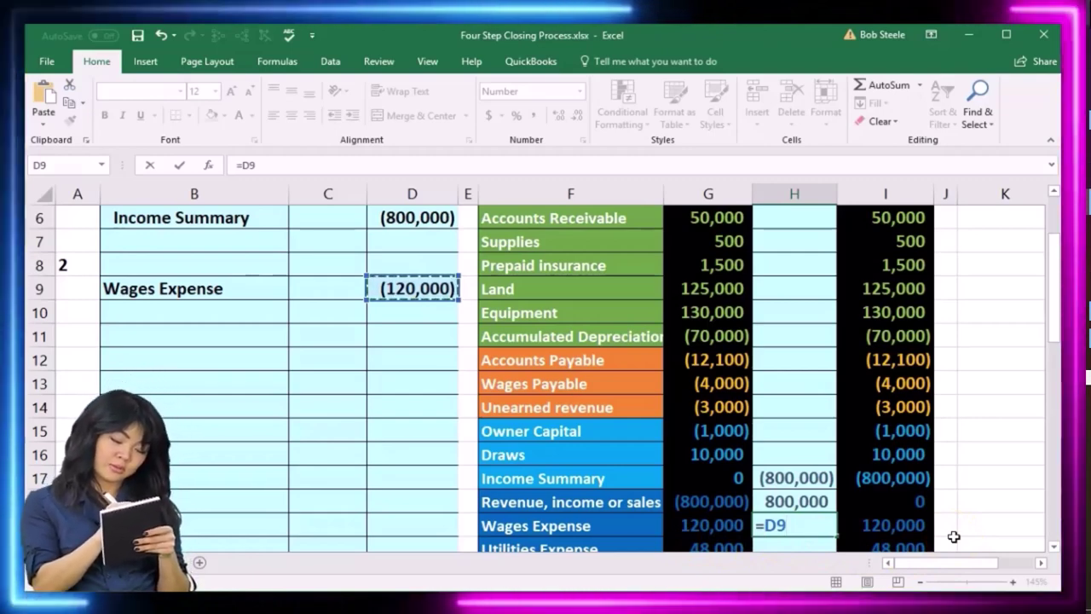
{"action": "key", "text": "Return"}
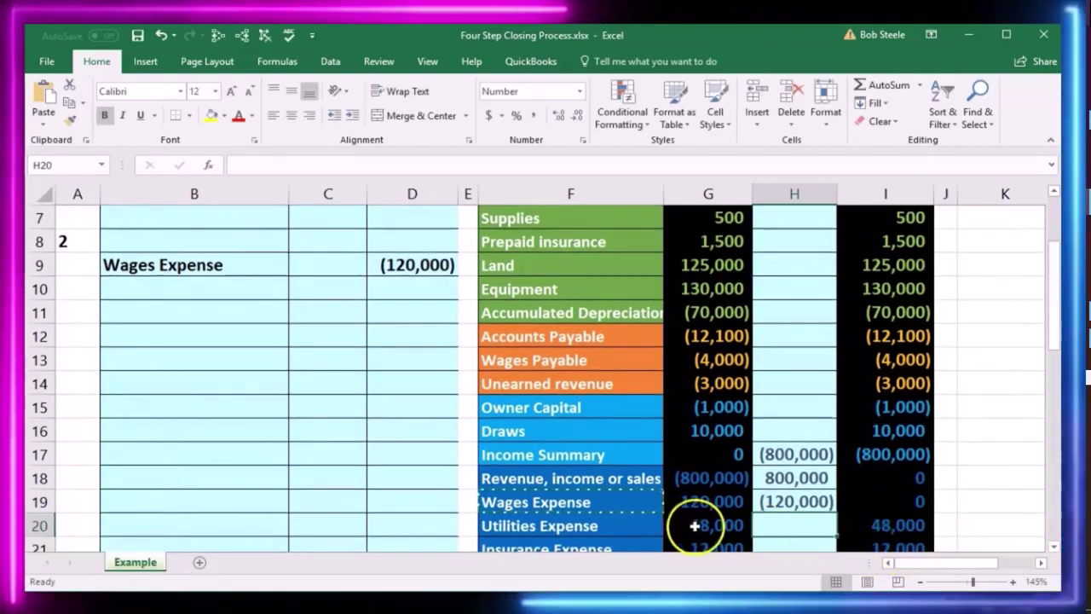
Copy the Utilities Expense account name into journal cell B10 as values only, and indent both expense names in B9:B10
{"action": "left_click_drag", "start_coordinate": [597, 529], "coordinate": [672, 524]}
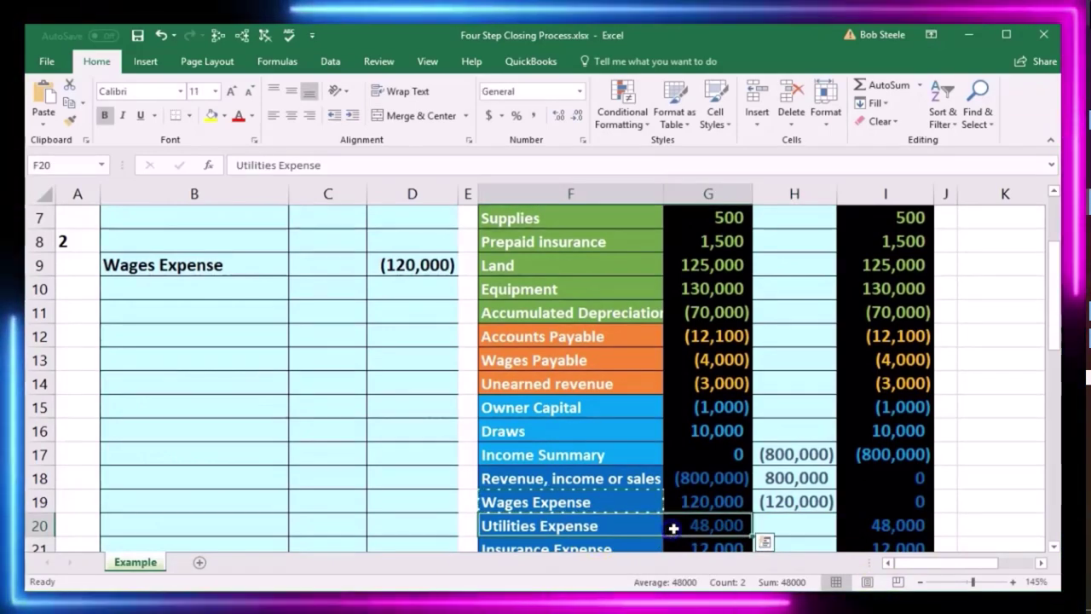
{"action": "scroll", "coordinate": [674, 529], "scroll_direction": "down", "scroll_amount": 1}
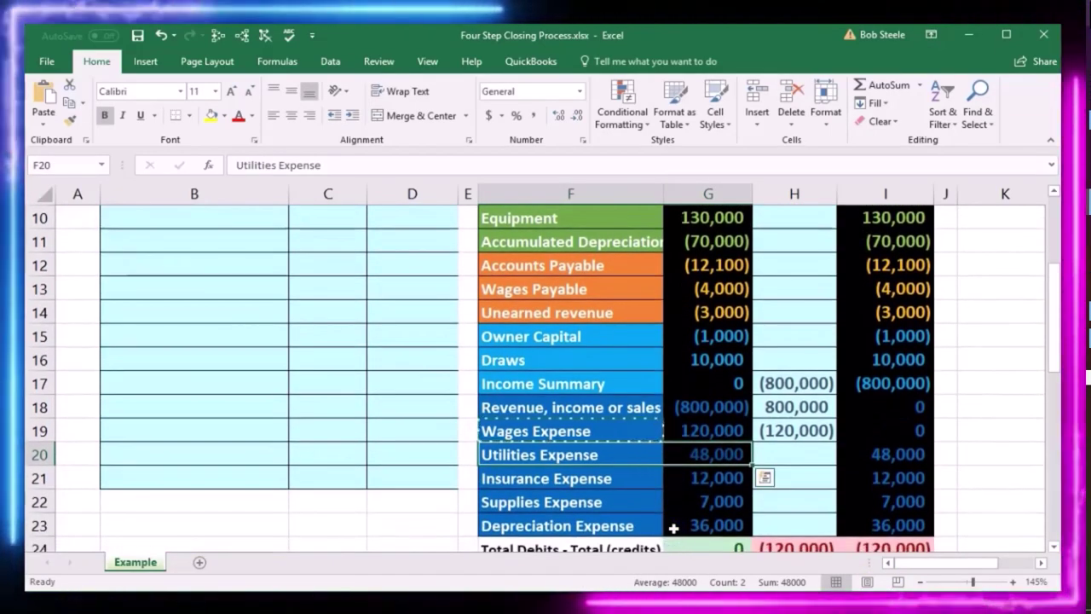
{"action": "scroll", "coordinate": [673, 528], "scroll_direction": "up", "scroll_amount": 1}
{"action": "left_click", "coordinate": [638, 528]}
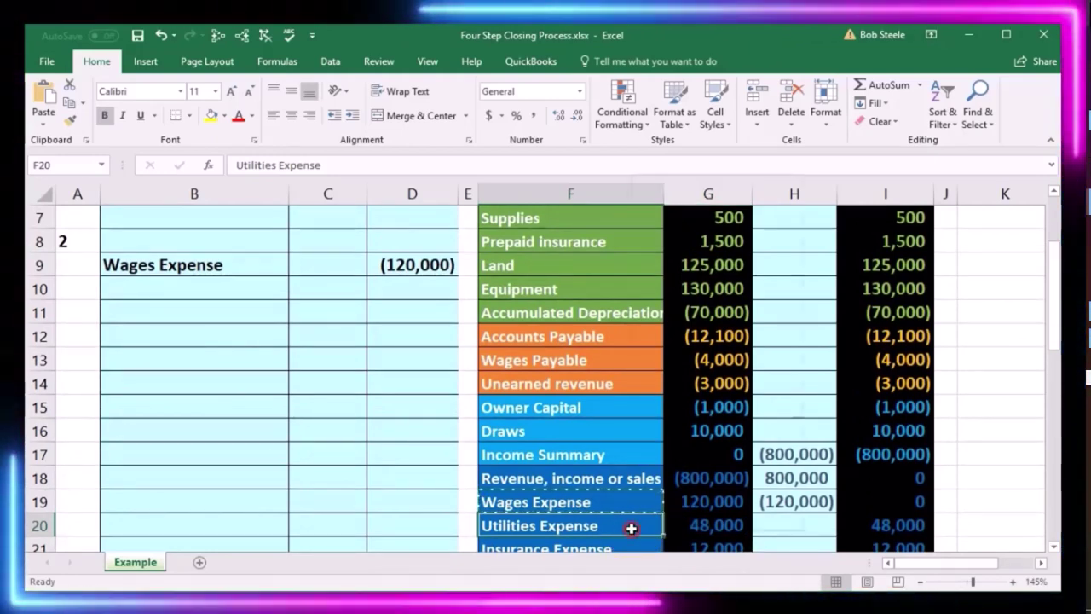
{"action": "right_click", "coordinate": [631, 530]}
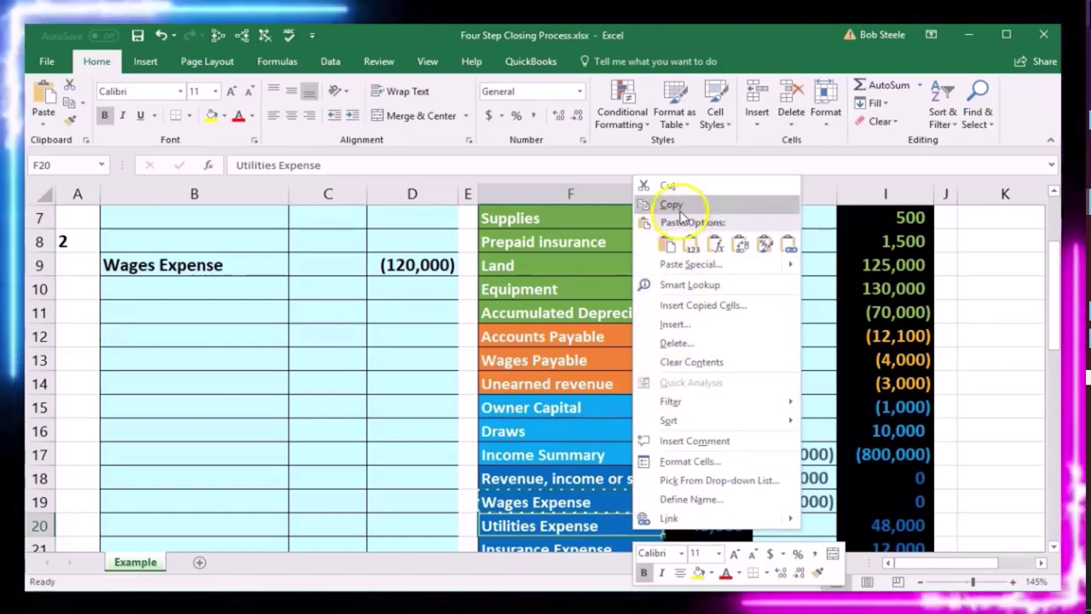
{"action": "left_click", "coordinate": [679, 208]}
{"action": "left_click", "coordinate": [201, 289]}
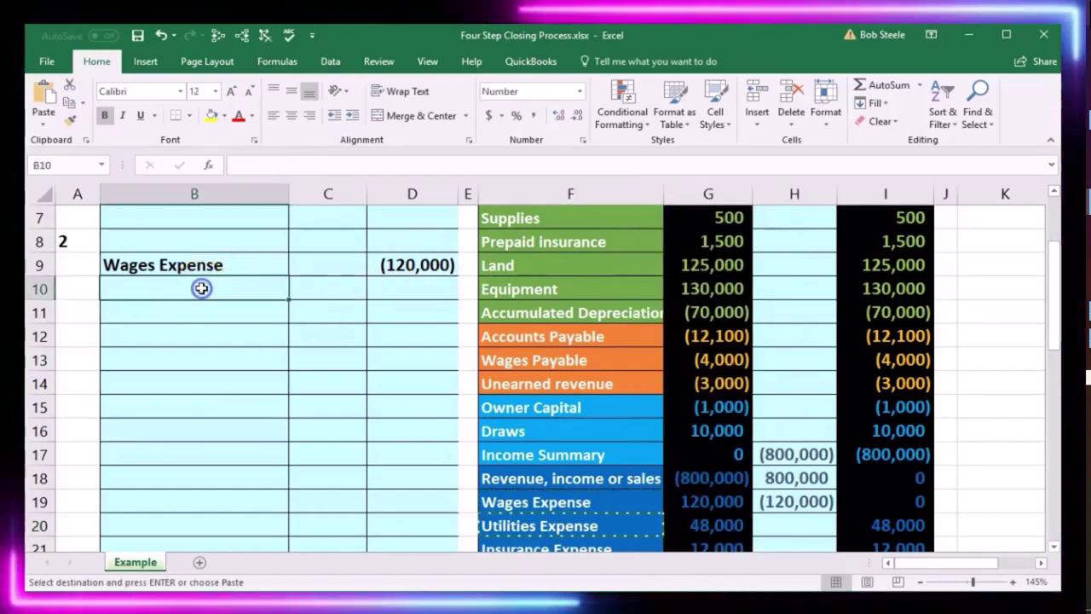
{"action": "right_click", "coordinate": [201, 288]}
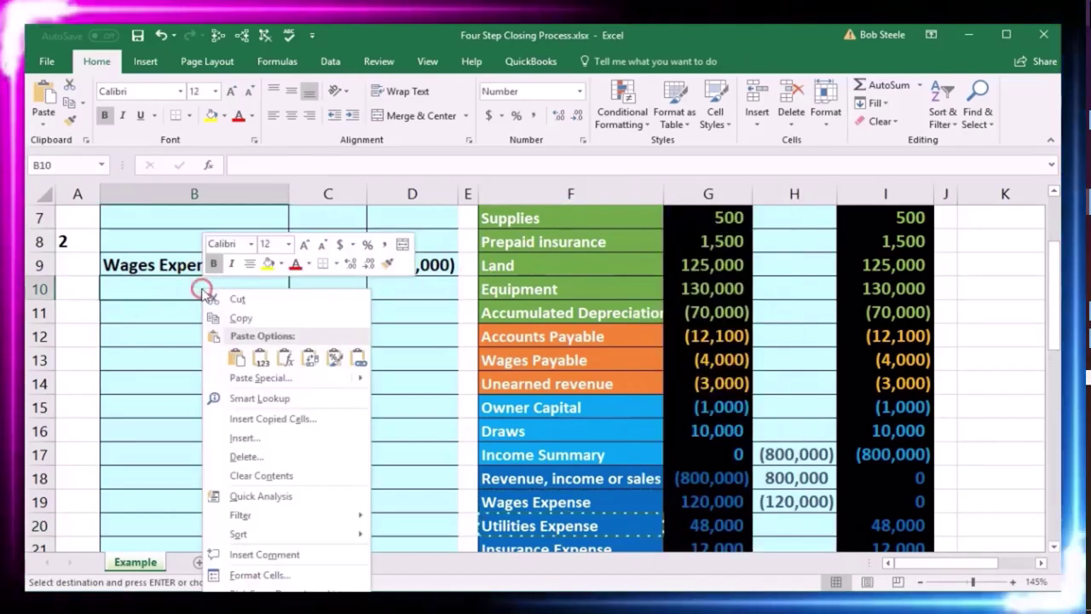
{"action": "left_click", "coordinate": [260, 358]}
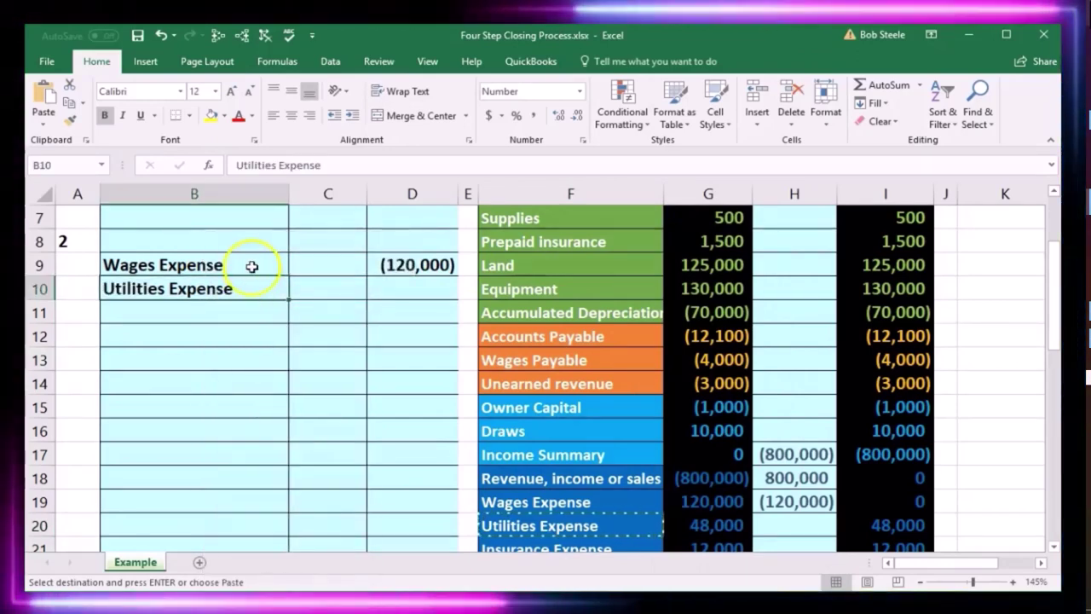
{"action": "left_click_drag", "start_coordinate": [246, 266], "coordinate": [245, 277]}
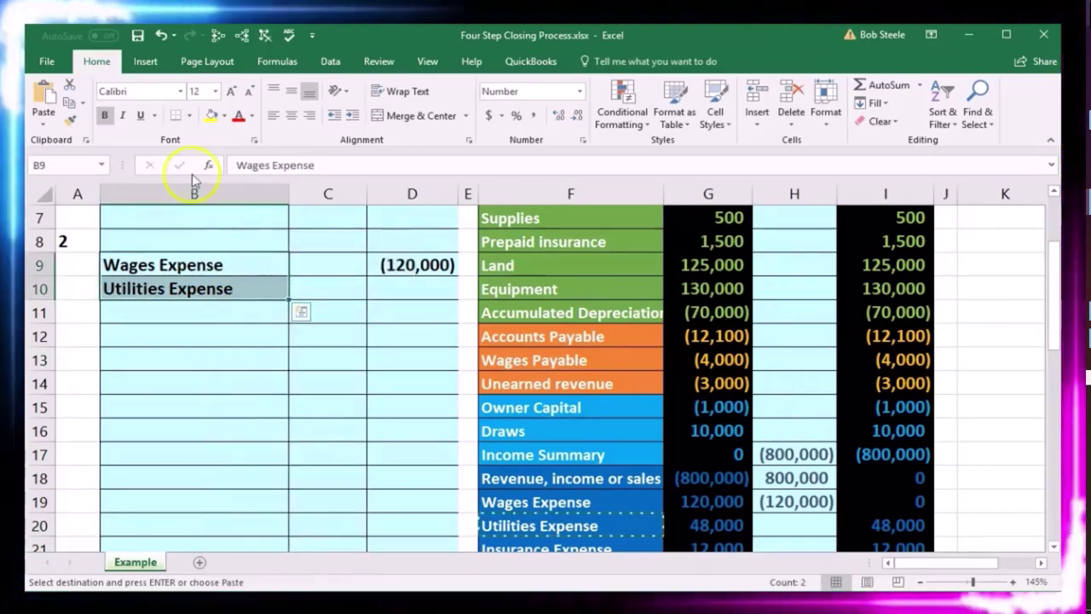
{"action": "left_click", "coordinate": [350, 118]}
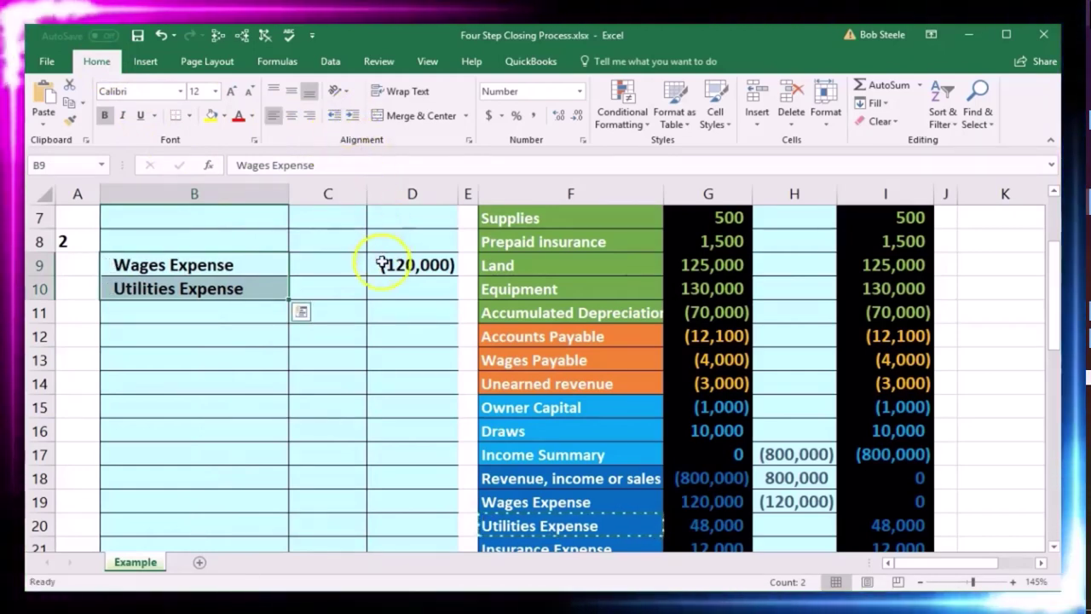
Enter the Utilities Expense credit of -48000 in journal cell D10
{"action": "left_click", "coordinate": [391, 295]}
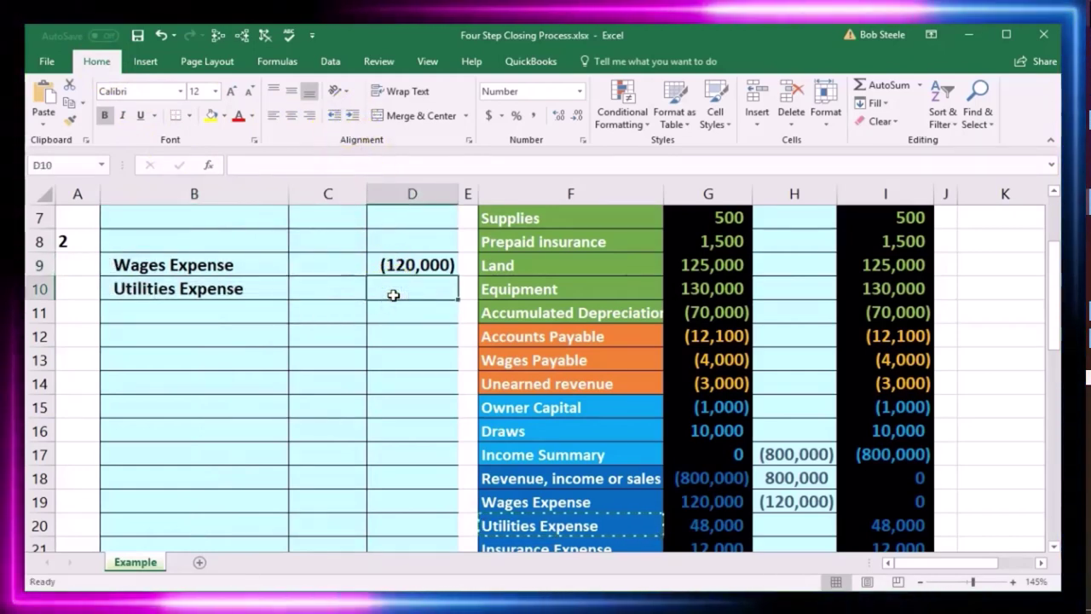
{"action": "type", "text": "-48000"}
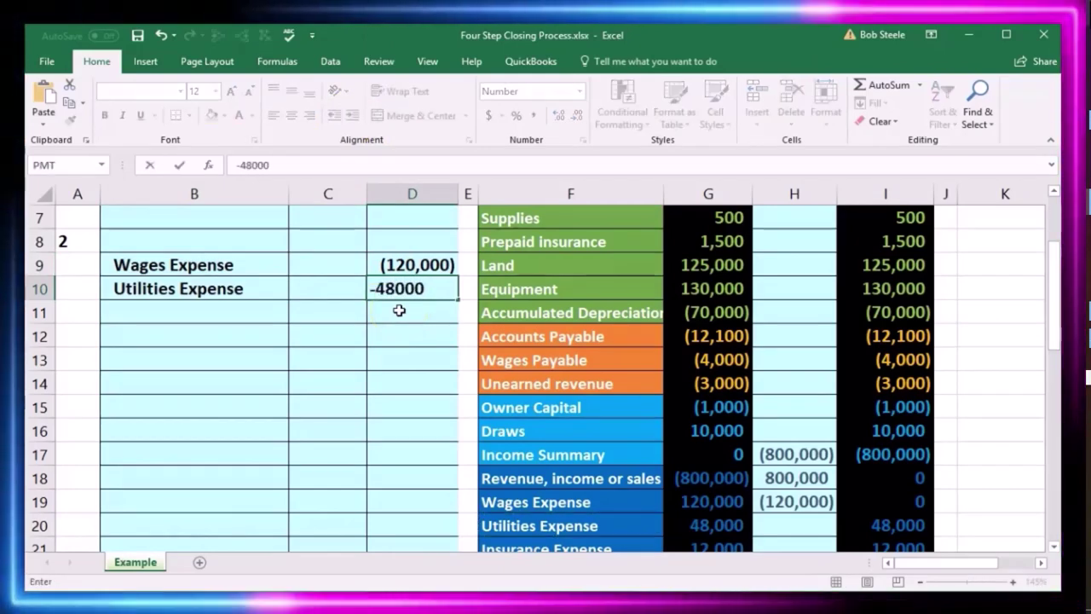
{"action": "key", "text": "Return"}
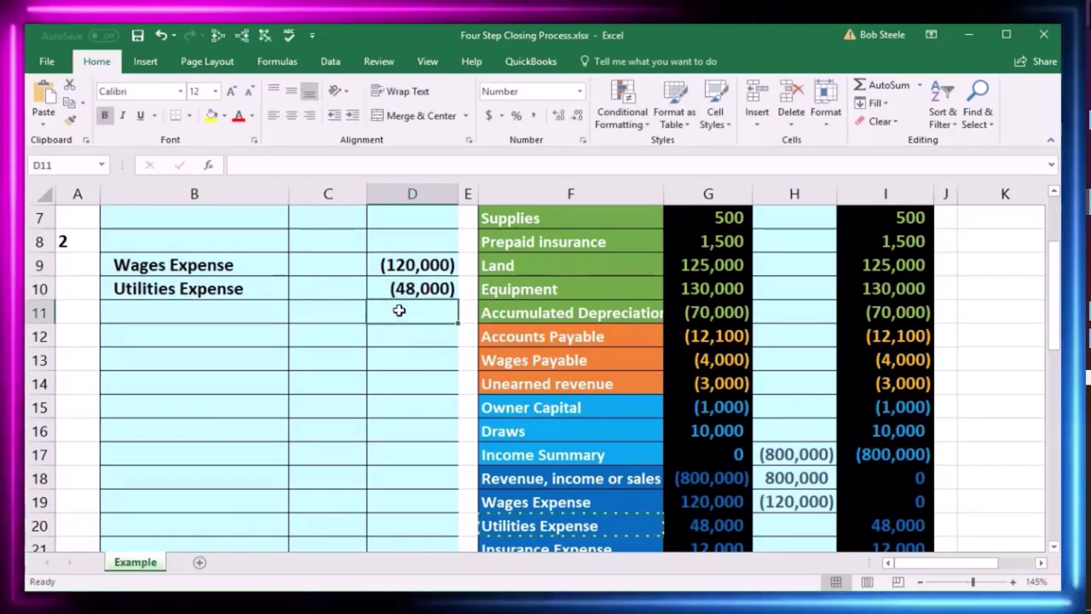
Post the Utilities Expense credit to the Closing entries cell H20 with the formula =D10
{"action": "left_click", "coordinate": [777, 522]}
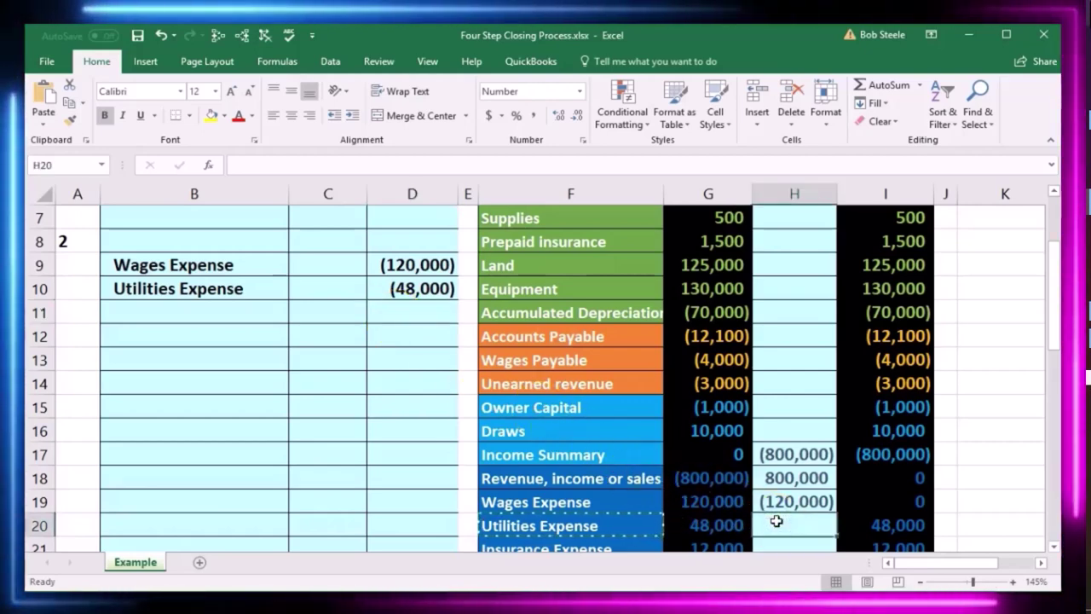
{"action": "left_click", "coordinate": [810, 526]}
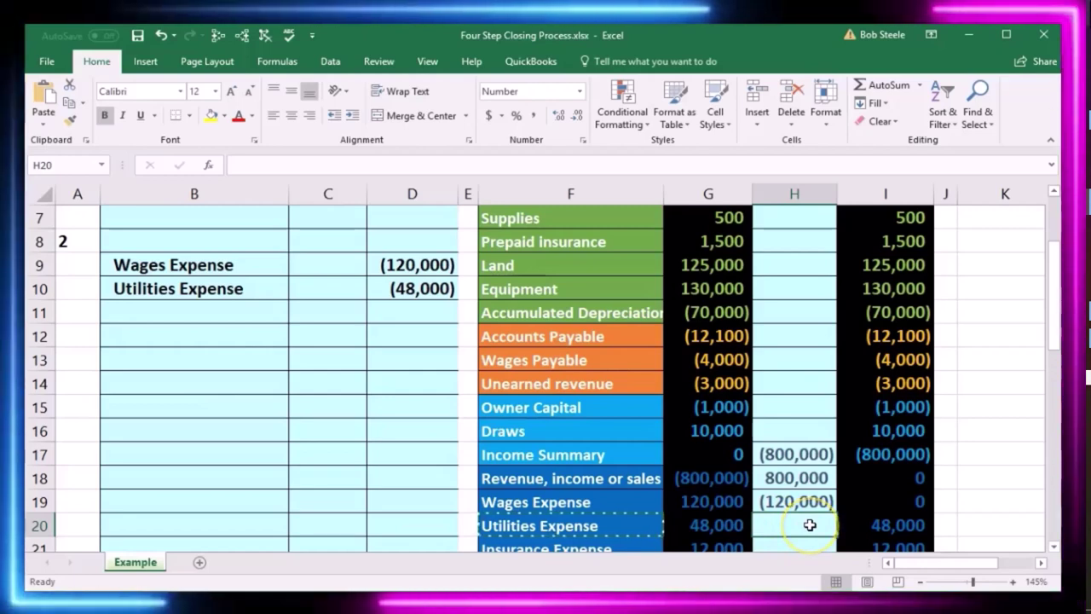
{"action": "type", "text": "="}
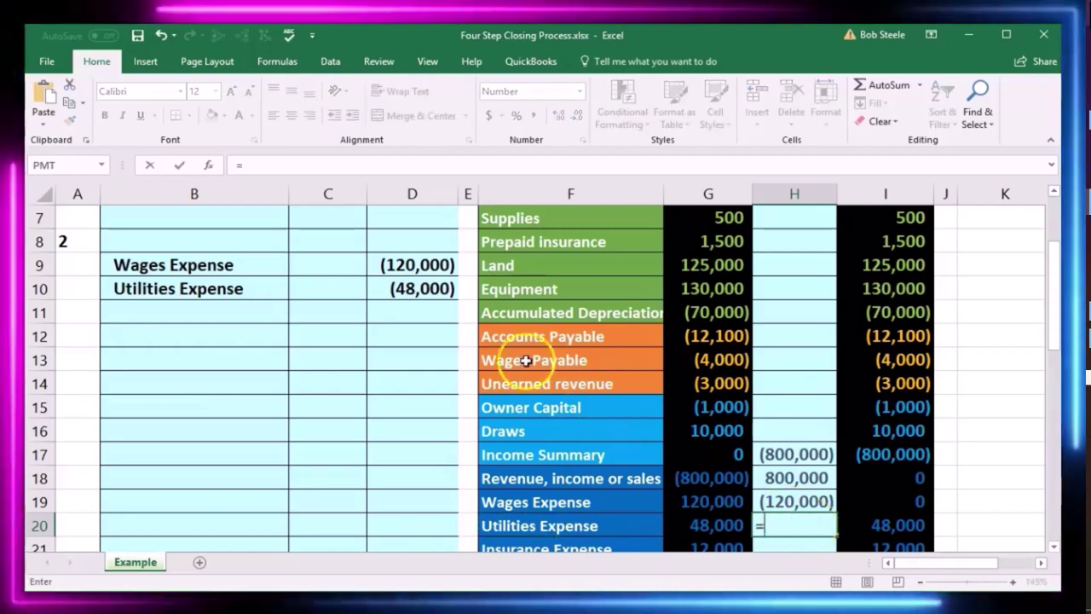
{"action": "left_click", "coordinate": [430, 290]}
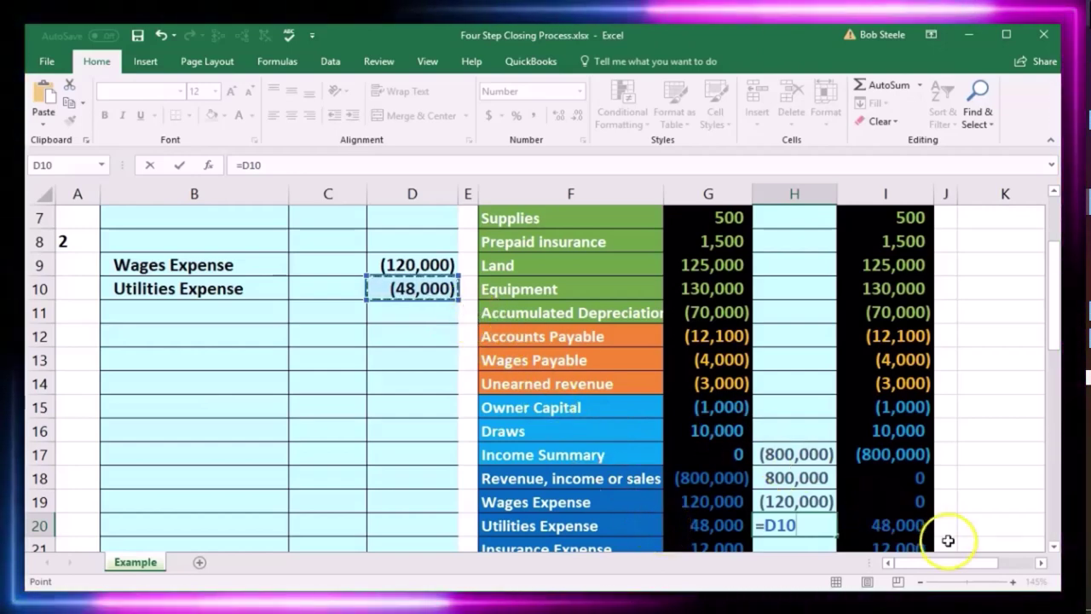
{"action": "key", "text": "Return"}
{"action": "scroll", "coordinate": [948, 541], "scroll_direction": "down", "scroll_amount": 1}
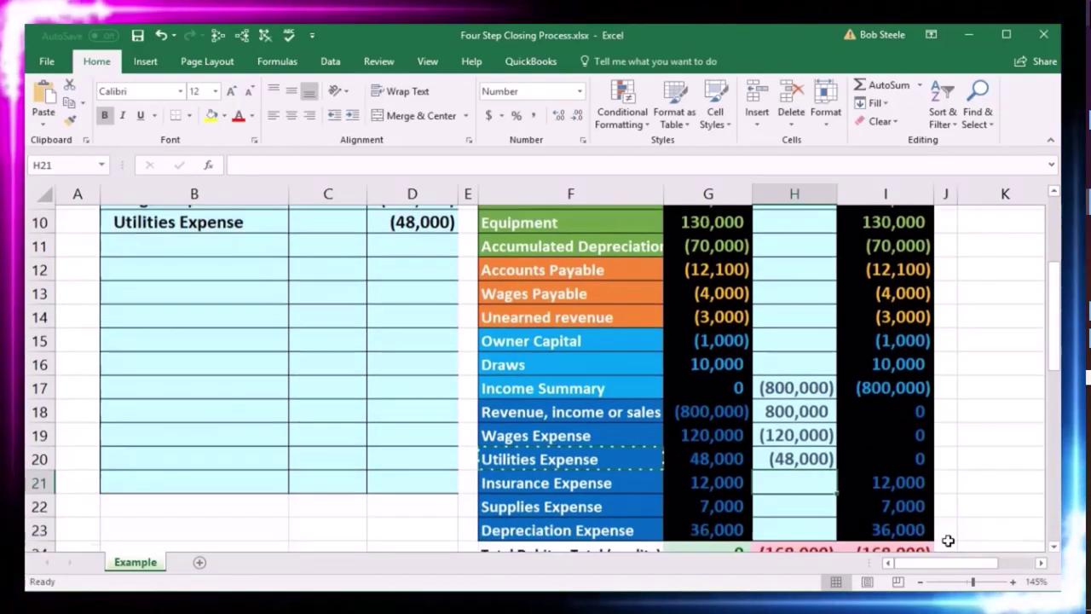
Copy the Insurance Expense account name from F21 into journal cell B11 as values only
{"action": "left_click", "coordinate": [610, 454]}
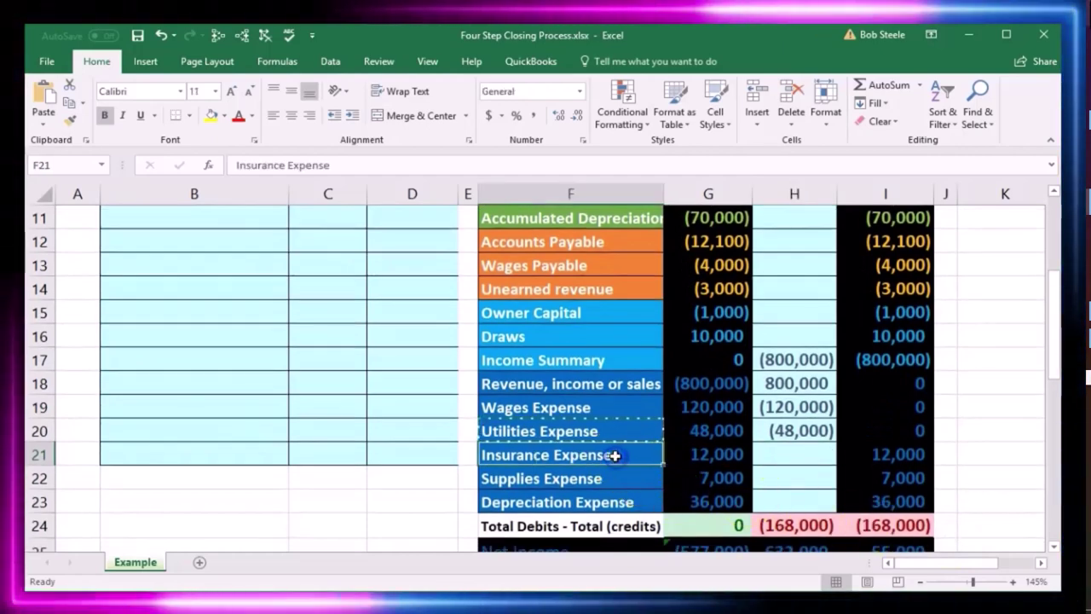
{"action": "left_click", "coordinate": [684, 456]}
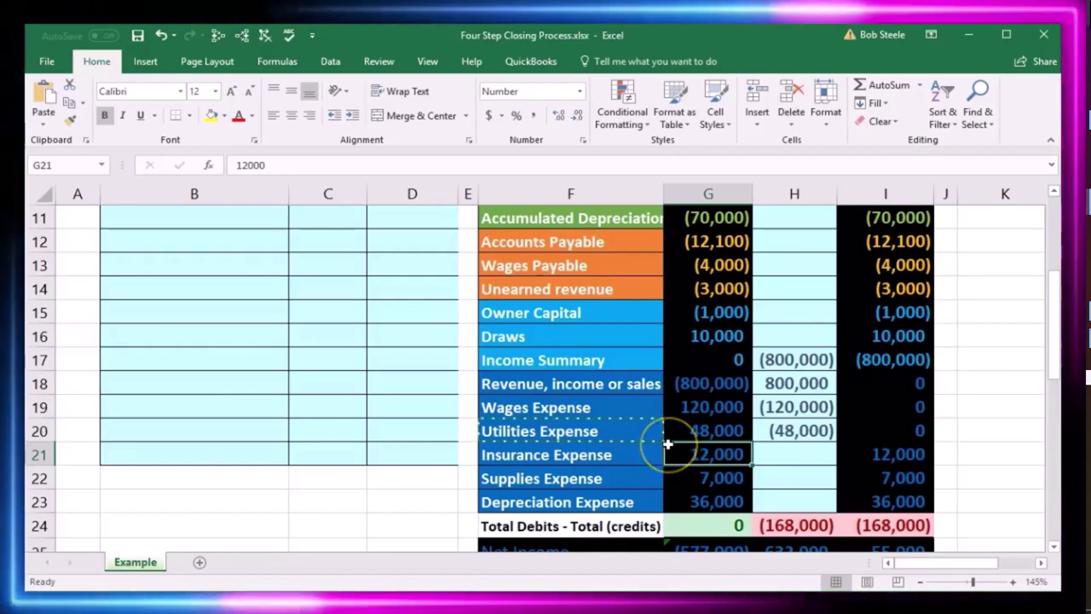
{"action": "right_click", "coordinate": [623, 452]}
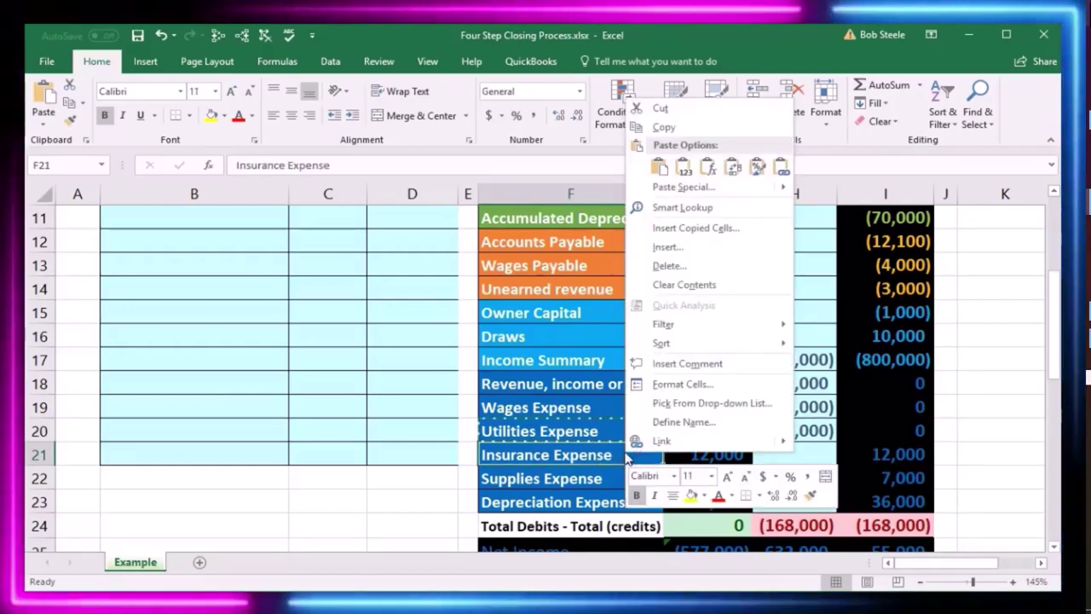
{"action": "left_click", "coordinate": [661, 127]}
{"action": "scroll", "coordinate": [319, 418], "scroll_direction": "up", "scroll_amount": 1}
{"action": "left_click", "coordinate": [202, 295]}
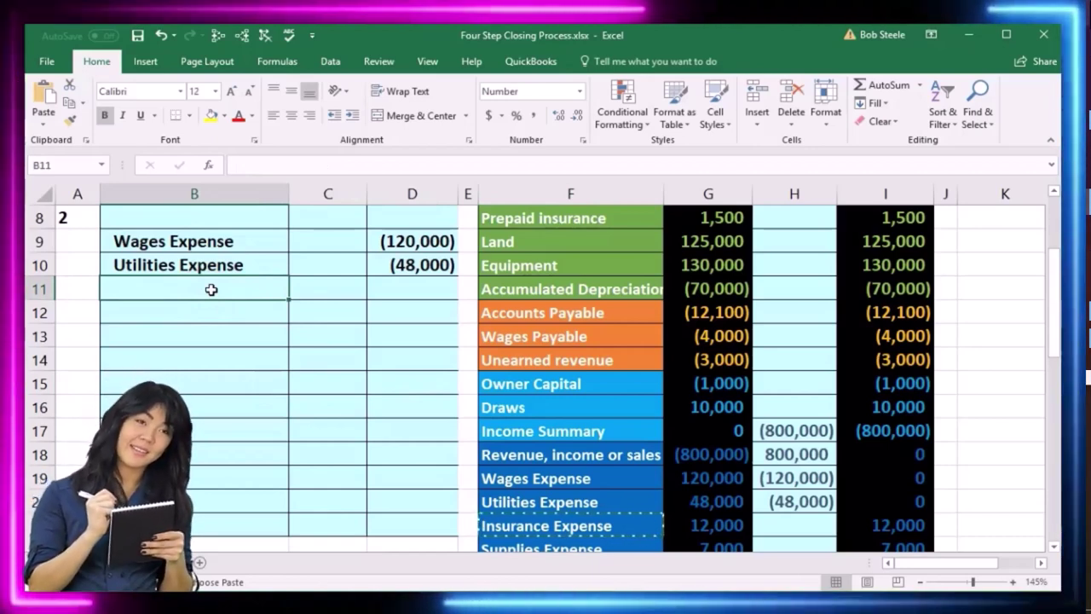
{"action": "right_click", "coordinate": [210, 289]}
{"action": "left_click", "coordinate": [264, 358]}
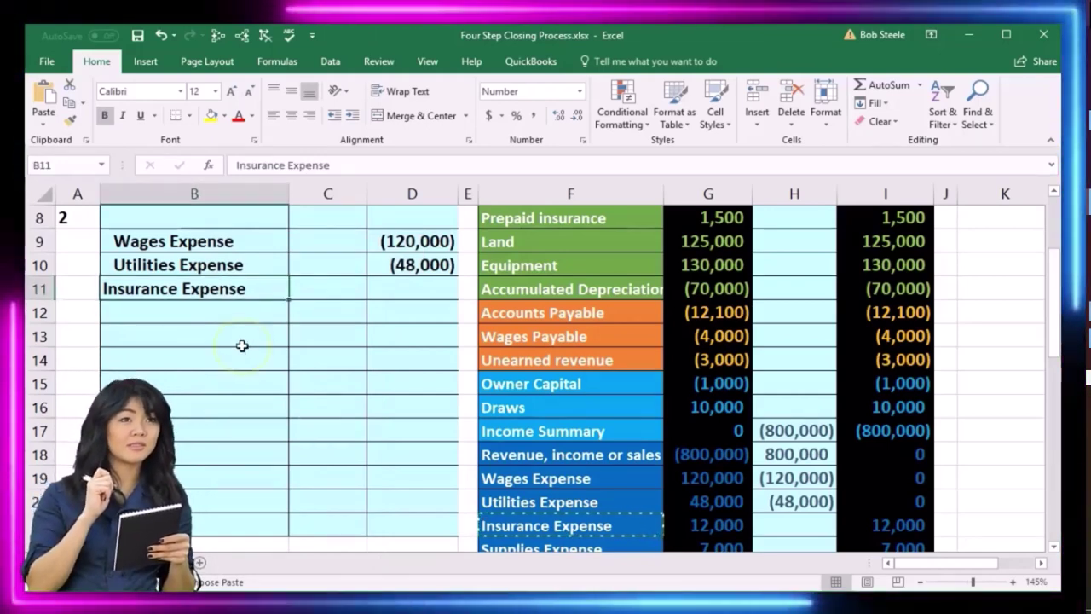
Indent the Insurance Expense name in journal cell B11
{"action": "left_click", "coordinate": [127, 302]}
{"action": "double_click", "coordinate": [104, 288]}
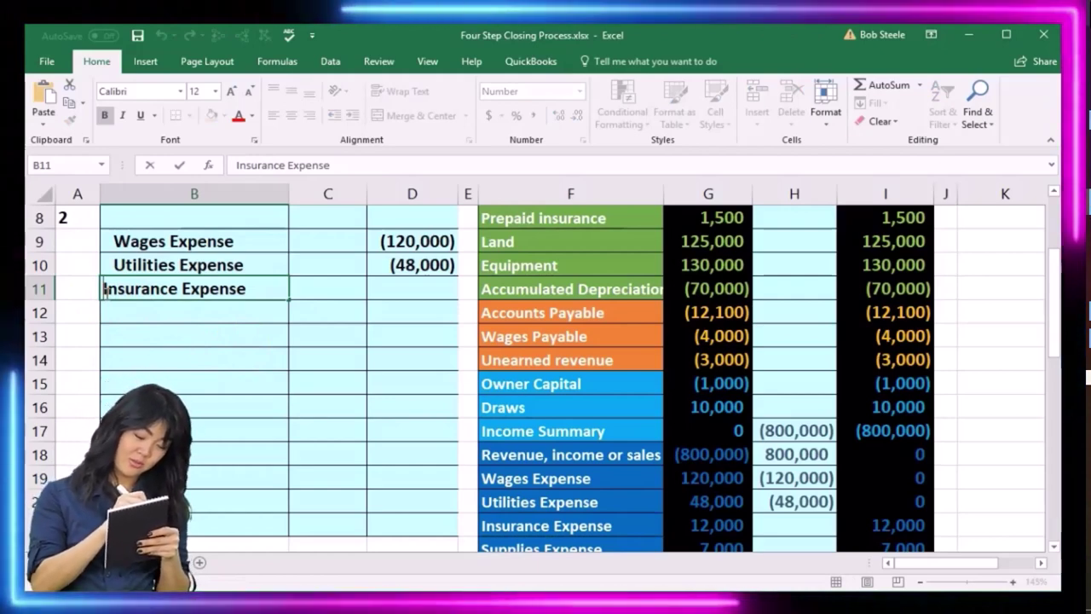
{"action": "key", "text": "Return"}
{"action": "left_click", "coordinate": [104, 291]}
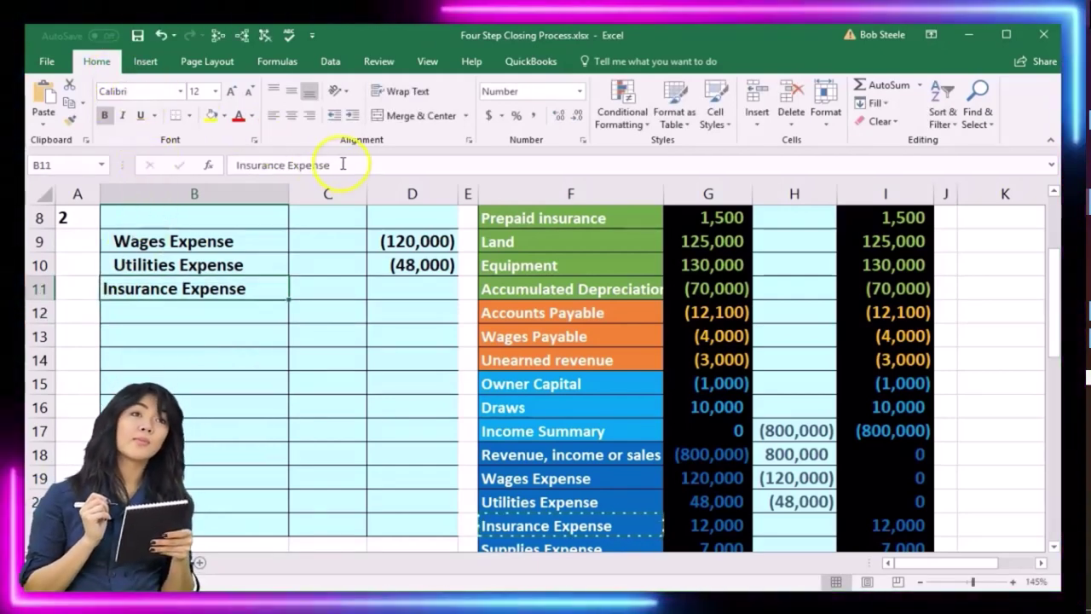
{"action": "left_click", "coordinate": [353, 116]}
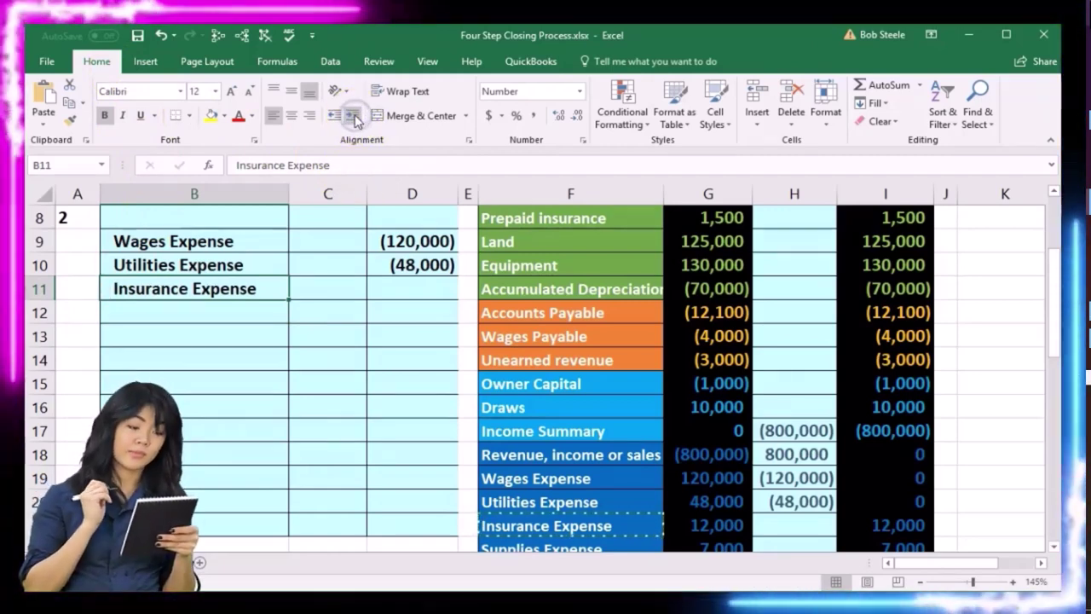
Enter the Insurance Expense credit of -12000 in journal cell D11
{"action": "left_click", "coordinate": [420, 293]}
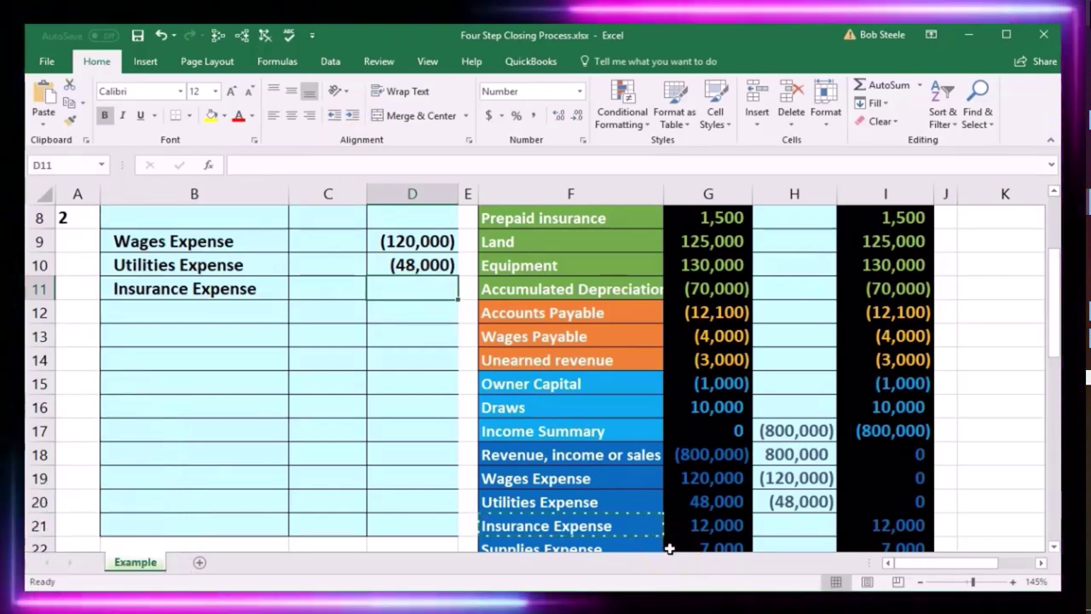
{"action": "type", "text": "-"}
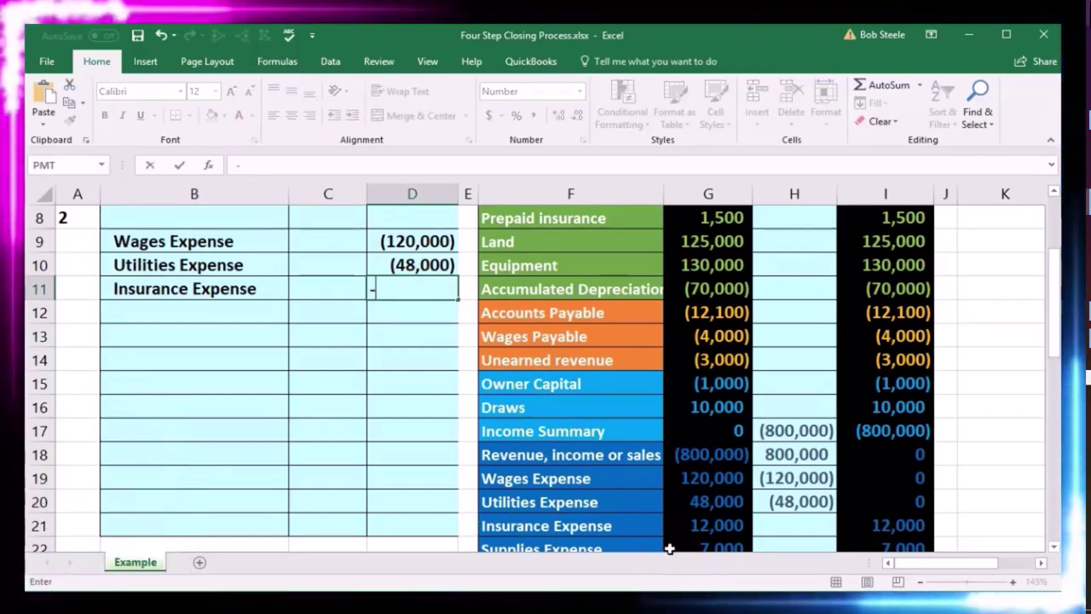
{"action": "type", "text": "12000"}
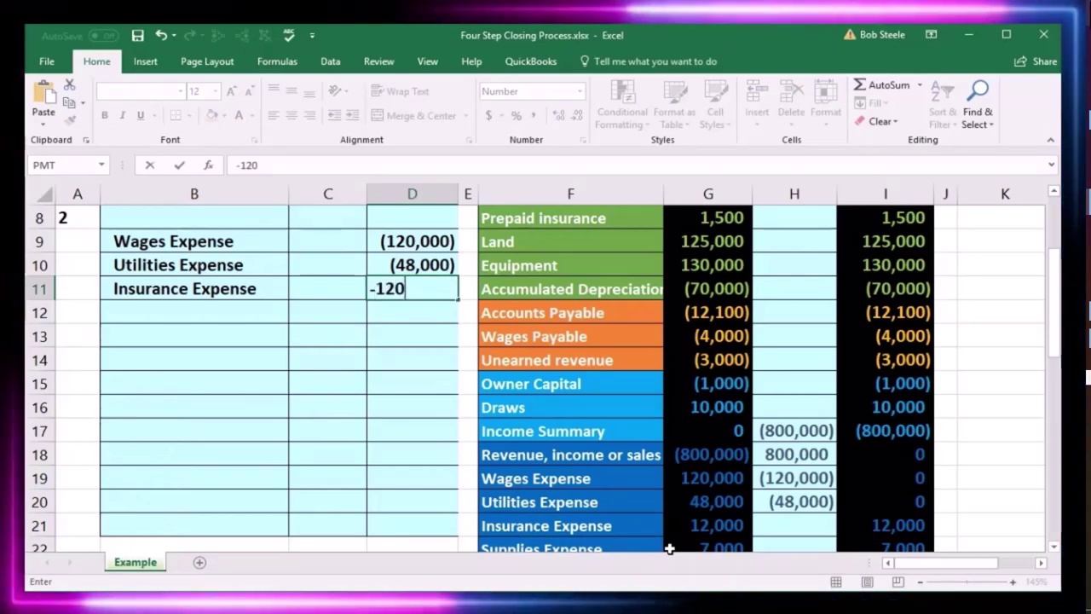
{"action": "key", "text": "Return"}
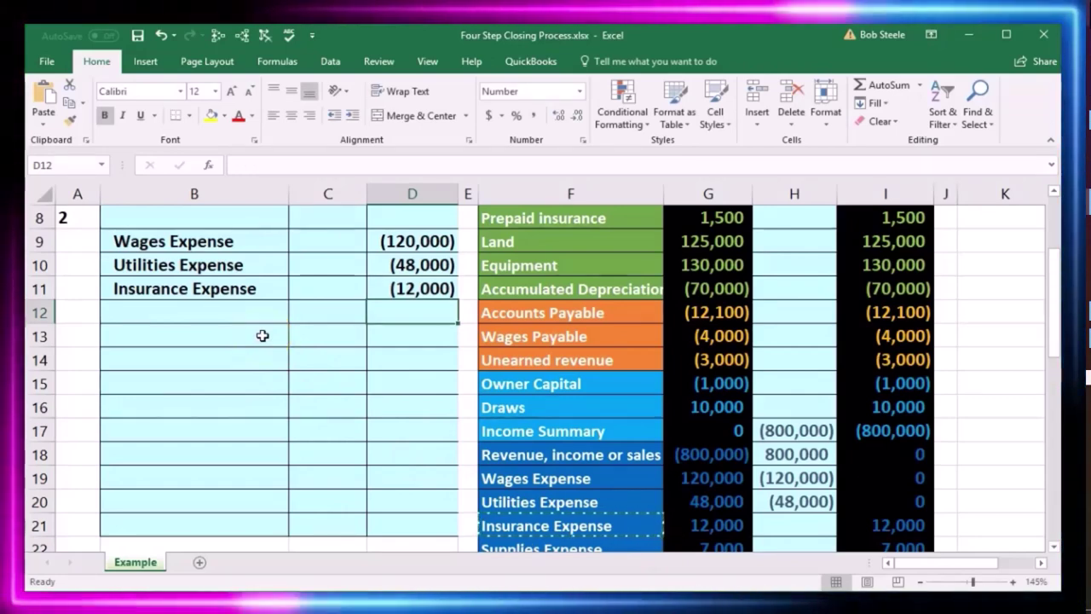
Post the Insurance Expense credit to the Closing entries cell H21 with the formula =D11
{"action": "left_click", "coordinate": [779, 522]}
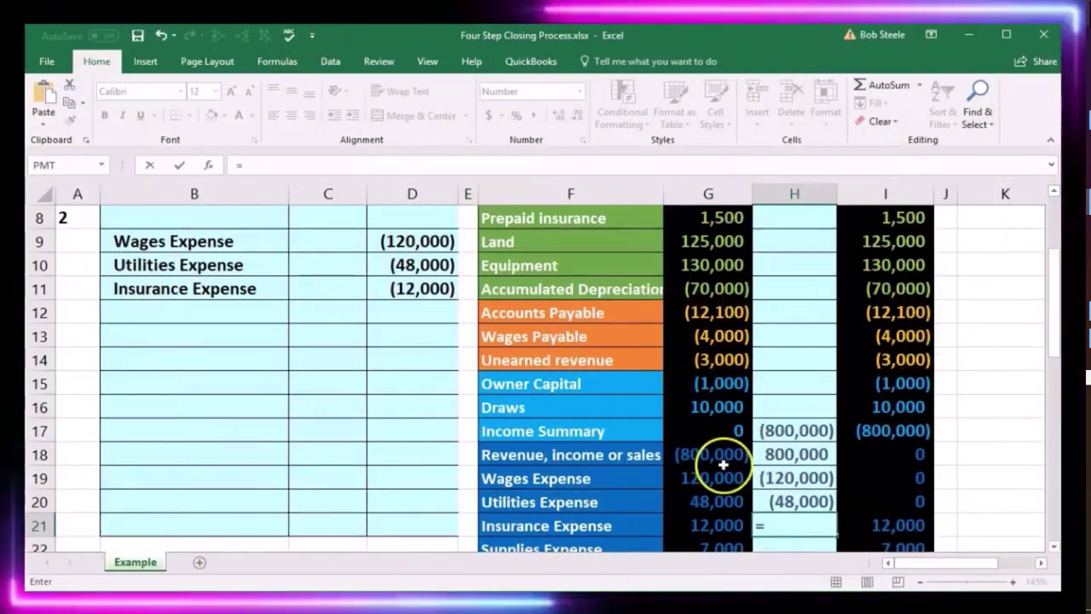
{"action": "left_click", "coordinate": [415, 293]}
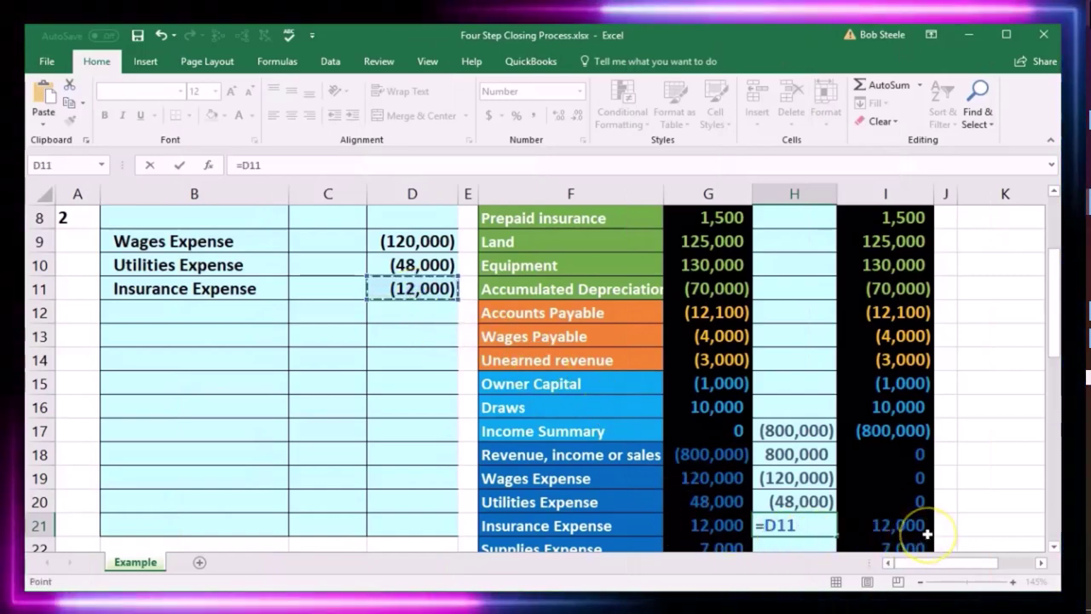
{"action": "key", "text": "Return"}
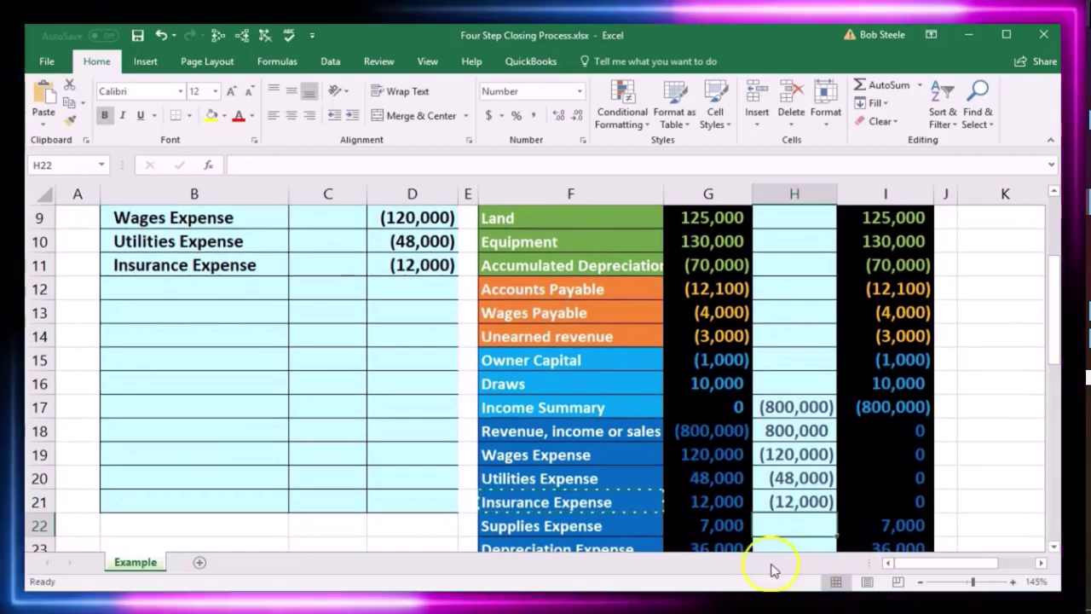
Copy the Supplies Expense account name from F22 into journal cell B12 as values only, and indent it
{"action": "left_click", "coordinate": [638, 527]}
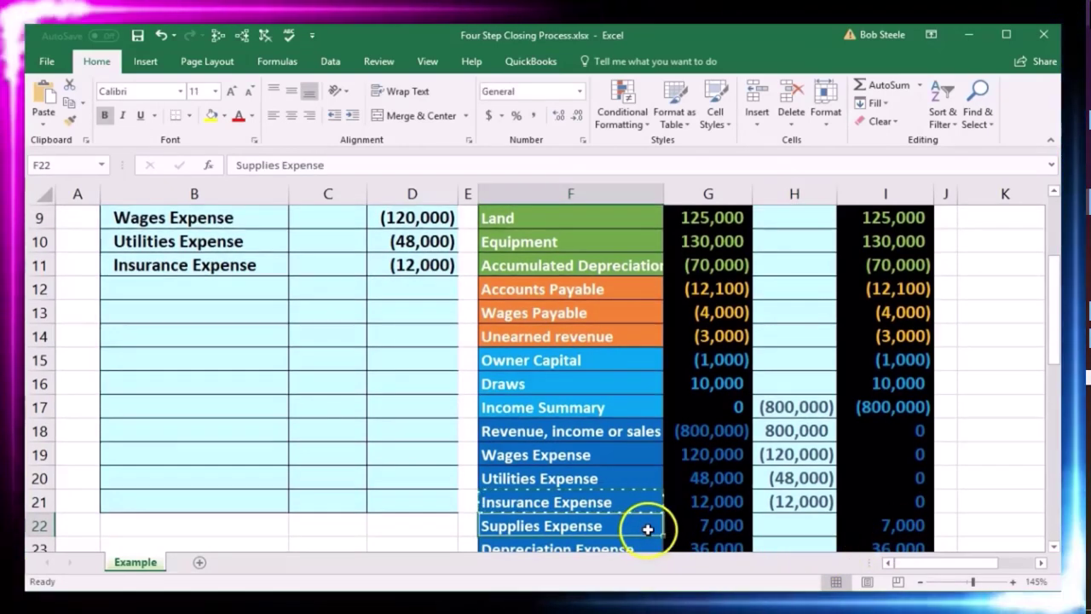
{"action": "left_click", "coordinate": [700, 531]}
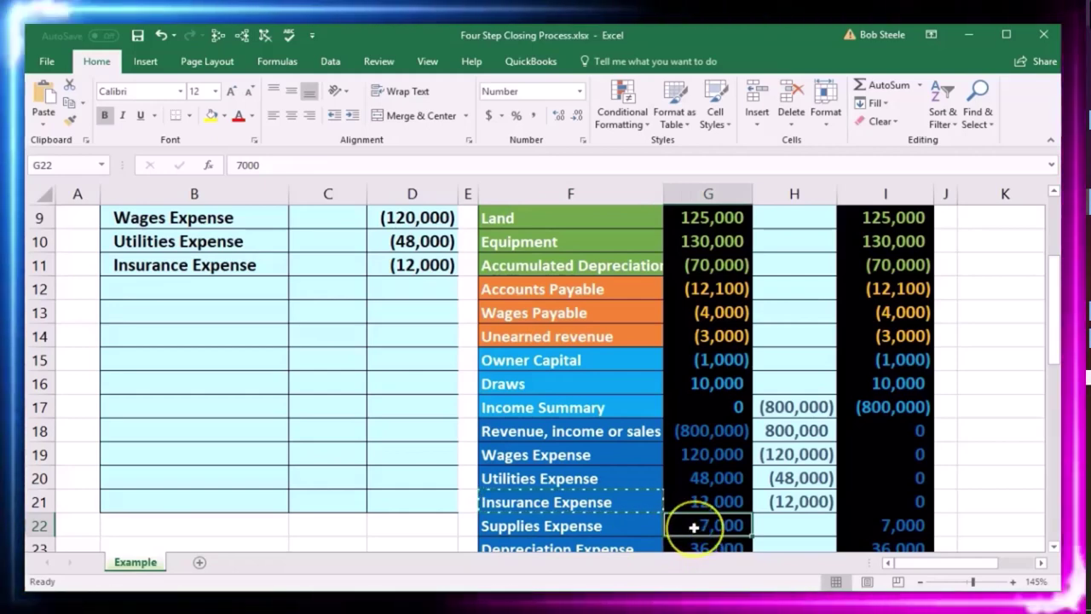
{"action": "left_click", "coordinate": [601, 528]}
{"action": "right_click", "coordinate": [601, 527]}
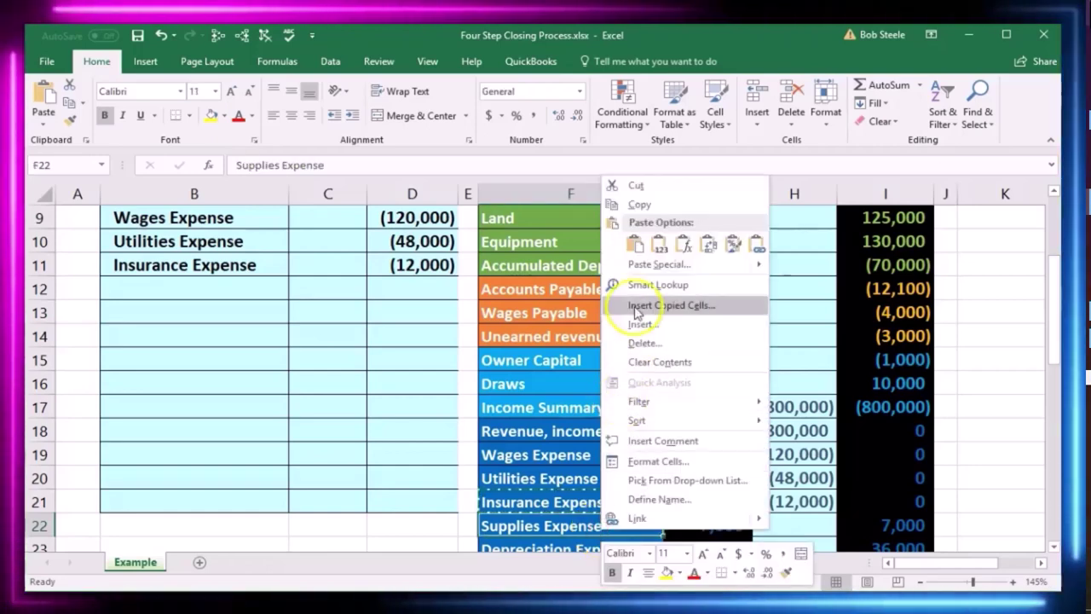
{"action": "left_click", "coordinate": [641, 207]}
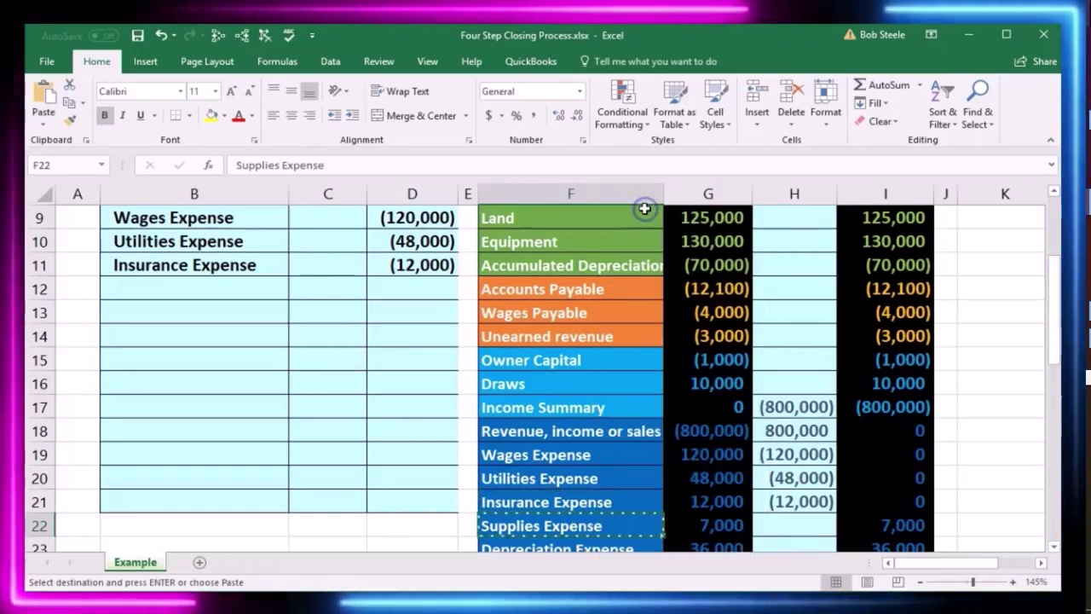
{"action": "left_click", "coordinate": [228, 293]}
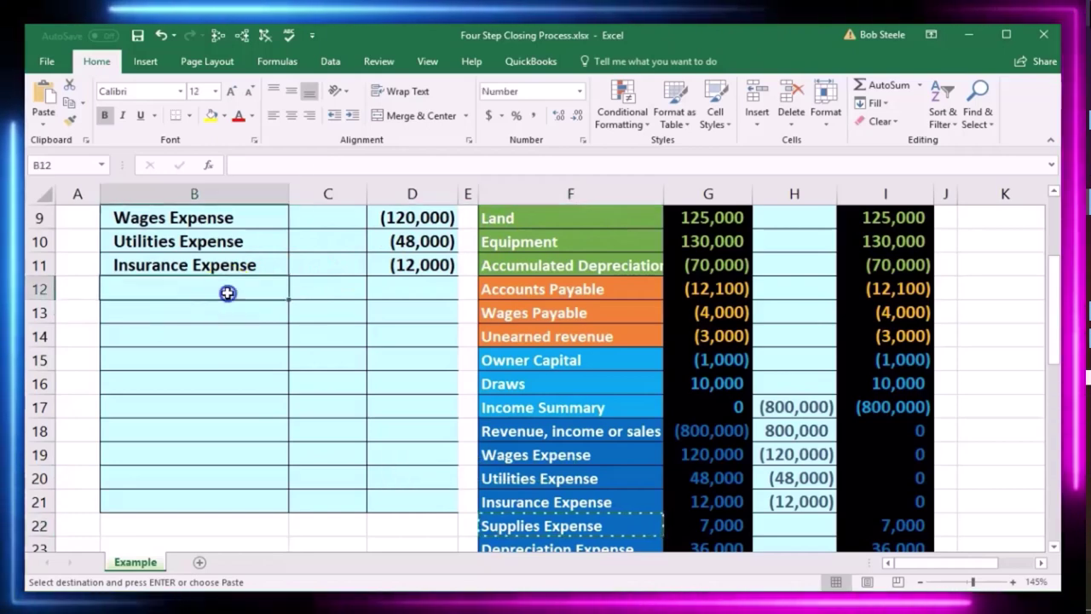
{"action": "right_click", "coordinate": [227, 293]}
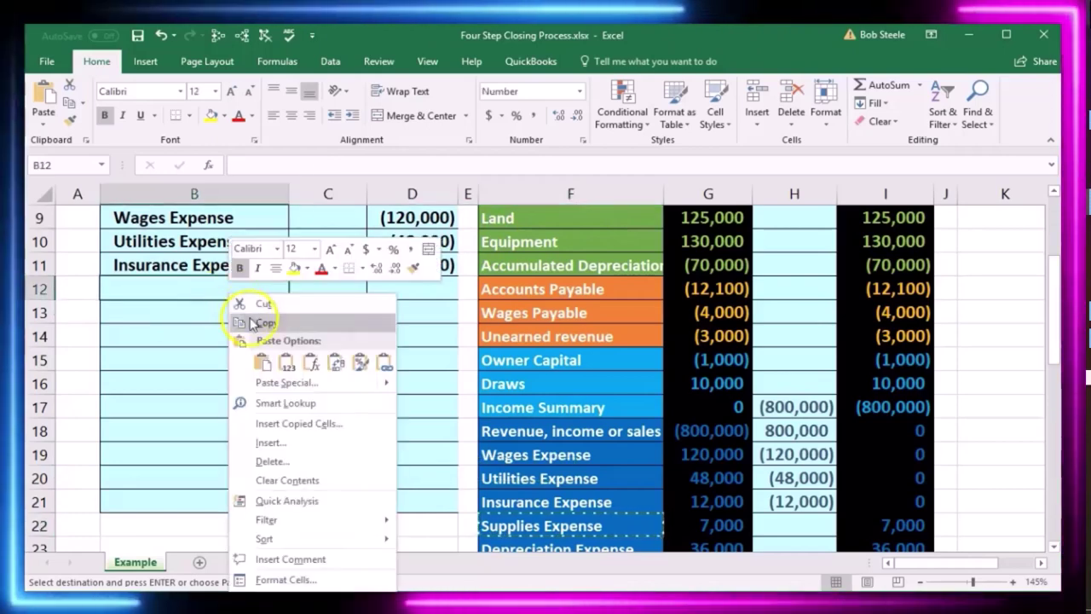
{"action": "left_click", "coordinate": [281, 365]}
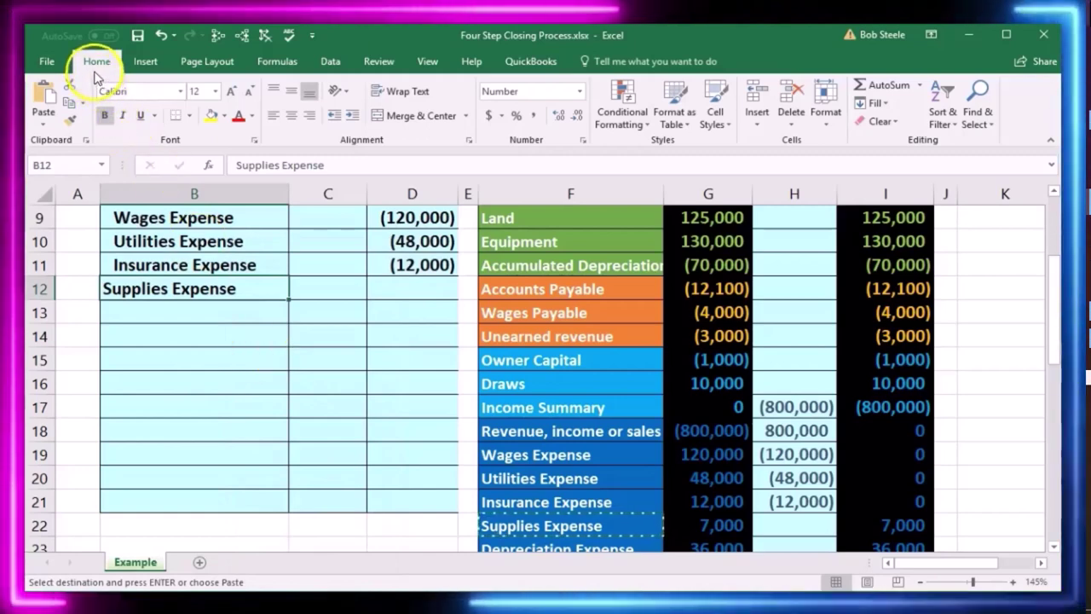
{"action": "left_click", "coordinate": [348, 116]}
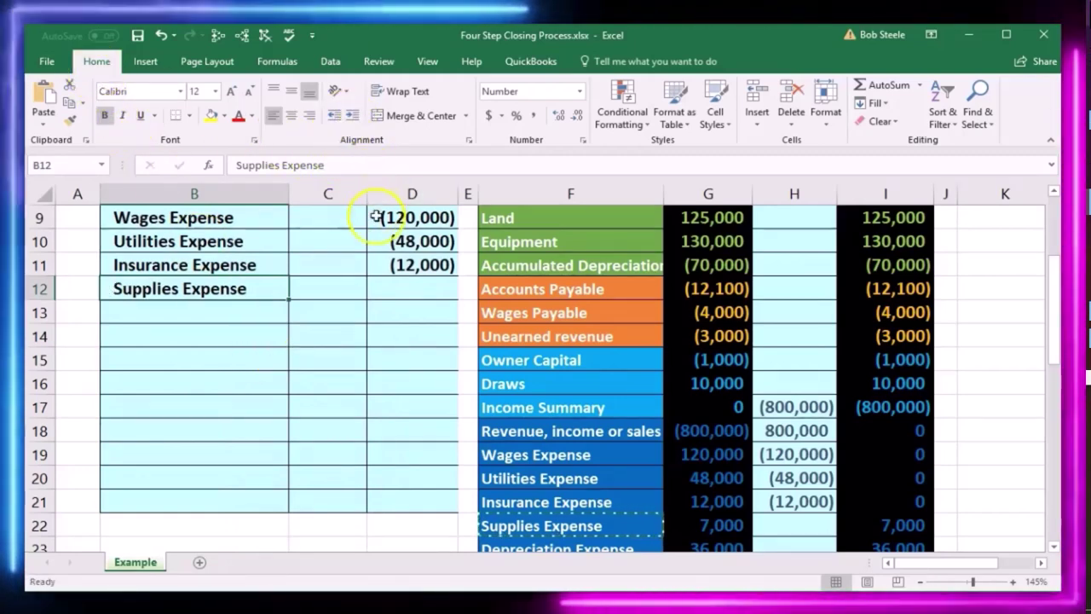
Enter the Supplies Expense credit of -7000 in journal cell D12
{"action": "left_click", "coordinate": [401, 288]}
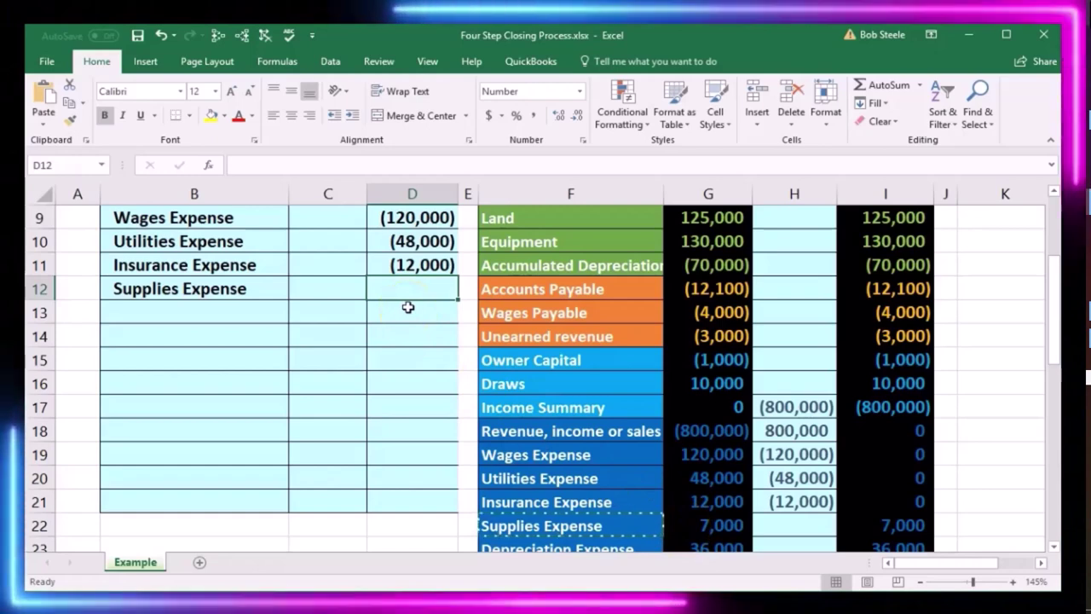
{"action": "type", "text": "-"}
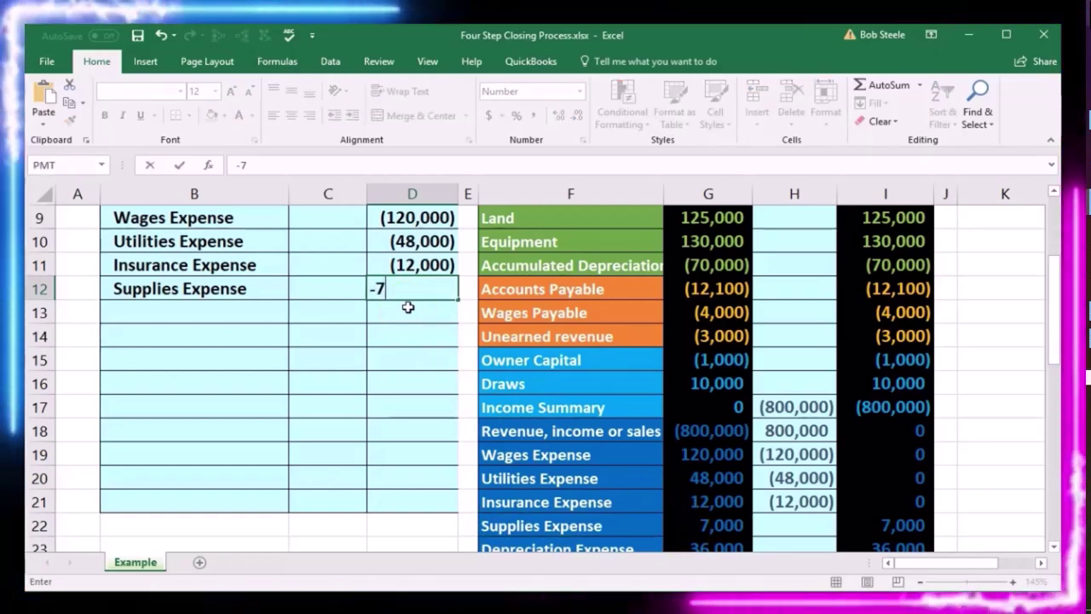
{"action": "type", "text": "7000"}
{"action": "key", "text": "Return"}
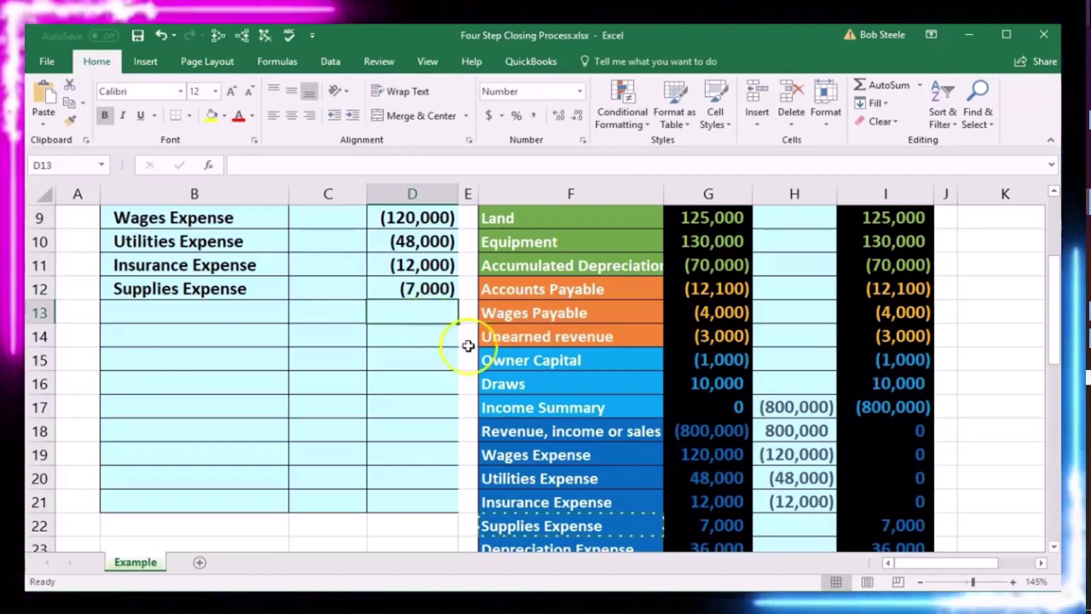
Post the Supplies Expense credit to the Closing entries cell H22 with the formula =D12
{"action": "left_click", "coordinate": [780, 526]}
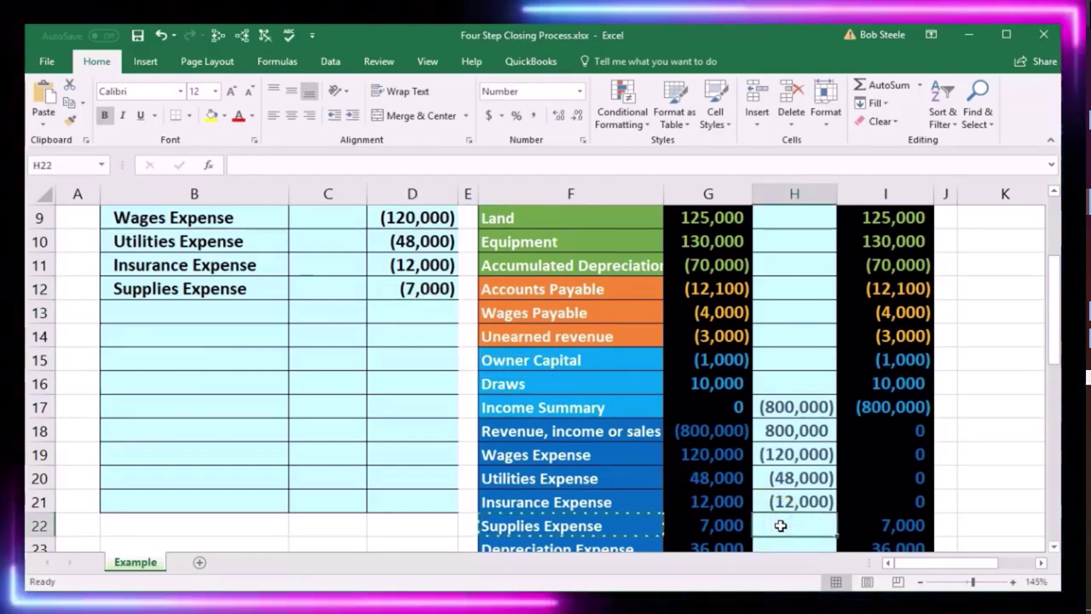
{"action": "scroll", "coordinate": [780, 526], "scroll_direction": "down", "scroll_amount": 1}
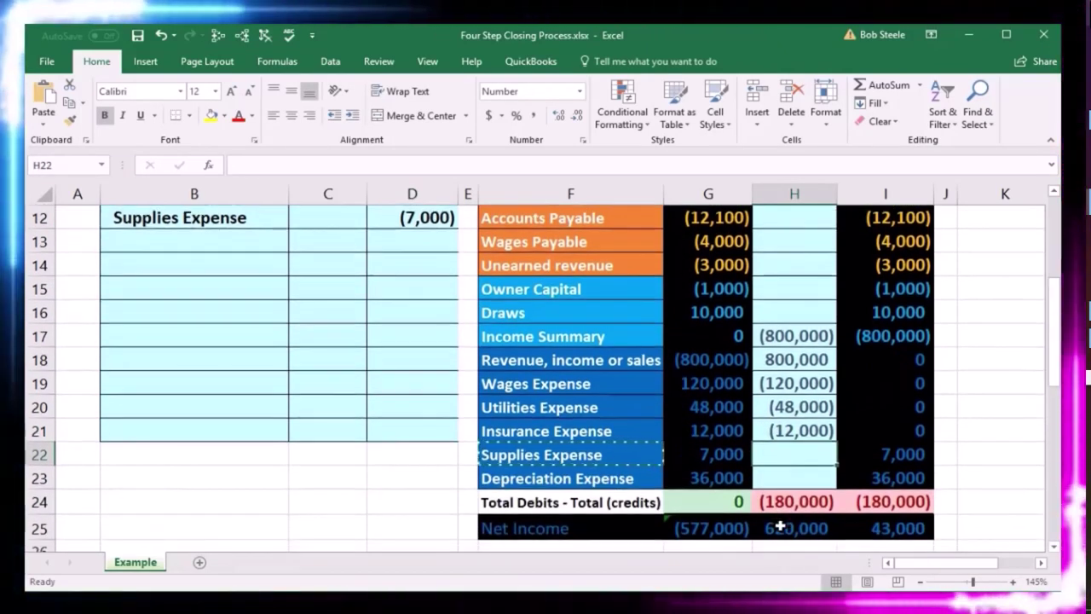
{"action": "type", "text": "="}
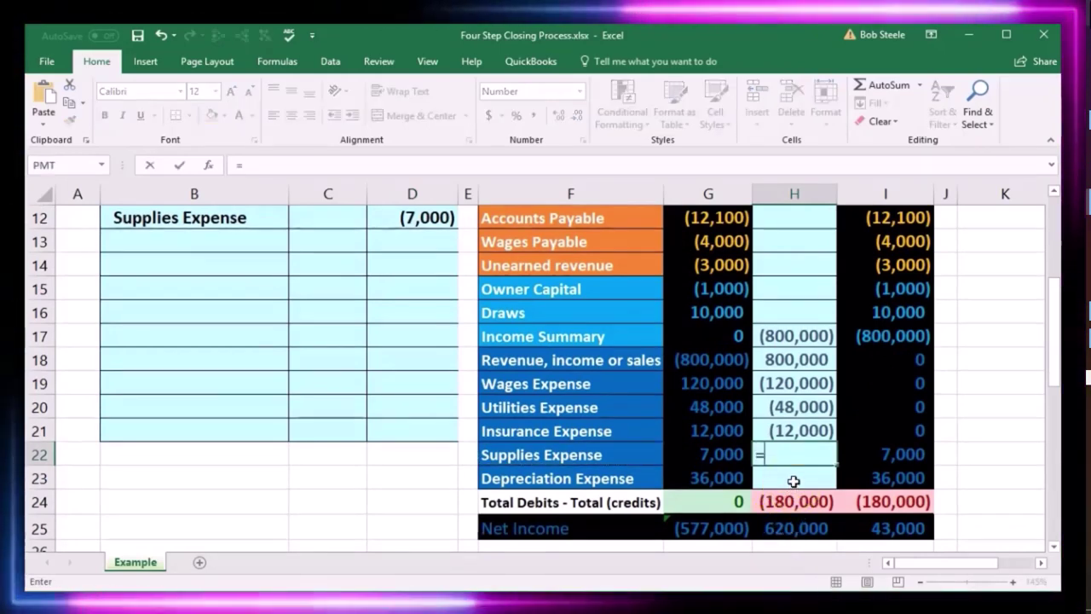
{"action": "left_click", "coordinate": [390, 217]}
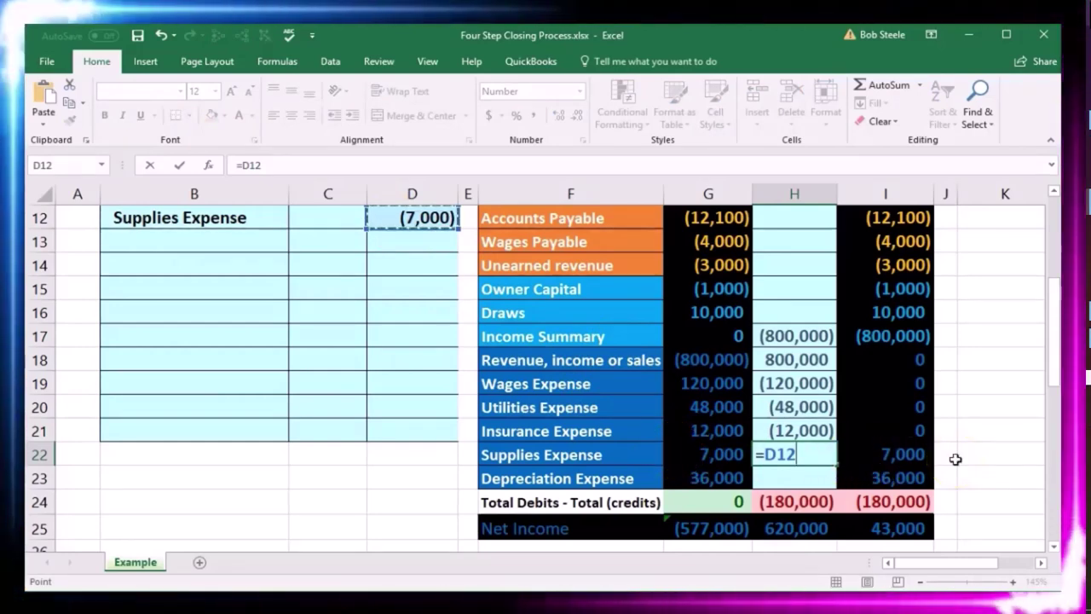
{"action": "key", "text": "Return"}
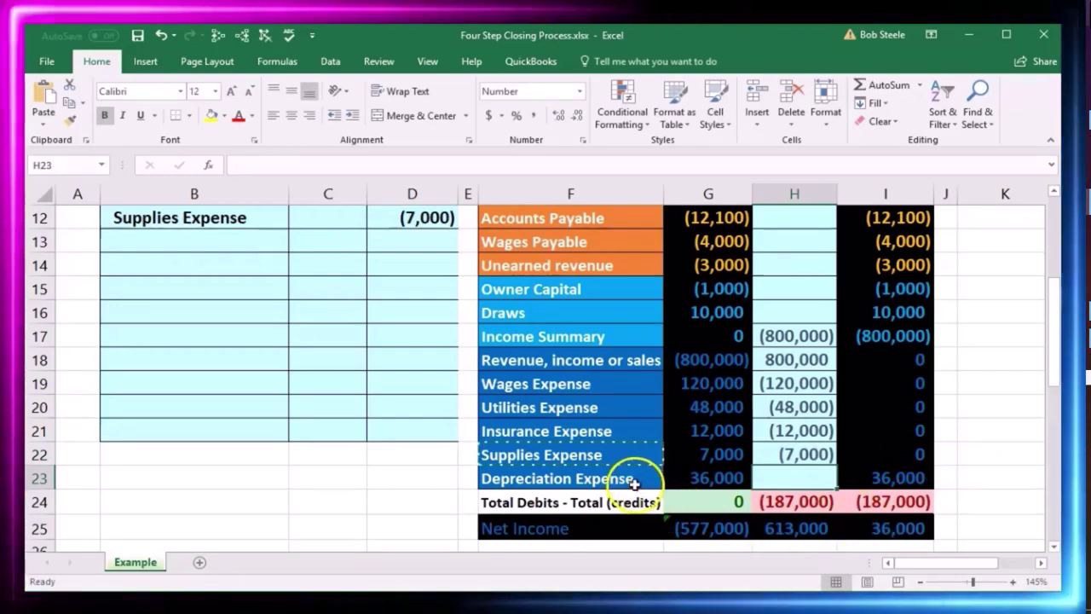
Copy the Depreciation Expense account name from F23 into journal cell B13 as values only, and indent it
{"action": "left_click_drag", "start_coordinate": [638, 480], "coordinate": [709, 482]}
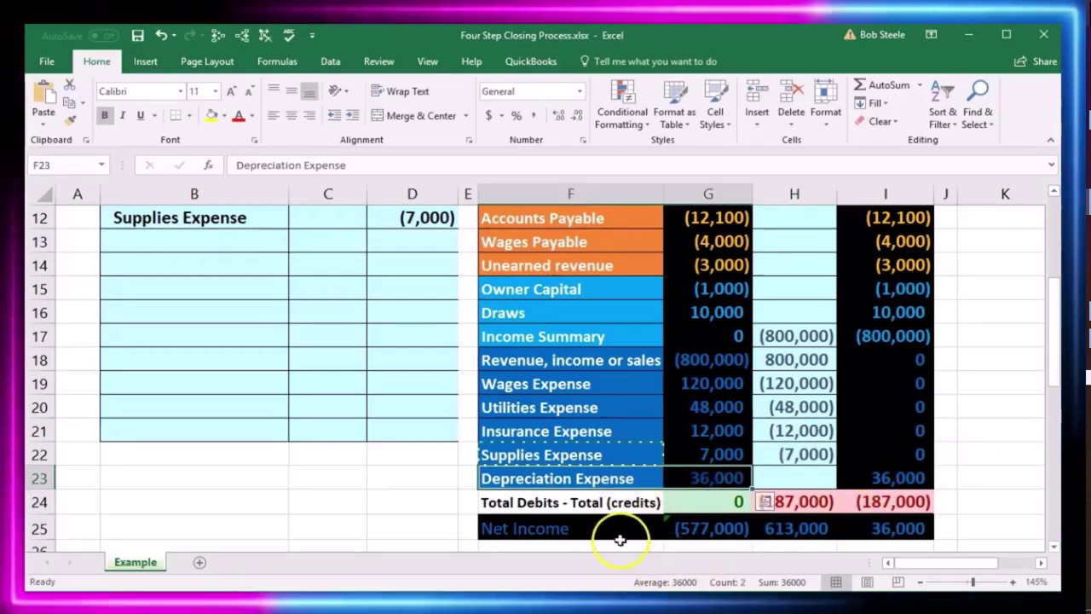
{"action": "left_click", "coordinate": [679, 483]}
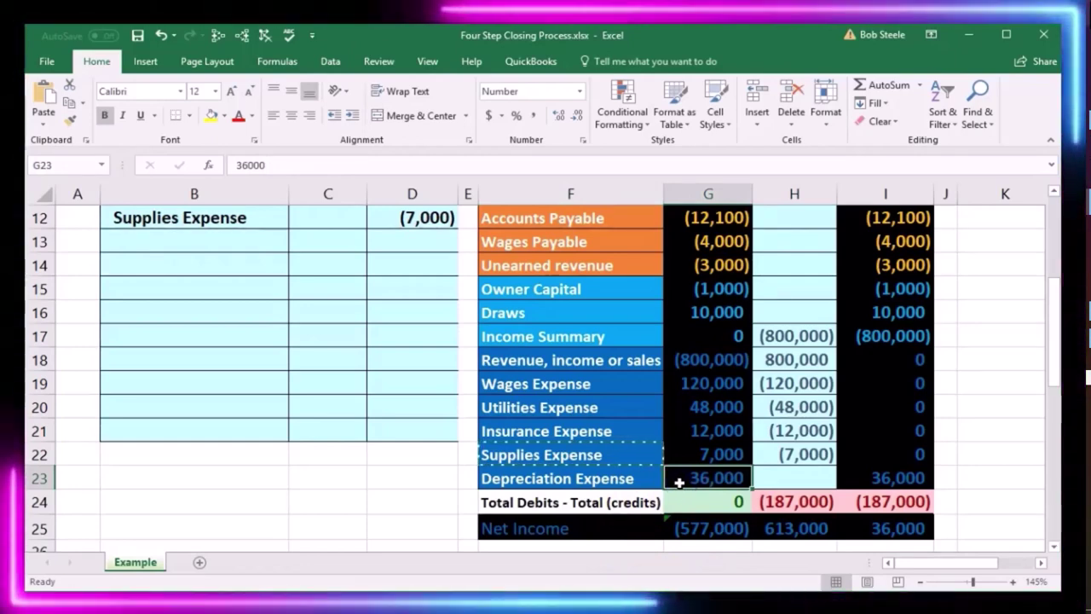
{"action": "left_click", "coordinate": [629, 479]}
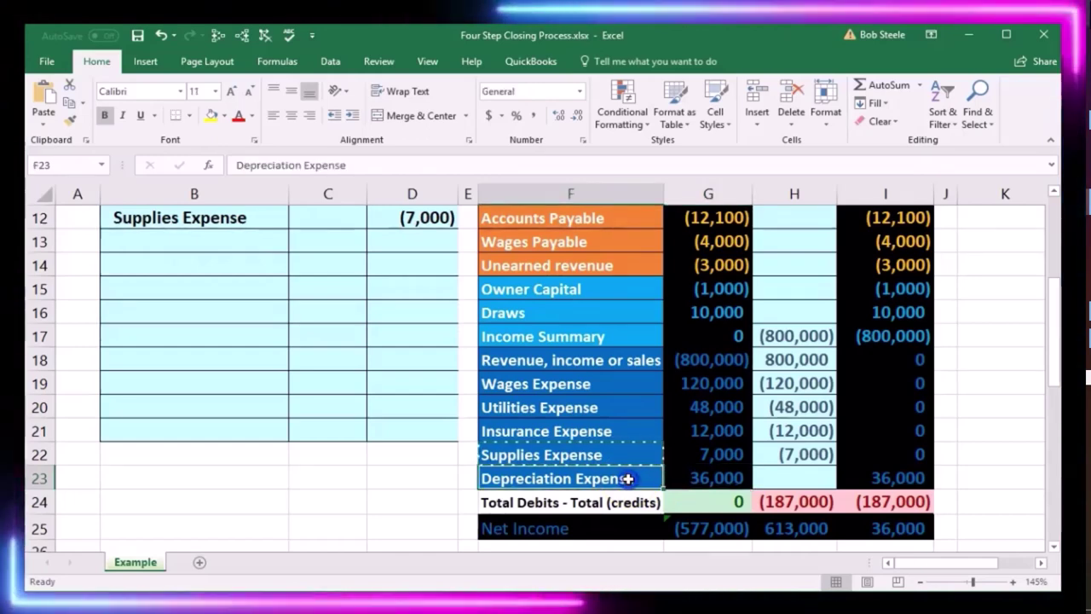
{"action": "right_click", "coordinate": [628, 480]}
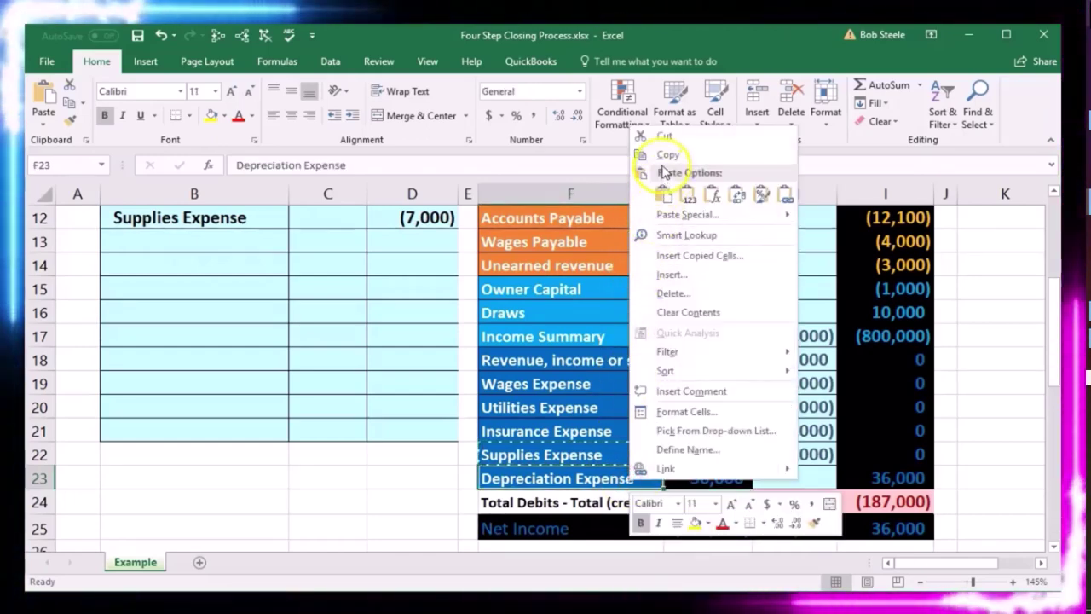
{"action": "left_click", "coordinate": [654, 152]}
{"action": "left_click", "coordinate": [211, 240]}
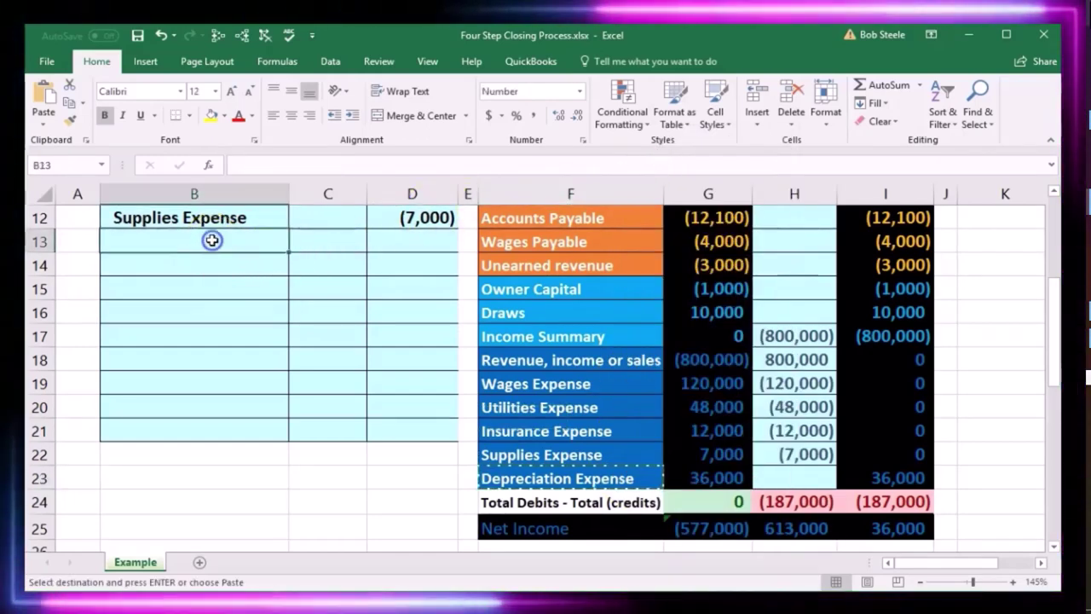
{"action": "right_click", "coordinate": [212, 240]}
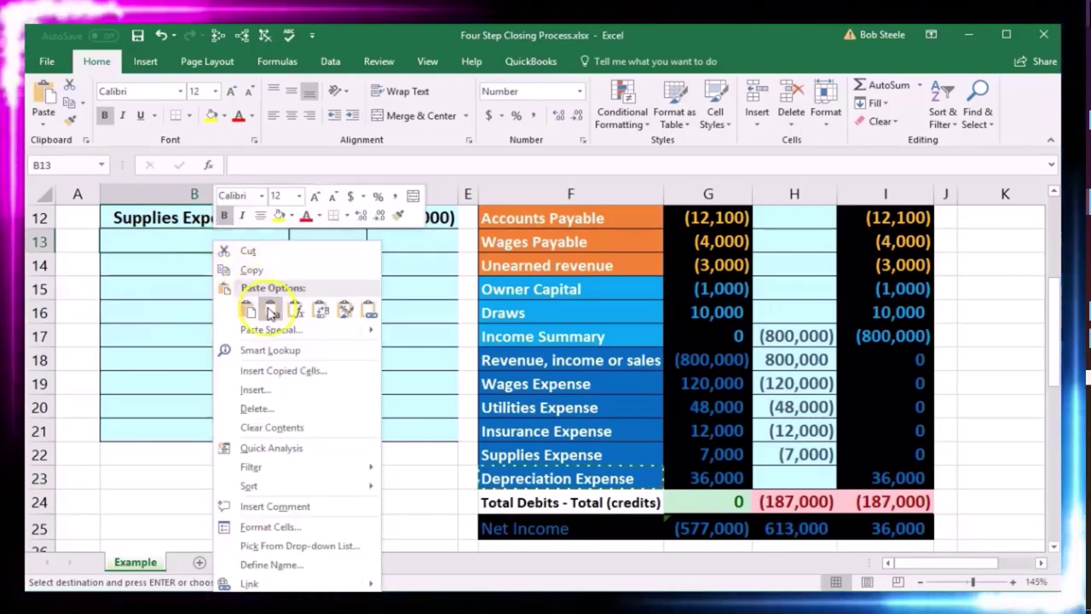
{"action": "left_click", "coordinate": [271, 312]}
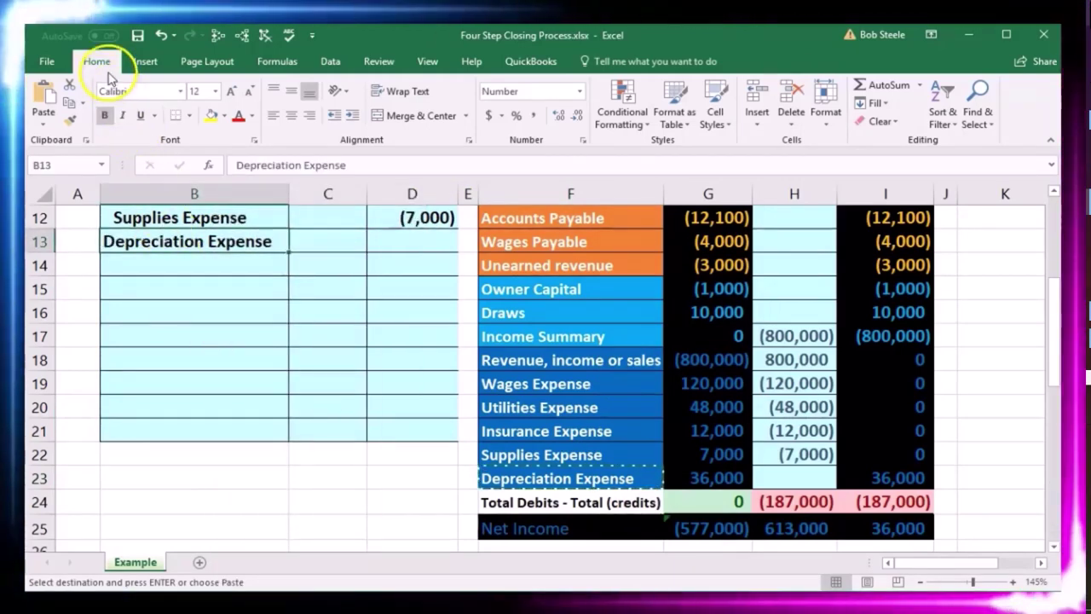
{"action": "left_click", "coordinate": [350, 118]}
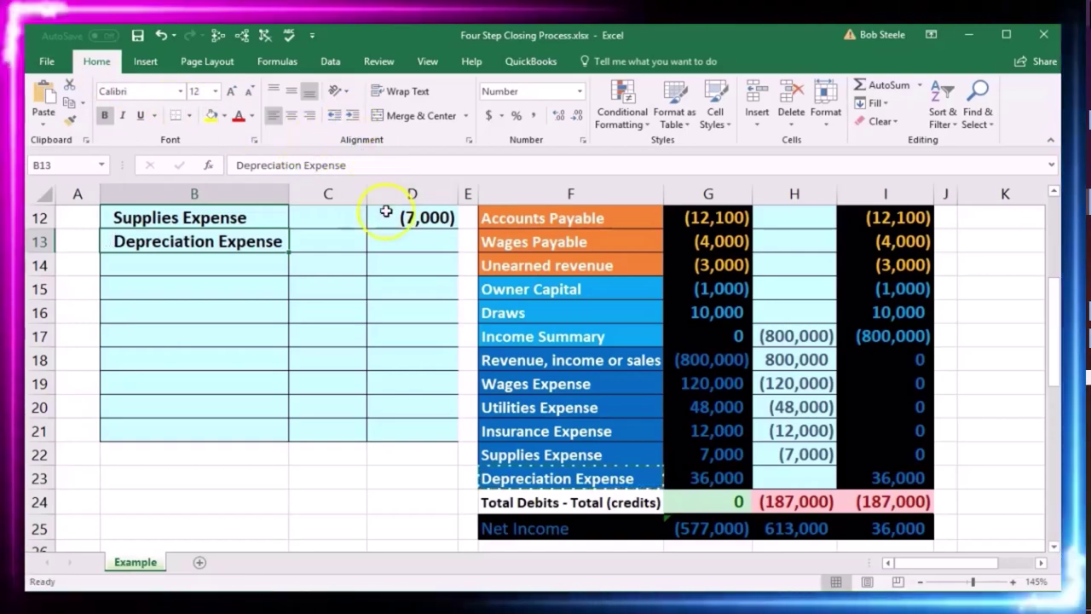
Enter the Depreciation Expense credit of -36000 in journal cell D13
{"action": "left_click", "coordinate": [397, 246]}
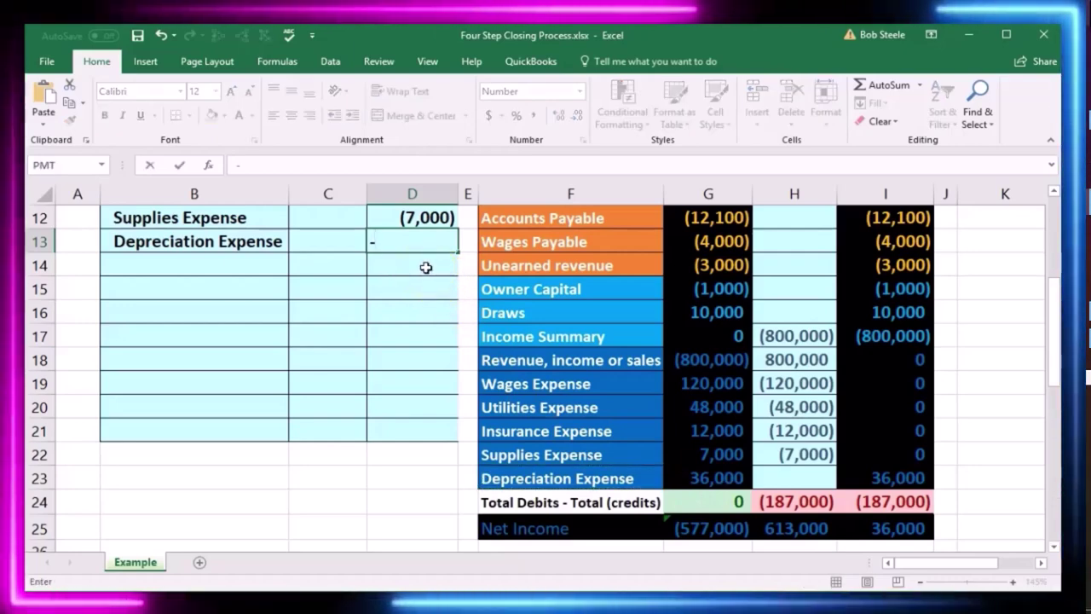
{"action": "type", "text": "36000"}
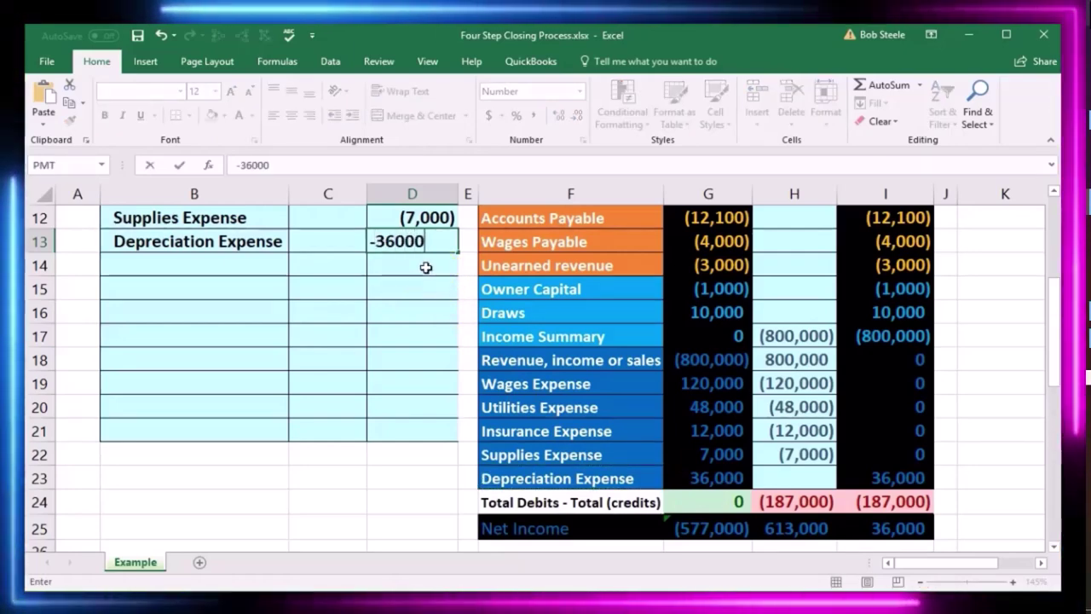
{"action": "key", "text": "Return"}
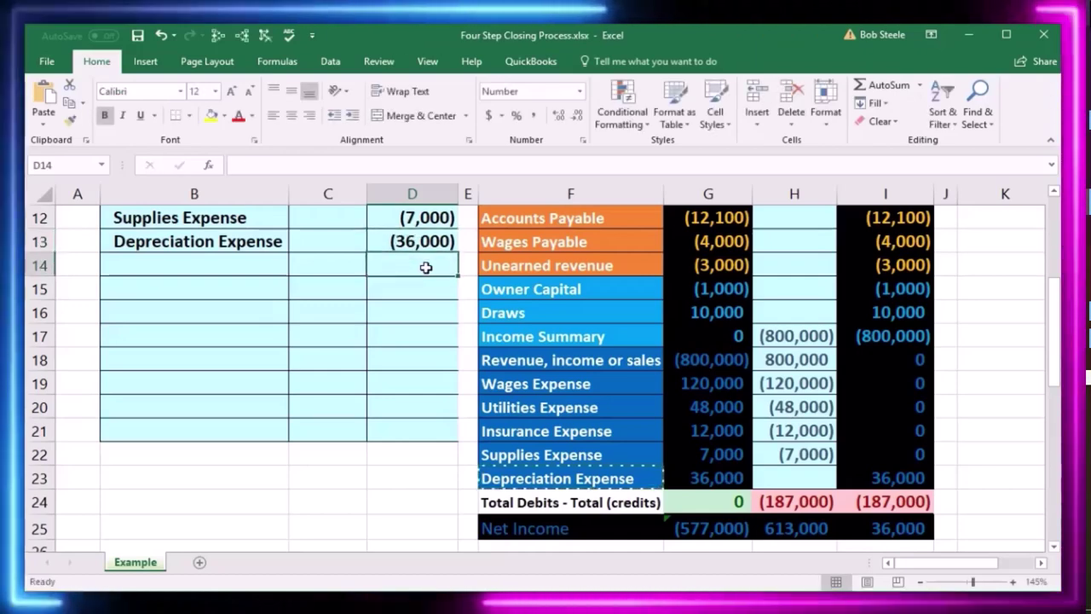
Post the Depreciation Expense credit to the Closing entries cell H23 with the formula =D13
{"action": "left_click", "coordinate": [795, 479]}
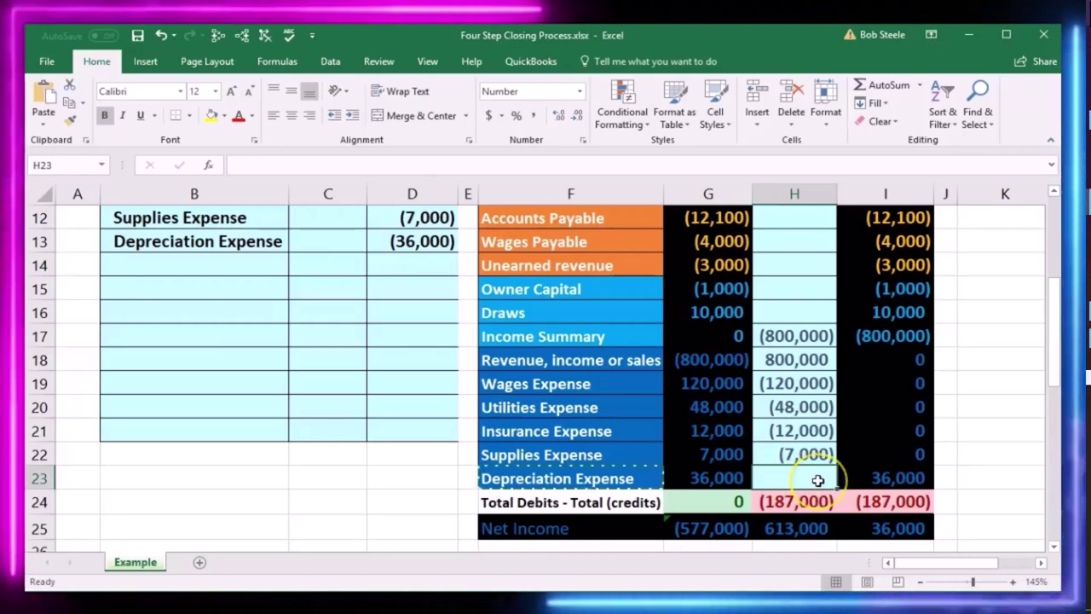
{"action": "type", "text": "="}
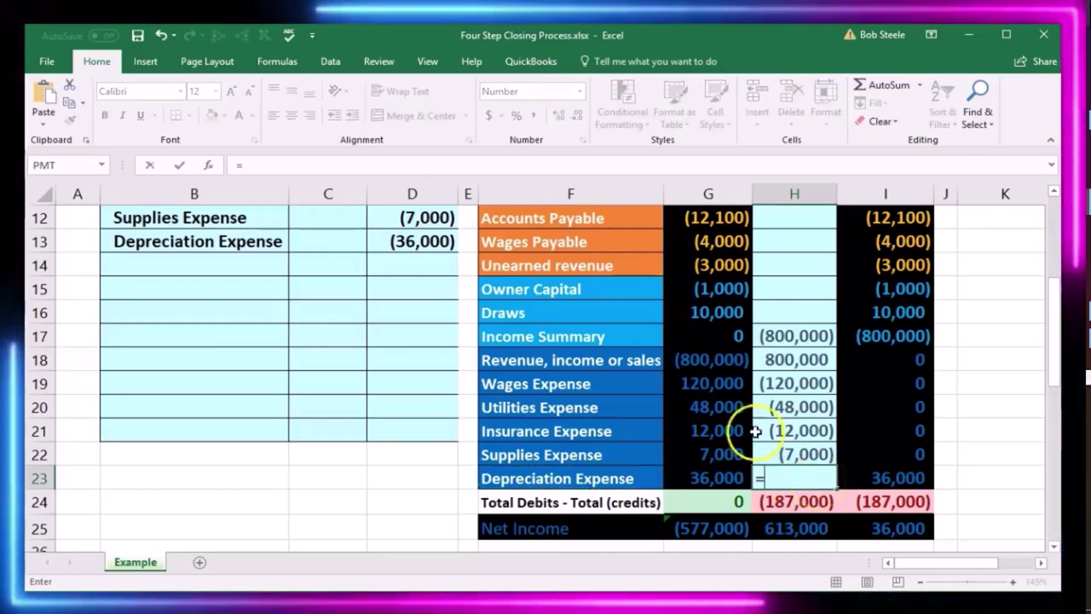
{"action": "left_click", "coordinate": [453, 243]}
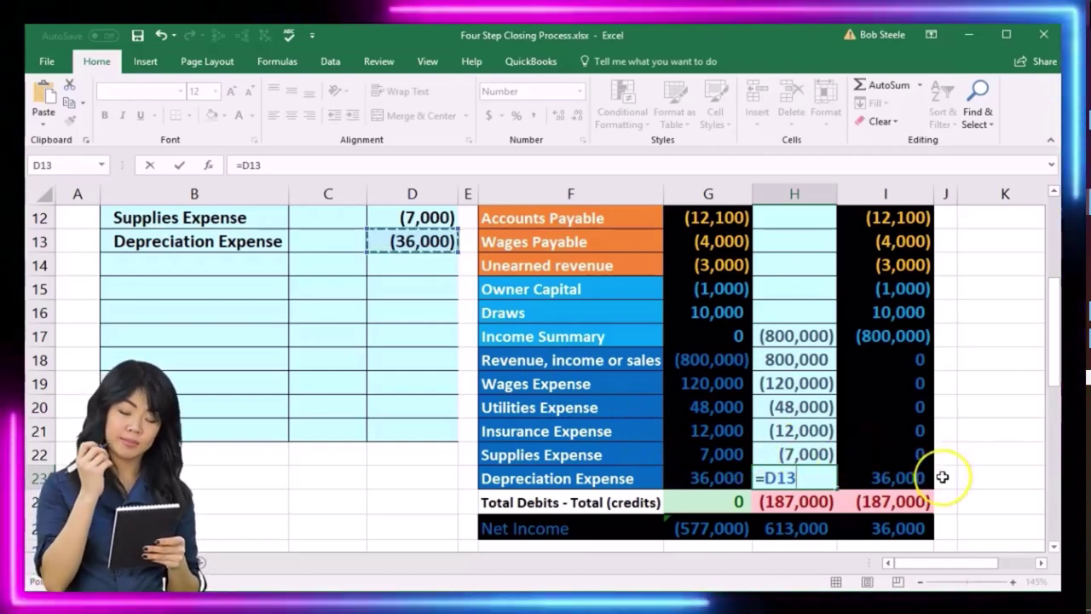
{"action": "key", "text": "Return"}
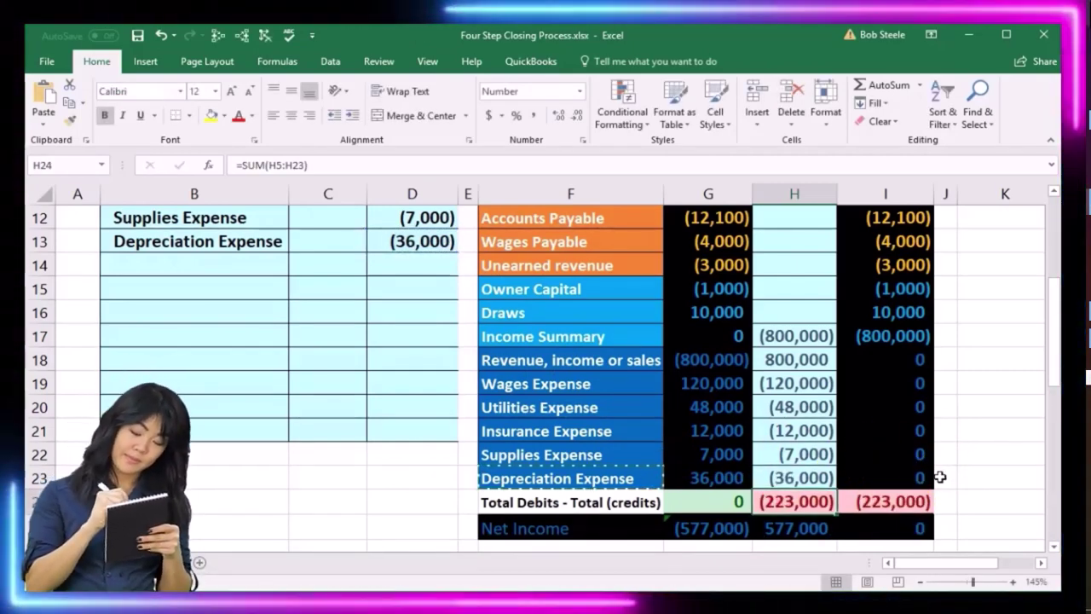
Examine the ending balances in I17:I24 and compare the trial balance total with the sum of the journal credits in D9:D13
{"action": "left_click_drag", "start_coordinate": [901, 360], "coordinate": [905, 467]}
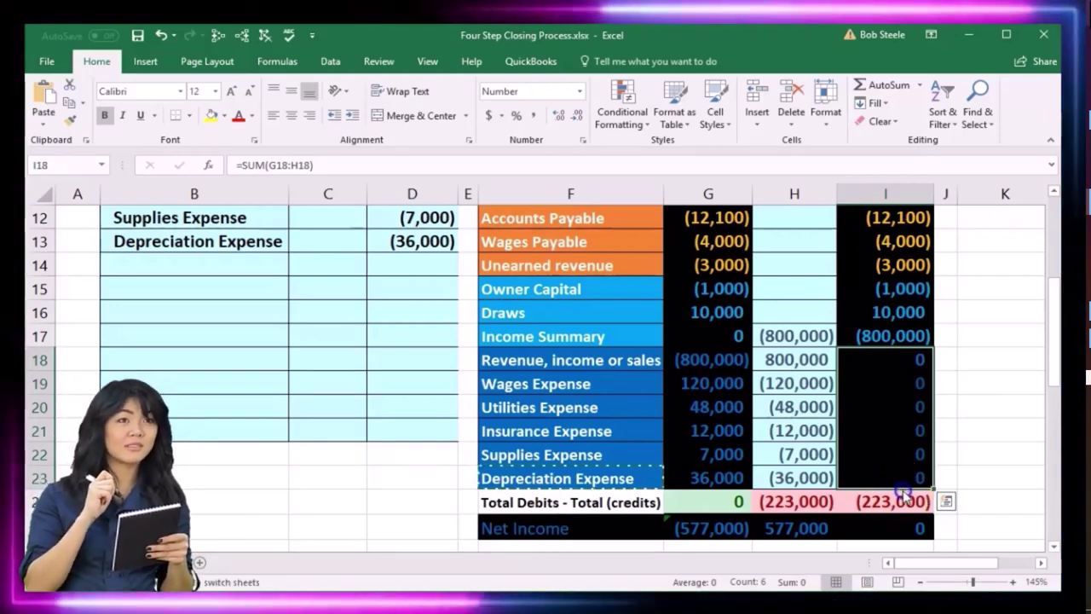
{"action": "left_click", "coordinate": [906, 500]}
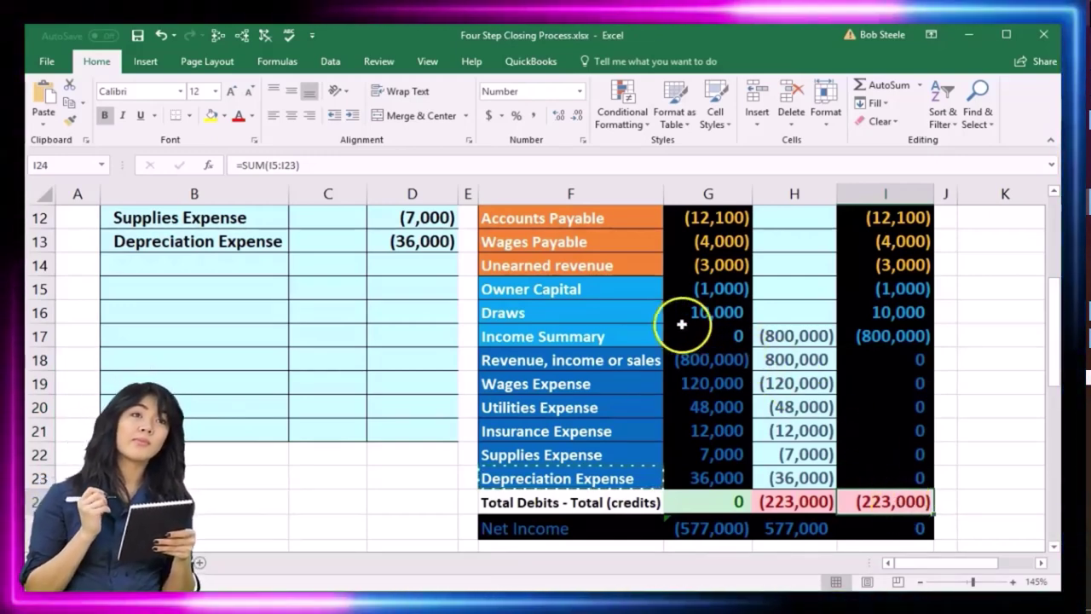
{"action": "left_click", "coordinate": [627, 289]}
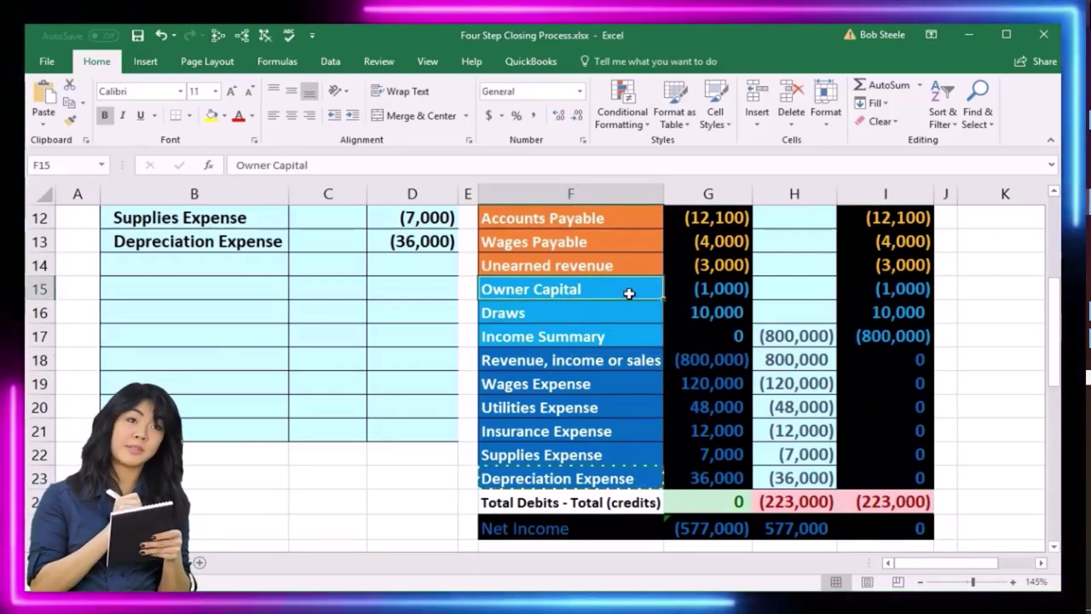
{"action": "left_click", "coordinate": [651, 336]}
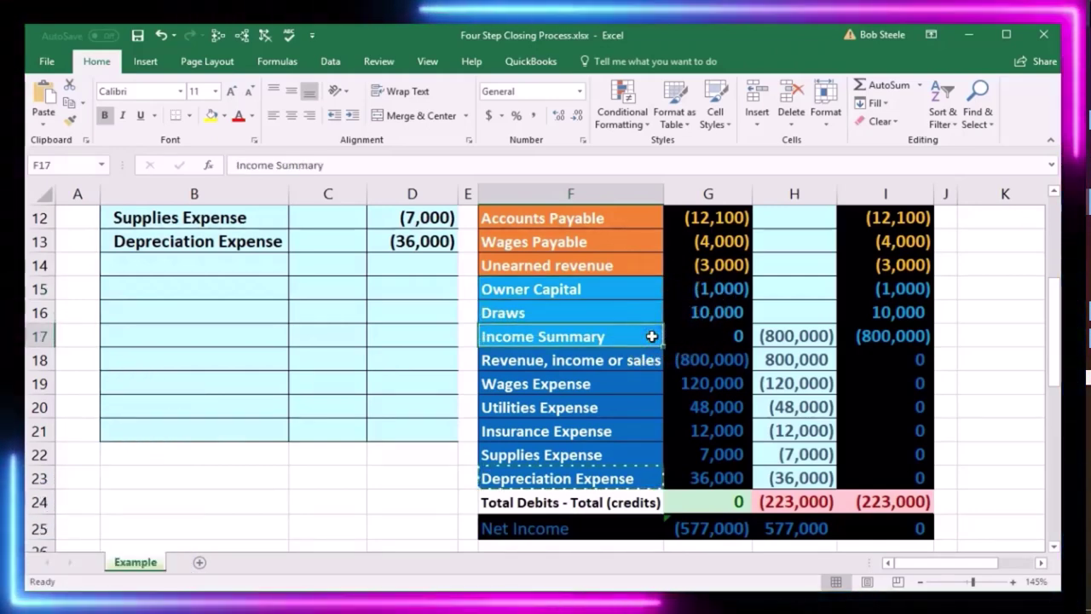
{"action": "left_click", "coordinate": [847, 337]}
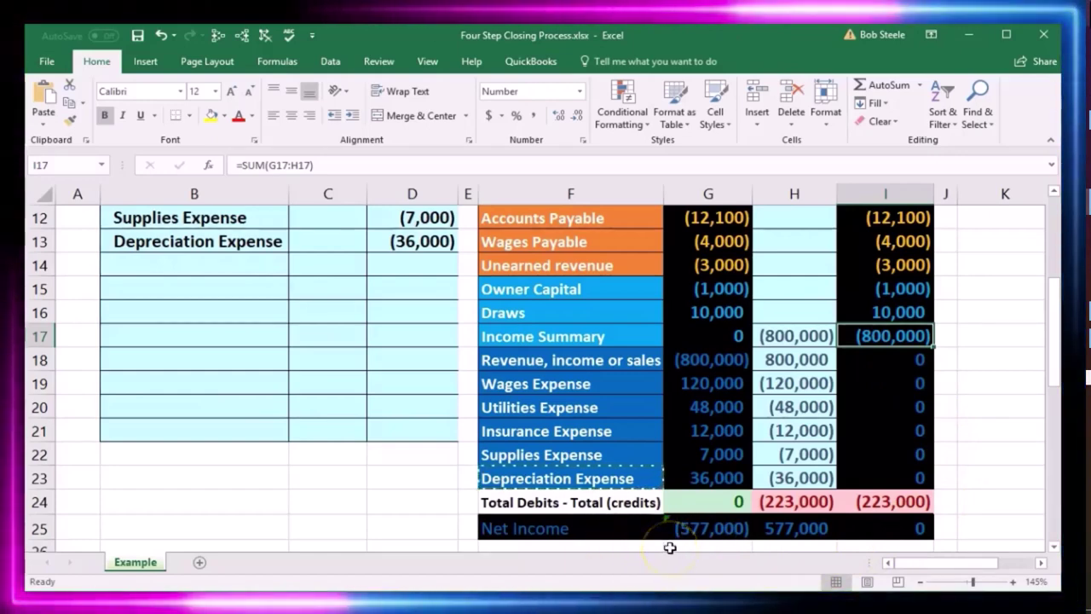
{"action": "left_click", "coordinate": [182, 368]}
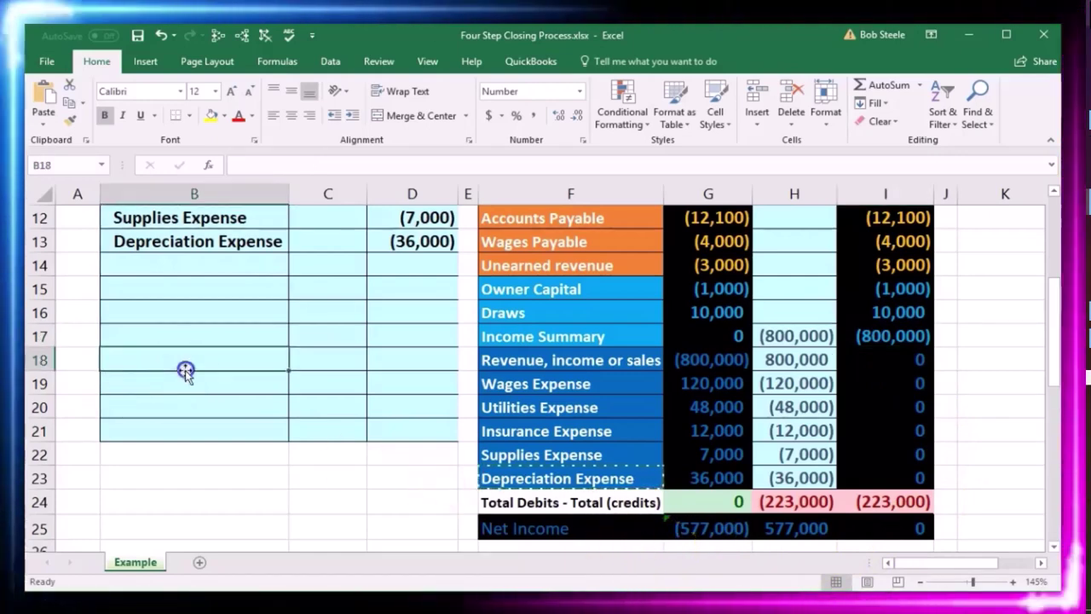
{"action": "scroll", "coordinate": [185, 379], "scroll_direction": "up", "scroll_amount": 1}
{"action": "scroll", "coordinate": [187, 380], "scroll_direction": "up", "scroll_amount": 1}
{"action": "left_click", "coordinate": [318, 267]}
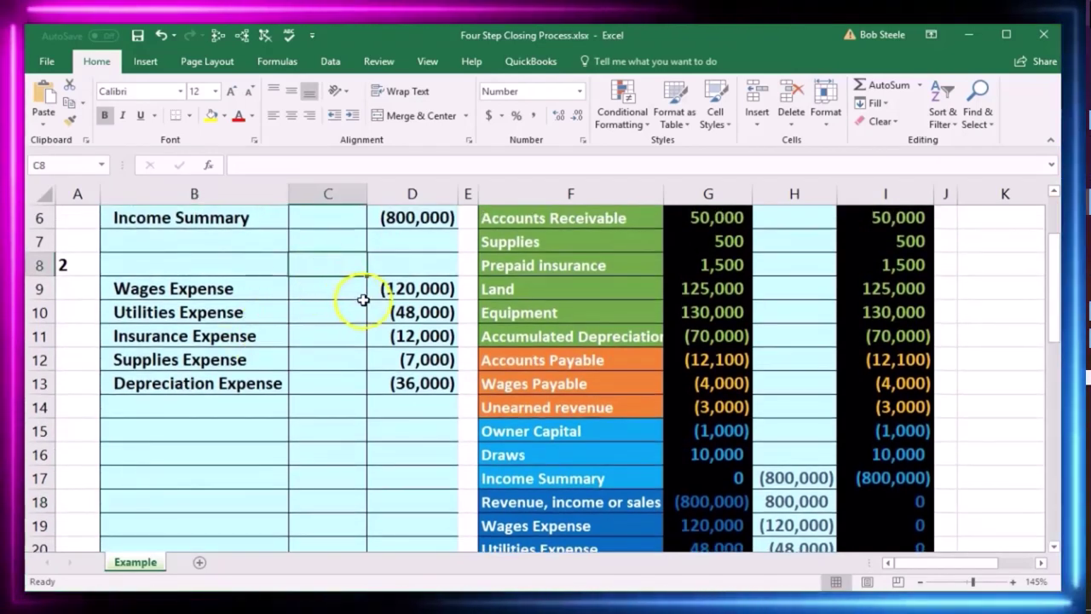
{"action": "left_click_drag", "start_coordinate": [408, 283], "coordinate": [409, 383]}
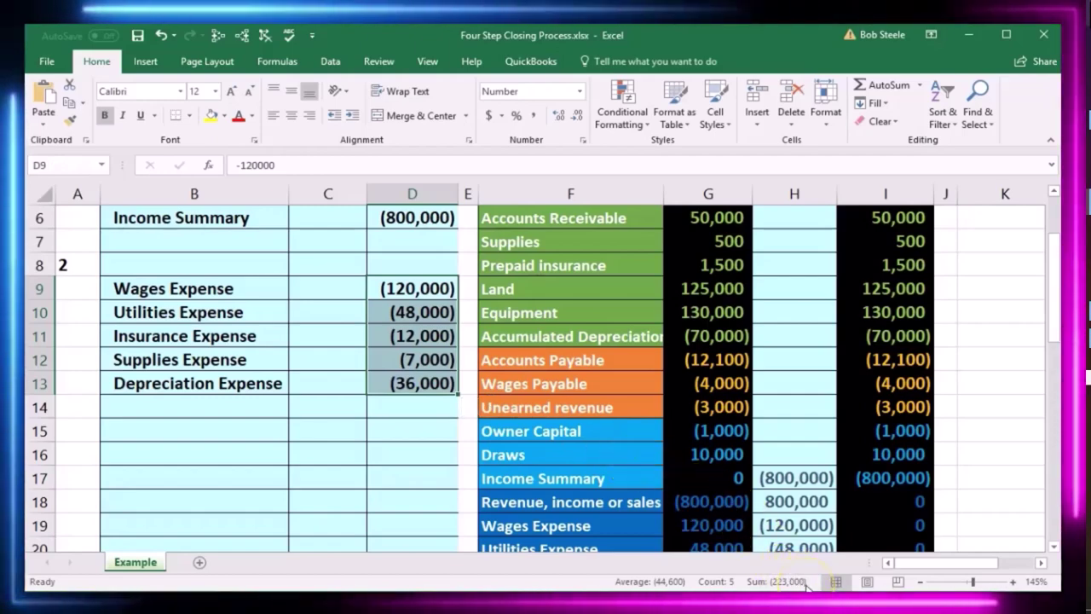
{"action": "scroll", "coordinate": [818, 511], "scroll_direction": "down", "scroll_amount": 2}
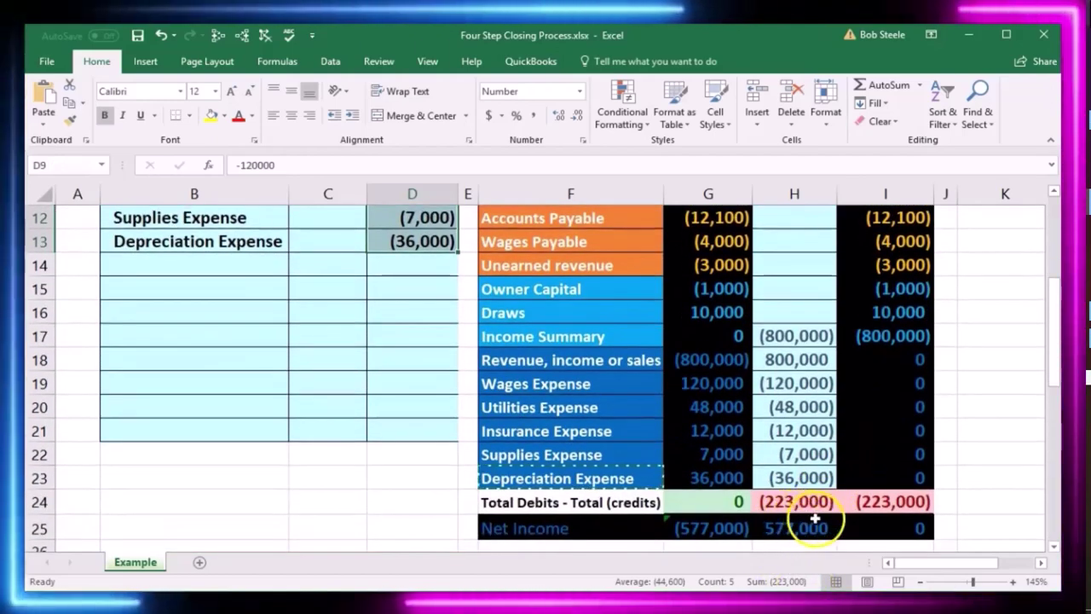
{"action": "scroll", "coordinate": [428, 441], "scroll_direction": "up", "scroll_amount": 2}
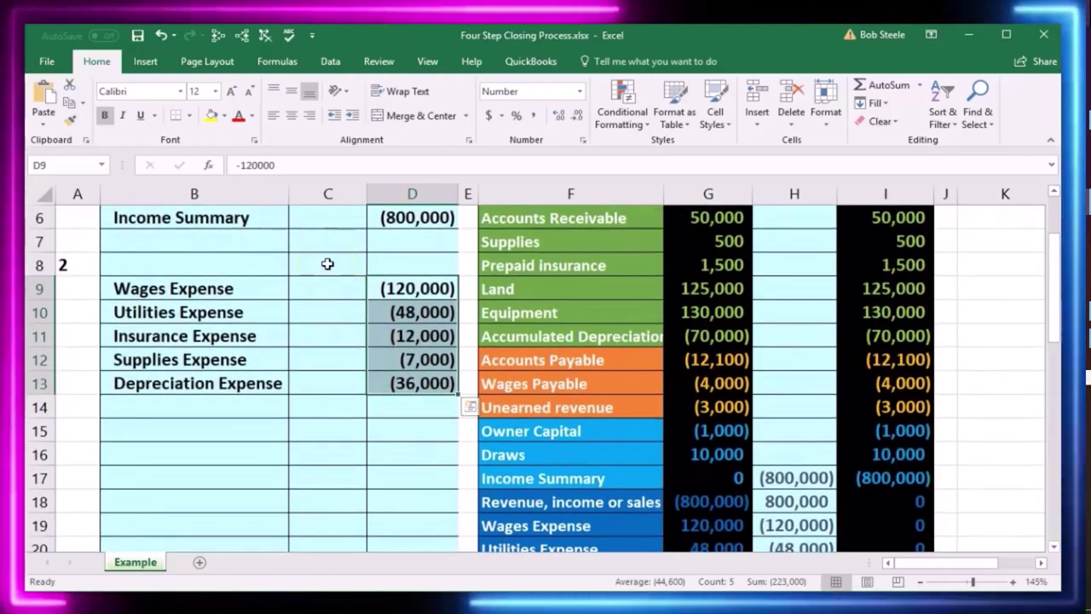
Enter the balancing debit in journal cell C8 with the formula =-SUM(C9:D13), and check it against the credits in D9:D13
{"action": "left_click", "coordinate": [328, 264]}
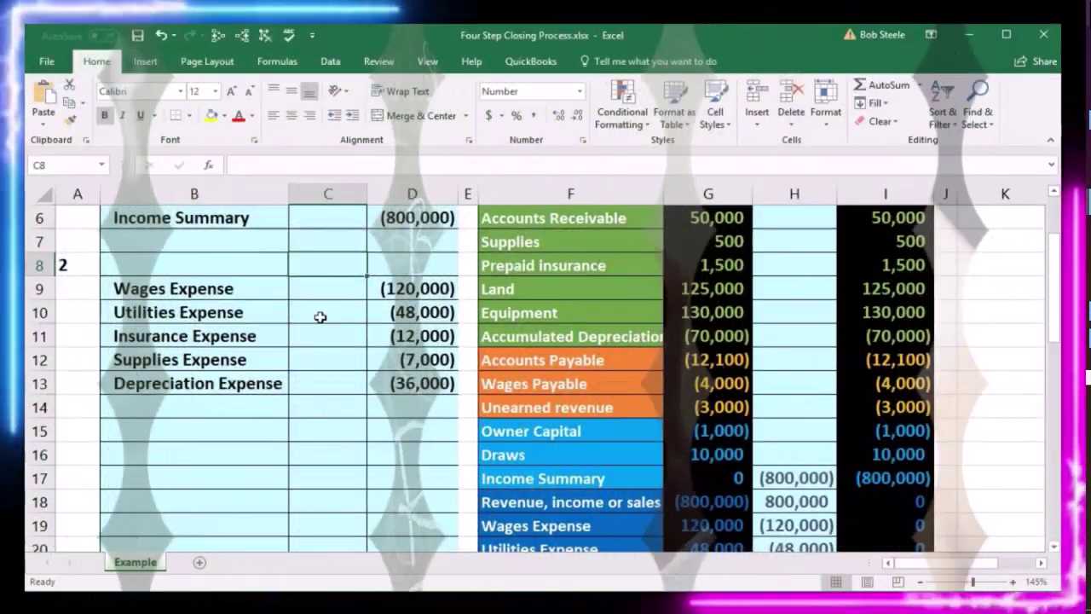
{"action": "type", "text": "-"}
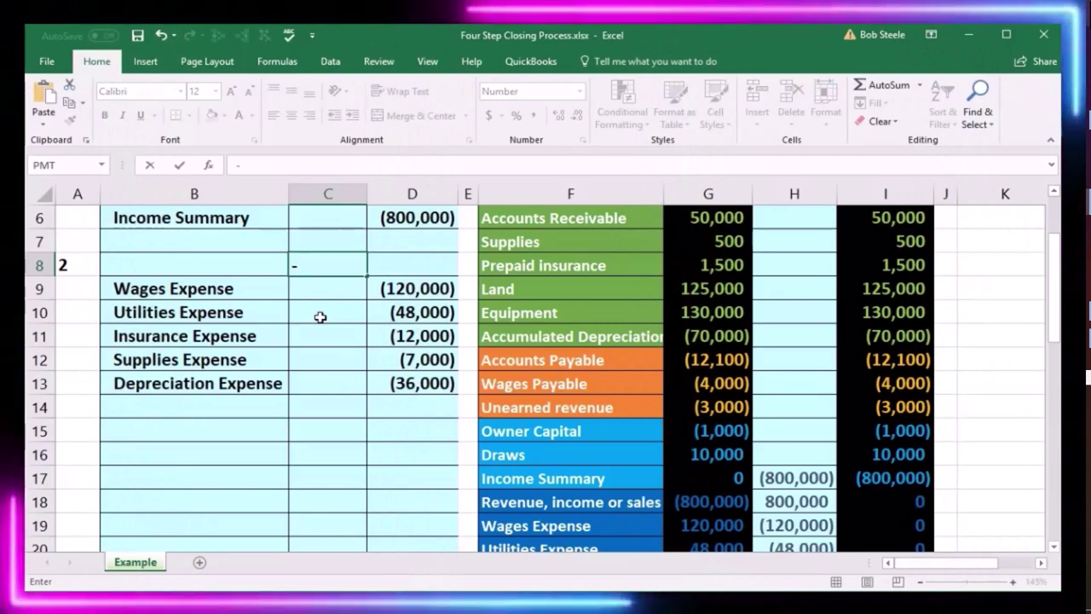
{"action": "type", "text": "sum"}
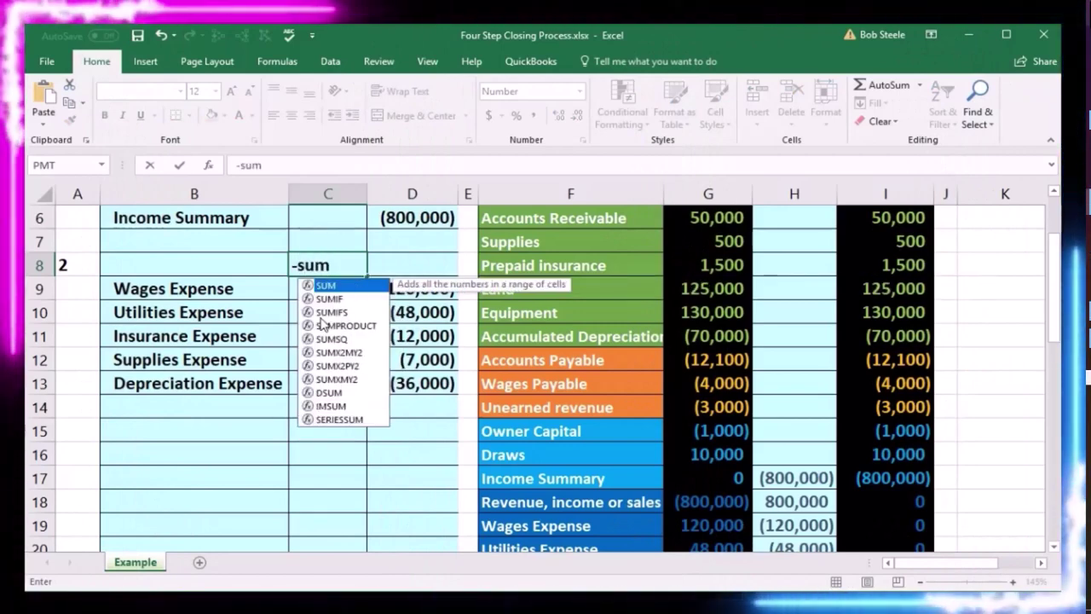
{"action": "double_click", "coordinate": [324, 286]}
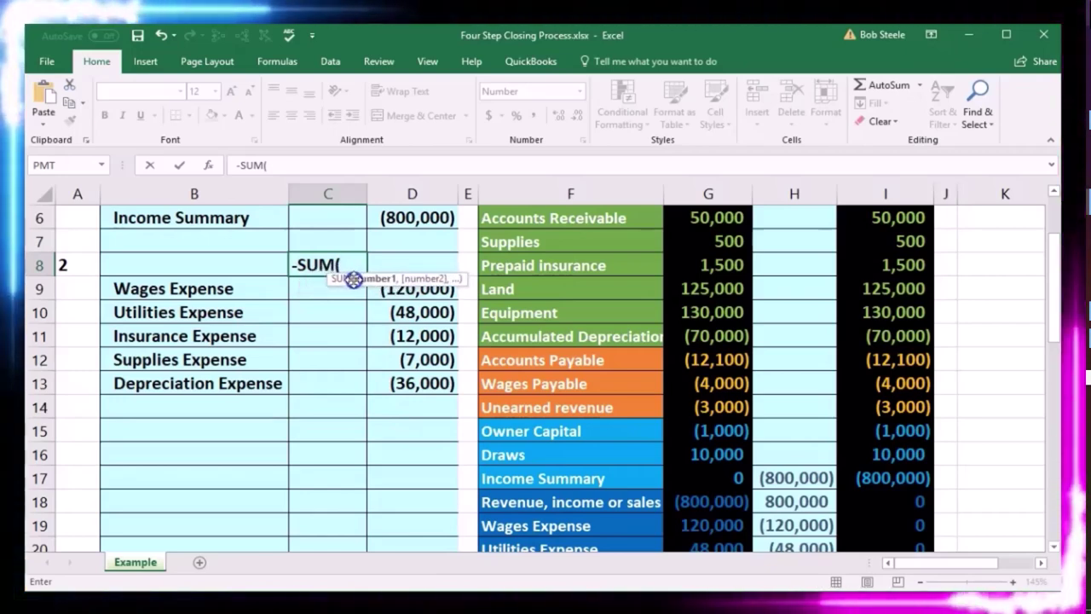
{"action": "left_click_drag", "start_coordinate": [353, 279], "coordinate": [395, 236]}
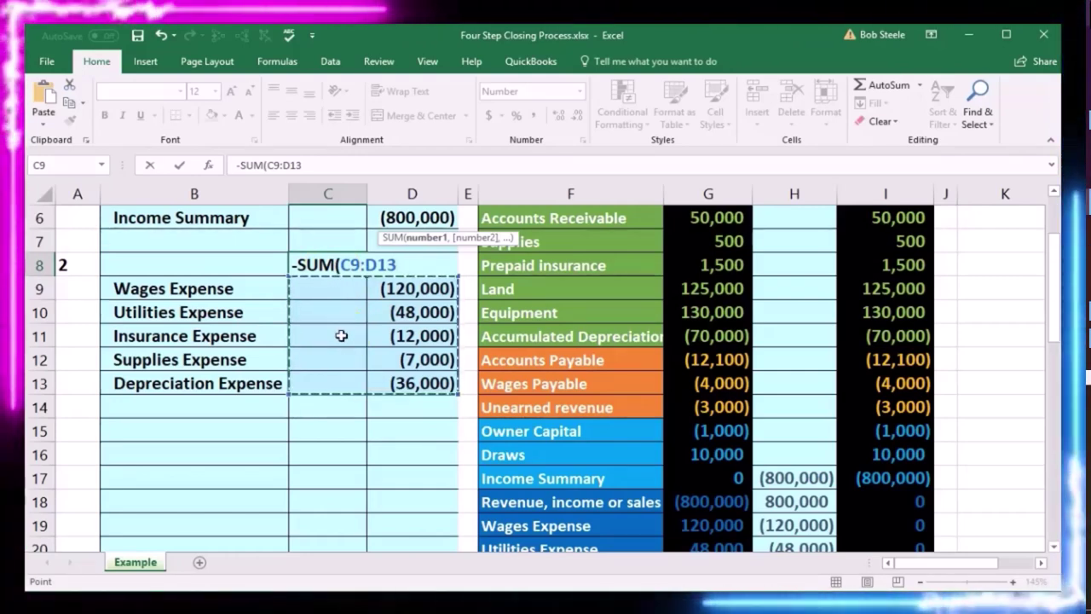
{"action": "key", "text": "Return"}
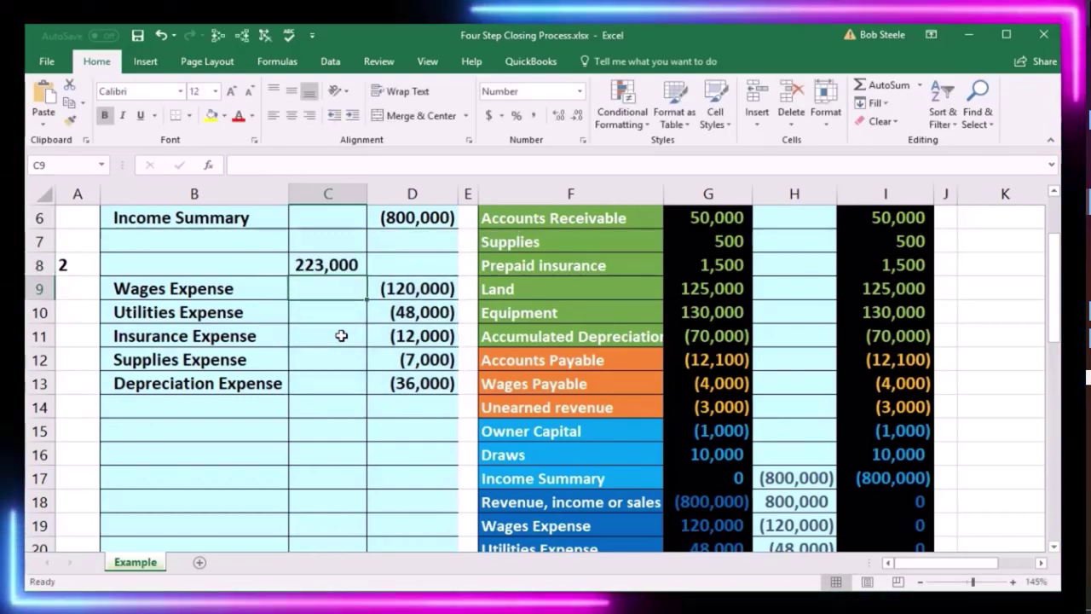
{"action": "left_click_drag", "start_coordinate": [396, 289], "coordinate": [389, 383]}
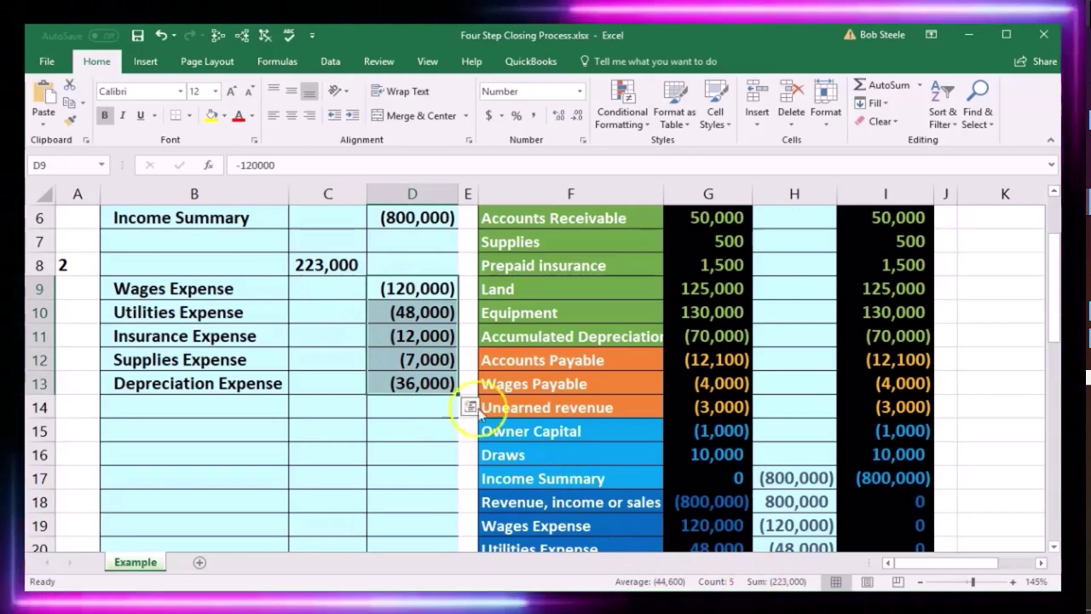
{"action": "left_click", "coordinate": [337, 267]}
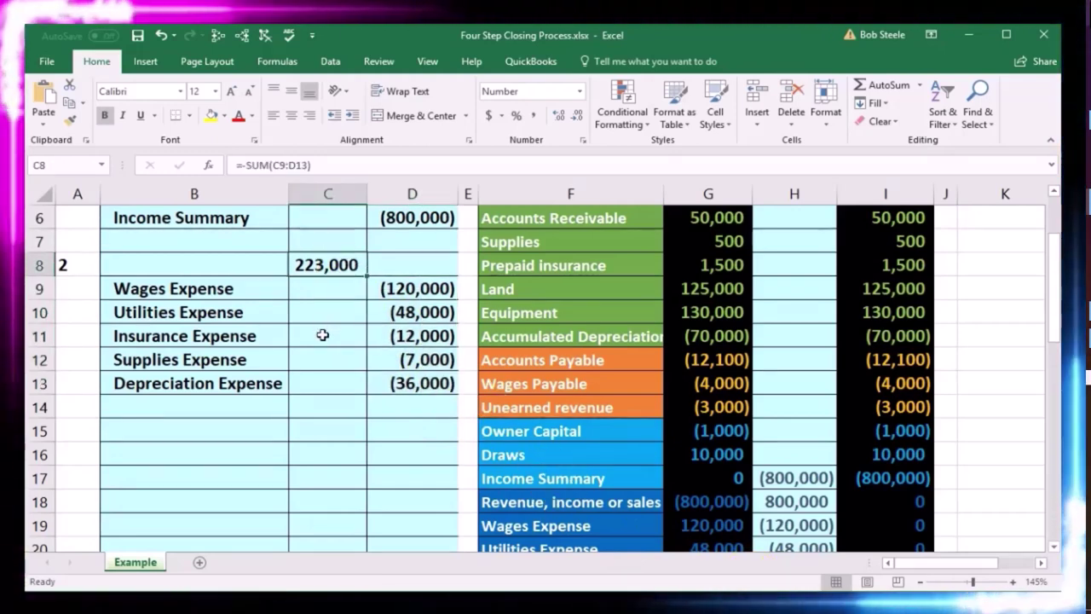
{"action": "left_click_drag", "start_coordinate": [336, 267], "coordinate": [407, 384]}
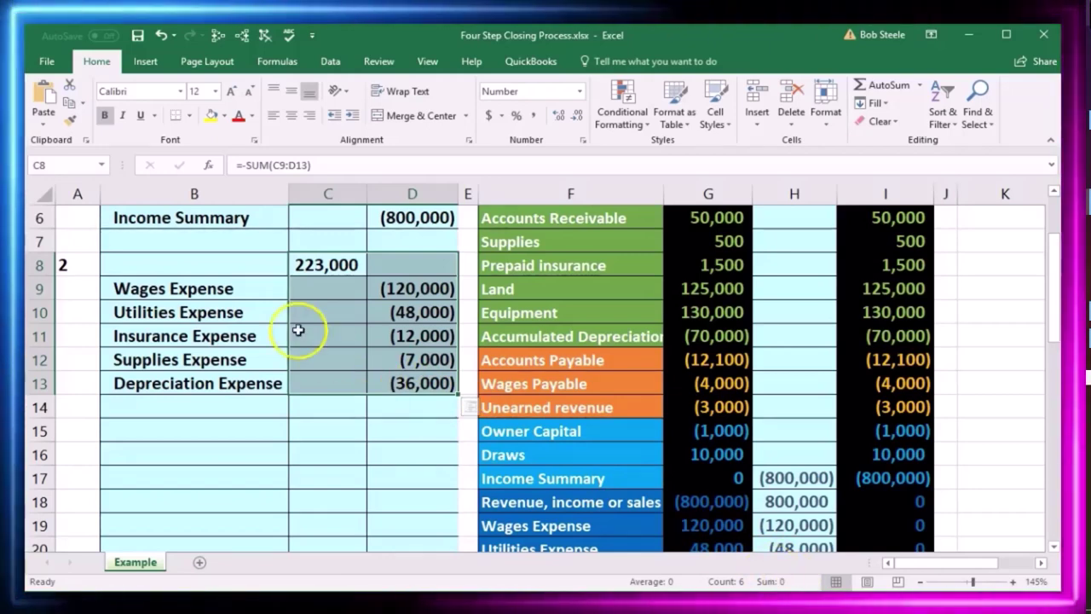
Copy the Income Summary account name from F17 into journal cell B8 as values only
{"action": "left_click", "coordinate": [245, 268]}
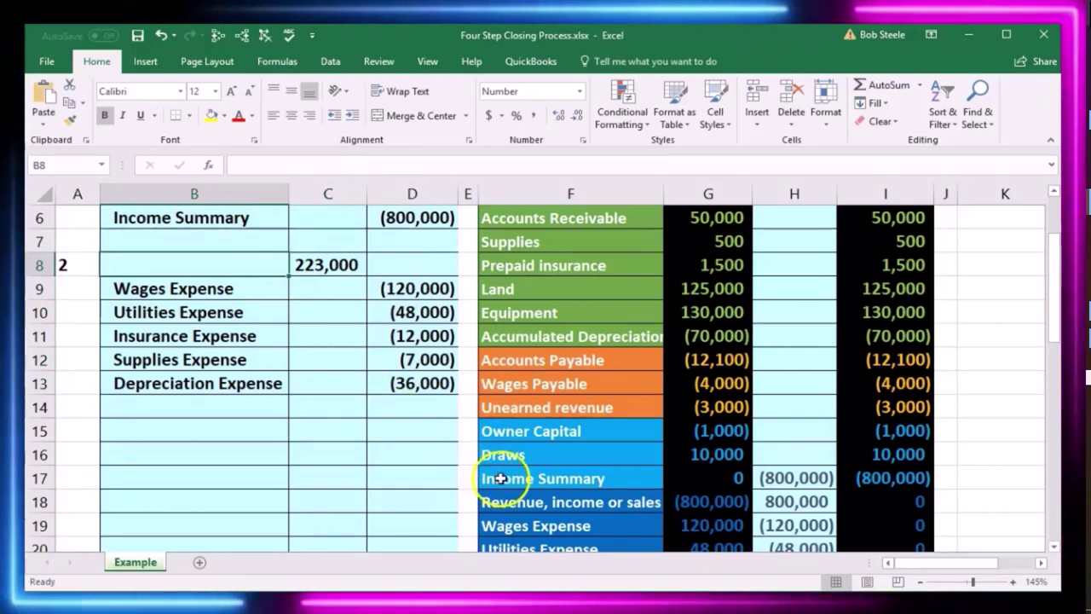
{"action": "left_click", "coordinate": [501, 478]}
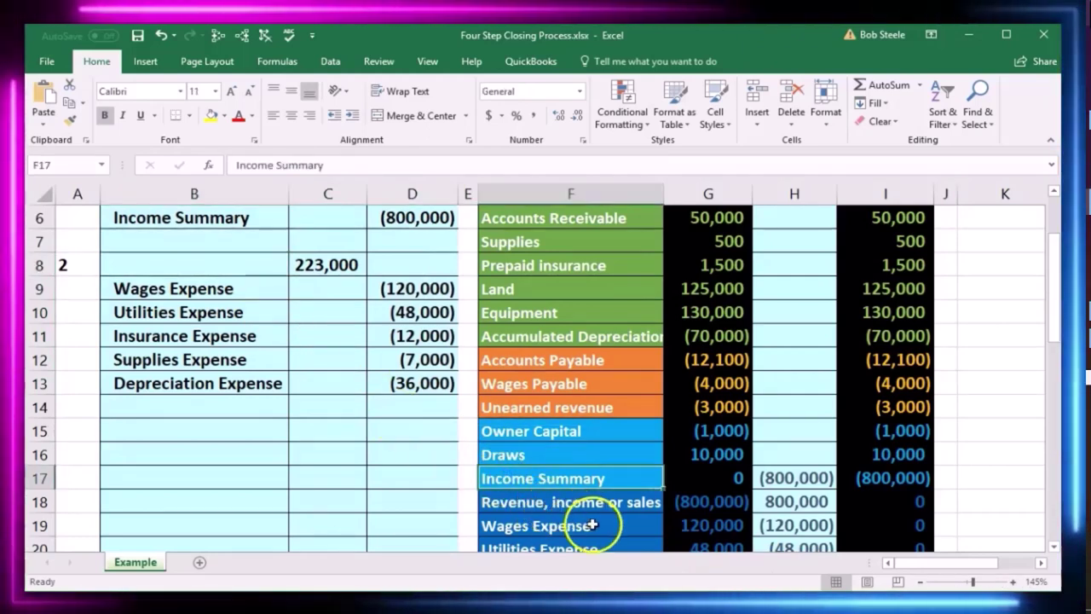
{"action": "right_click", "coordinate": [617, 477]}
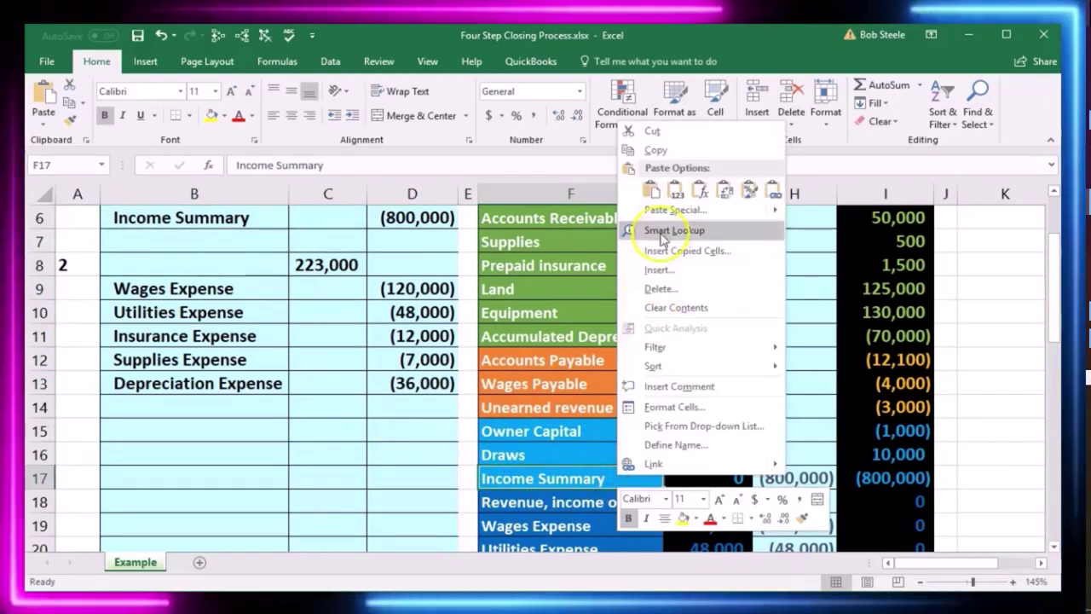
{"action": "left_click", "coordinate": [659, 150]}
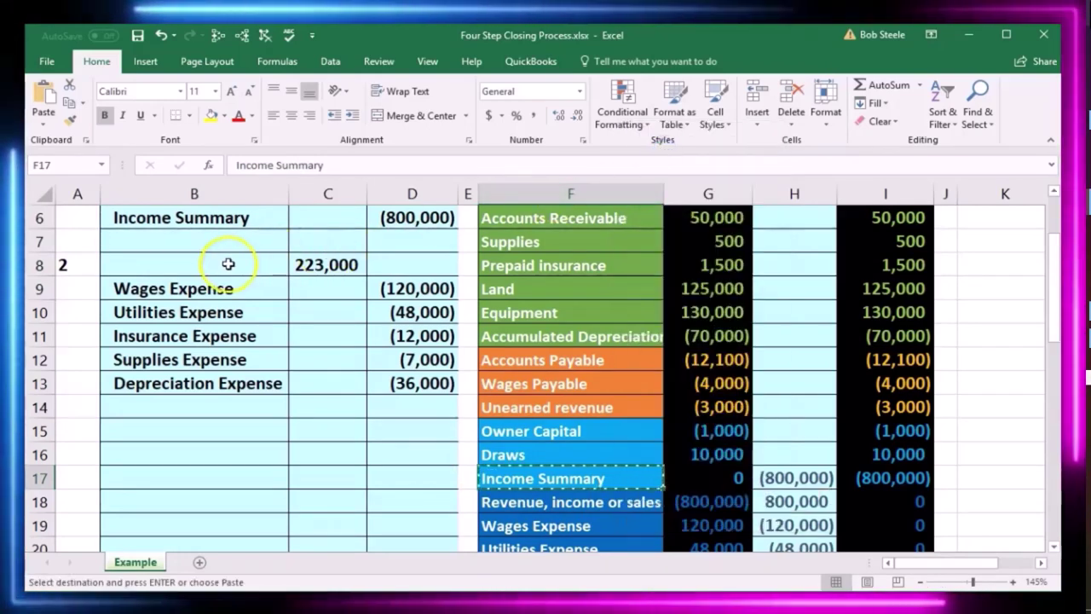
{"action": "left_click", "coordinate": [228, 264]}
{"action": "right_click", "coordinate": [228, 264]}
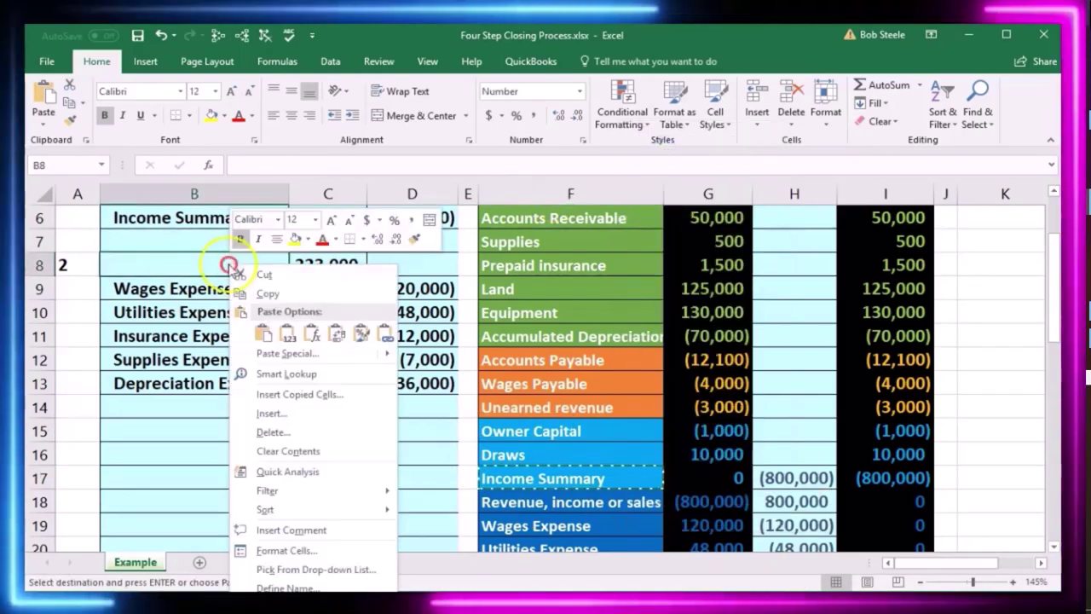
{"action": "left_click", "coordinate": [290, 335]}
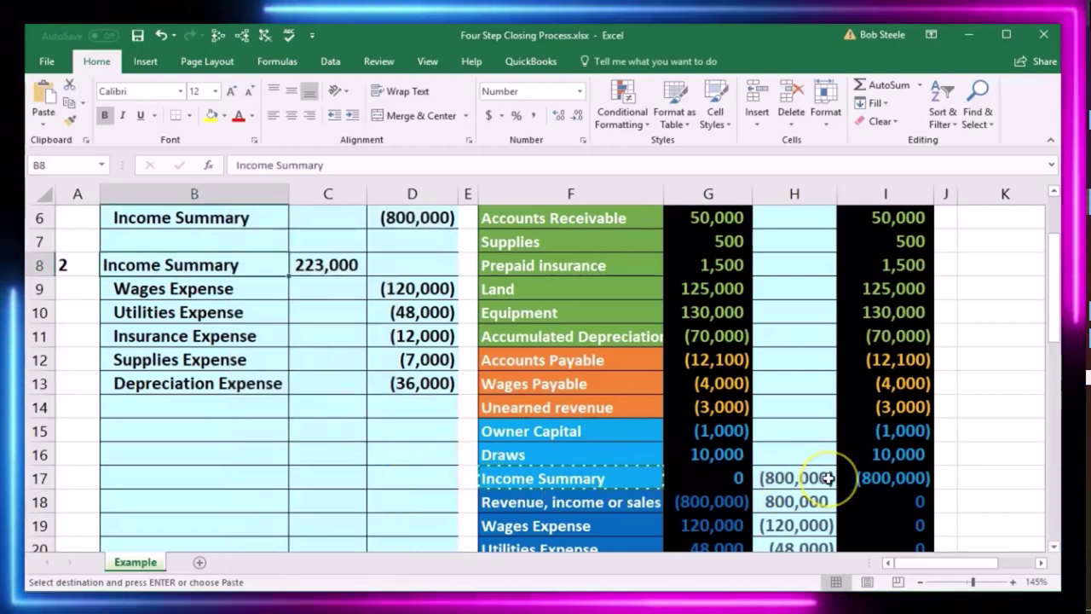
Add the step 2 debit to the Income Summary posting in H17, making the formula =D6+C8
{"action": "scroll", "coordinate": [824, 477], "scroll_direction": "down", "scroll_amount": 1}
{"action": "scroll", "coordinate": [828, 479], "scroll_direction": "up", "scroll_amount": 1}
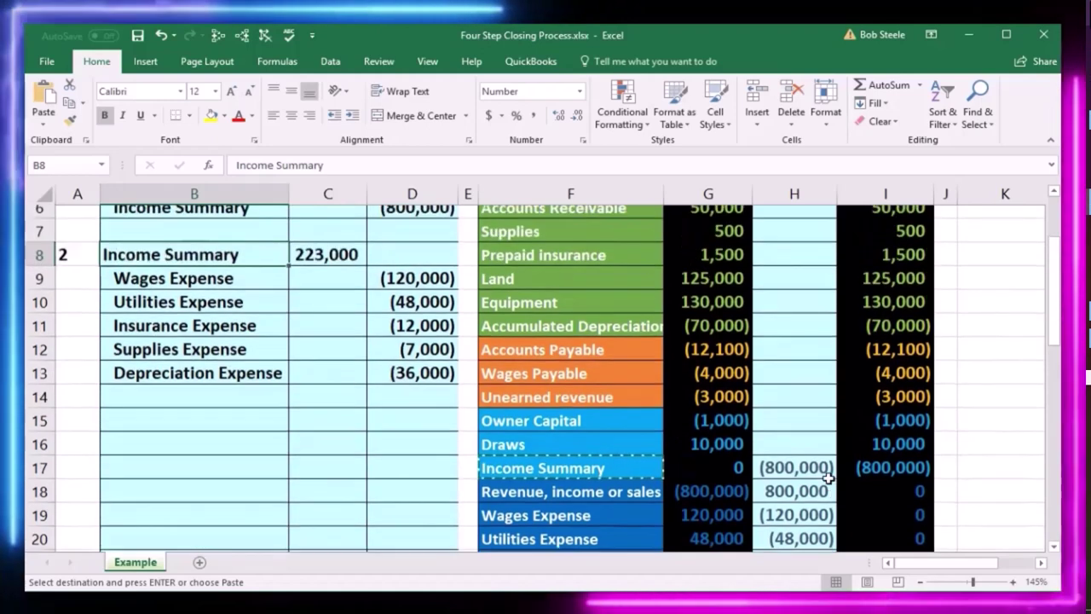
{"action": "left_click", "coordinate": [820, 478]}
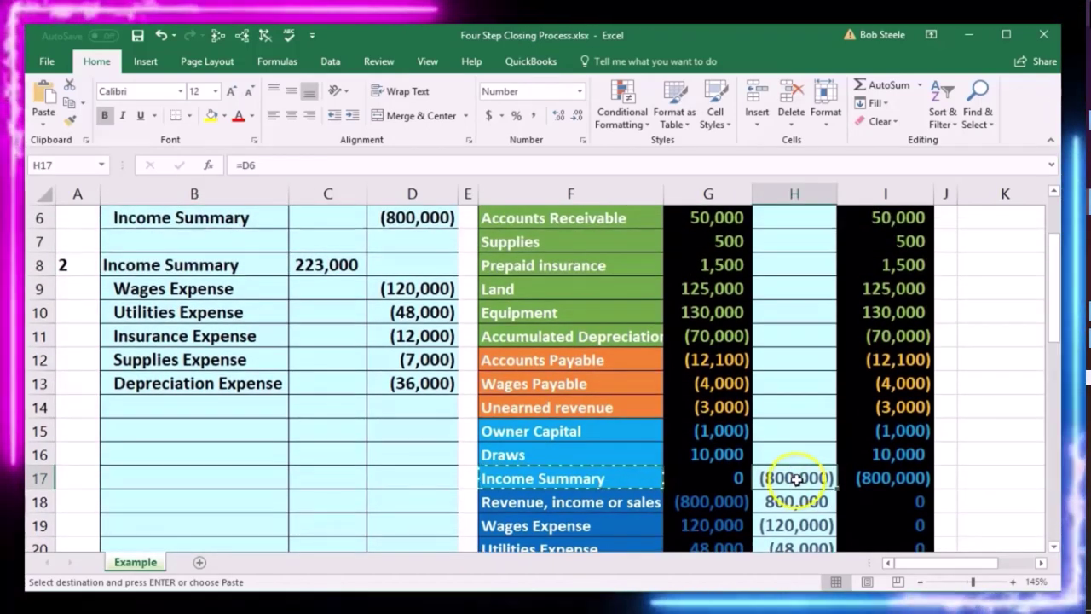
{"action": "double_click", "coordinate": [799, 479]}
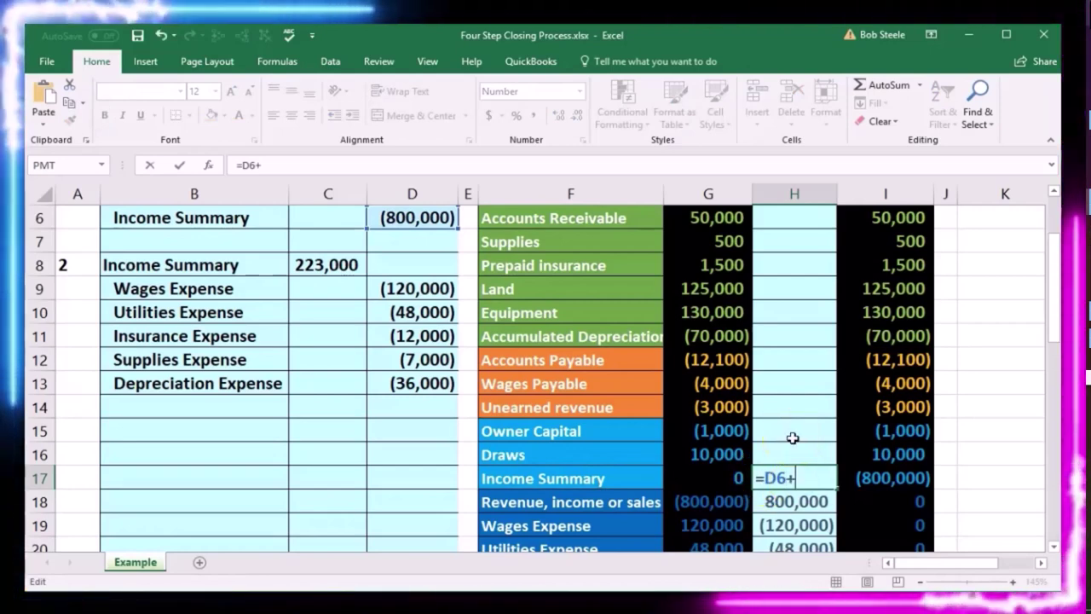
{"action": "type", "text": "+"}
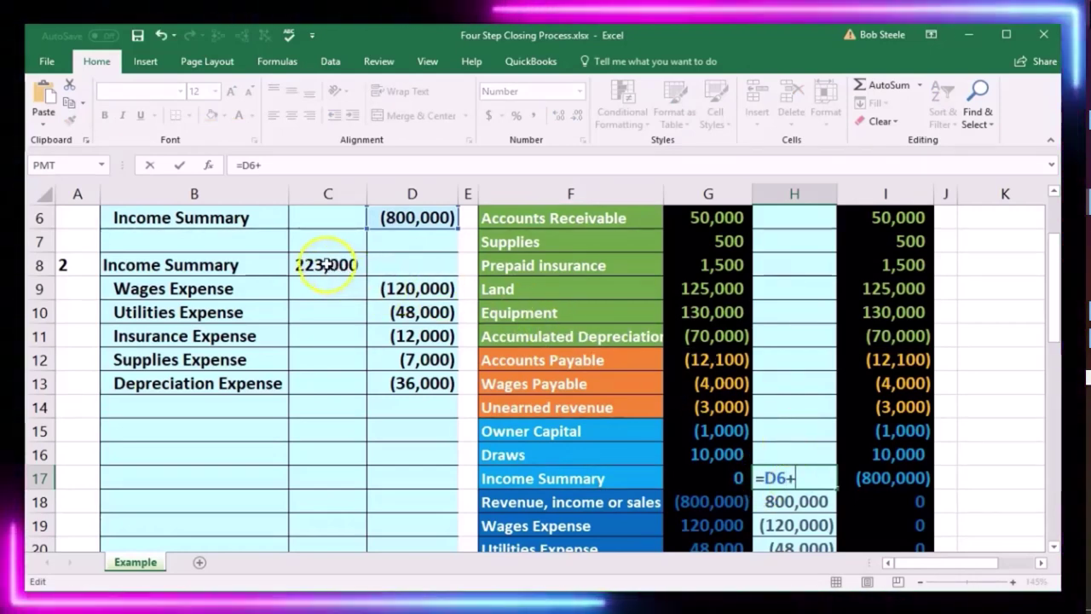
{"action": "left_click", "coordinate": [330, 265]}
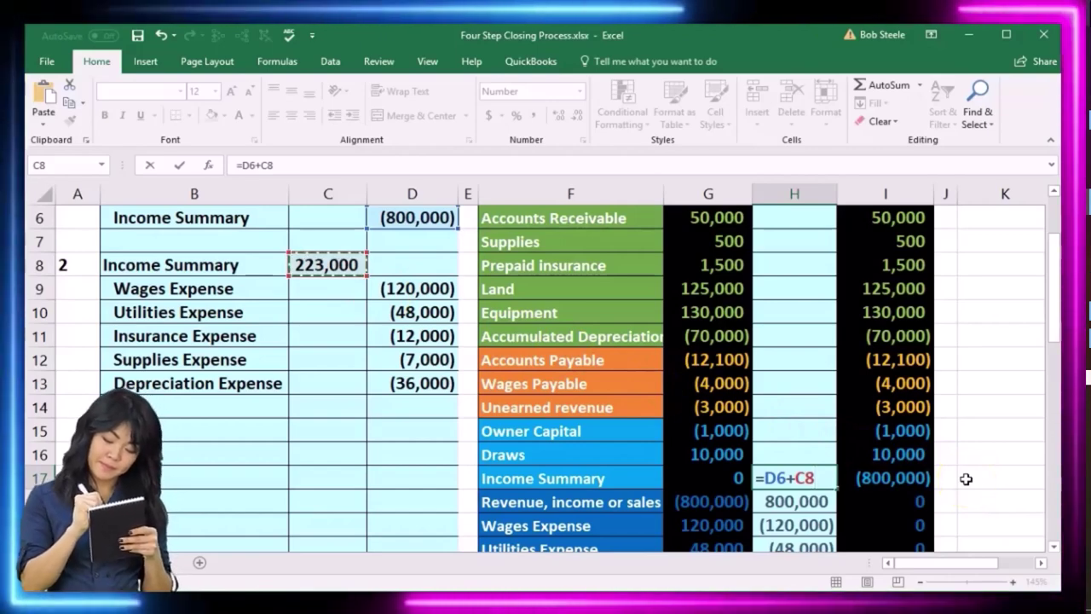
{"action": "key", "text": "Return"}
Examine the Income Summary row F17:I17 and compare its ending balance with the net income figure and the expense closing entries
{"action": "scroll", "coordinate": [966, 479], "scroll_direction": "down", "scroll_amount": 1}
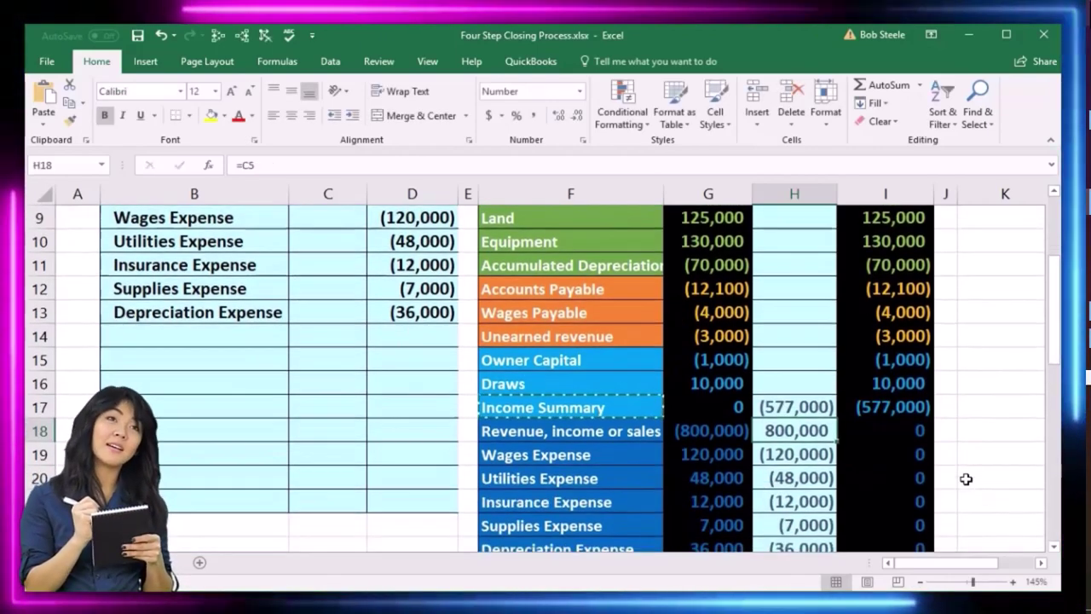
{"action": "left_click", "coordinate": [921, 408]}
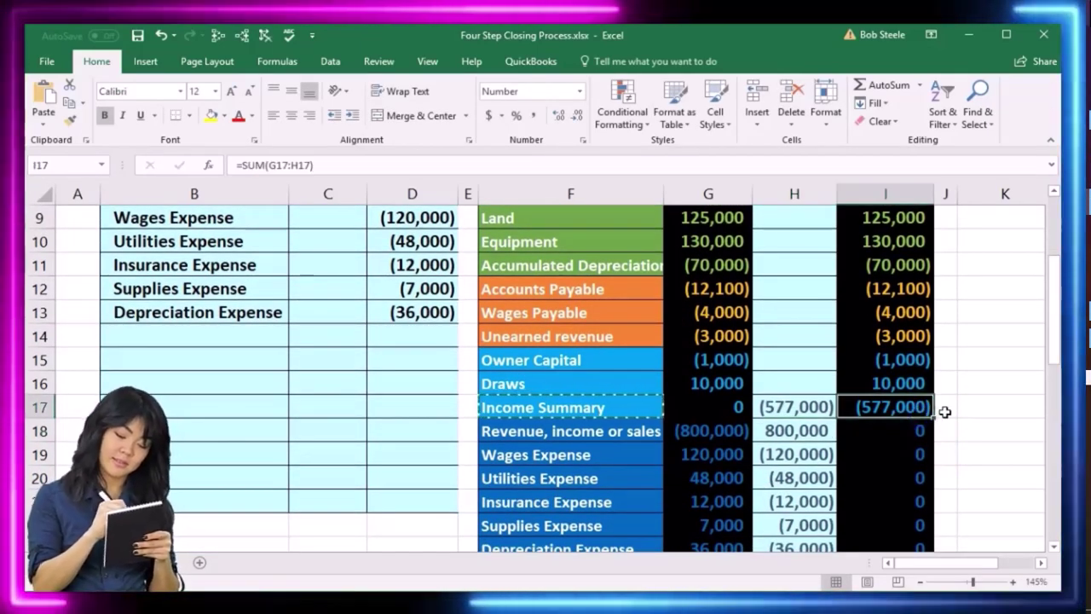
{"action": "left_click", "coordinate": [948, 409]}
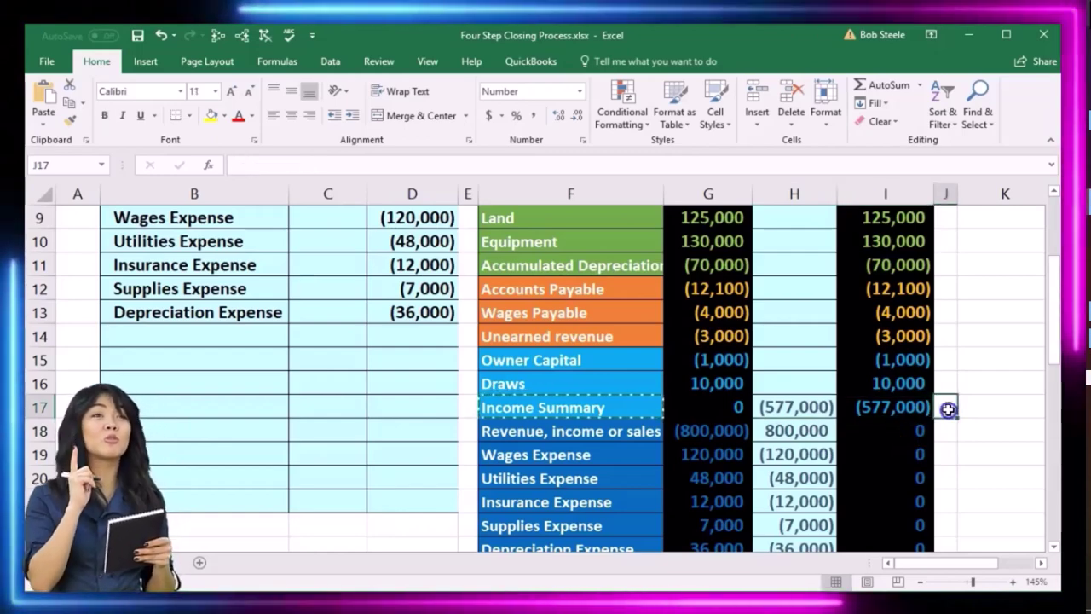
{"action": "scroll", "coordinate": [948, 408], "scroll_direction": "down", "scroll_amount": 1}
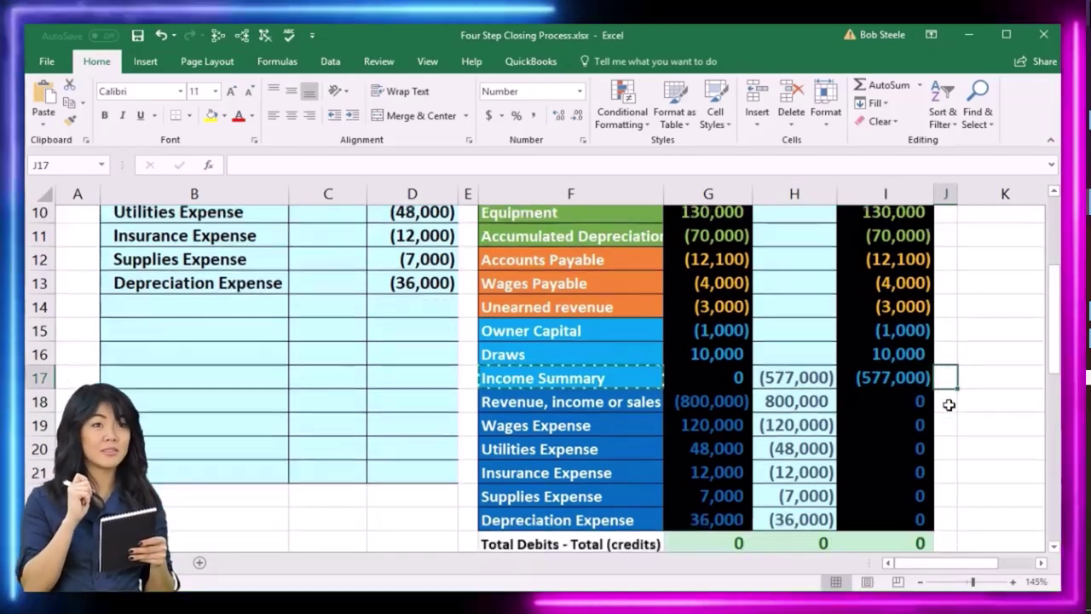
{"action": "left_click", "coordinate": [716, 524]}
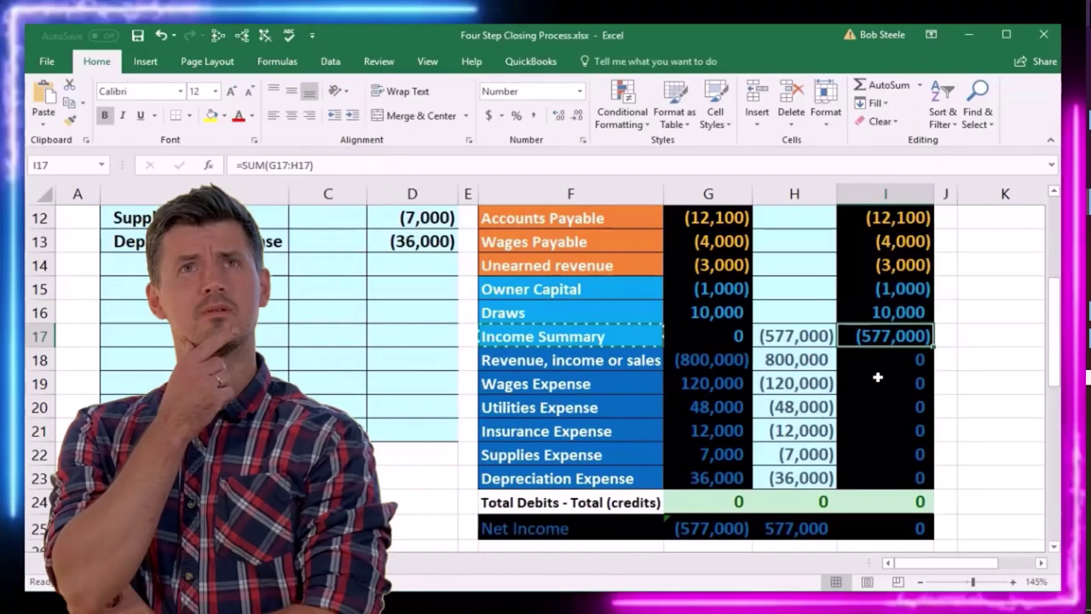
{"action": "left_click", "coordinate": [814, 429]}
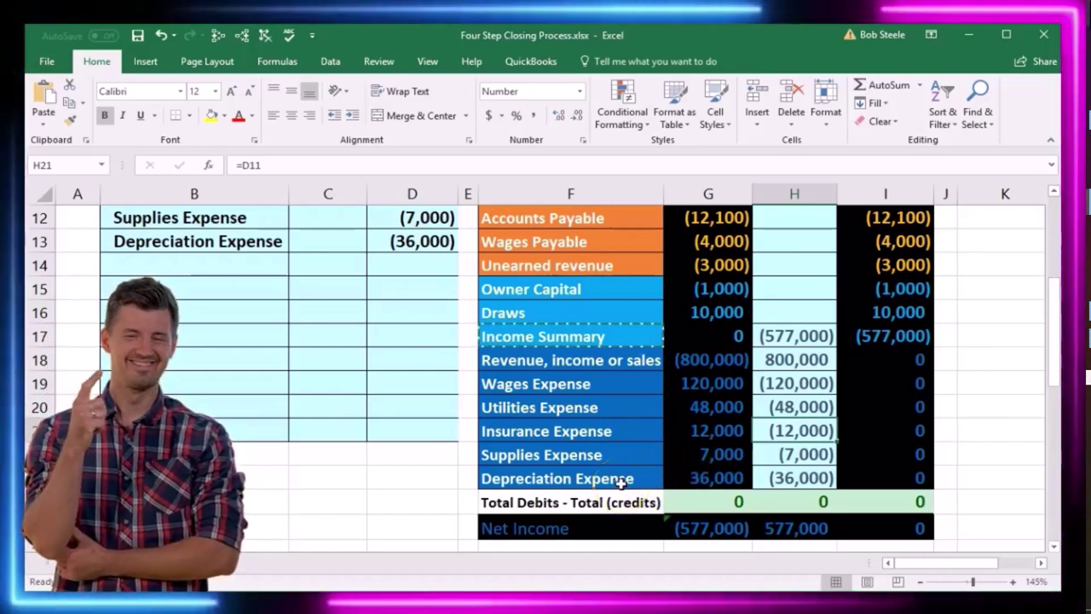
{"action": "left_click", "coordinate": [661, 336]}
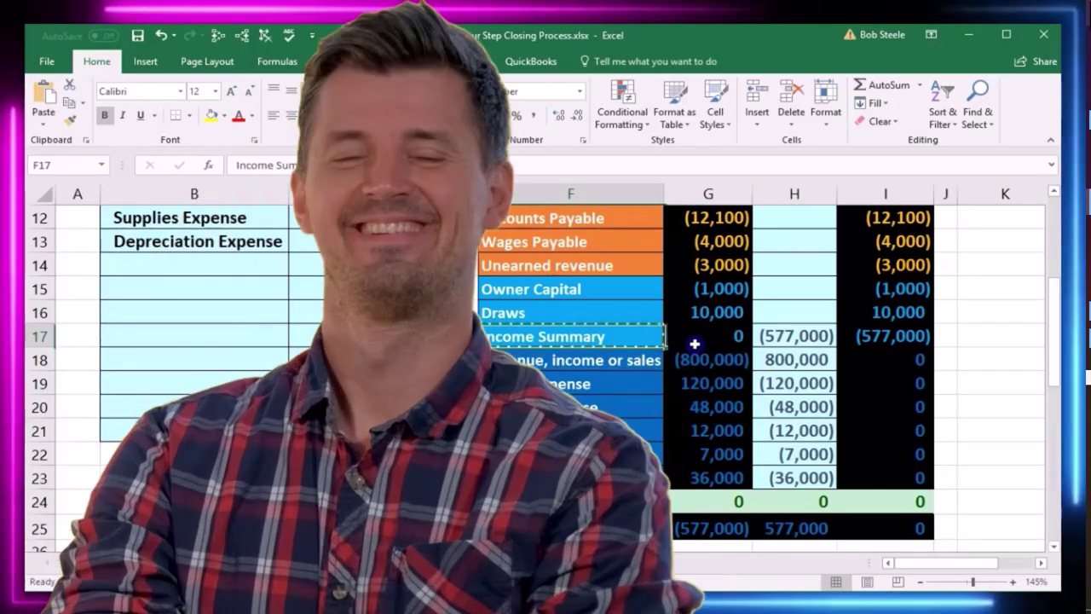
{"action": "key", "text": "shift+Right"}
{"action": "key", "text": "shift+Right"}
{"action": "key", "text": "shift+Right"}
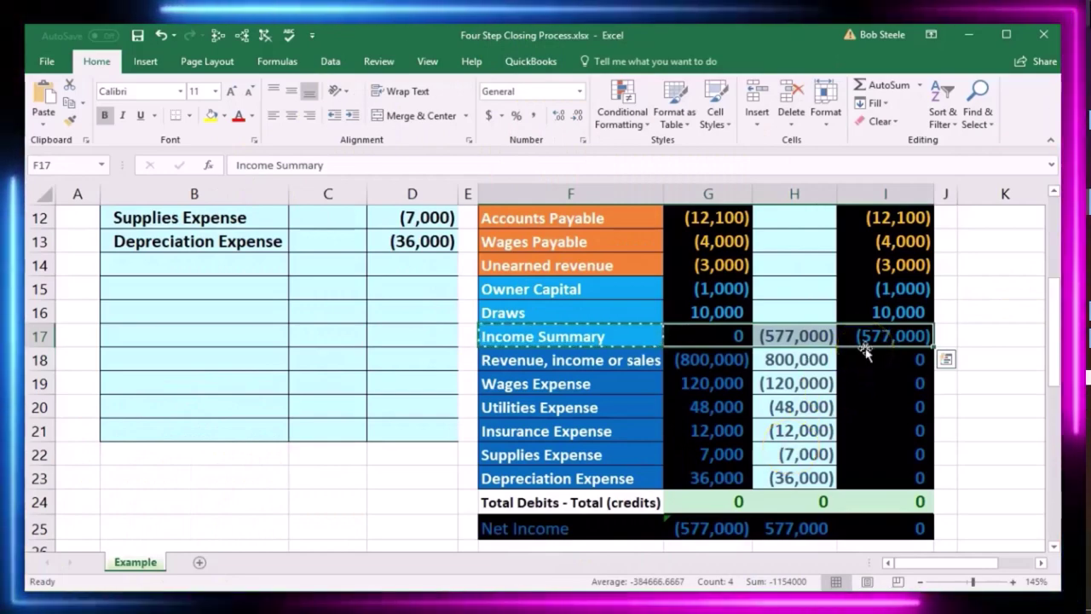
{"action": "left_click", "coordinate": [801, 292]}
{"action": "scroll", "coordinate": [268, 407], "scroll_direction": "up", "scroll_amount": 2}
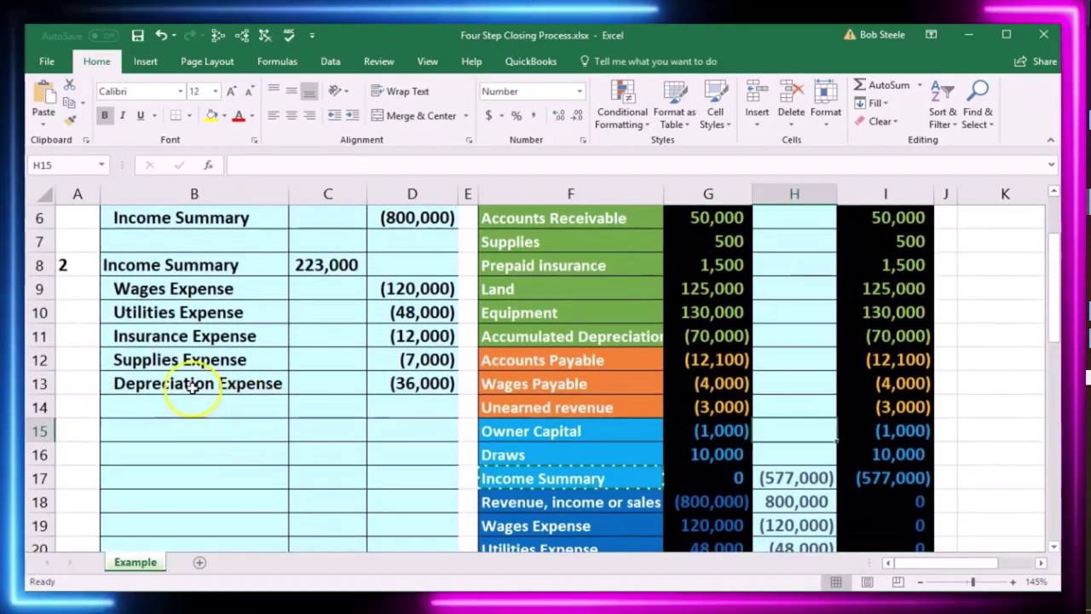
Label the third closing entry by entering 3 in journal cell A15
{"action": "left_click", "coordinate": [82, 432]}
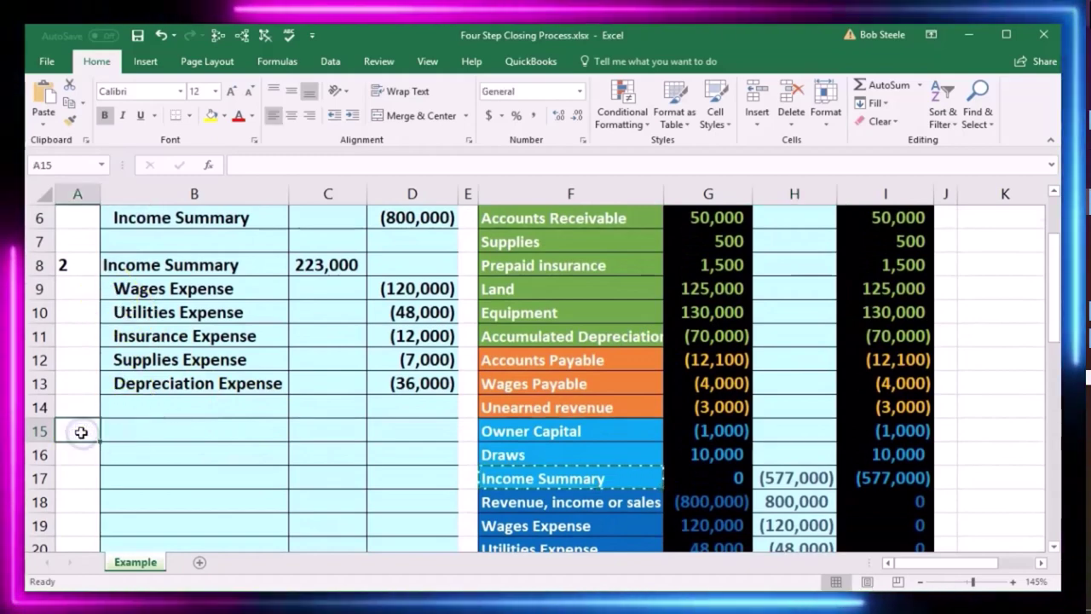
{"action": "type", "text": "3"}
{"action": "key", "text": "Return"}
Copy the Income Summary account name from F17 into journal cell B15 as values only
{"action": "scroll", "coordinate": [760, 491], "scroll_direction": "down", "scroll_amount": 1}
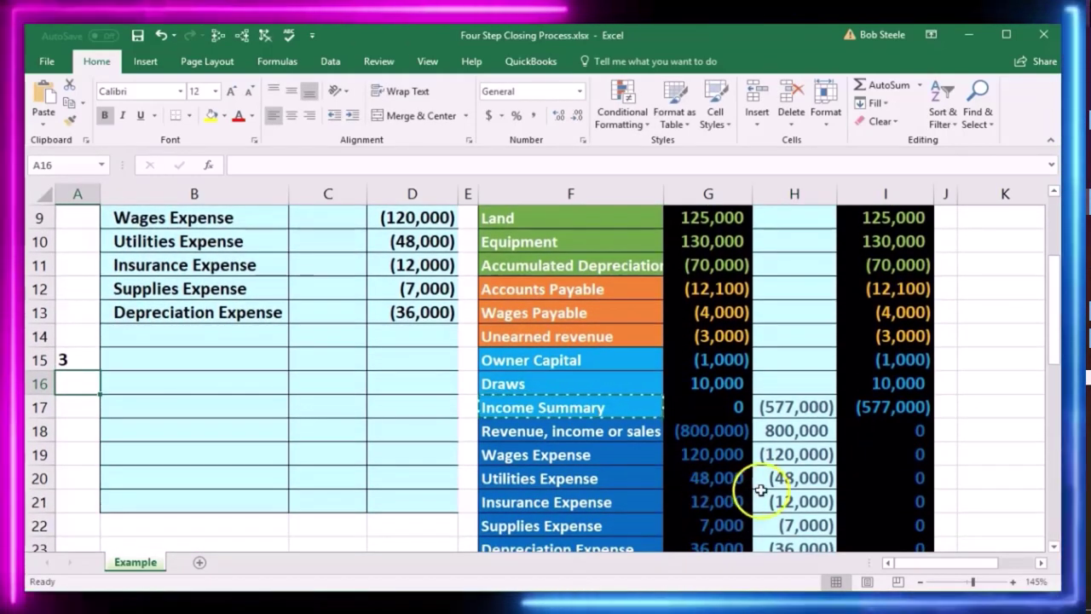
{"action": "left_click", "coordinate": [886, 408]}
{"action": "scroll", "coordinate": [889, 441], "scroll_direction": "down", "scroll_amount": 1}
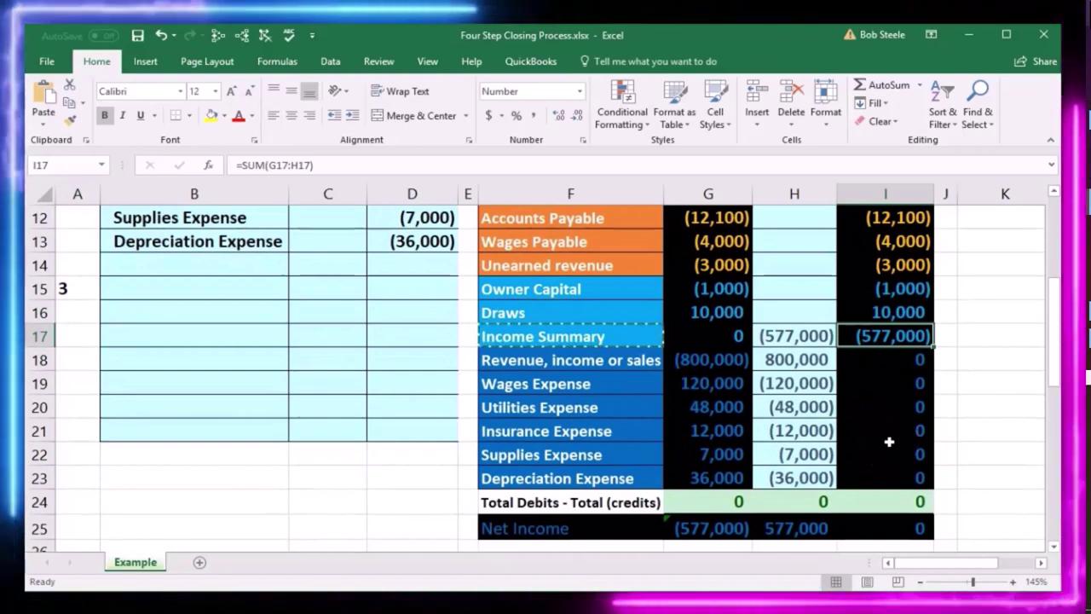
{"action": "left_click", "coordinate": [792, 288]}
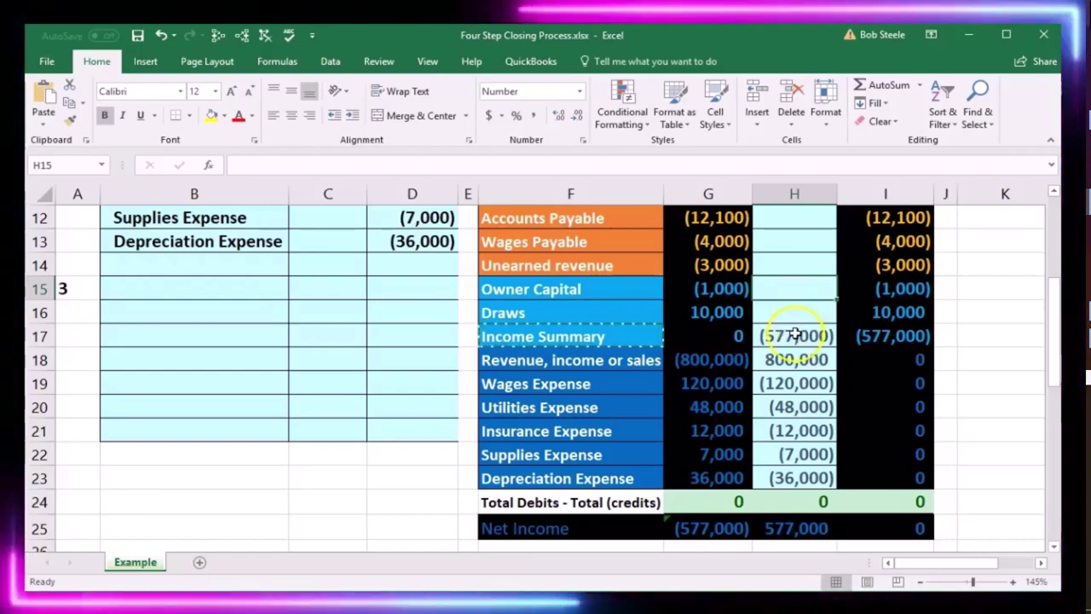
{"action": "left_click", "coordinate": [889, 339]}
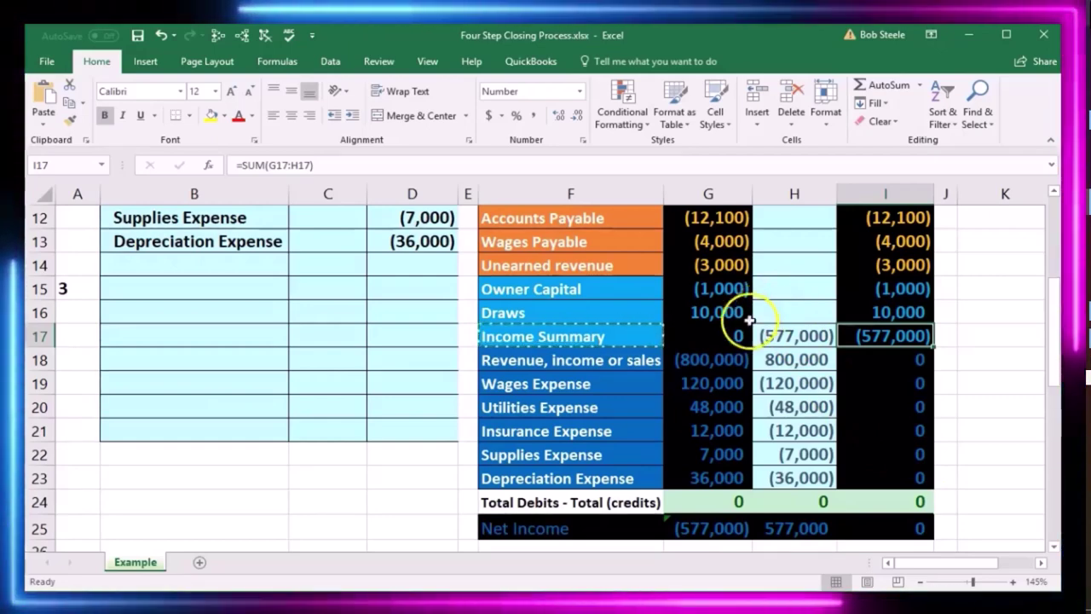
{"action": "left_click", "coordinate": [623, 333]}
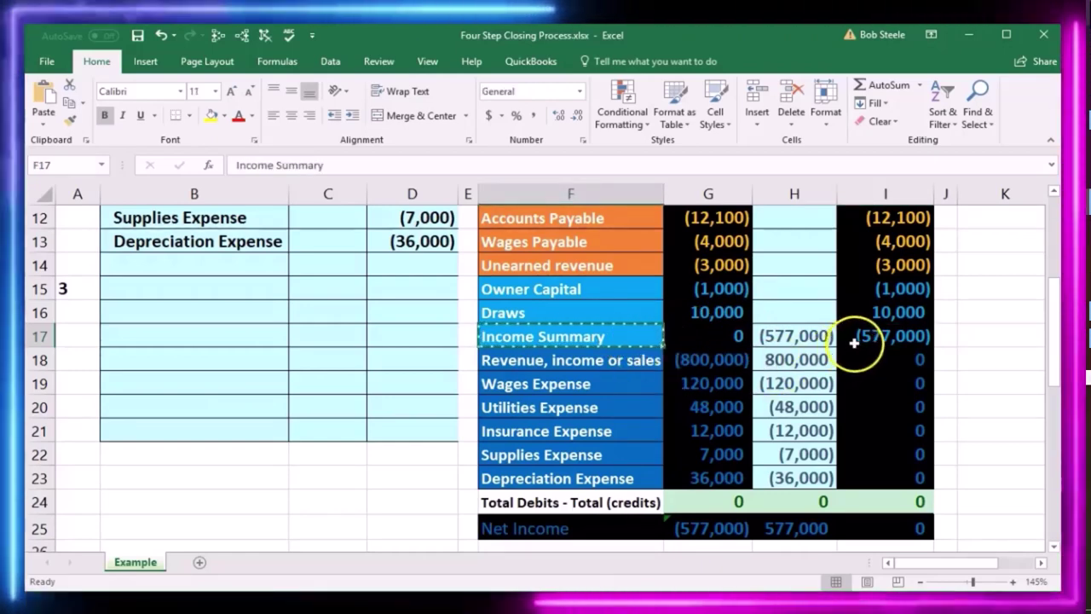
{"action": "right_click", "coordinate": [612, 337]}
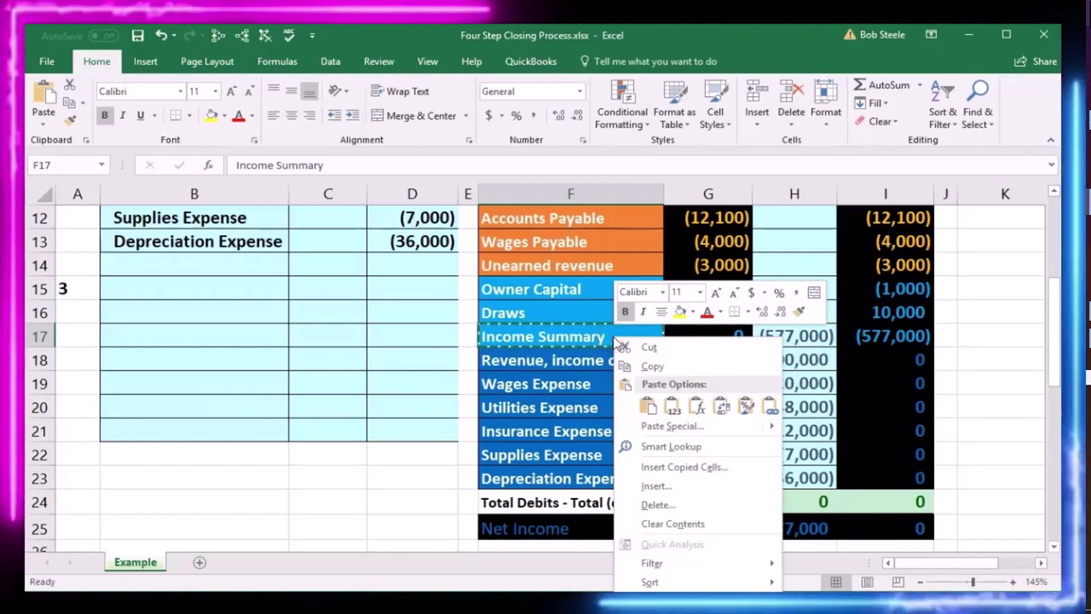
{"action": "left_click", "coordinate": [637, 364]}
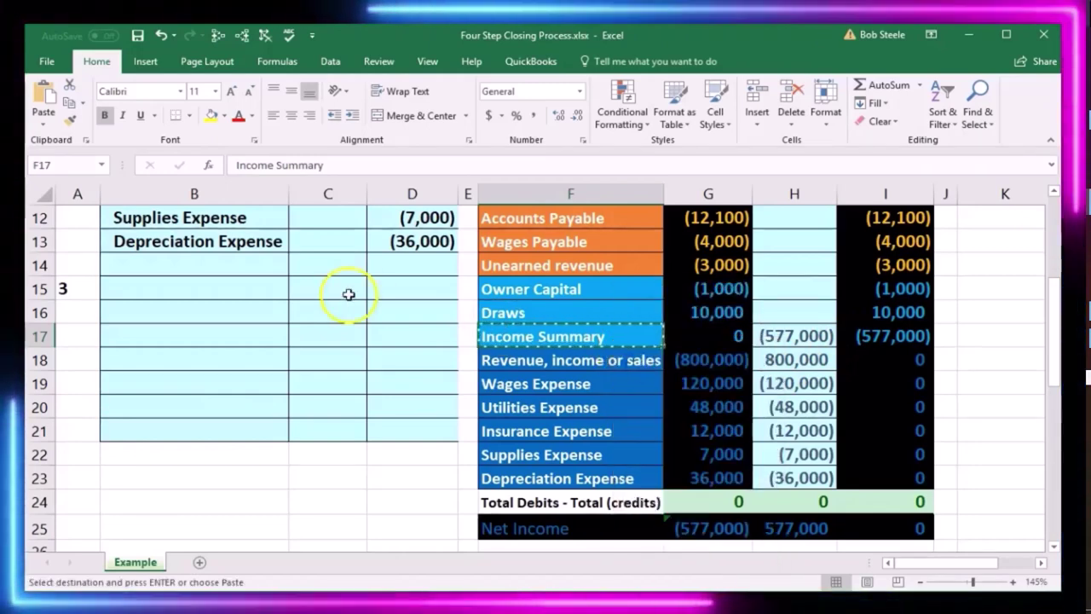
{"action": "left_click", "coordinate": [226, 288]}
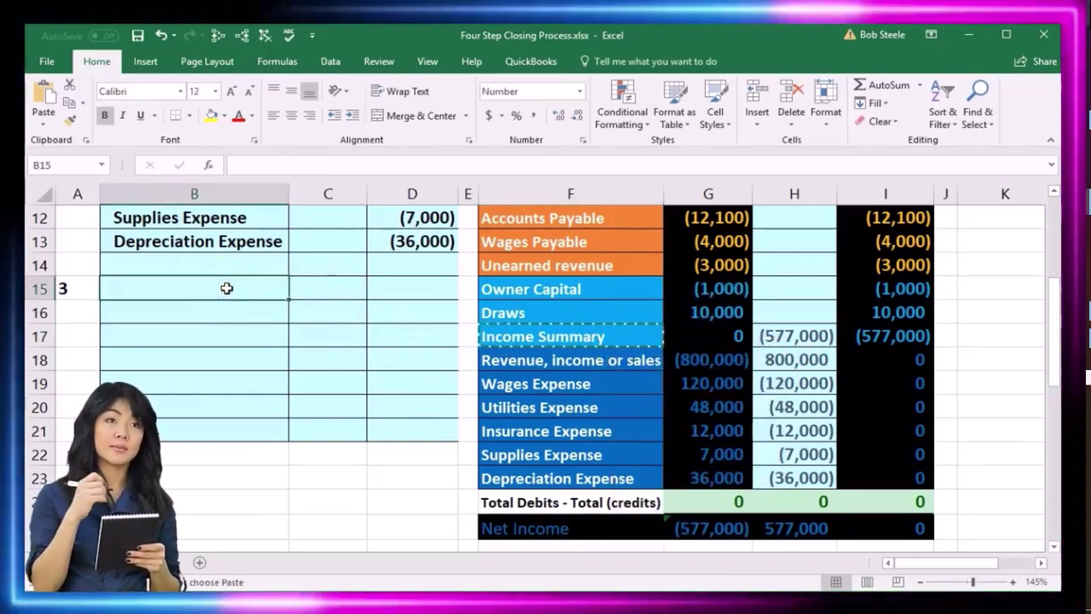
{"action": "right_click", "coordinate": [227, 288]}
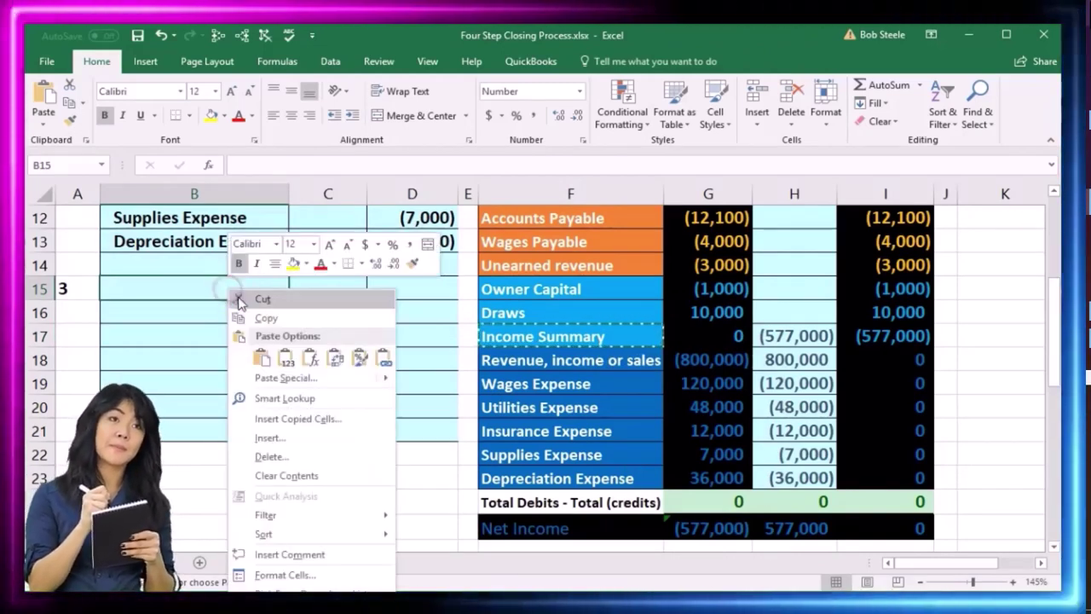
{"action": "left_click", "coordinate": [287, 358]}
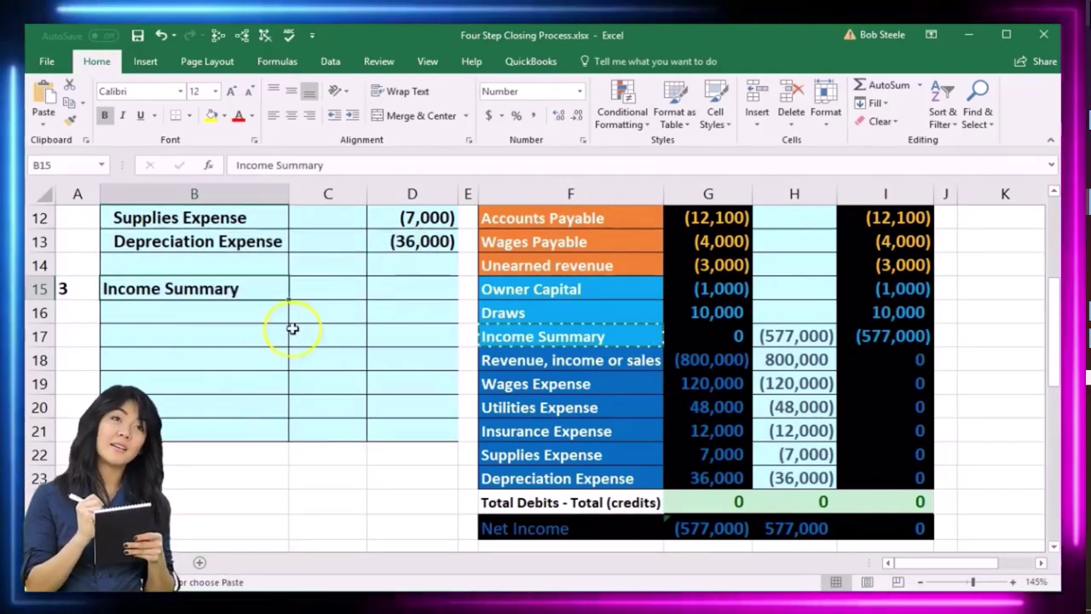
Enter the Income Summary debit of 577,000 in journal cell C15
{"action": "left_click", "coordinate": [317, 283]}
{"action": "type", "text": "5"}
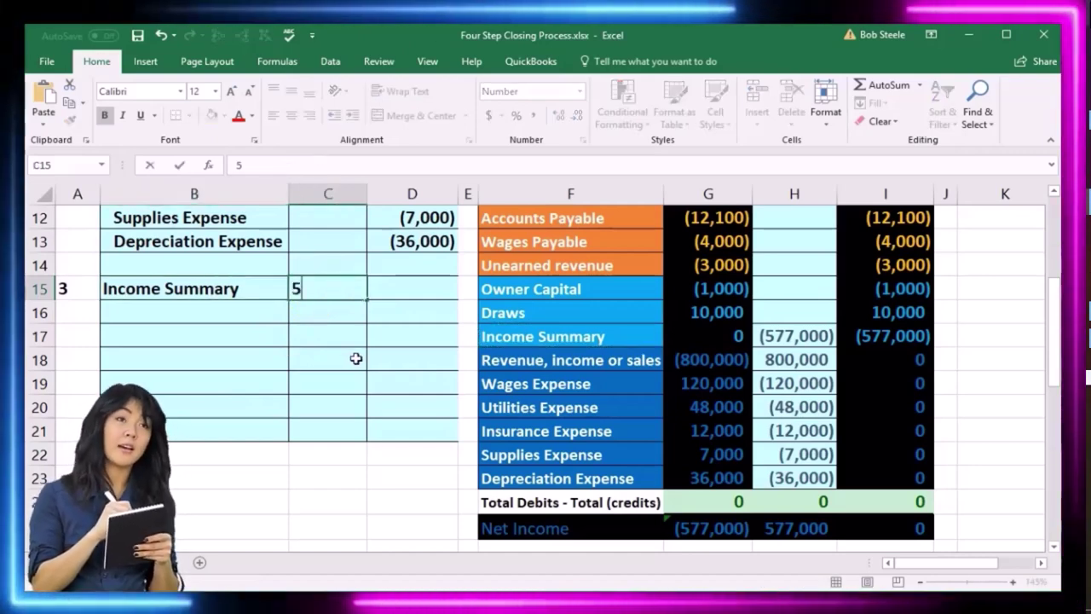
{"action": "type", "text": "77,000"}
{"action": "key", "text": "Return"}
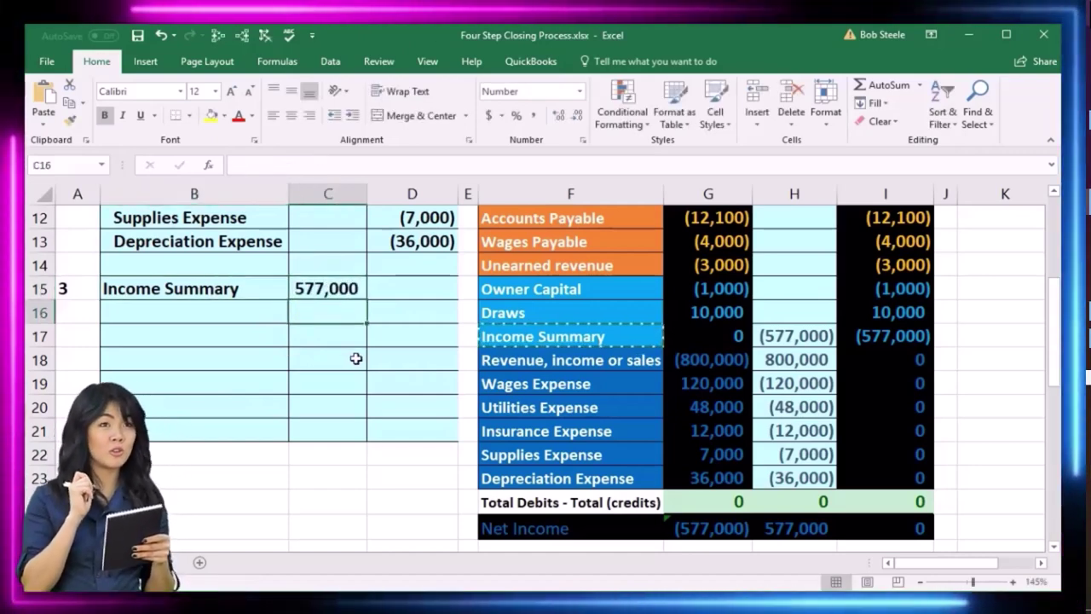
Enter the balancing credit for the third closing entry in D16 as the negative of C15
{"action": "key", "text": "Right"}
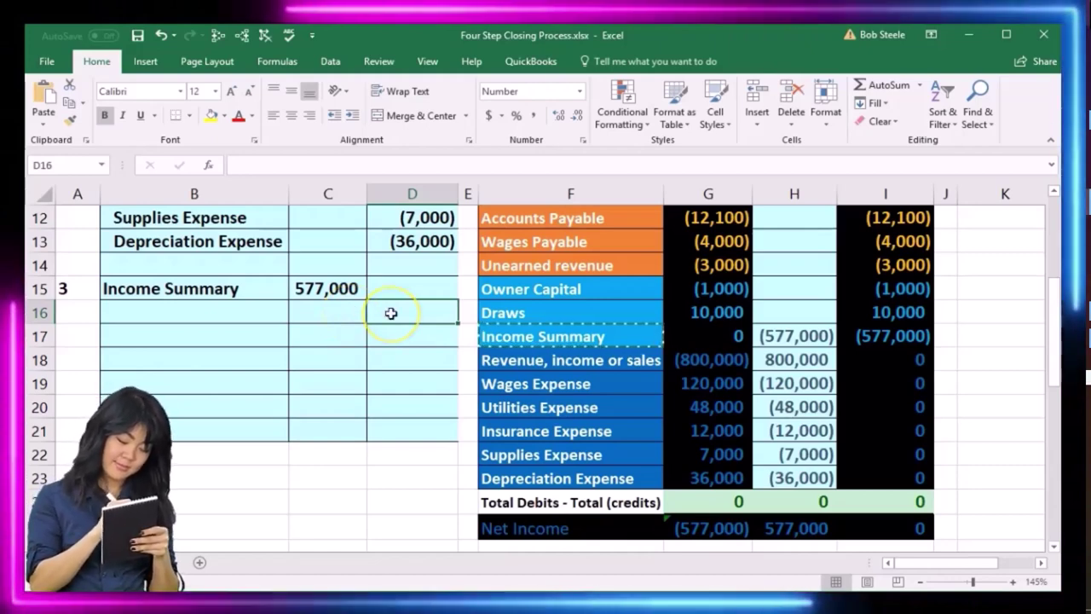
{"action": "type", "text": "-"}
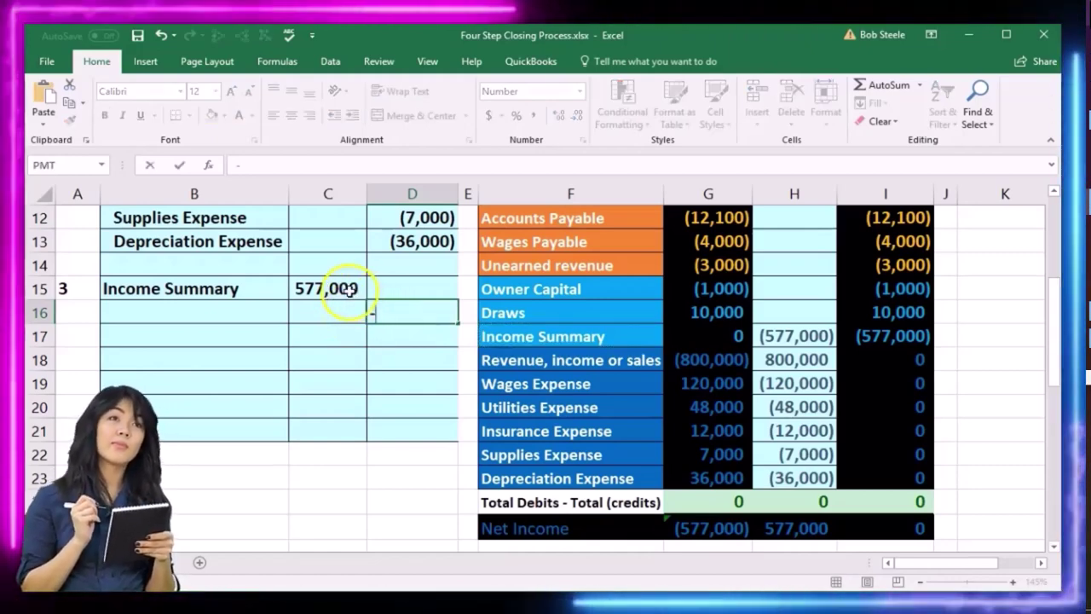
{"action": "left_click", "coordinate": [348, 288]}
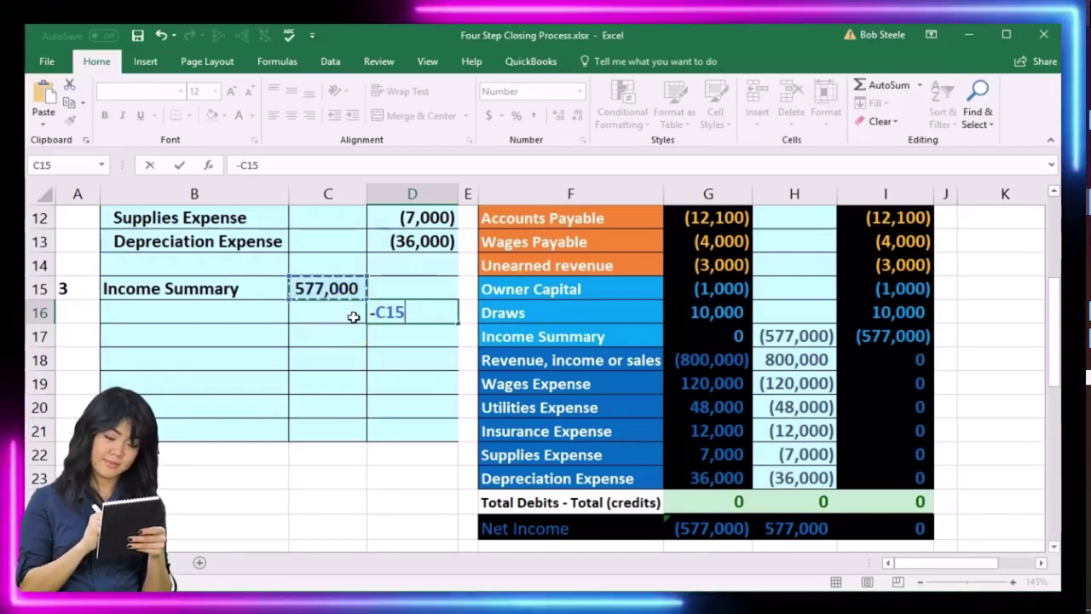
{"action": "key", "text": "Return"}
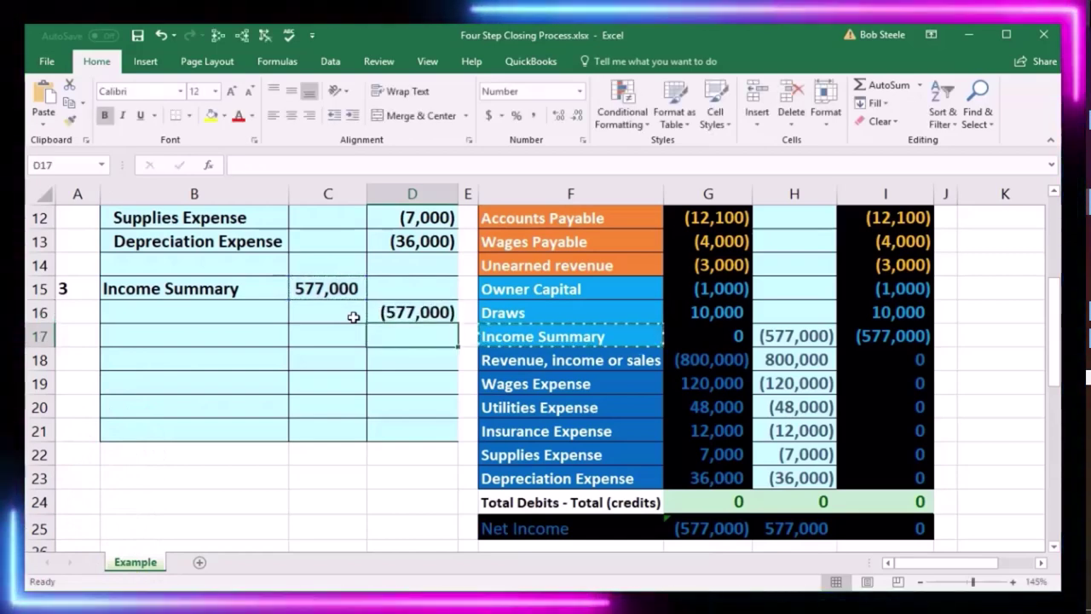
Copy the Owner Capital account name from F15 into journal cell B16 as values only and indent it
{"action": "left_click", "coordinate": [275, 313]}
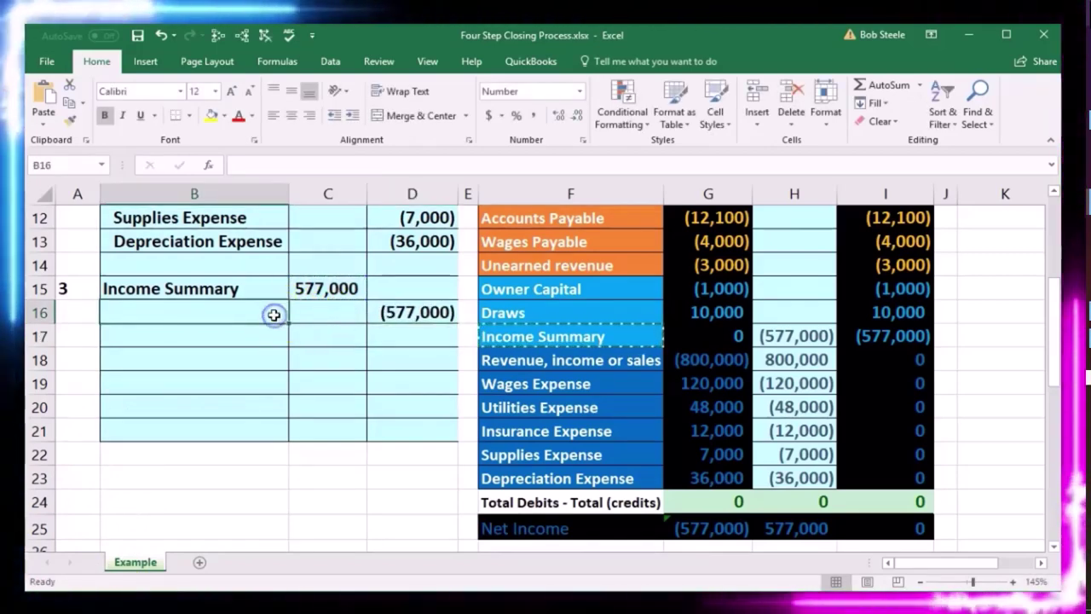
{"action": "left_click", "coordinate": [565, 291]}
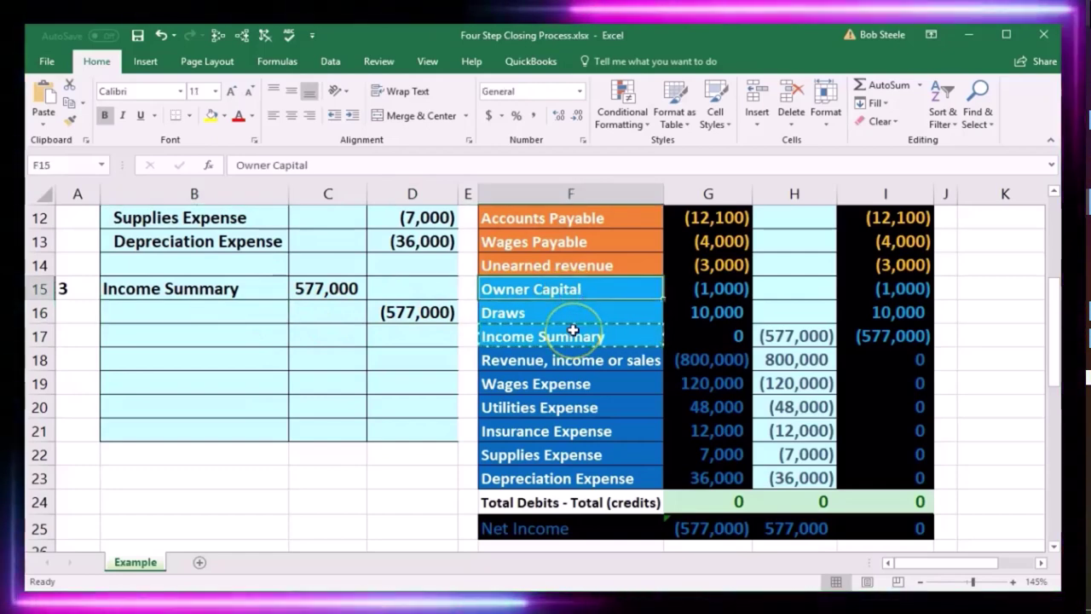
{"action": "right_click", "coordinate": [600, 288]}
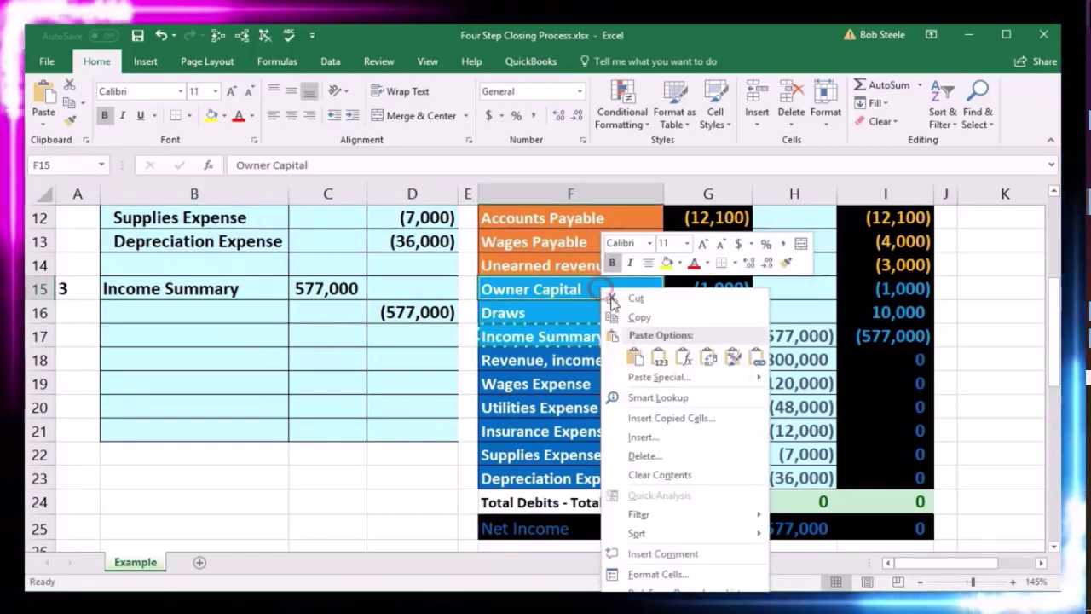
{"action": "left_click", "coordinate": [638, 318]}
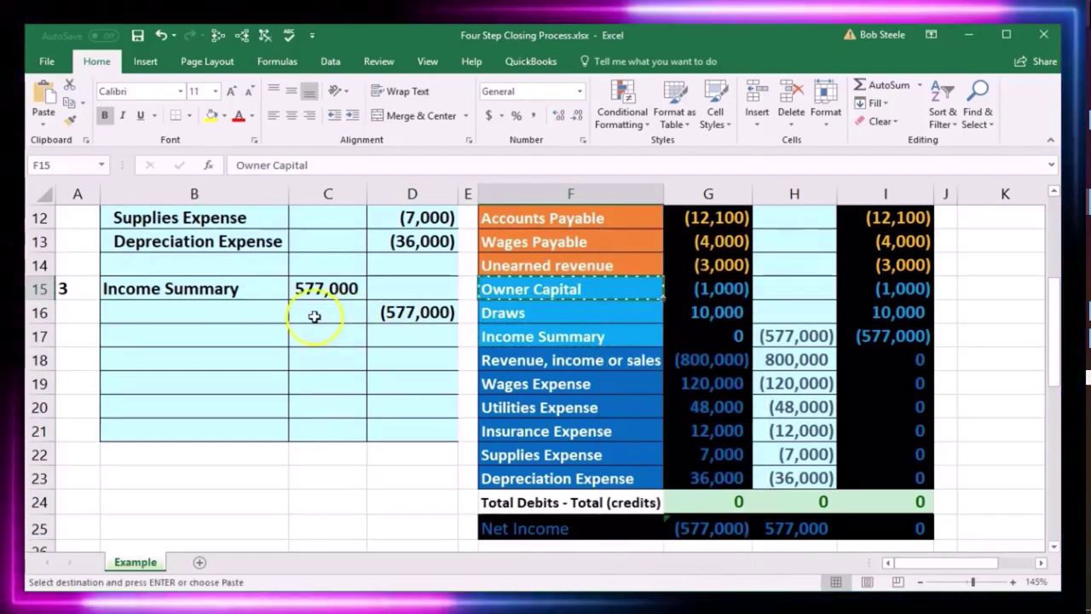
{"action": "left_click", "coordinate": [253, 312]}
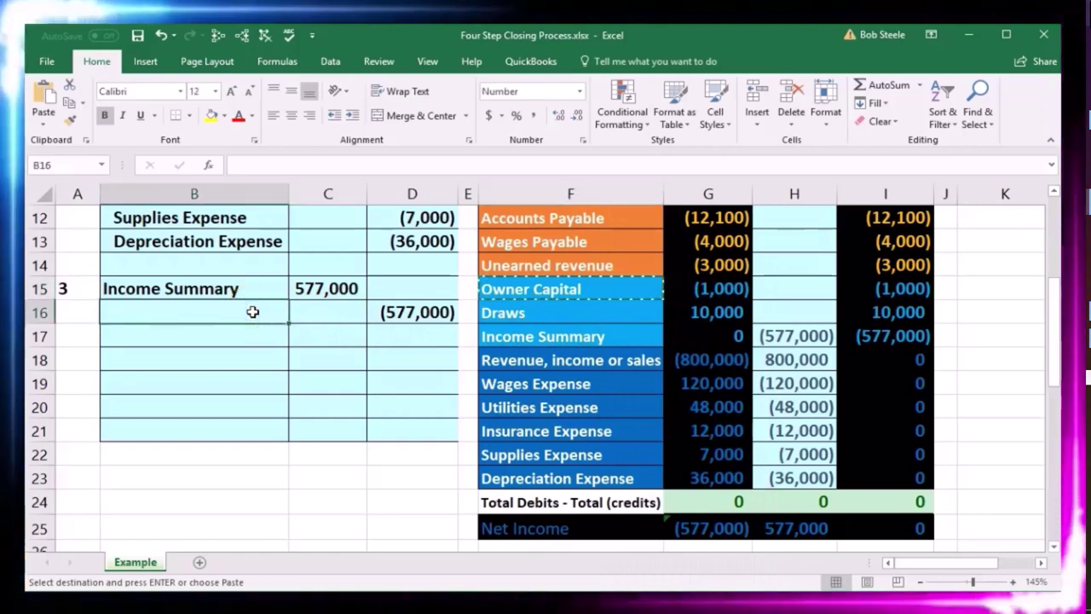
{"action": "right_click", "coordinate": [252, 312]}
{"action": "left_click", "coordinate": [314, 382]}
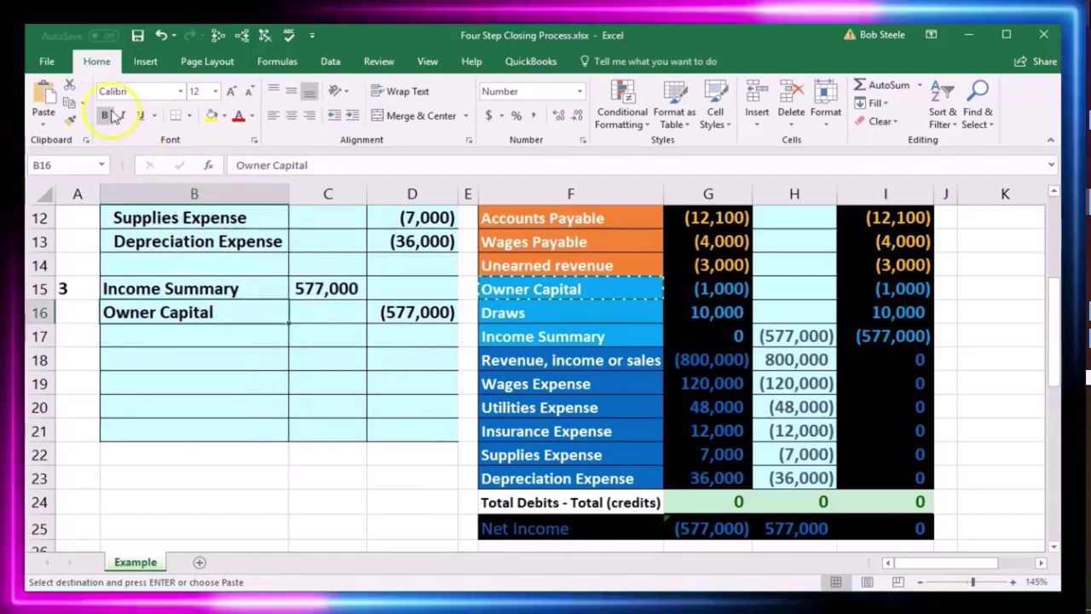
{"action": "left_click", "coordinate": [352, 115]}
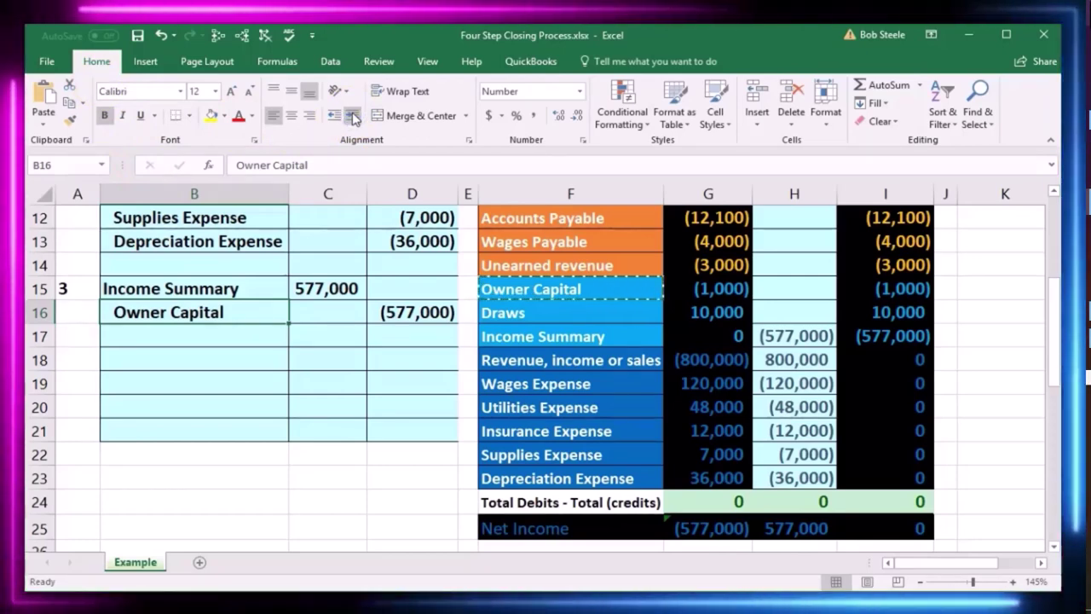
Post the Income Summary debit by extending the formula in H17 to =D6+C8+C15
{"action": "left_click", "coordinate": [527, 339]}
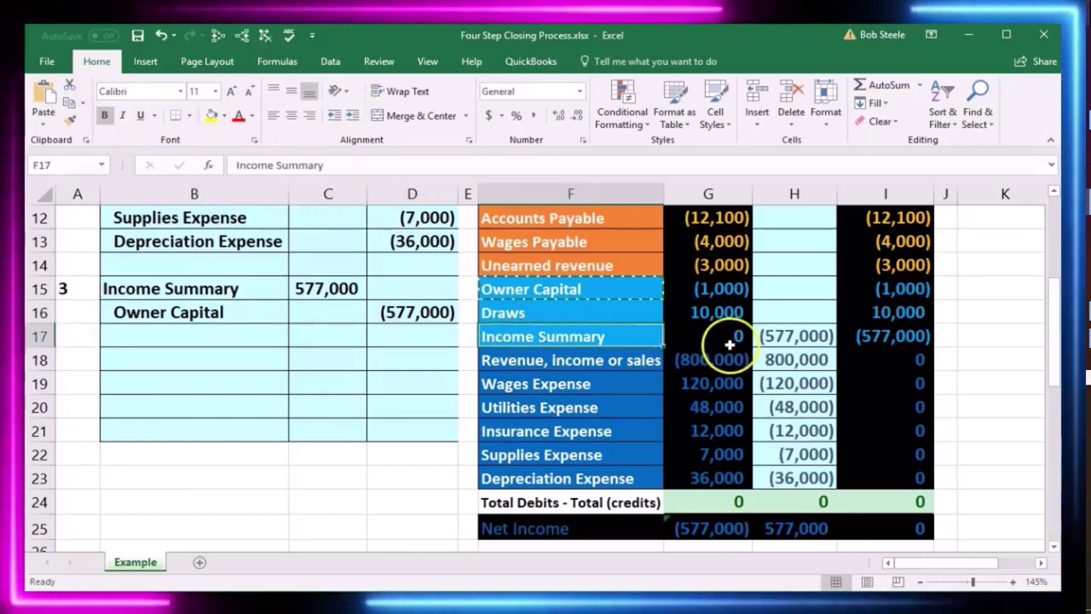
{"action": "left_click", "coordinate": [778, 335]}
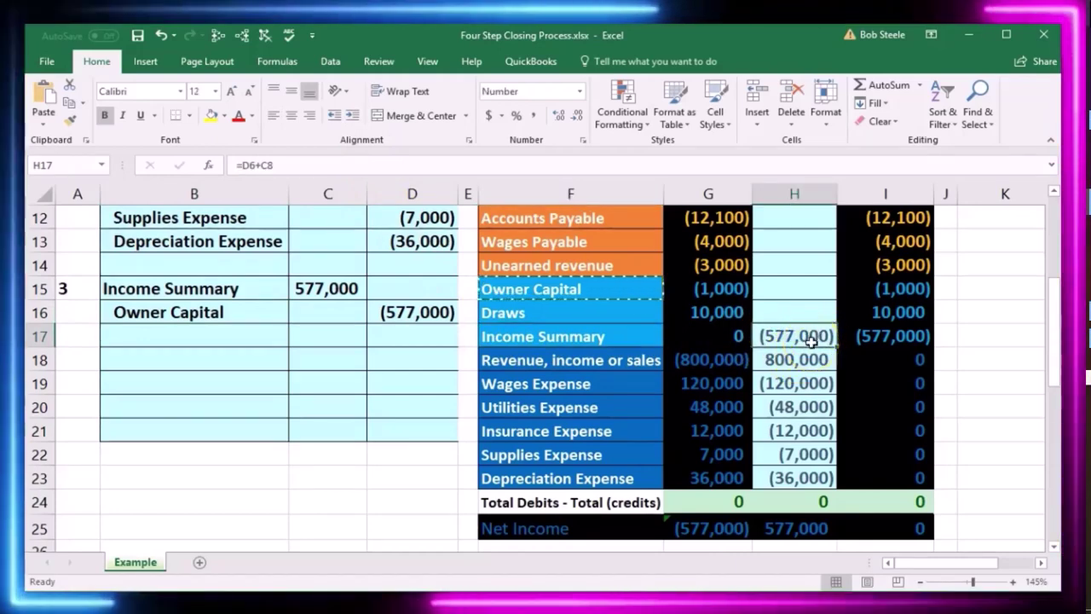
{"action": "double_click", "coordinate": [808, 338]}
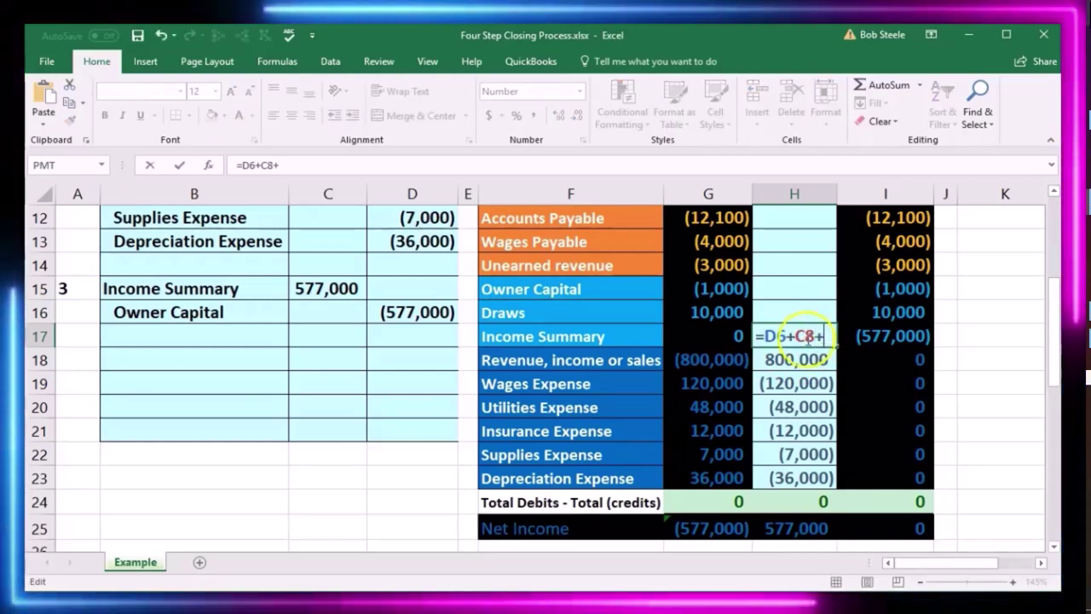
{"action": "type", "text": "+"}
{"action": "left_click", "coordinate": [332, 289]}
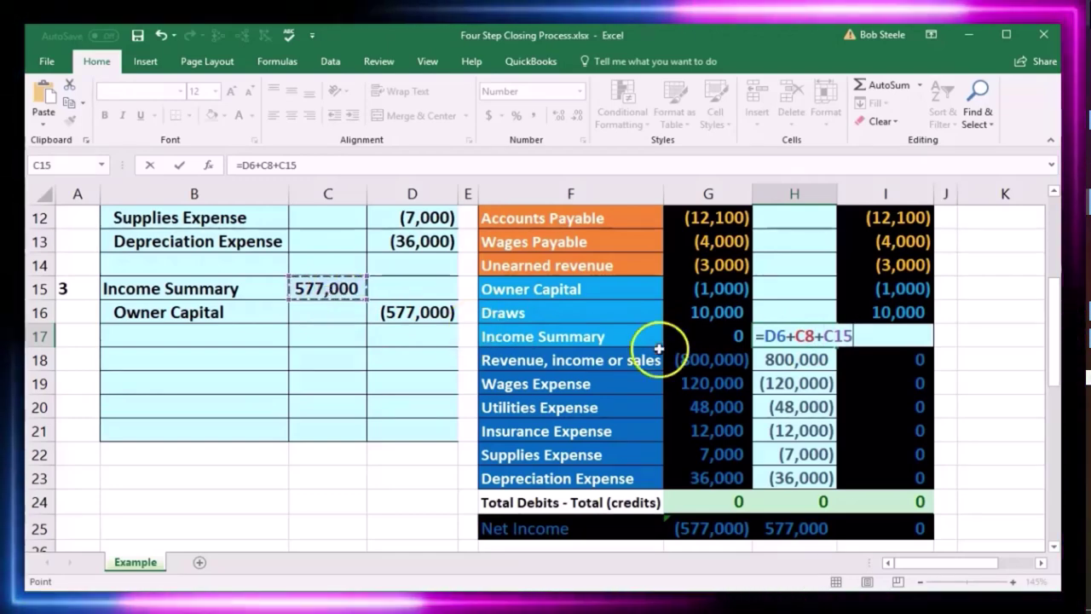
{"action": "key", "text": "Return"}
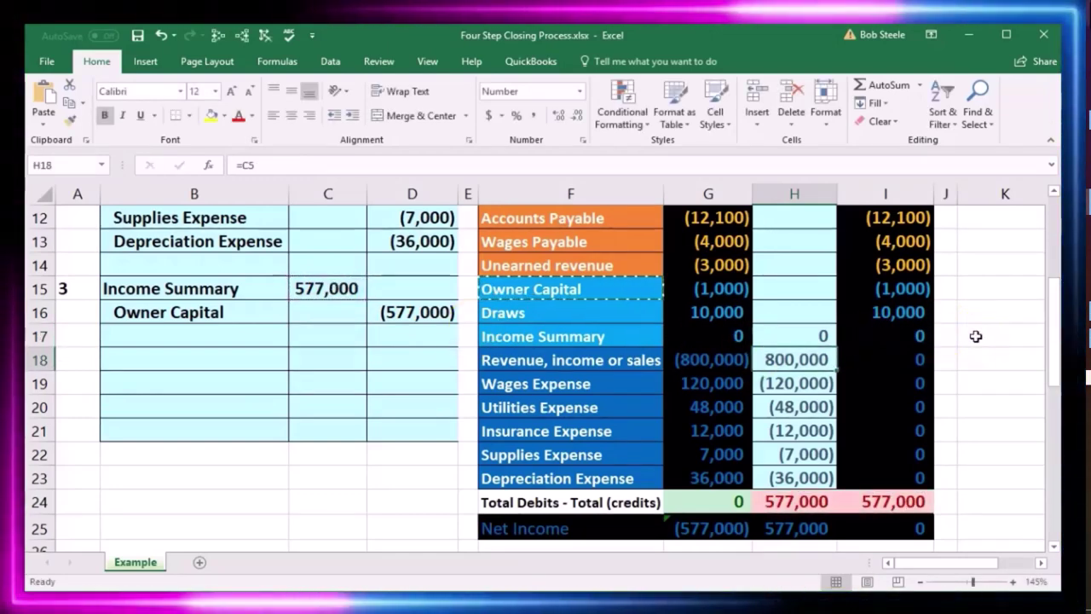
Post the Owner Capital credit by entering =D16 in H15, and check the row's beginning balance, adjustment and ending balance
{"action": "left_click", "coordinate": [805, 291]}
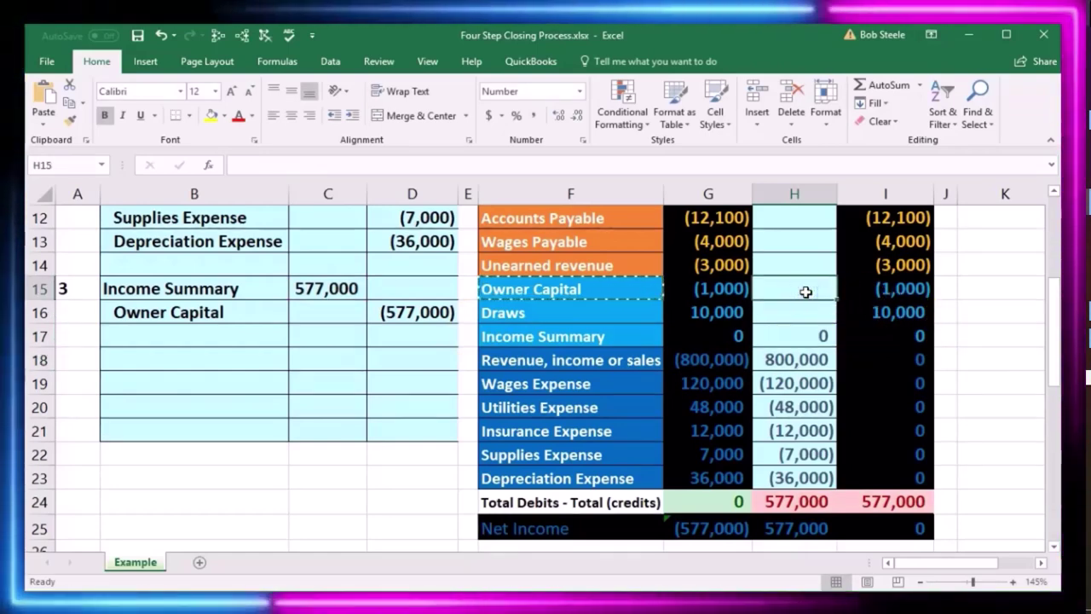
{"action": "type", "text": "="}
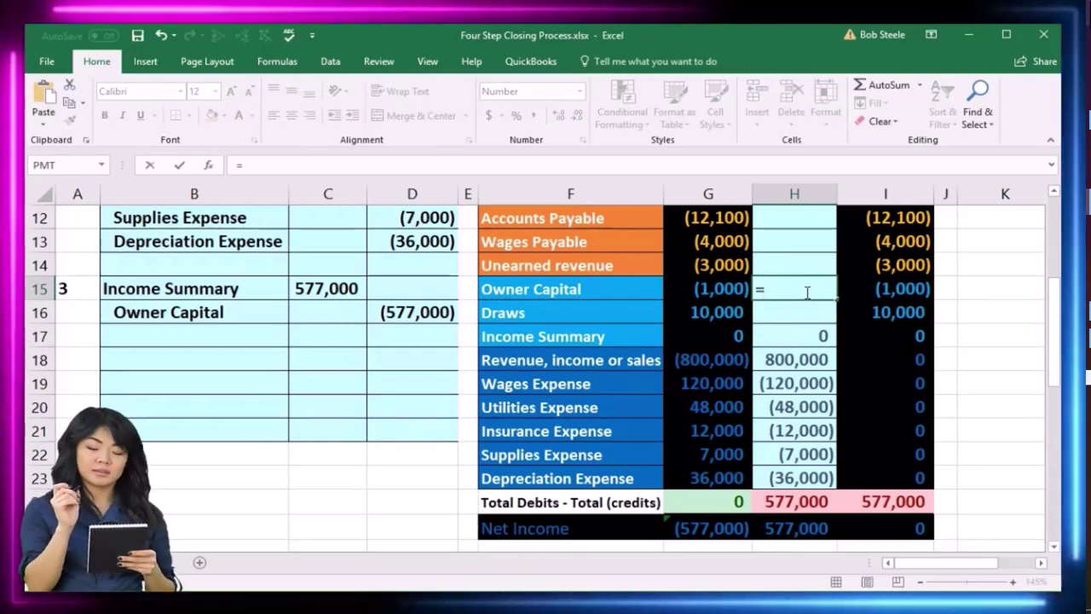
{"action": "left_click", "coordinate": [440, 307]}
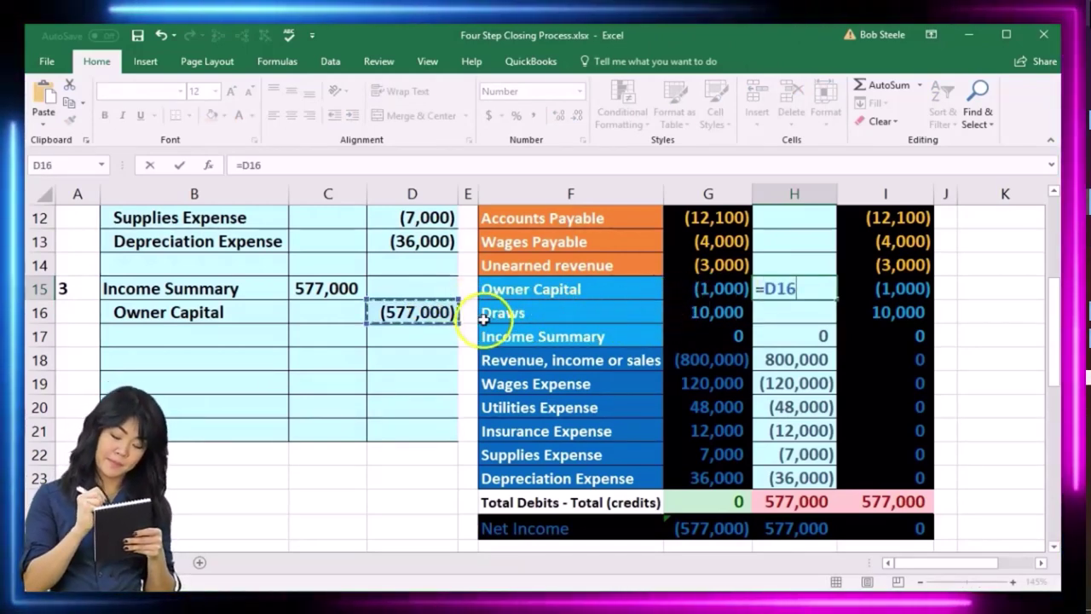
{"action": "key", "text": "Return"}
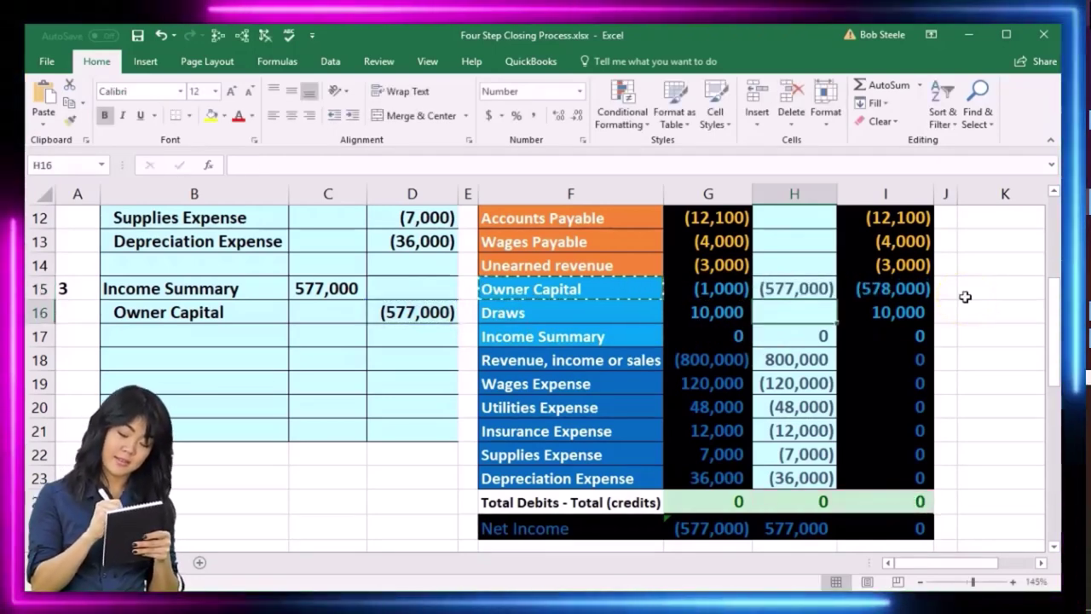
{"action": "left_click", "coordinate": [921, 292]}
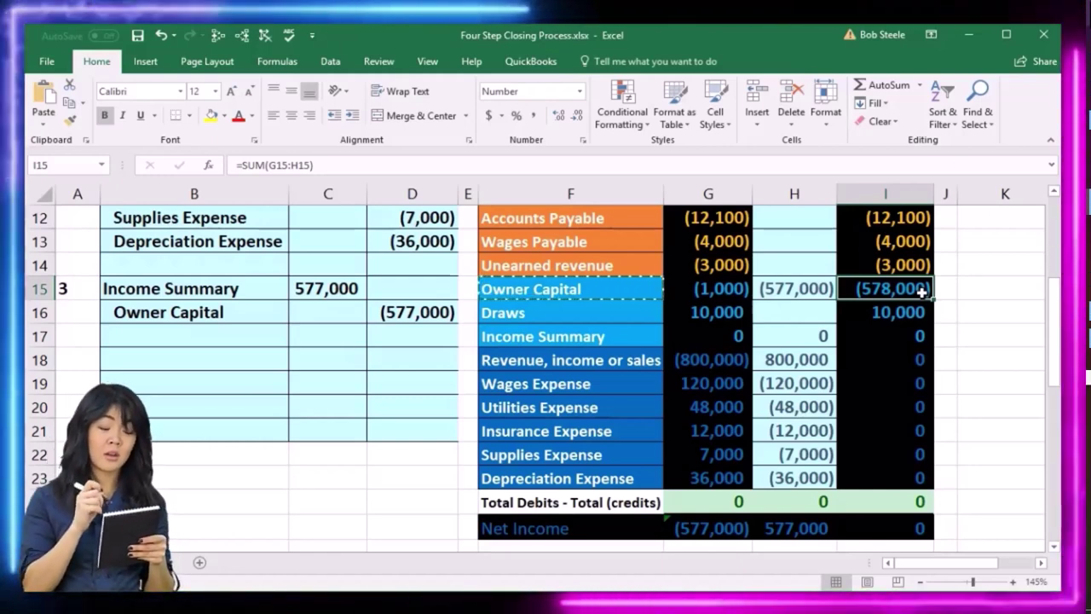
{"action": "left_click", "coordinate": [729, 289]}
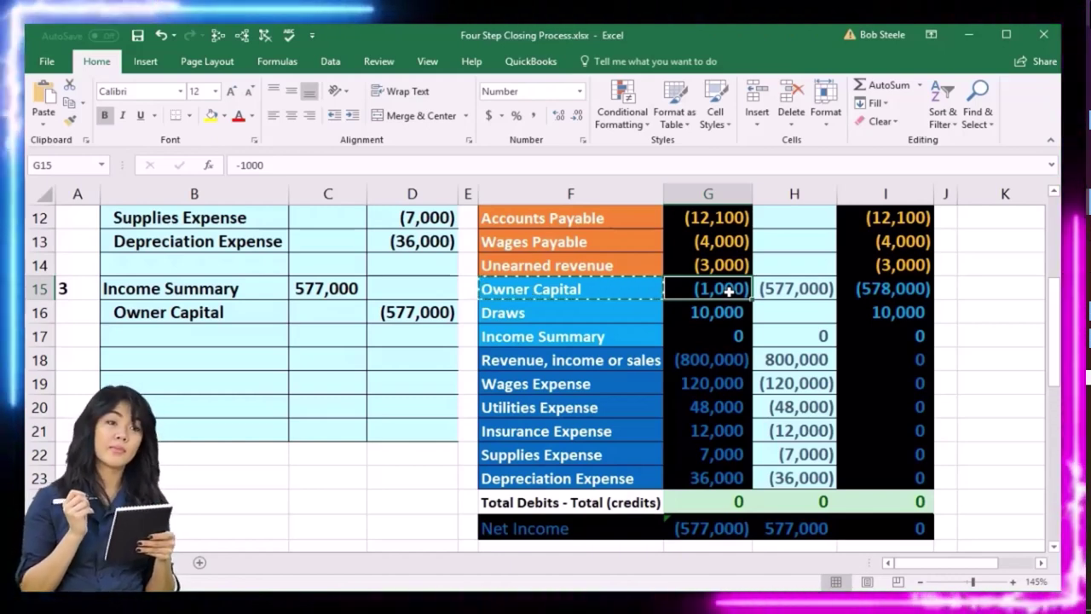
{"action": "left_click", "coordinate": [810, 289]}
{"action": "left_click", "coordinate": [893, 289]}
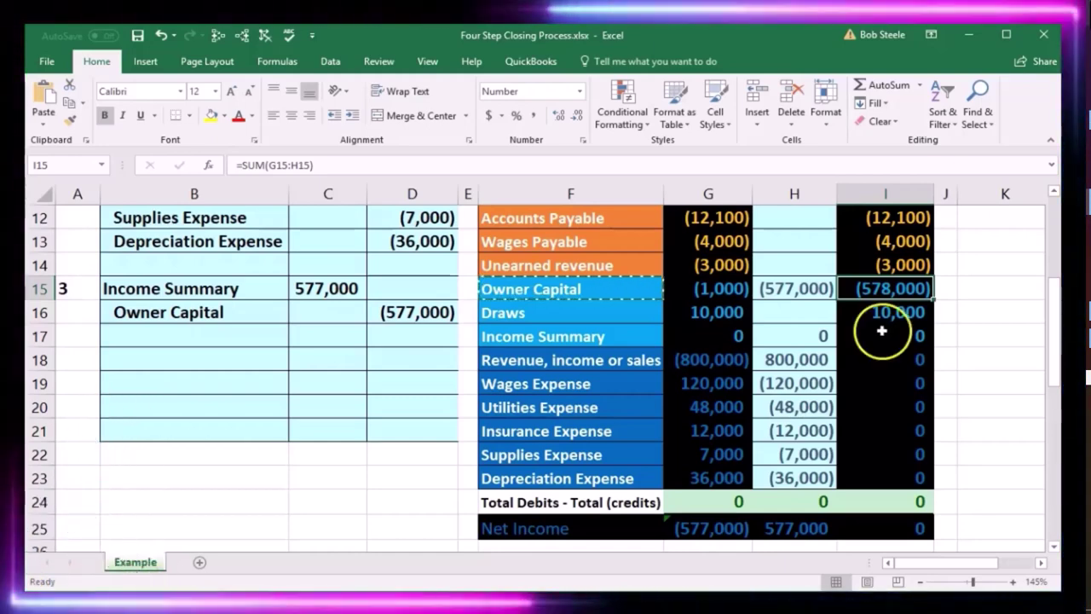
Label the fourth closing entry by entering 4 in journal cell A18
{"action": "left_click", "coordinate": [690, 312]}
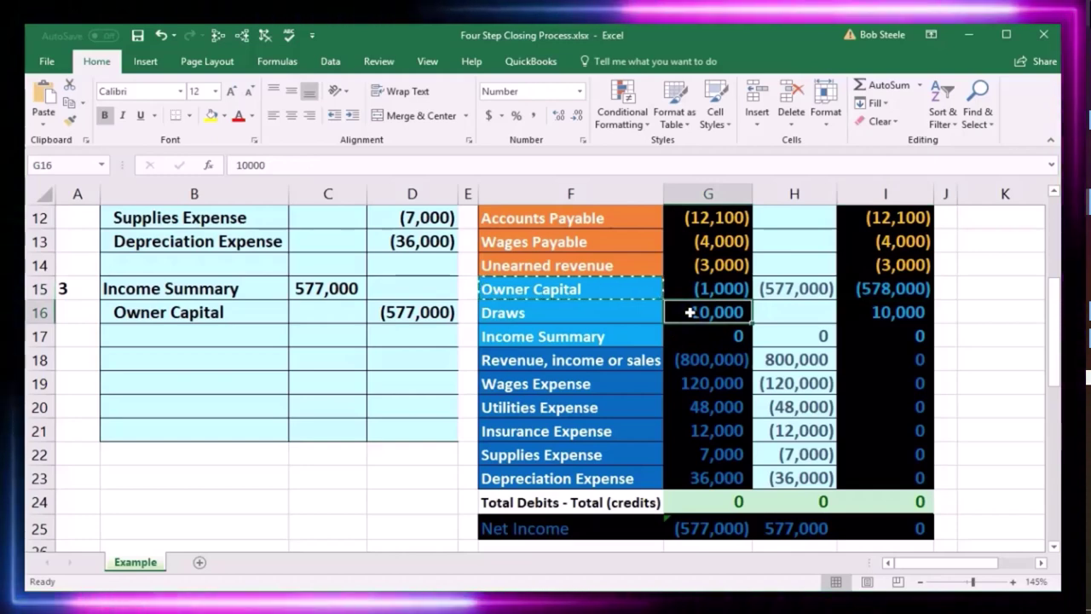
{"action": "left_click", "coordinate": [90, 358]}
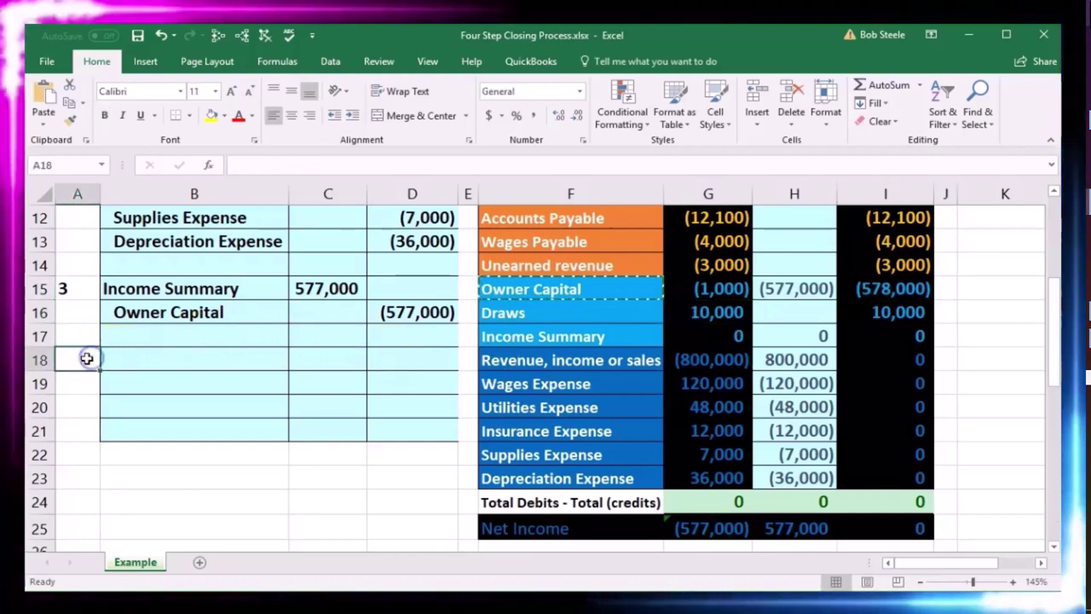
{"action": "type", "text": "4"}
{"action": "key", "text": "Return"}
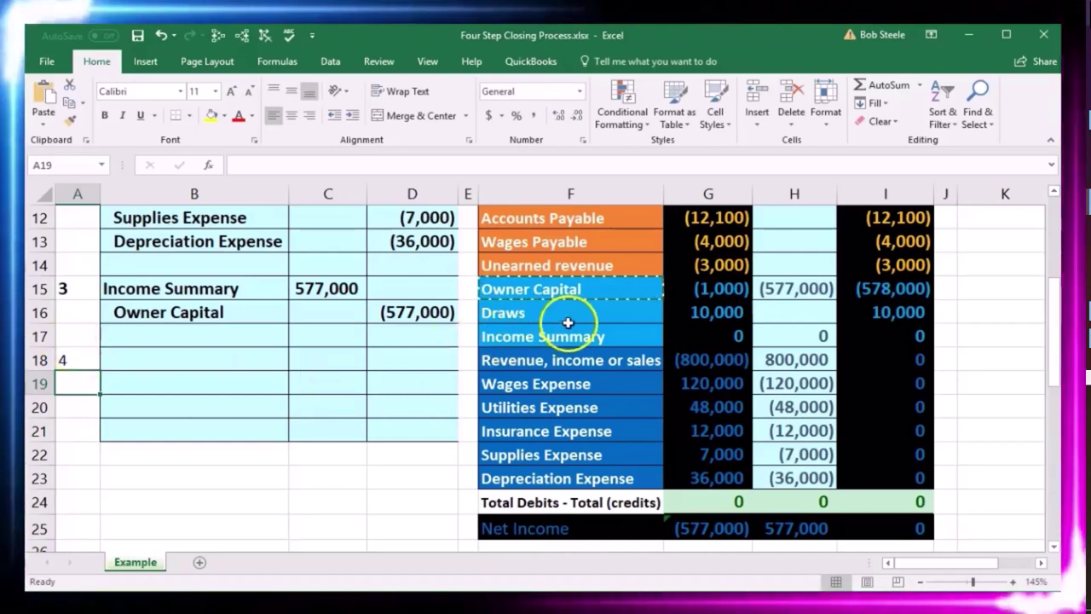
Review the Draws balance in G16, then copy the Draws account name from F16 into B19 as values only and indent it
{"action": "left_click", "coordinate": [707, 312]}
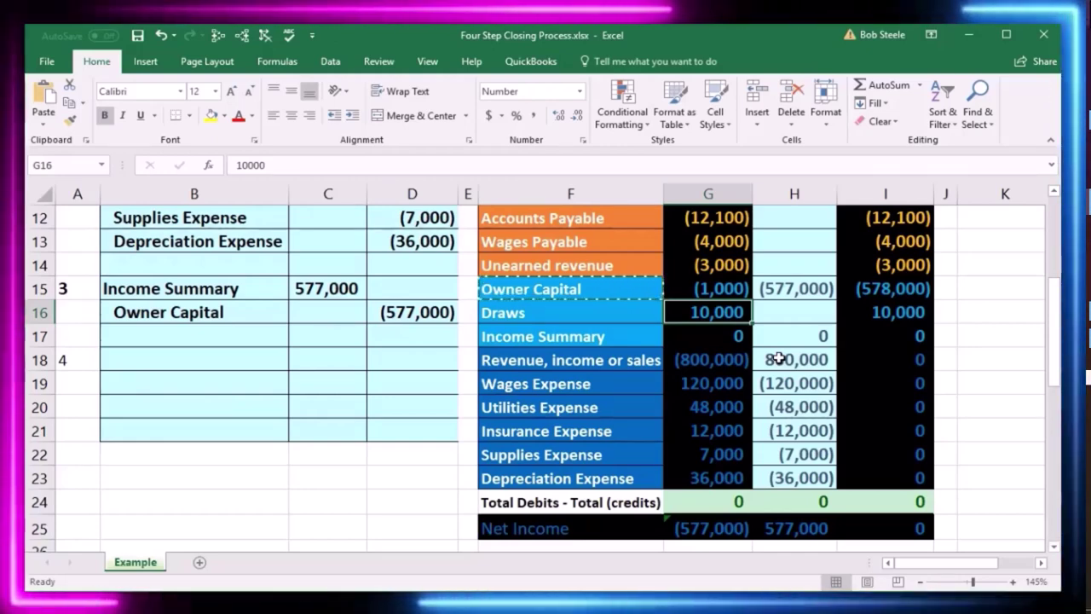
{"action": "left_click", "coordinate": [753, 325]}
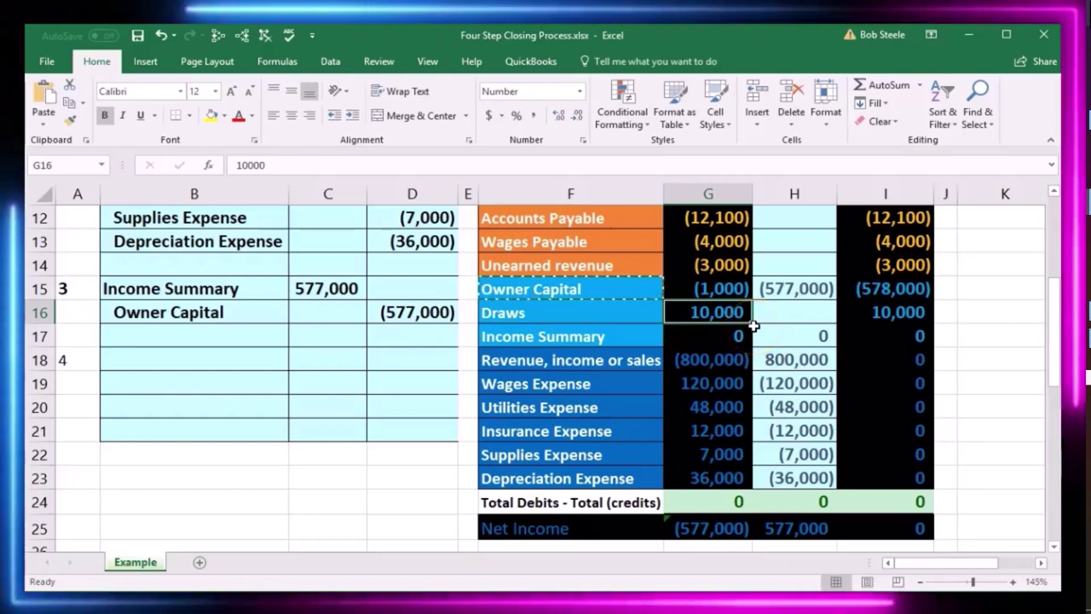
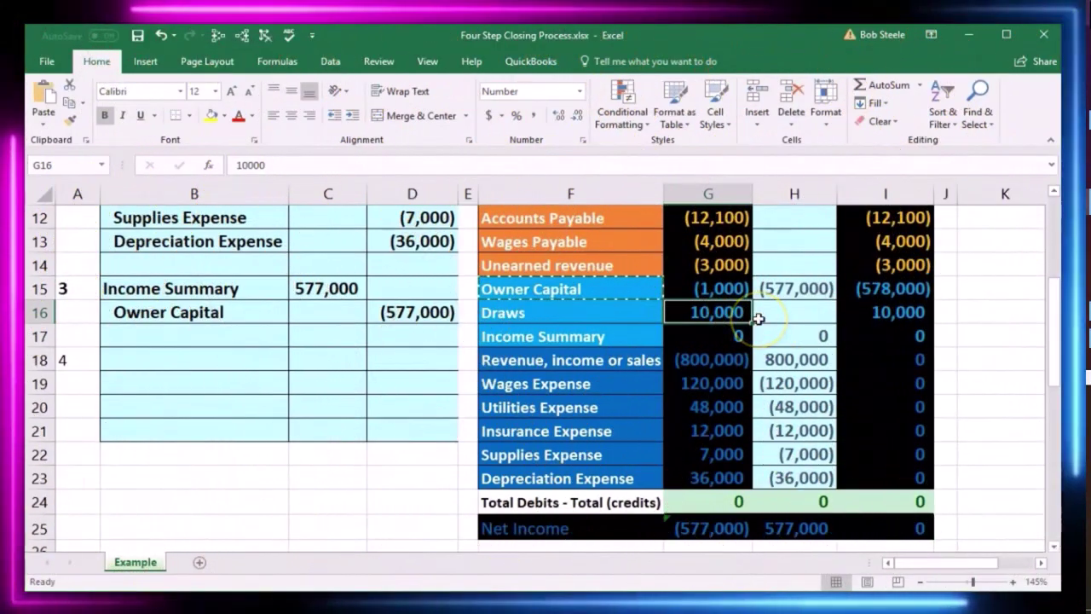
{"action": "left_click", "coordinate": [539, 313]}
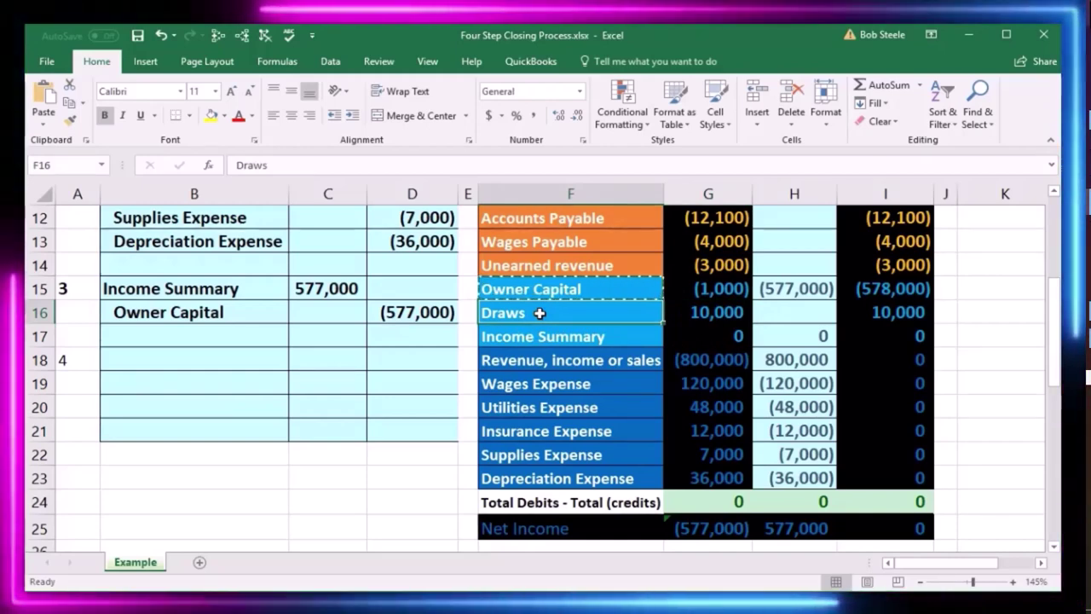
{"action": "right_click", "coordinate": [539, 312]}
{"action": "left_click", "coordinate": [575, 344]}
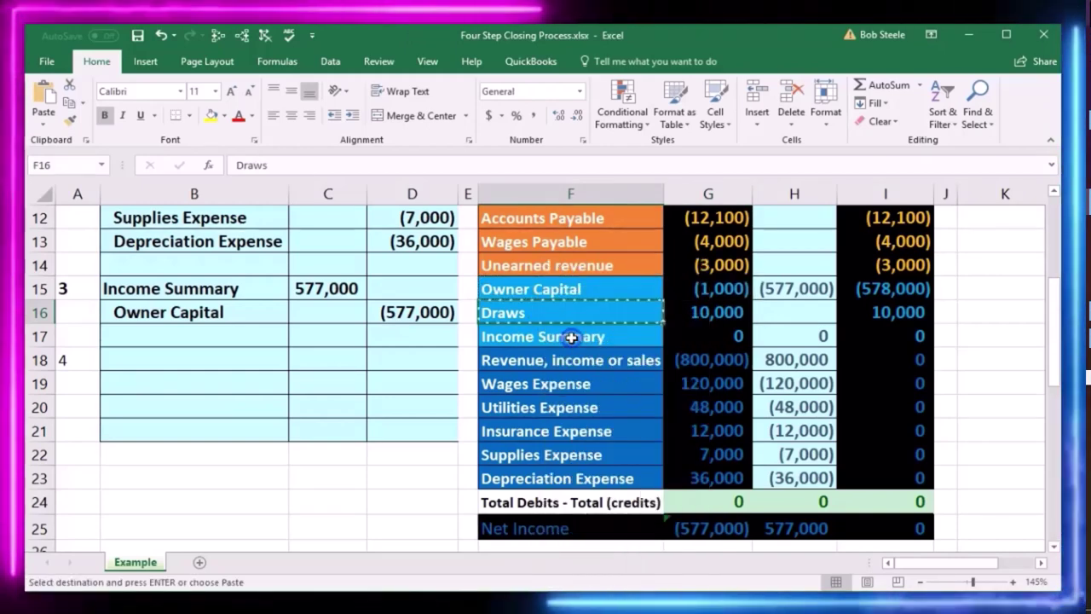
{"action": "left_click", "coordinate": [123, 380]}
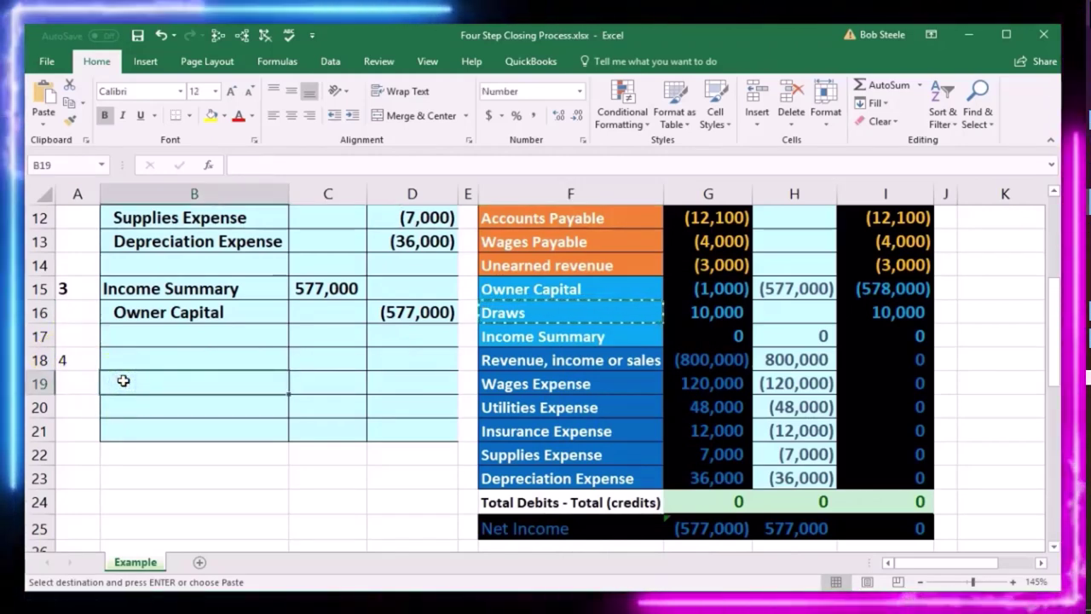
{"action": "right_click", "coordinate": [122, 381]}
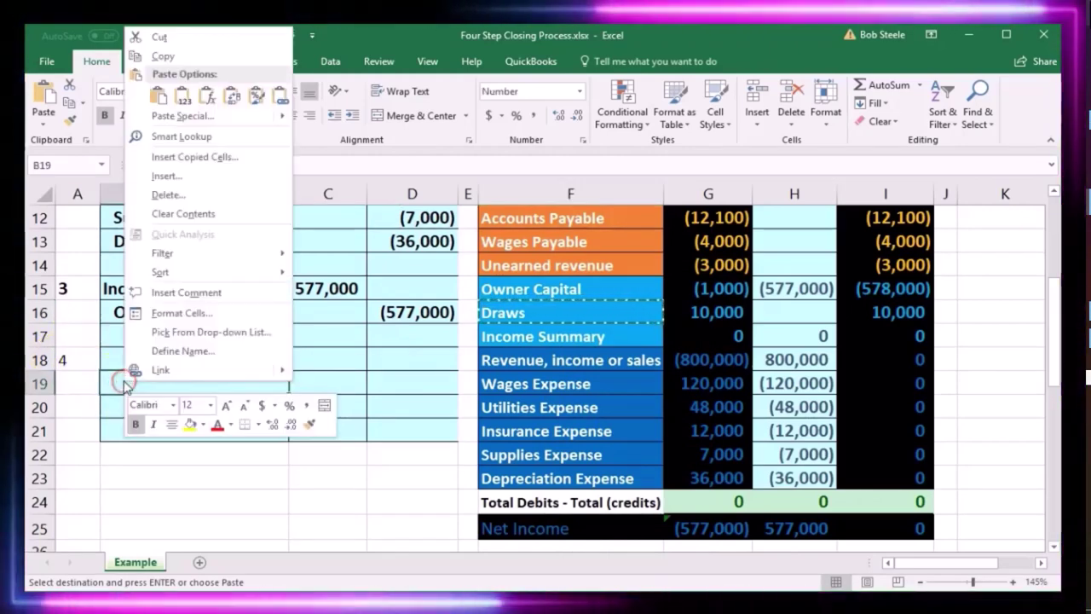
{"action": "left_click", "coordinate": [184, 99]}
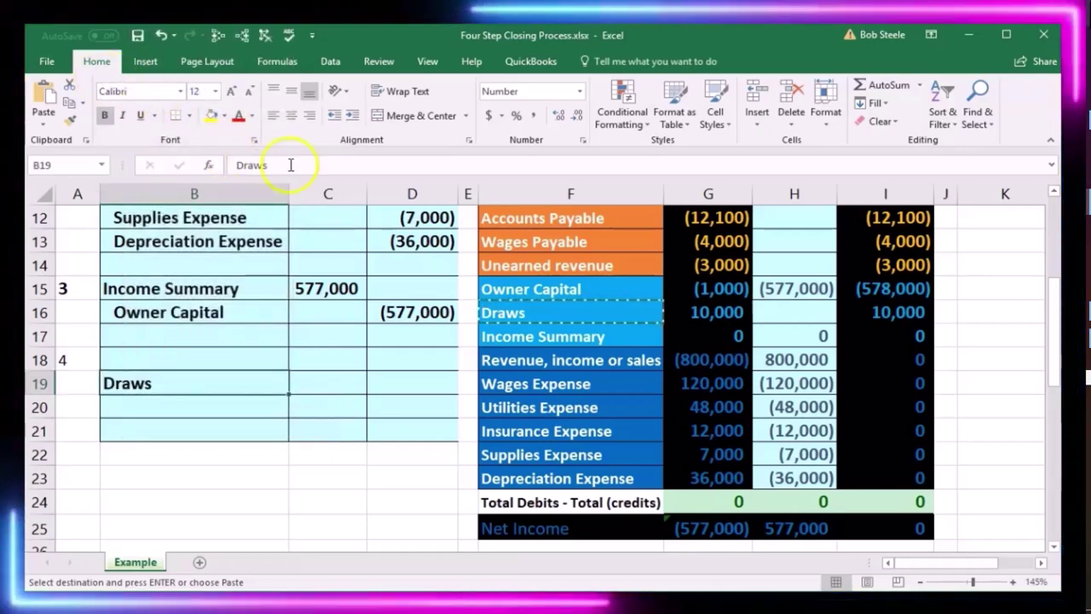
{"action": "left_click", "coordinate": [352, 116]}
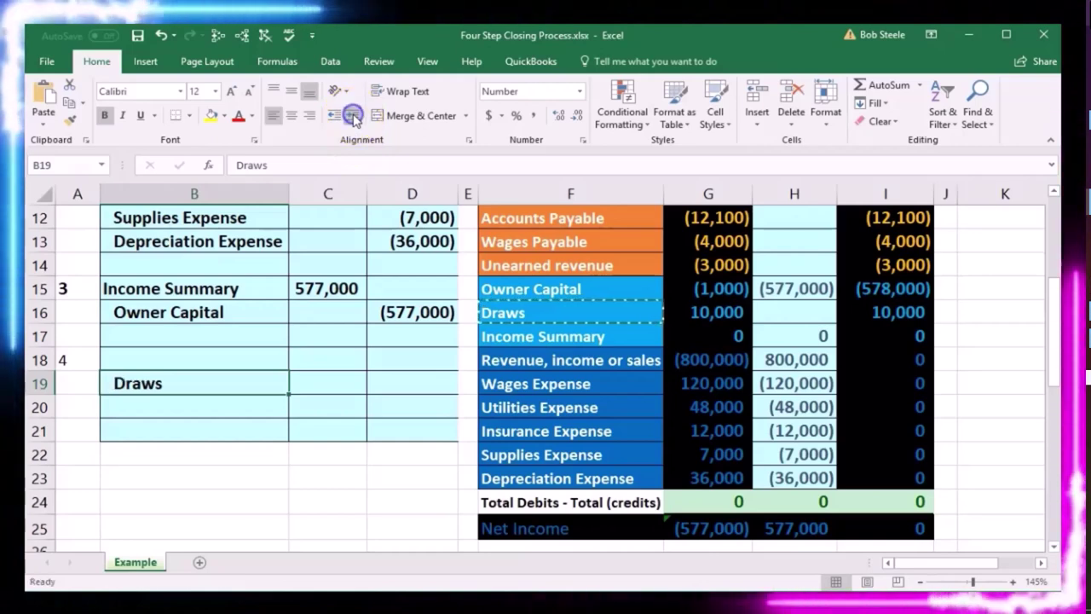
Enter -10000 in D19 as the credit to Draws
{"action": "left_click", "coordinate": [410, 382]}
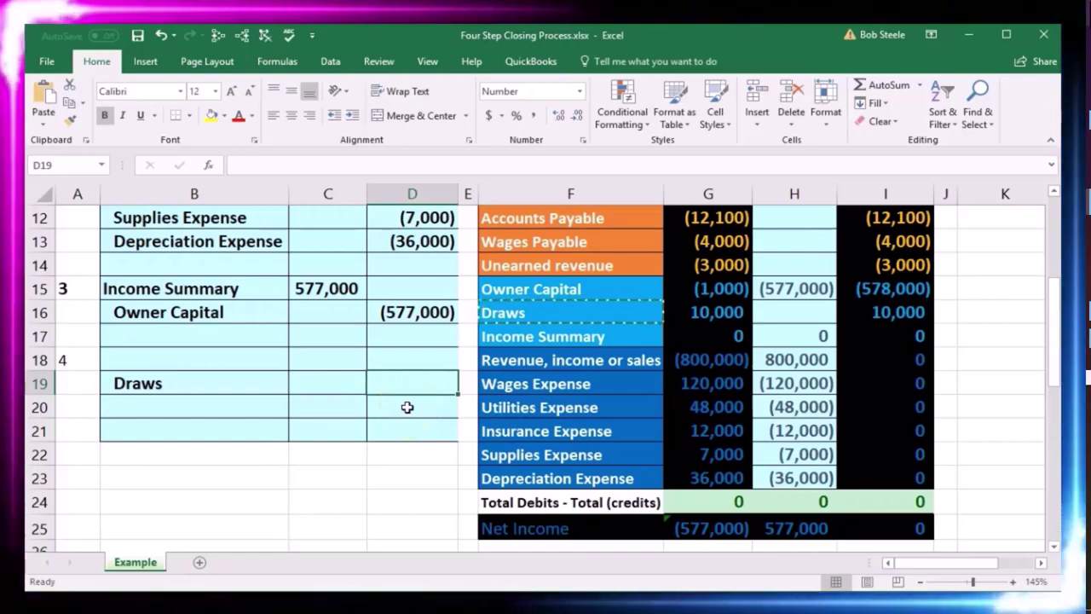
{"action": "type", "text": "-"}
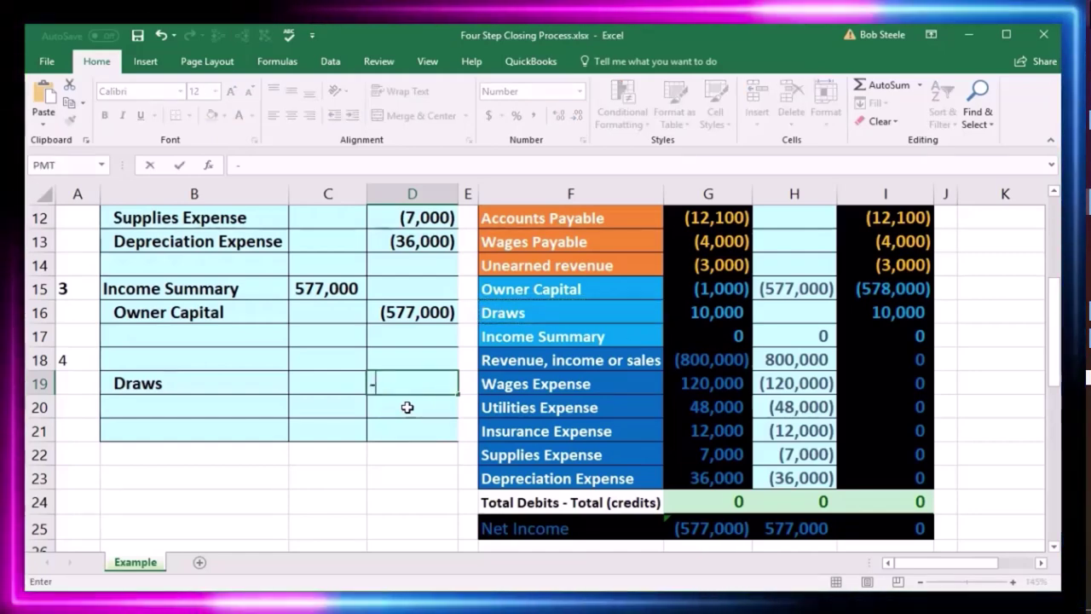
{"action": "type", "text": "10000"}
{"action": "key", "text": "Return"}
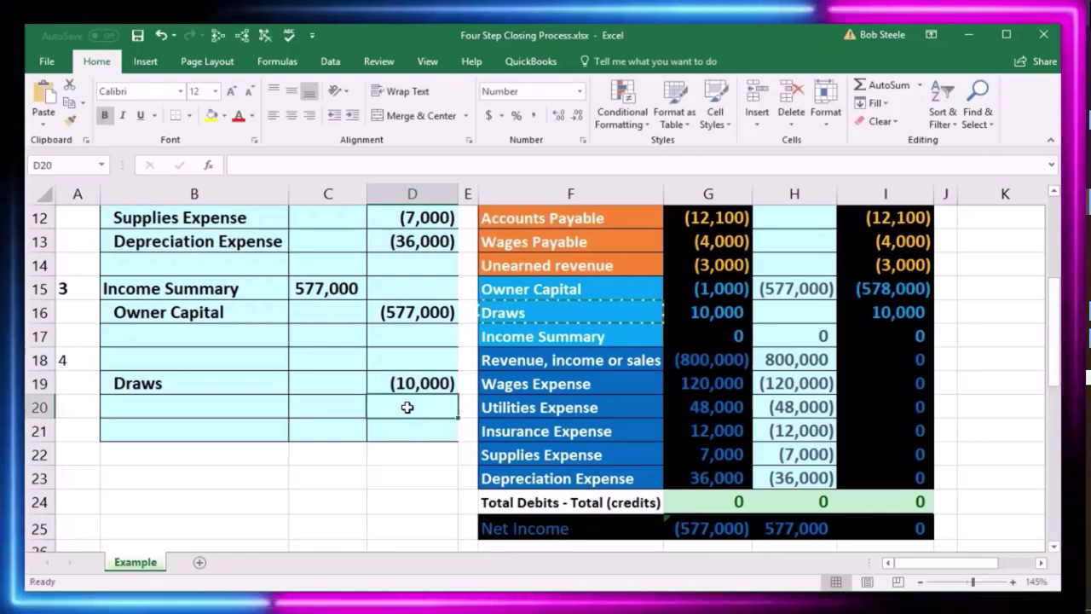
Enter the balancing debit for the fourth closing entry in C18 with the formula =-D19
{"action": "left_click", "coordinate": [353, 356]}
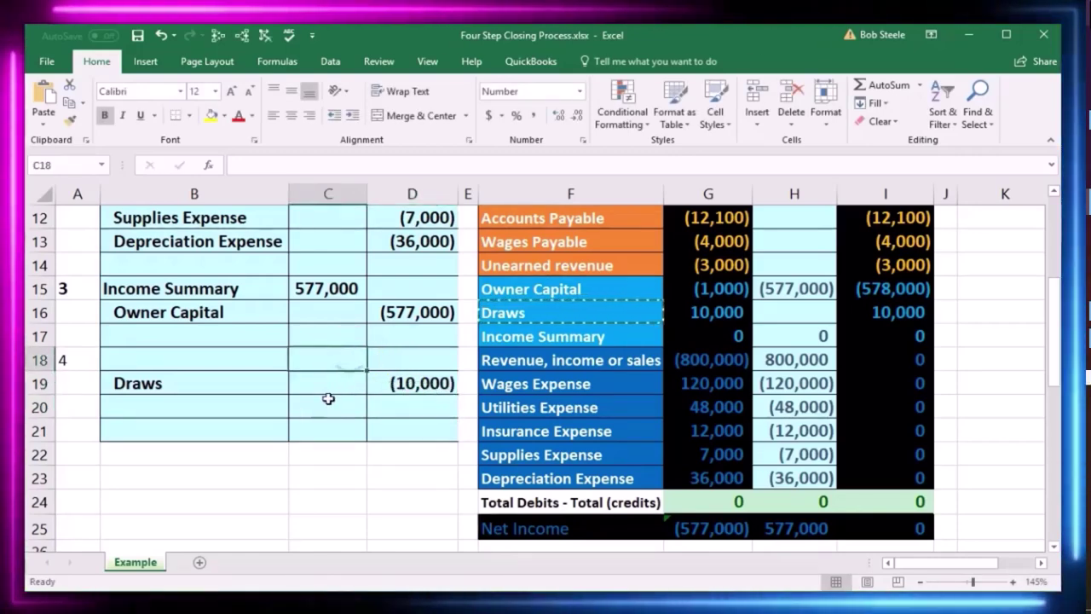
{"action": "type", "text": "-"}
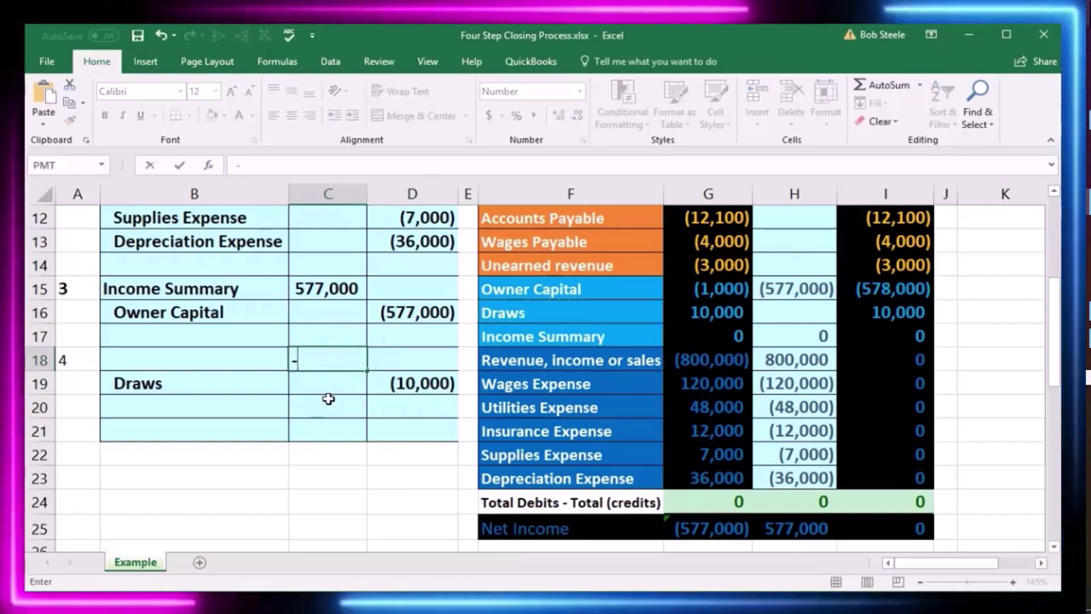
{"action": "left_click", "coordinate": [412, 381]}
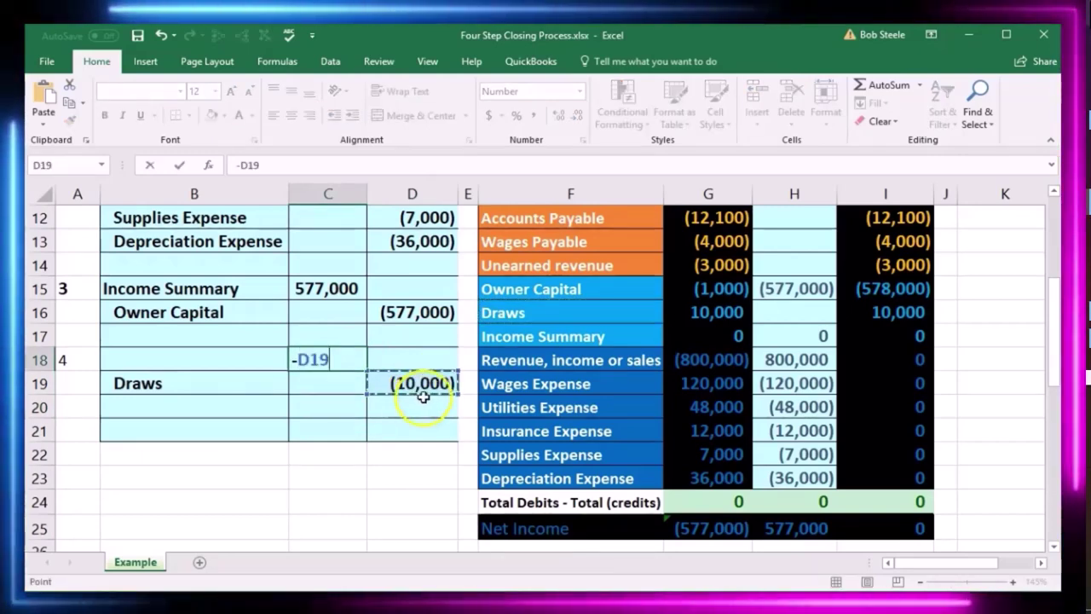
{"action": "key", "text": "Return"}
{"action": "left_click", "coordinate": [337, 353]}
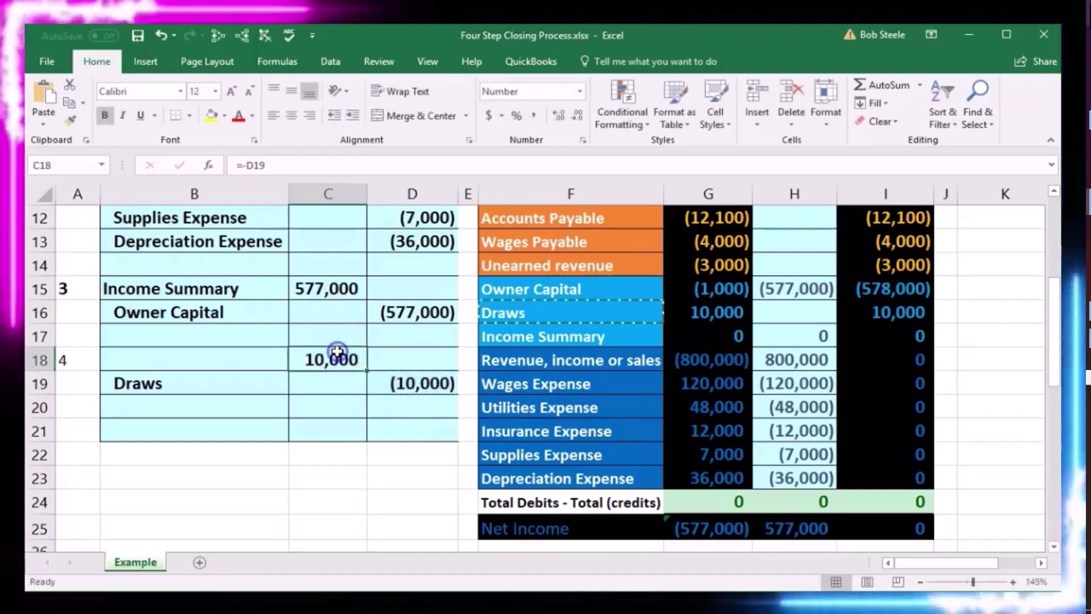
Copy the Owner Capital account name from F15 into B18 as values only
{"action": "left_click", "coordinate": [265, 361]}
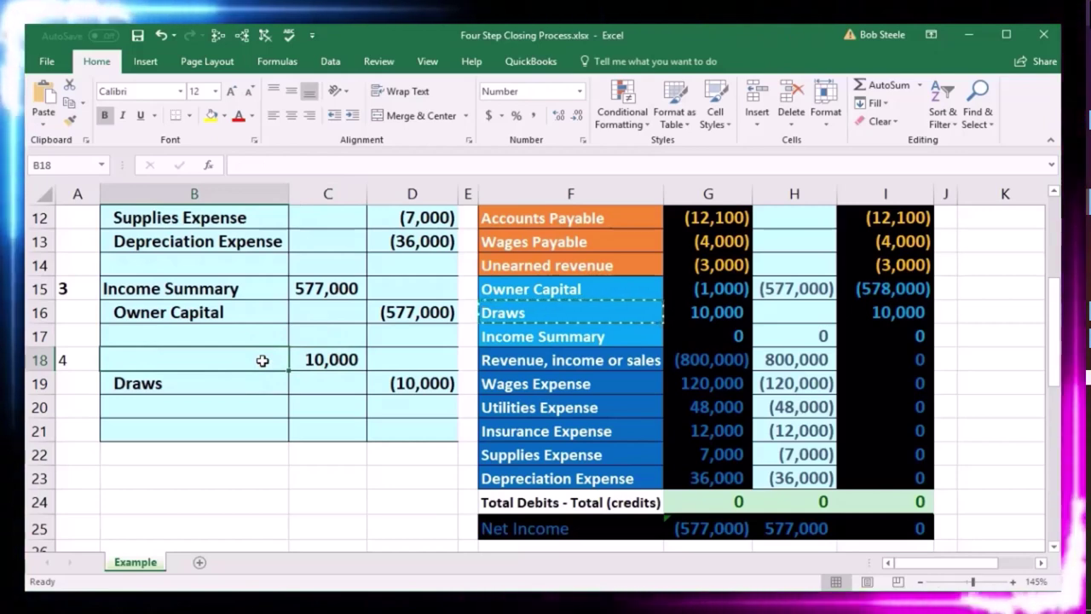
{"action": "left_click", "coordinate": [570, 289]}
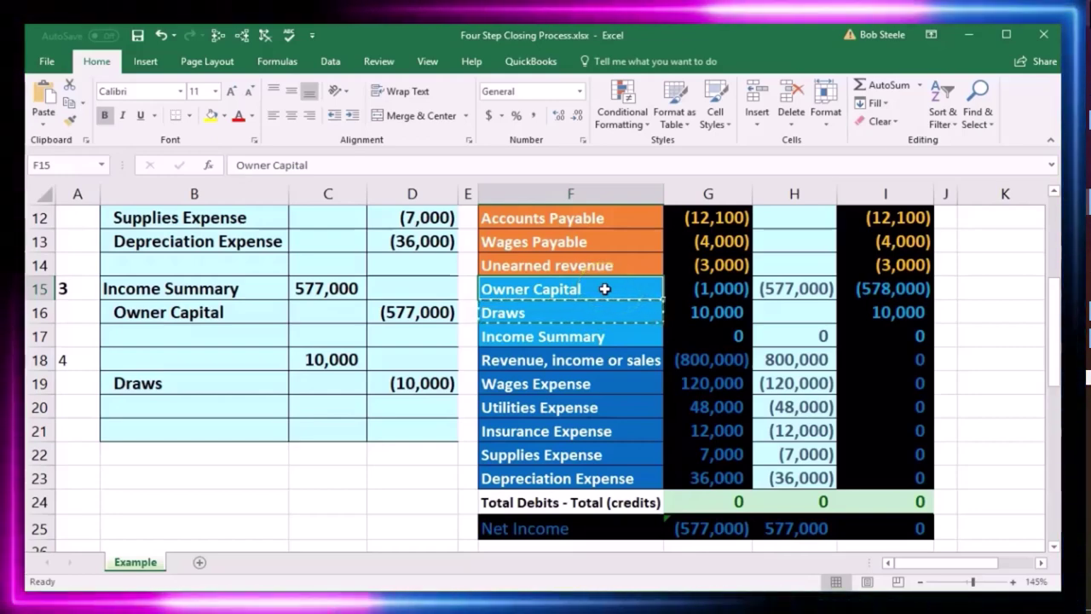
{"action": "right_click", "coordinate": [605, 289]}
{"action": "left_click", "coordinate": [627, 312]}
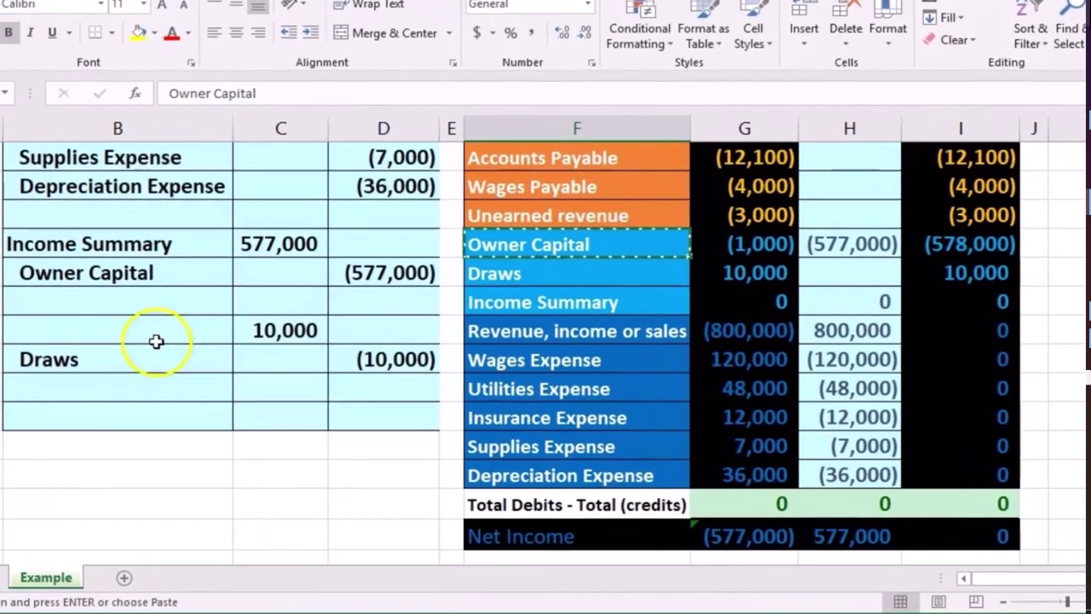
{"action": "left_click", "coordinate": [221, 362]}
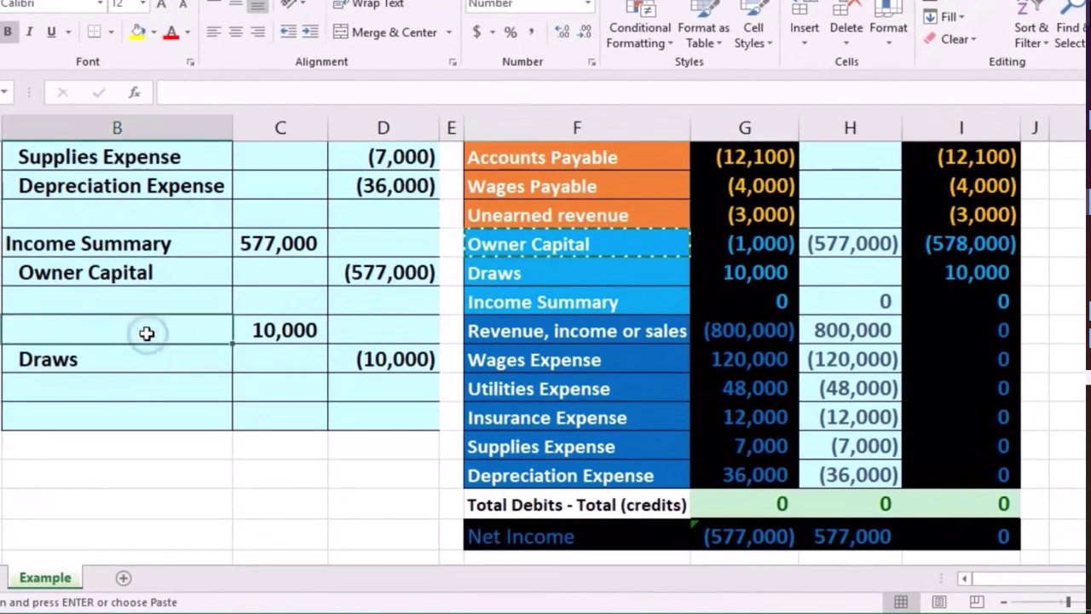
{"action": "right_click", "coordinate": [146, 333]}
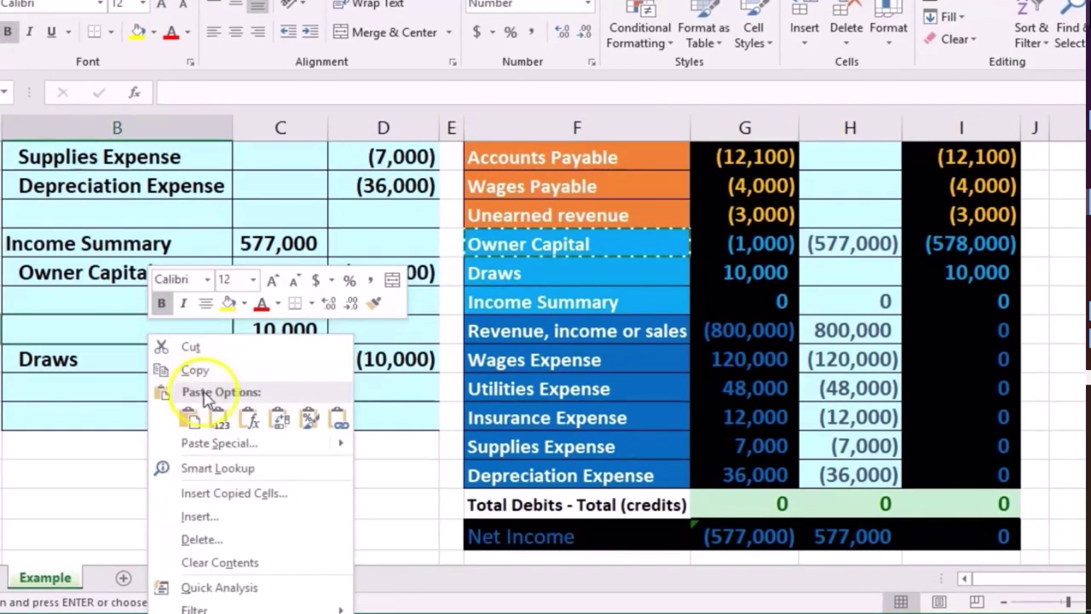
{"action": "left_click", "coordinate": [219, 418]}
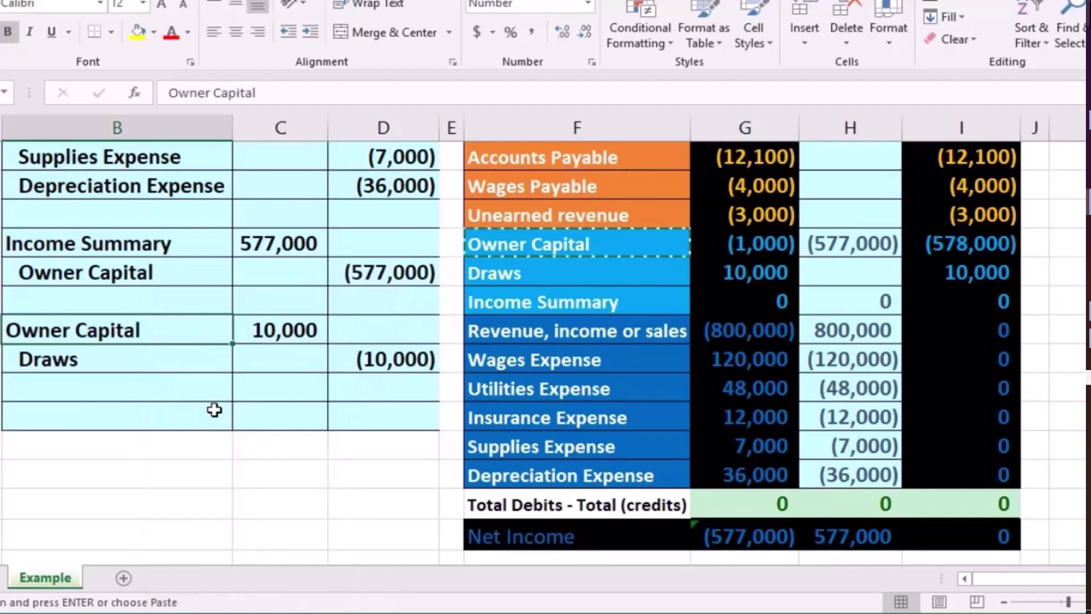
Review both lines of the fourth closing entry, and post the Draws credit by entering =D19 in H16
{"action": "left_click_drag", "start_coordinate": [161, 330], "coordinate": [253, 334]}
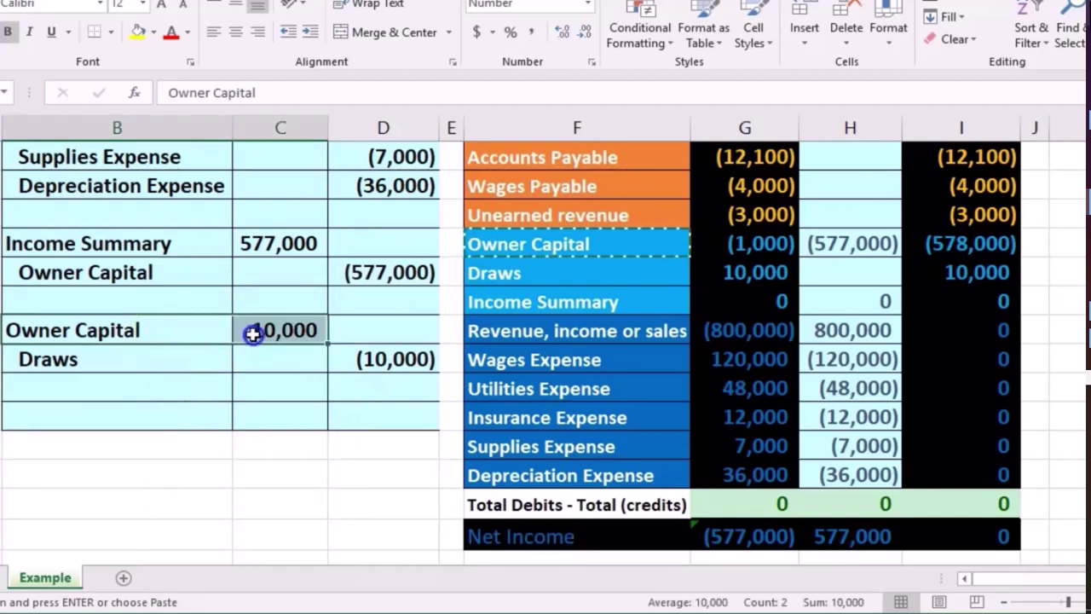
{"action": "mouse_move", "coordinate": [190, 363]}
{"action": "left_mouse_down"}
{"action": "mouse_move", "coordinate": [348, 358]}
{"action": "mouse_move", "coordinate": [360, 361]}
{"action": "mouse_move", "coordinate": [234, 365]}
{"action": "mouse_move", "coordinate": [397, 370]}
{"action": "left_mouse_up"}
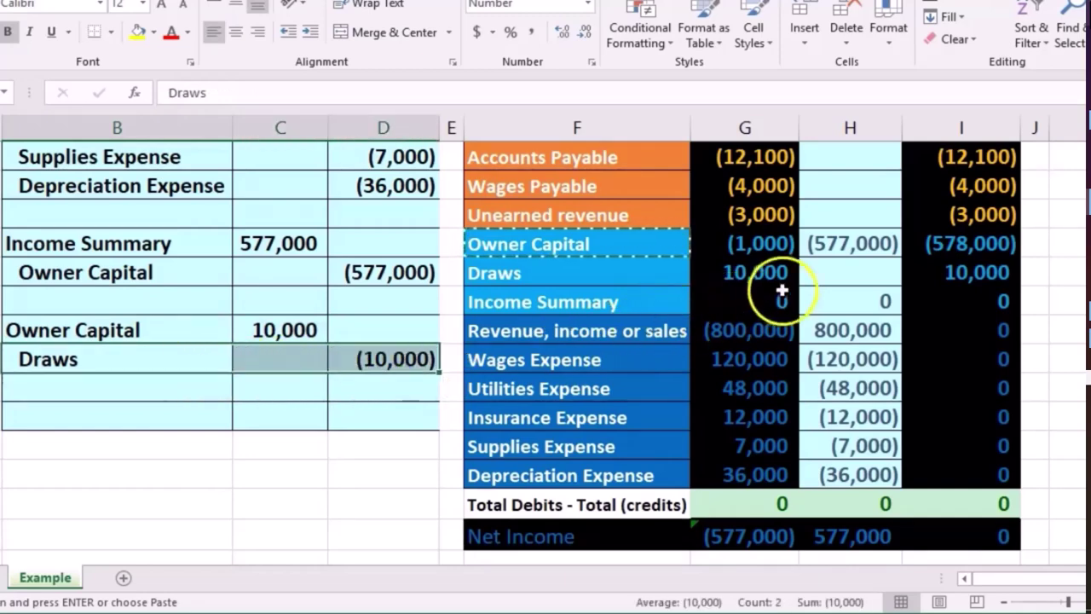
{"action": "left_click", "coordinate": [822, 278]}
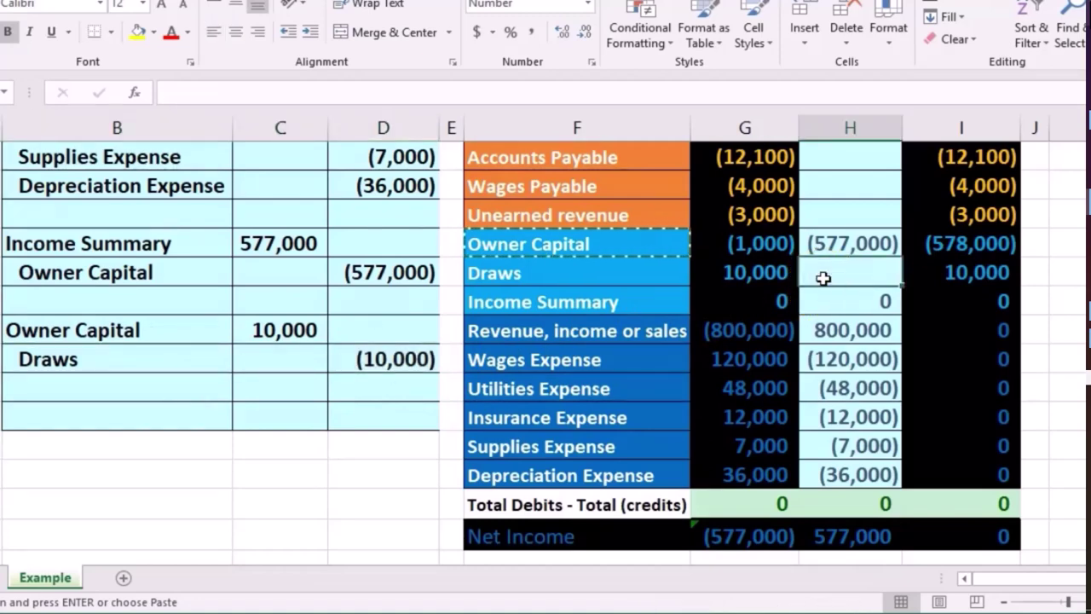
{"action": "left_click", "coordinate": [825, 293]}
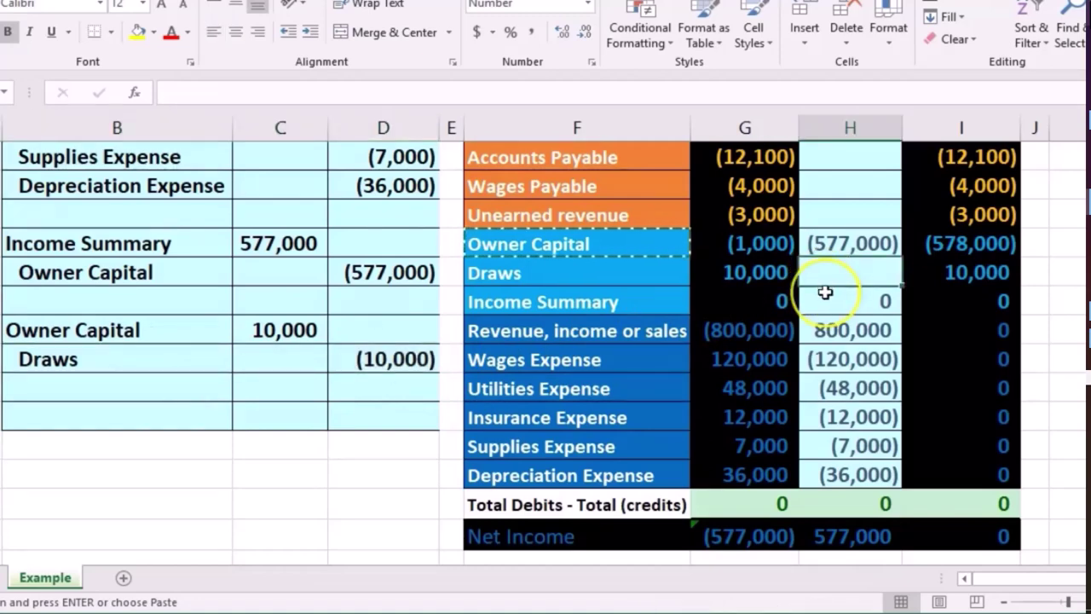
{"action": "type", "text": "="}
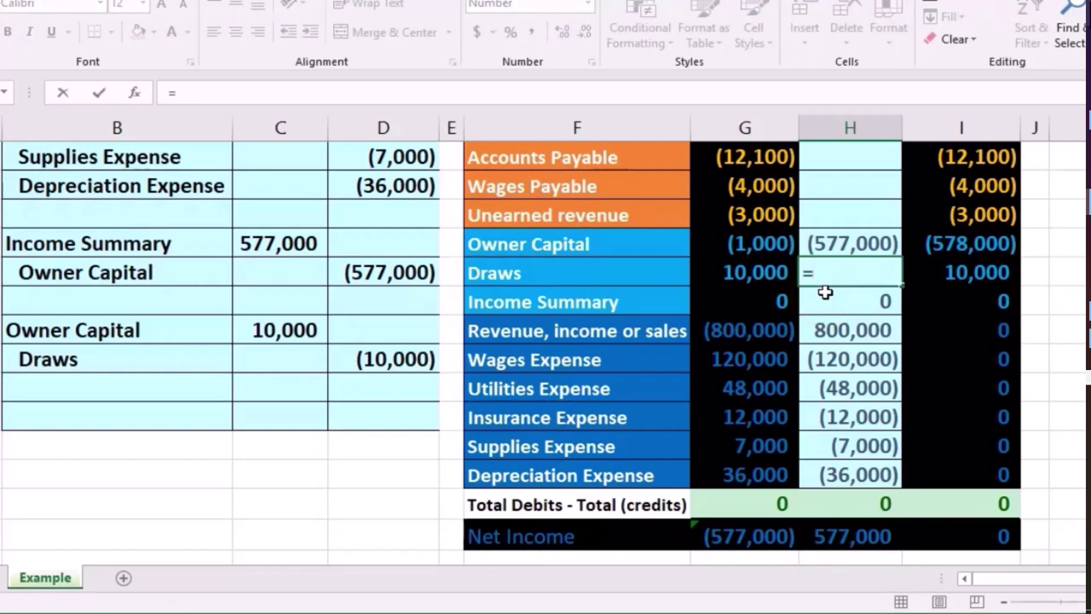
{"action": "left_click", "coordinate": [406, 363]}
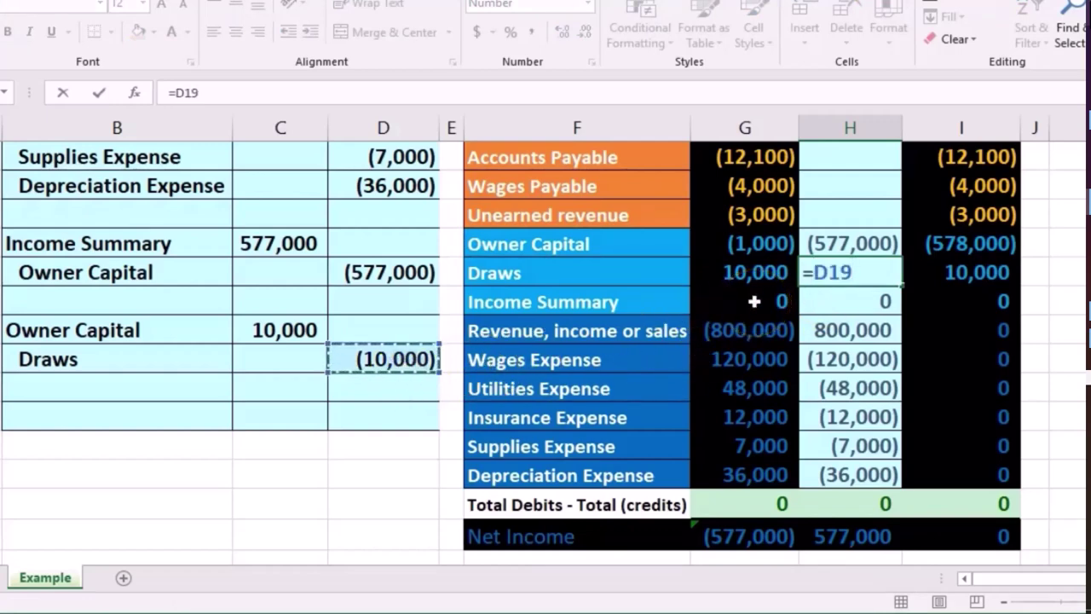
{"action": "key", "text": "Return"}
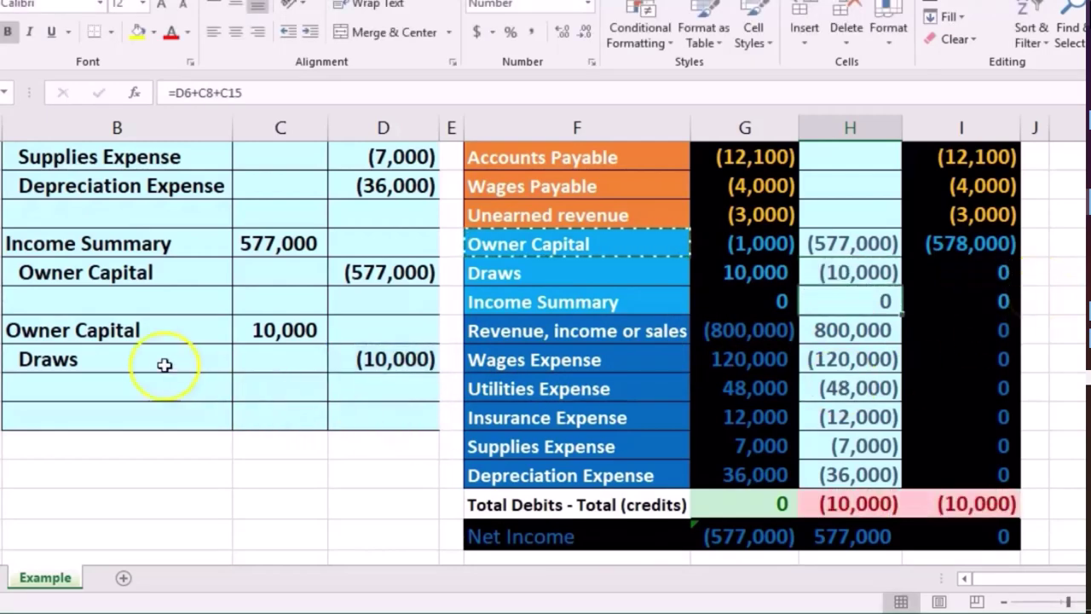
Compare the Owner Capital debit in row 18 with the adjusted trial balance amounts in G15:G23 and the closing amount in H15
{"action": "left_click_drag", "start_coordinate": [146, 334], "coordinate": [267, 338]}
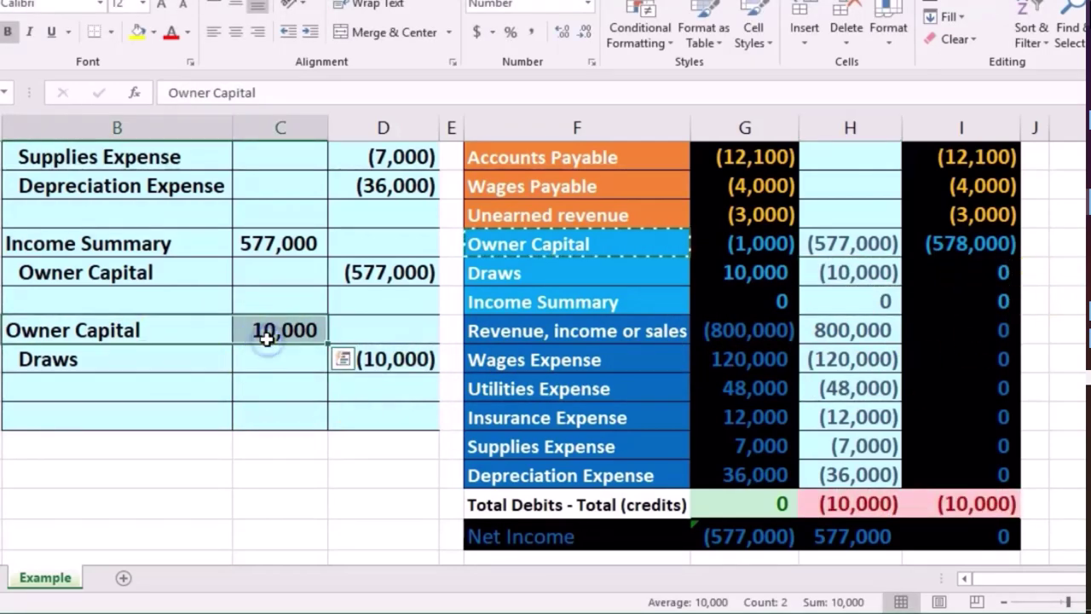
{"action": "left_click", "coordinate": [721, 247]}
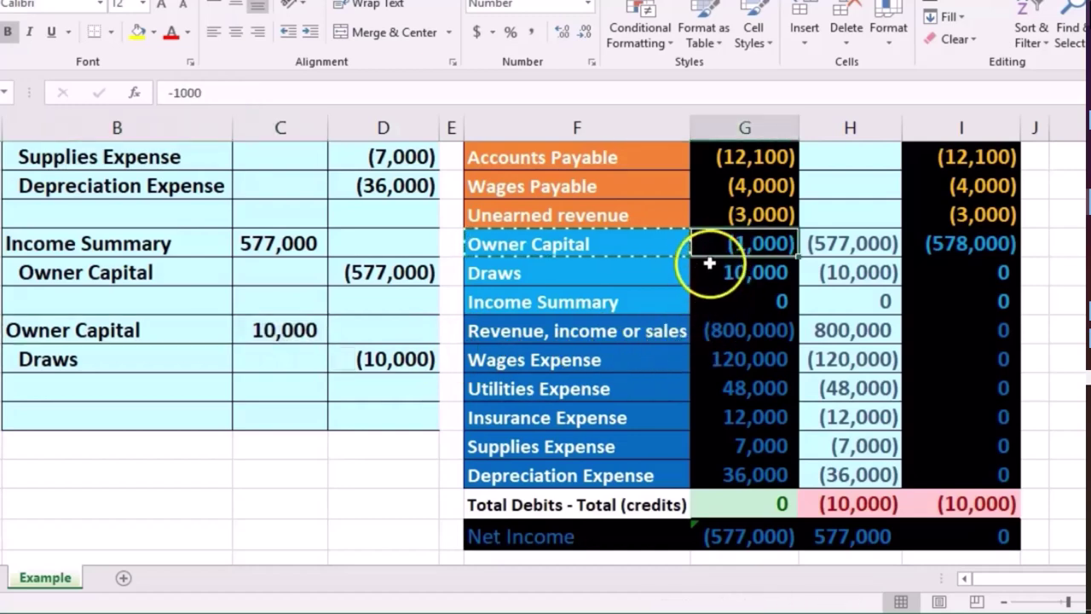
{"action": "left_click_drag", "start_coordinate": [706, 271], "coordinate": [744, 462]}
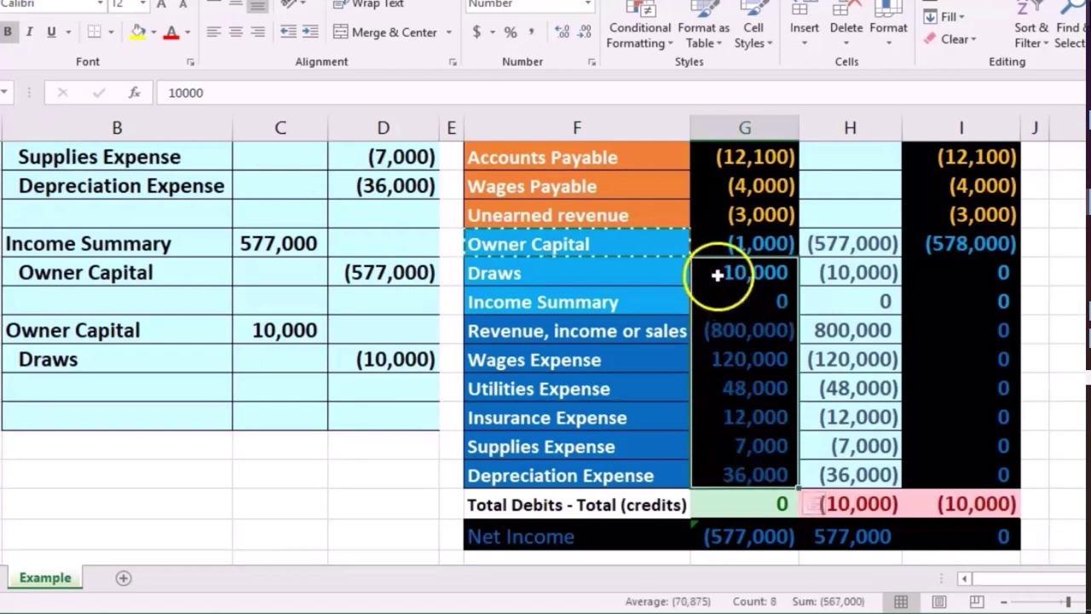
{"action": "left_click", "coordinate": [710, 248]}
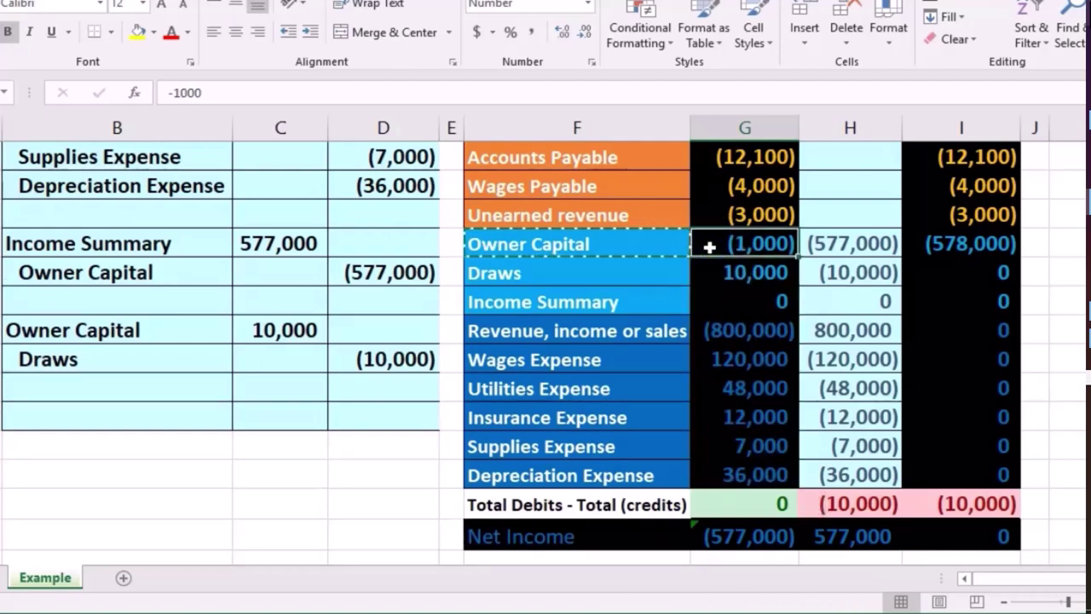
{"action": "left_click_drag", "start_coordinate": [730, 325], "coordinate": [744, 466]}
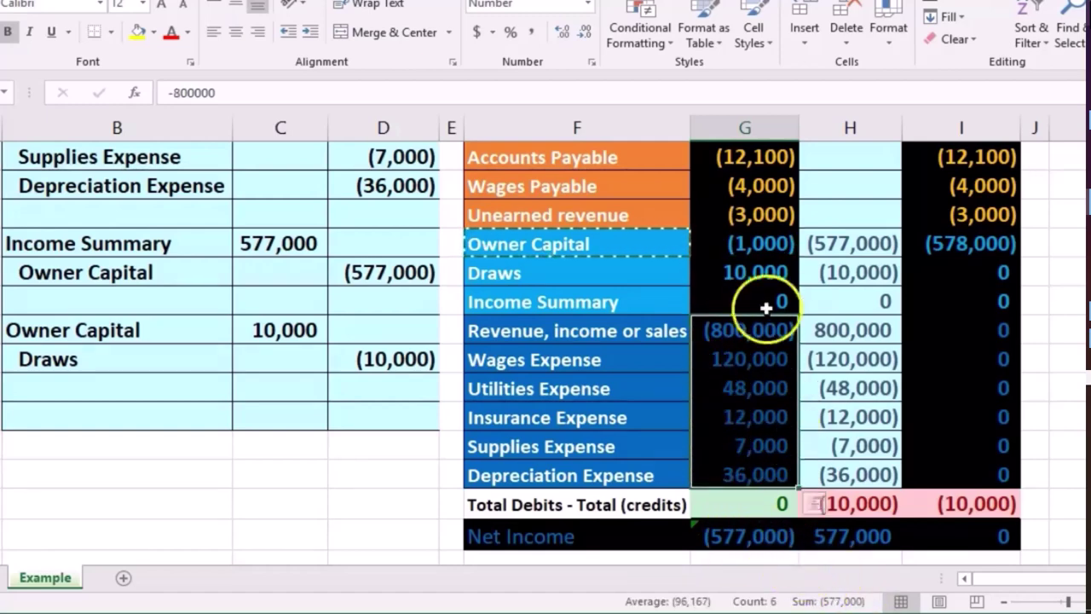
{"action": "left_click", "coordinate": [815, 246]}
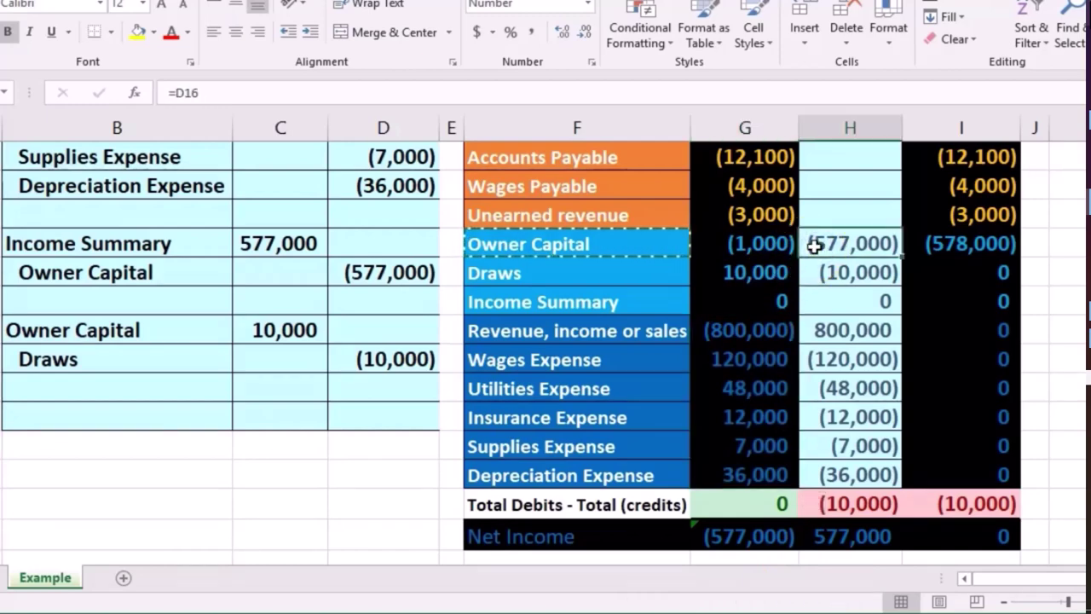
{"action": "left_click", "coordinate": [814, 245]}
{"action": "left_click", "coordinate": [872, 246]}
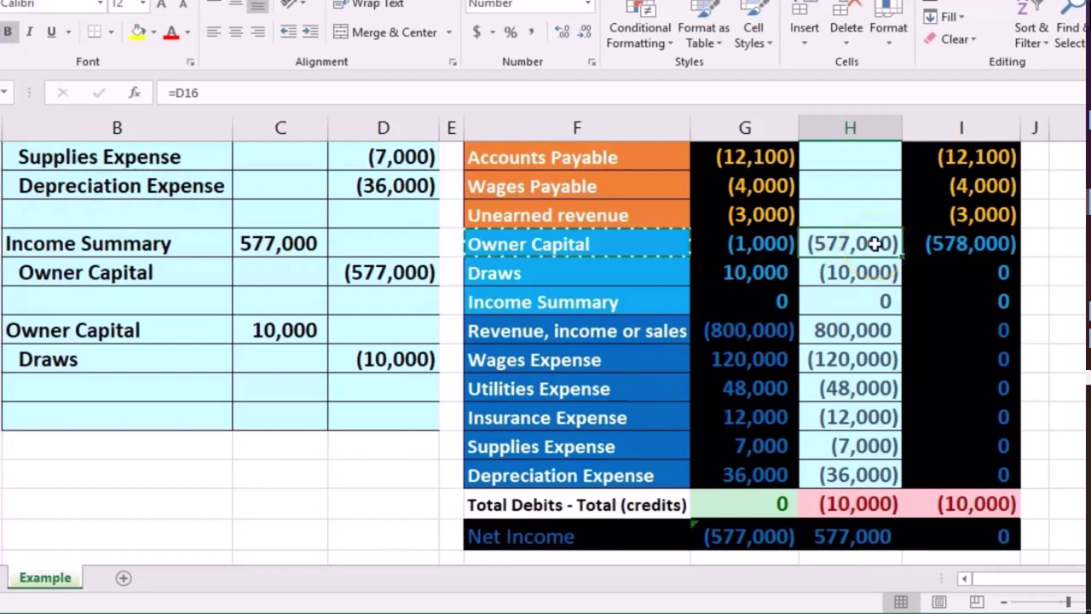
Post the Owner Capital debit by extending the formula in H15 to =D16+C18
{"action": "double_click", "coordinate": [873, 244]}
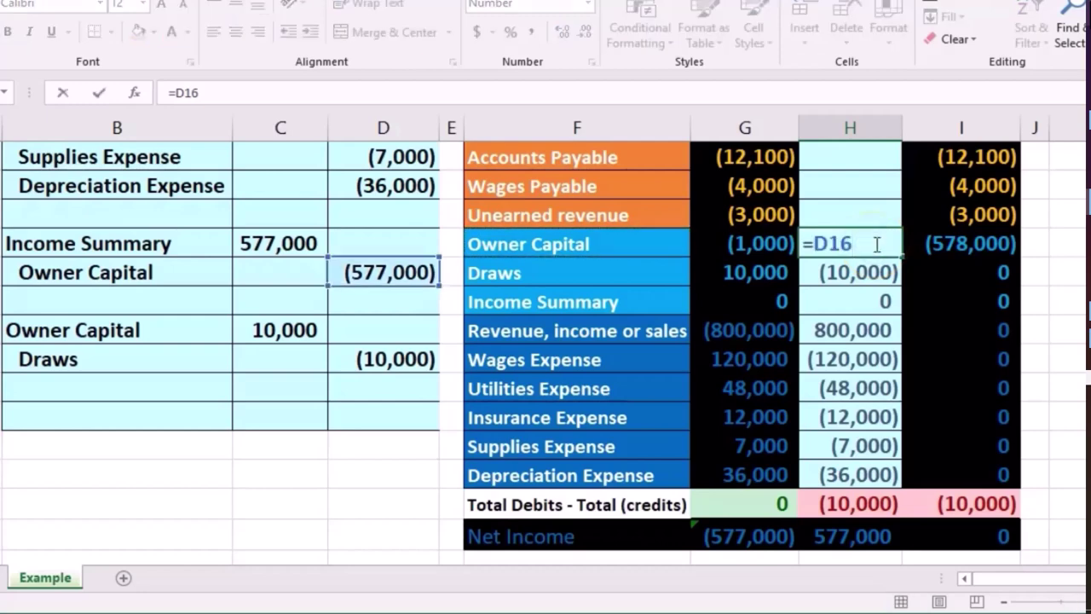
{"action": "type", "text": "+"}
{"action": "left_click", "coordinate": [863, 242]}
{"action": "left_click", "coordinate": [293, 330]}
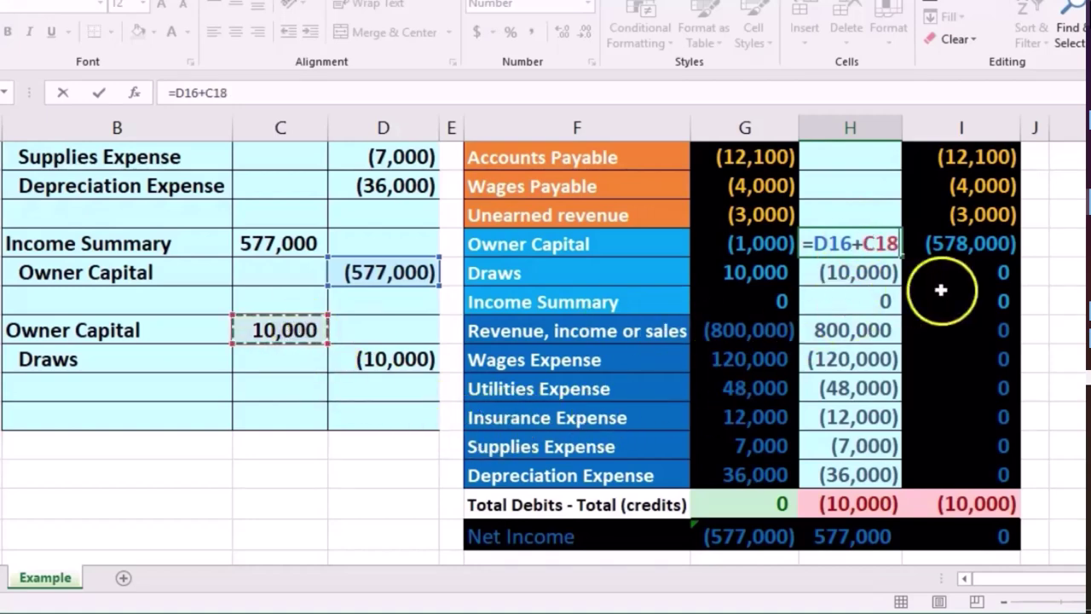
{"action": "key", "text": "Return"}
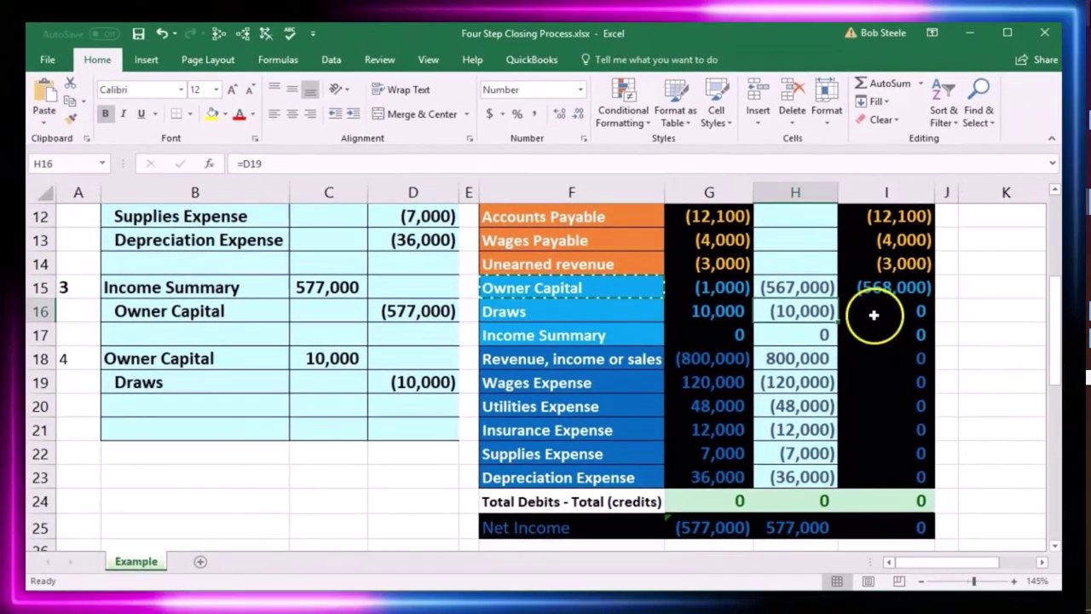
Check the post-close balances in I16:I23 and the Income Summary row, and compare the Owner Capital balance in I15 with the sum of G15:G23
{"action": "left_click_drag", "start_coordinate": [950, 274], "coordinate": [950, 450]}
{"action": "left_click_drag", "start_coordinate": [876, 455], "coordinate": [879, 474]}
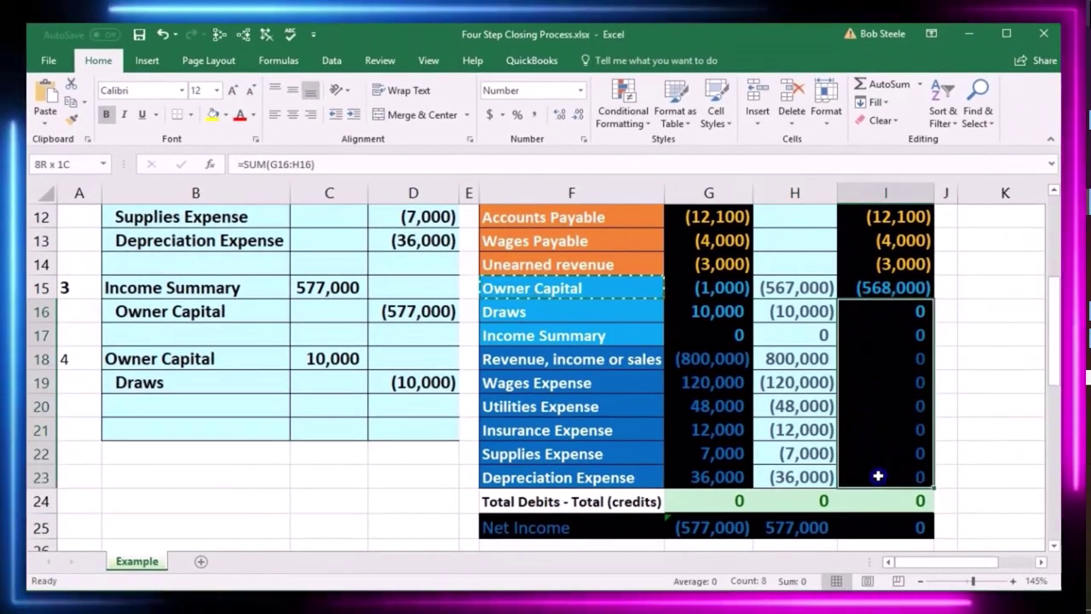
{"action": "left_click_drag", "start_coordinate": [634, 341], "coordinate": [877, 333]}
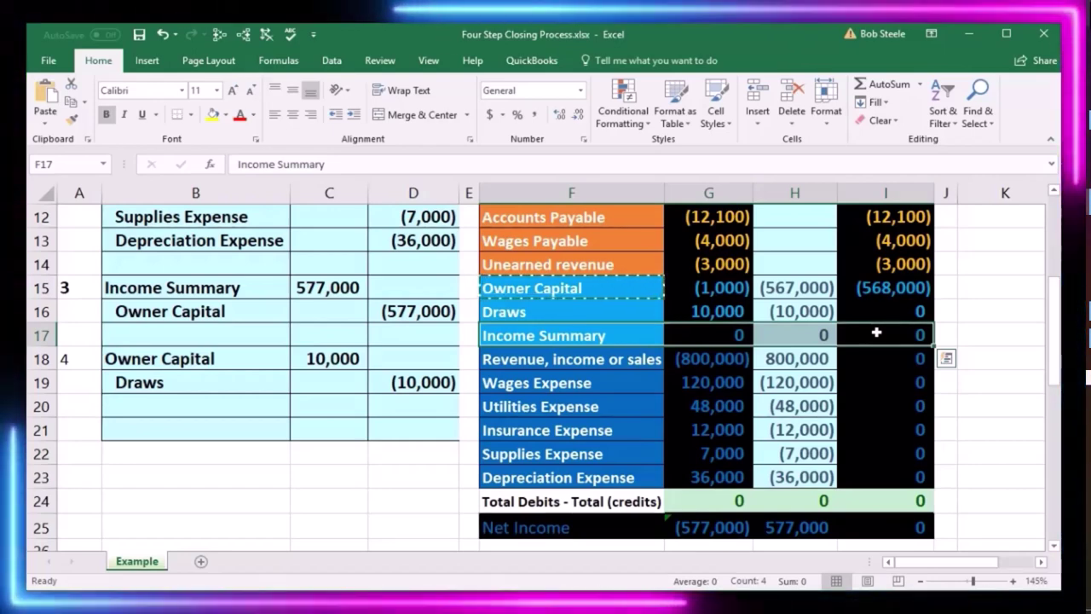
{"action": "left_click", "coordinate": [875, 375]}
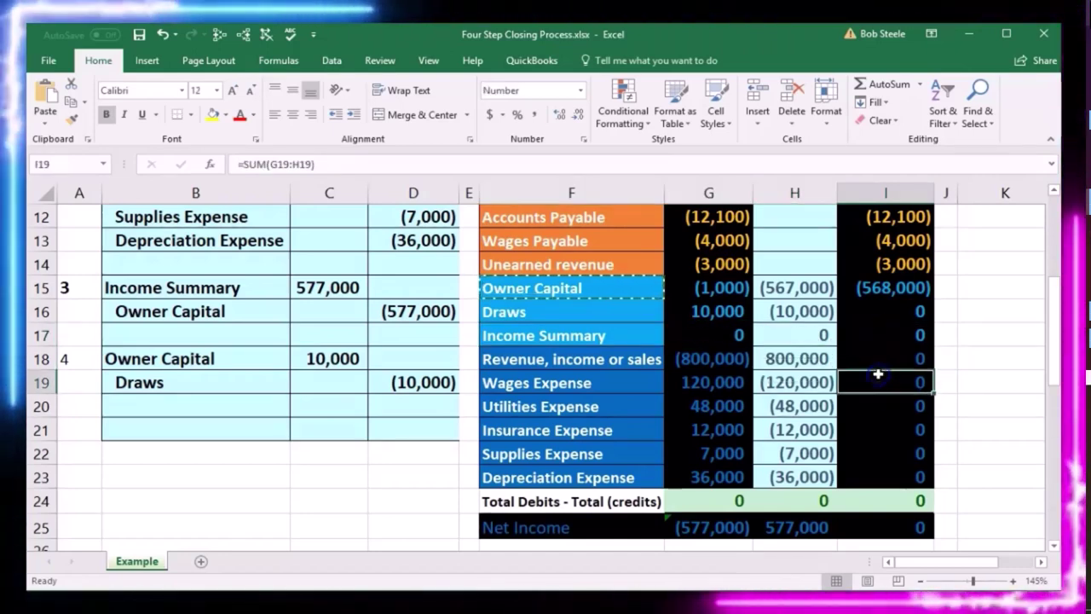
{"action": "left_click", "coordinate": [882, 288]}
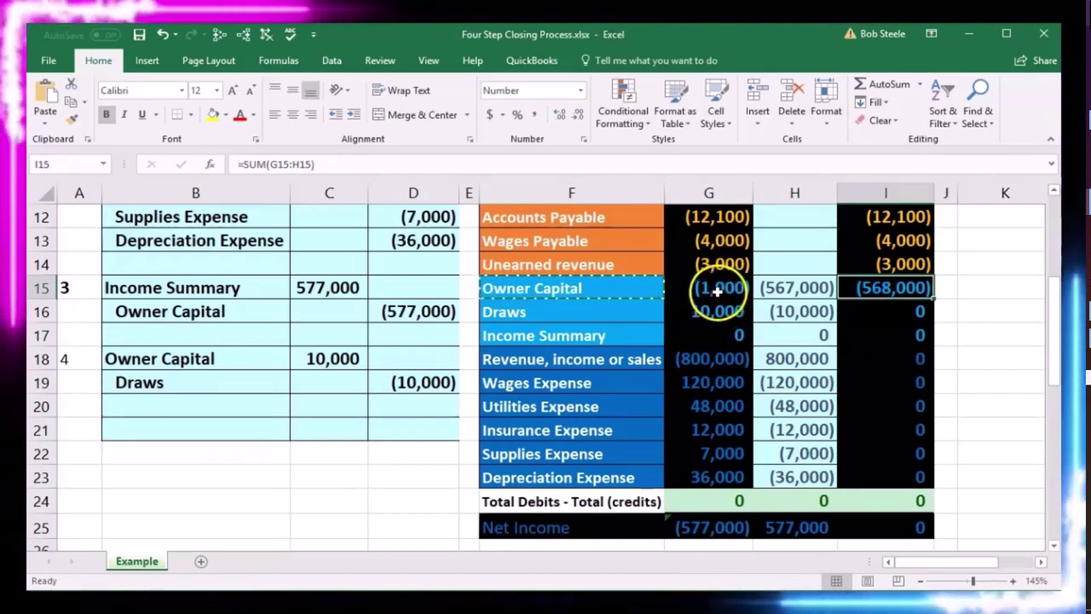
{"action": "left_click_drag", "start_coordinate": [719, 288], "coordinate": [727, 478]}
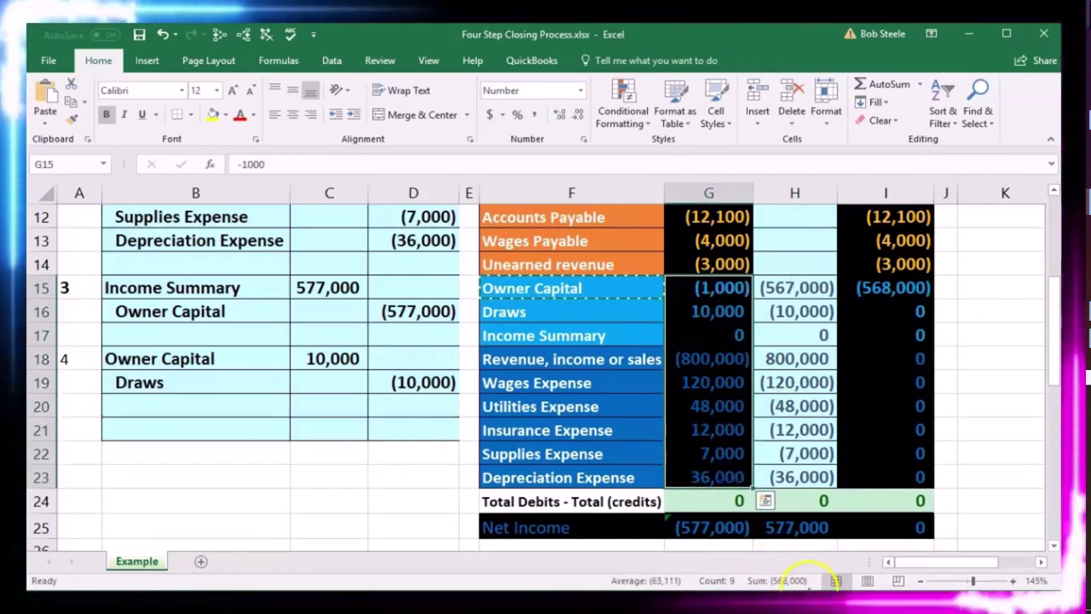
{"action": "left_click", "coordinate": [891, 290]}
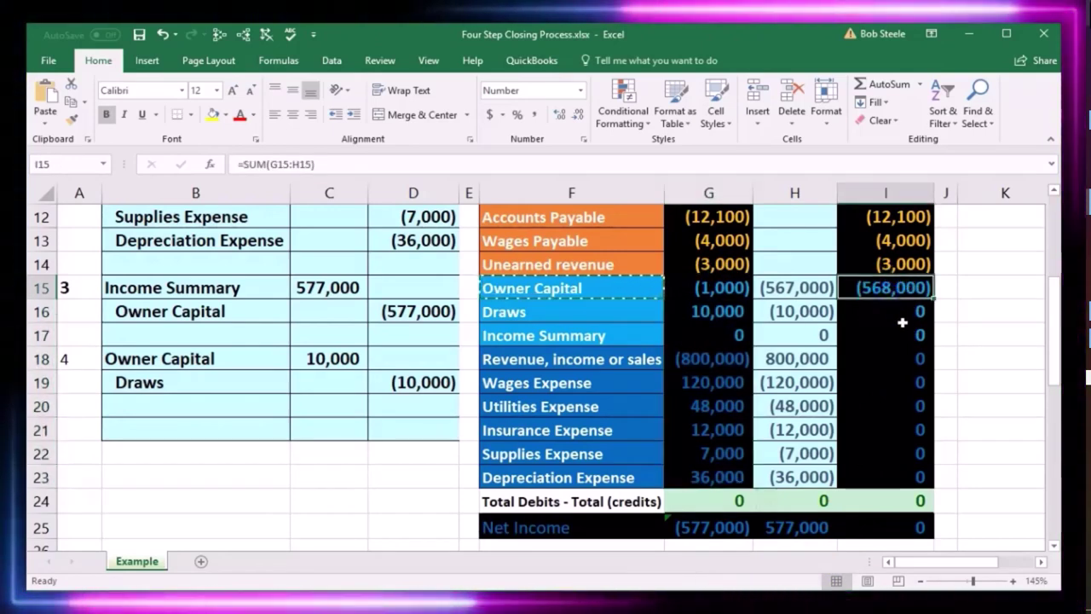
Review the Post close Trial balance column from its heading in I4 through the closed accounts in I16:I23
{"action": "scroll", "coordinate": [902, 365], "scroll_direction": "up", "scroll_amount": 1}
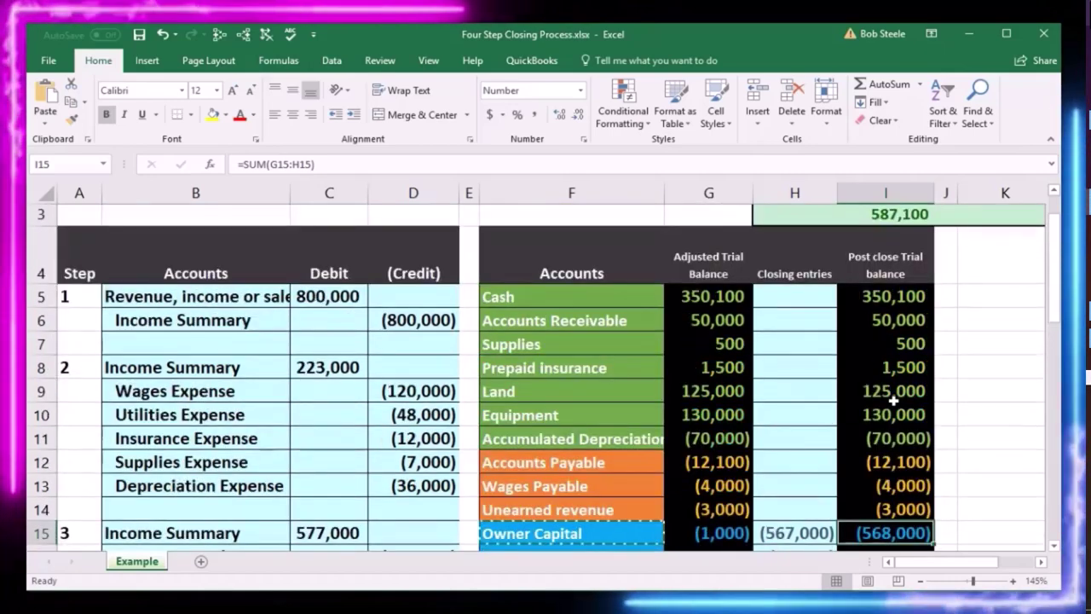
{"action": "scroll", "coordinate": [894, 392], "scroll_direction": "up", "scroll_amount": 2}
{"action": "left_click", "coordinate": [894, 276]}
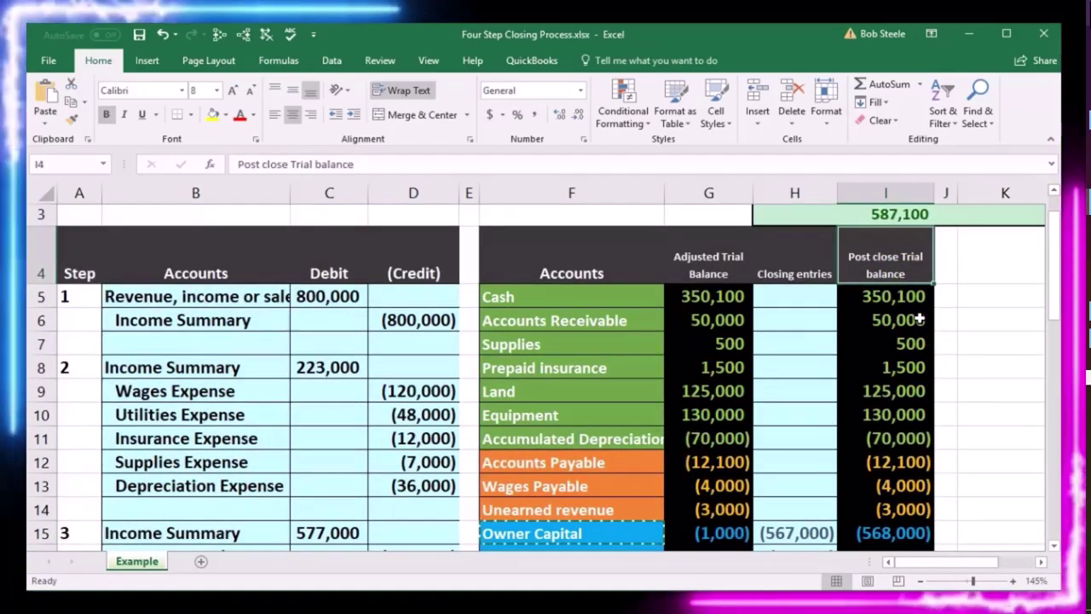
{"action": "scroll", "coordinate": [920, 318], "scroll_direction": "down", "scroll_amount": 1}
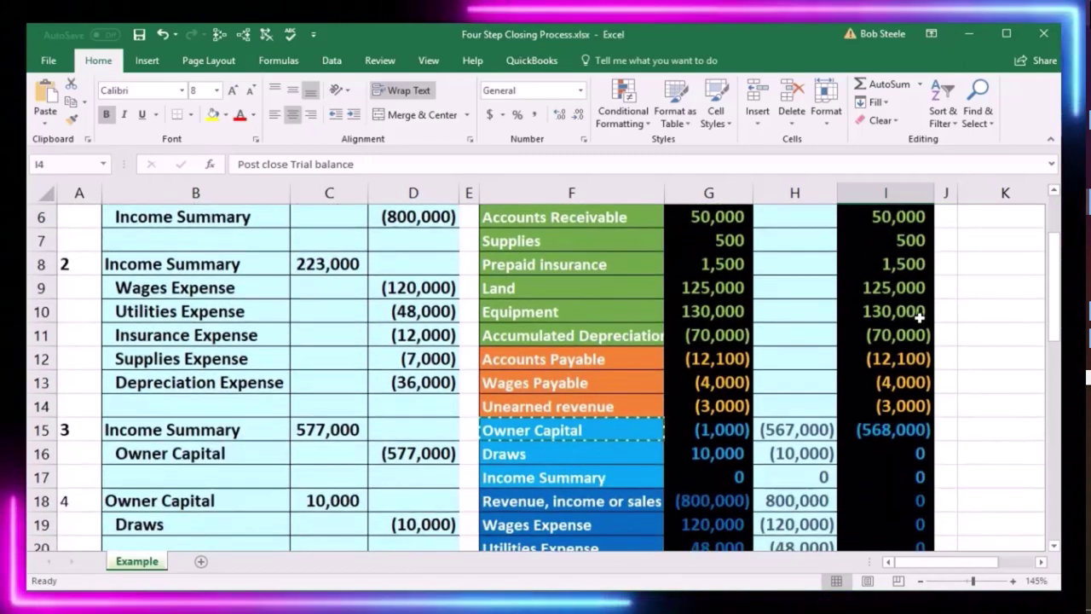
{"action": "scroll", "coordinate": [920, 318], "scroll_direction": "down", "scroll_amount": 1}
{"action": "scroll", "coordinate": [904, 358], "scroll_direction": "down", "scroll_amount": 1}
{"action": "left_click_drag", "start_coordinate": [893, 317], "coordinate": [878, 470]}
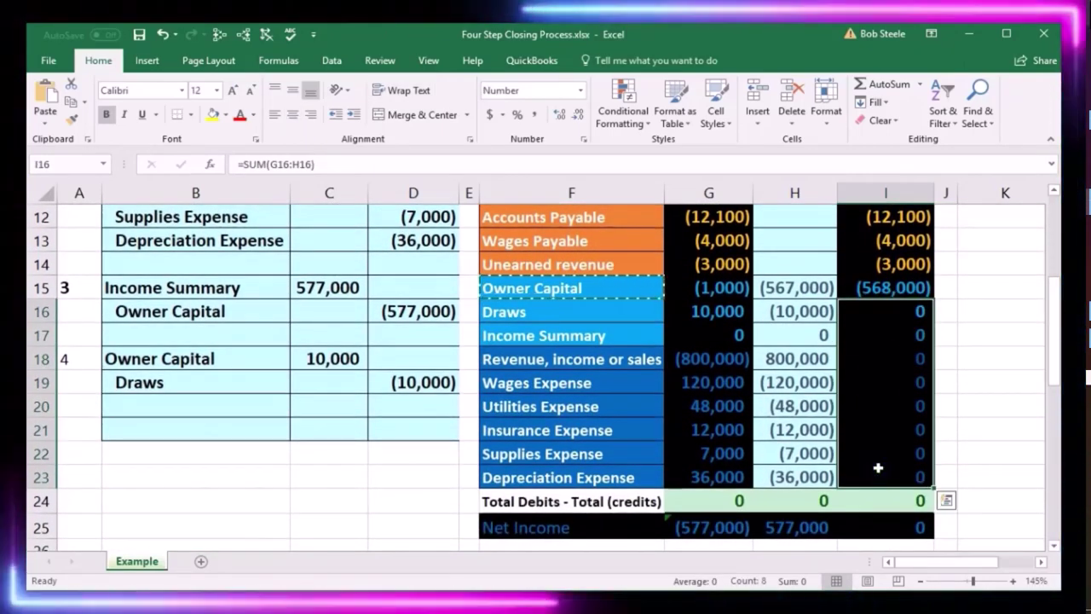